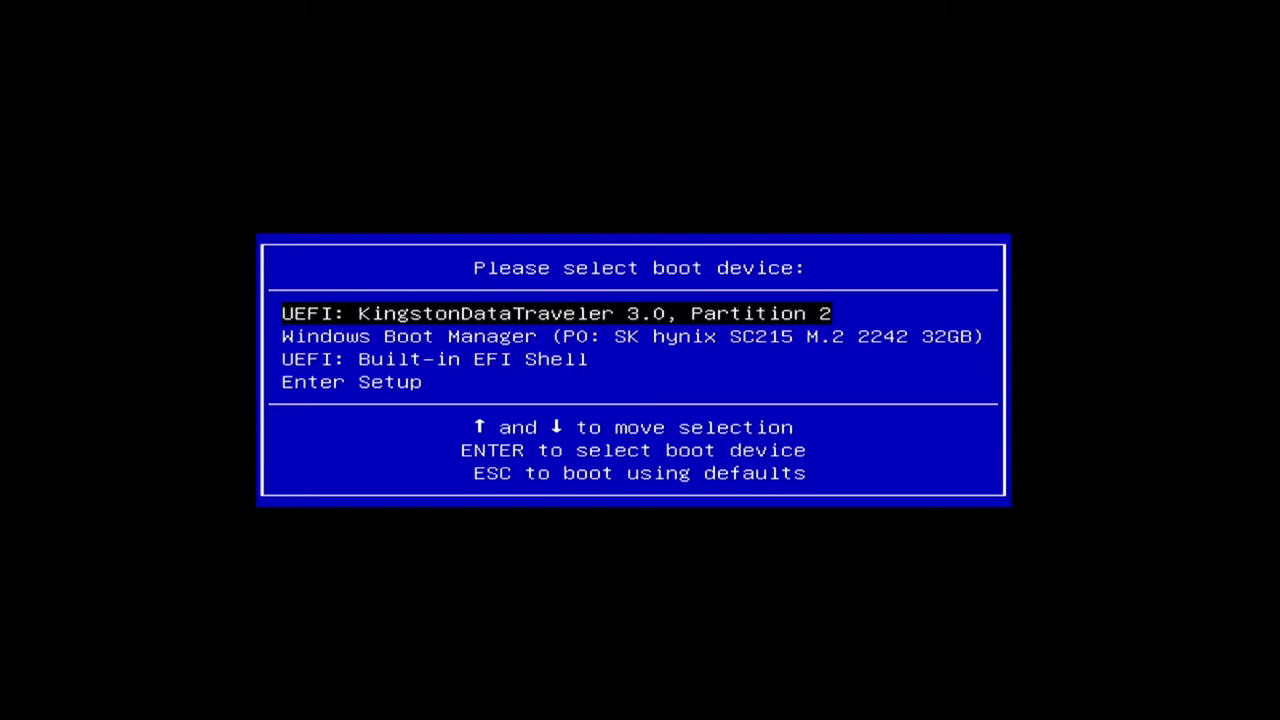
- Boot from the Kingston DataTraveler USB drive and start the installer from 21996.1.210529-1541.co_release_CLIENT_CONSUMER_x64FRE_en-us.iso
{"action": "key", "text": "Return"}
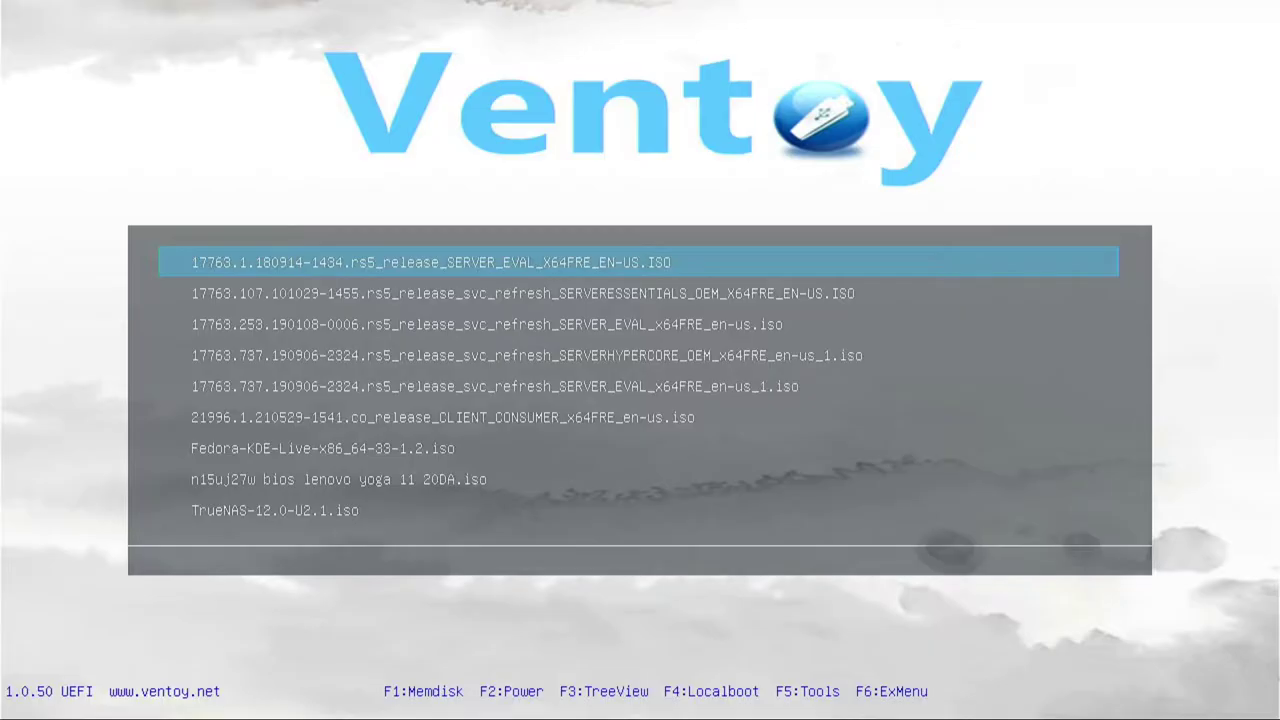
{"action": "key", "text": "Down"}
{"action": "key", "text": "Down"}
{"action": "key", "text": "Down"}
{"action": "key", "text": "Down"}
{"action": "key", "text": "Down"}
{"action": "key", "text": "Down"}
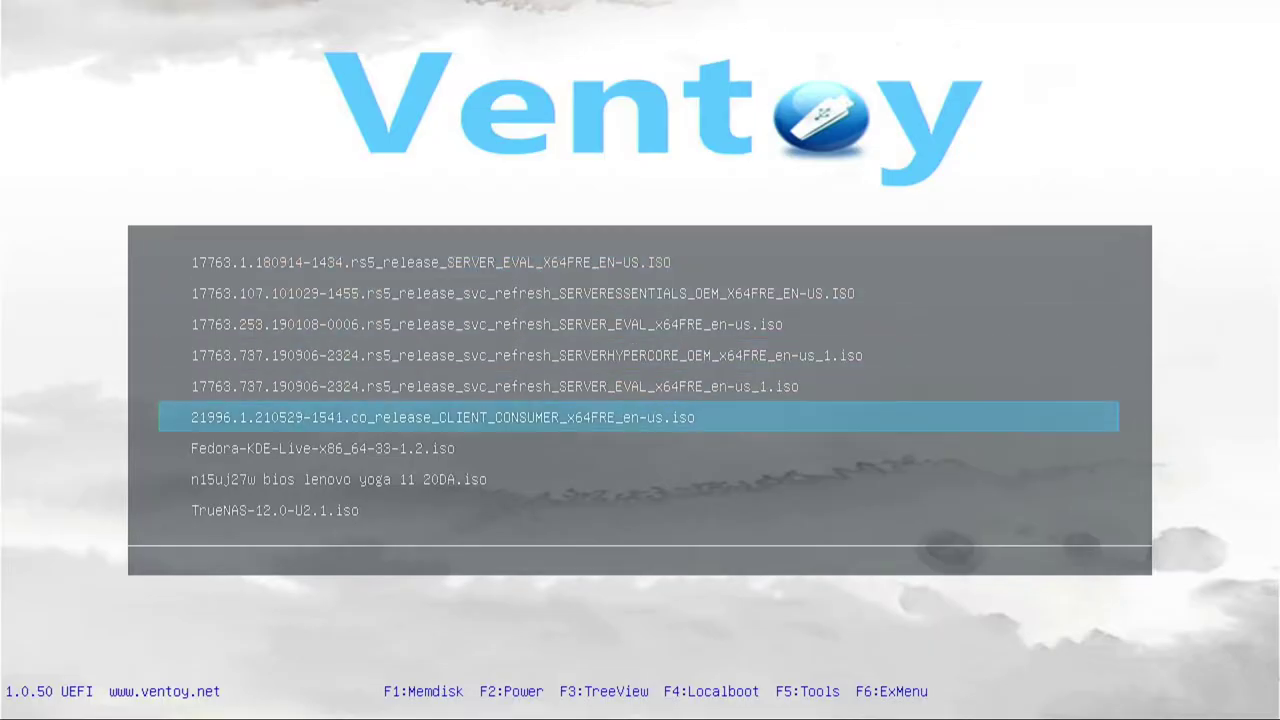
{"action": "key", "text": "Down"}
{"action": "key", "text": "Down"}
{"action": "key", "text": "Up"}
{"action": "key", "text": "Up"}
{"action": "key", "text": "Up"}
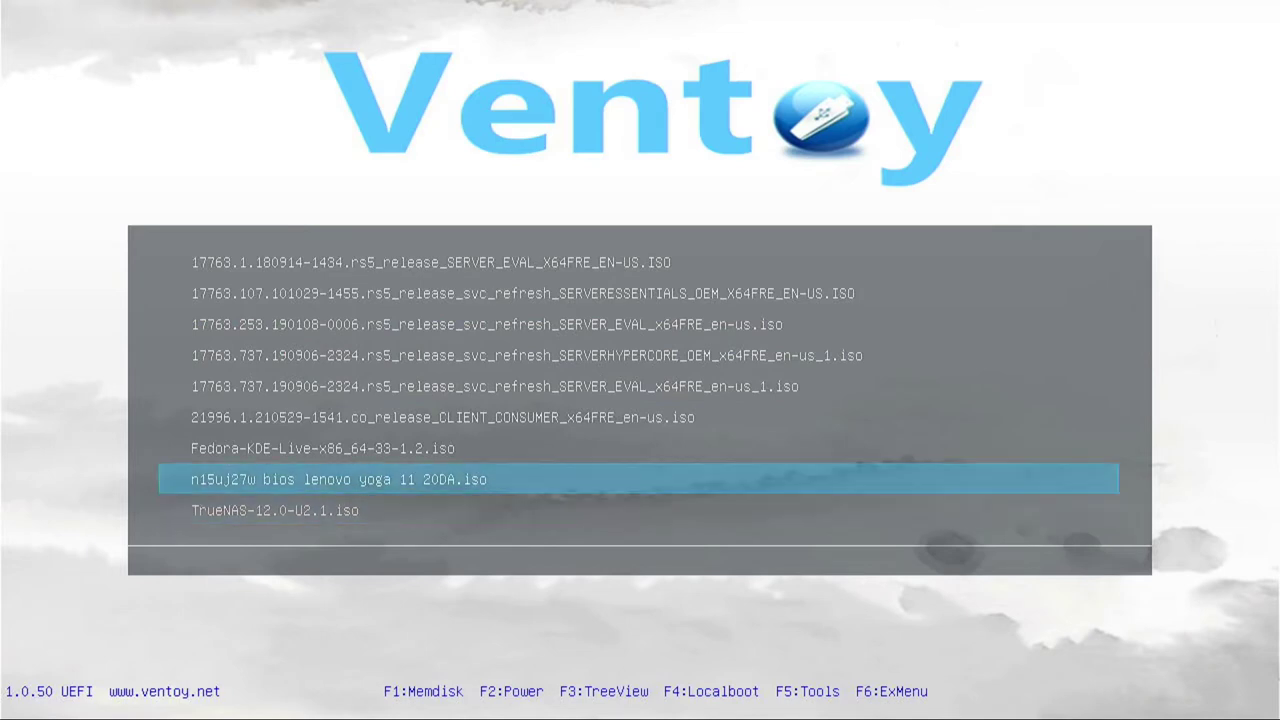
{"action": "key", "text": "Up"}
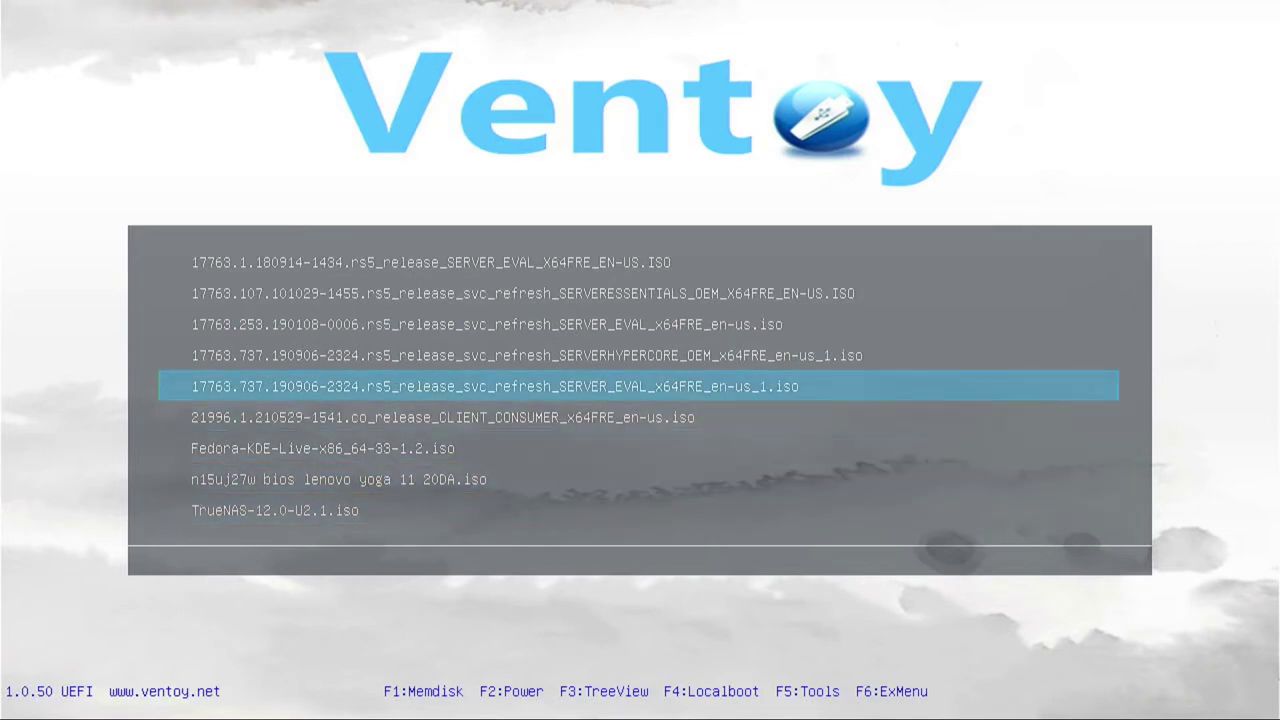
{"action": "key", "text": "Down"}
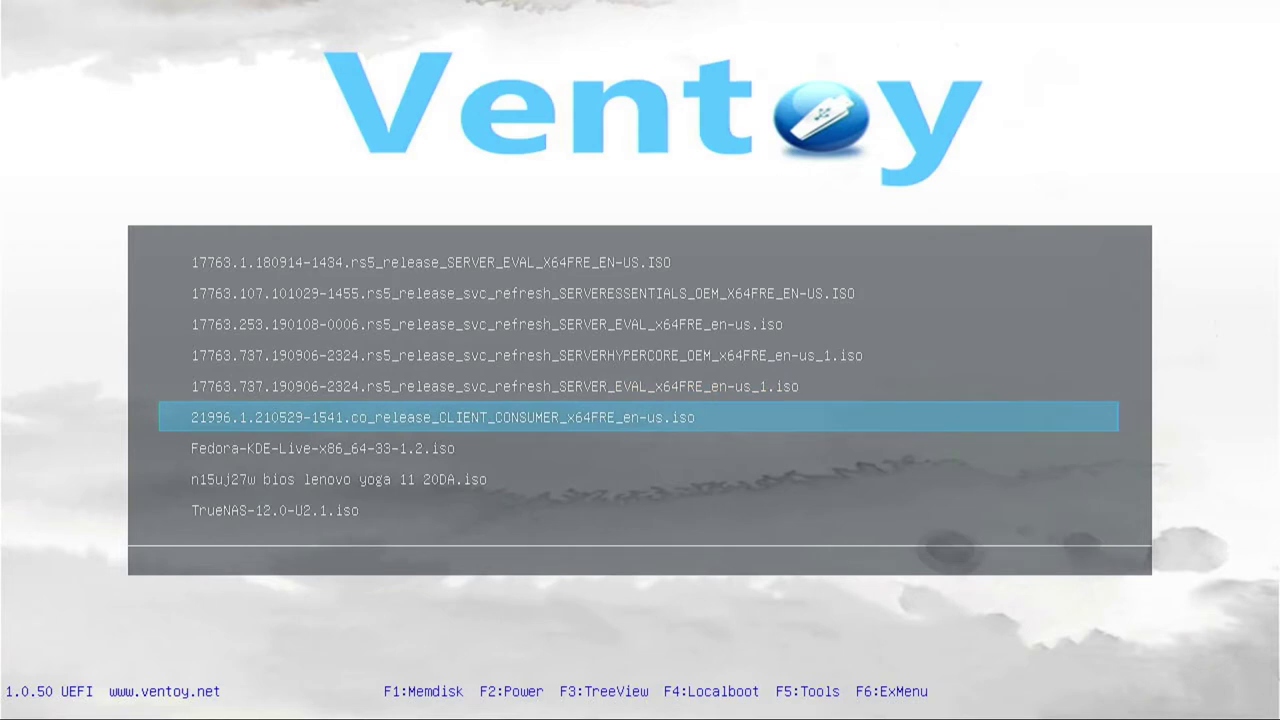
{"action": "key", "text": "Up"}
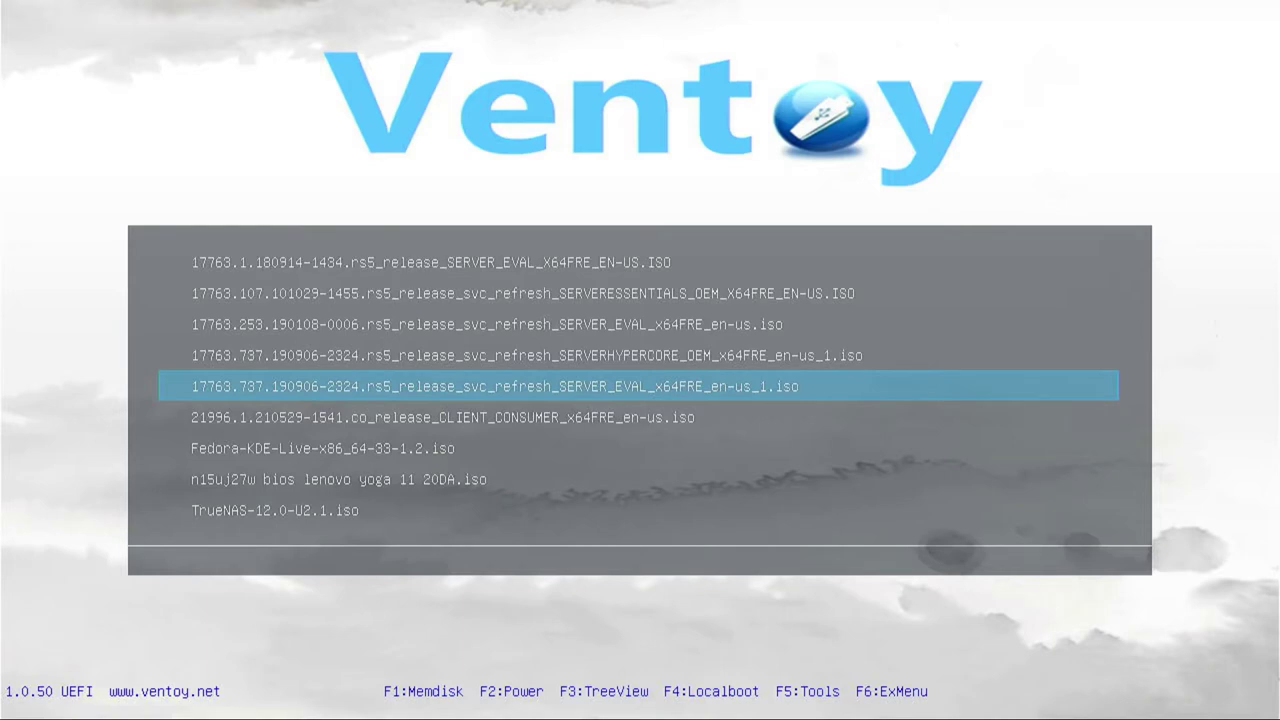
{"action": "key", "text": "Down"}
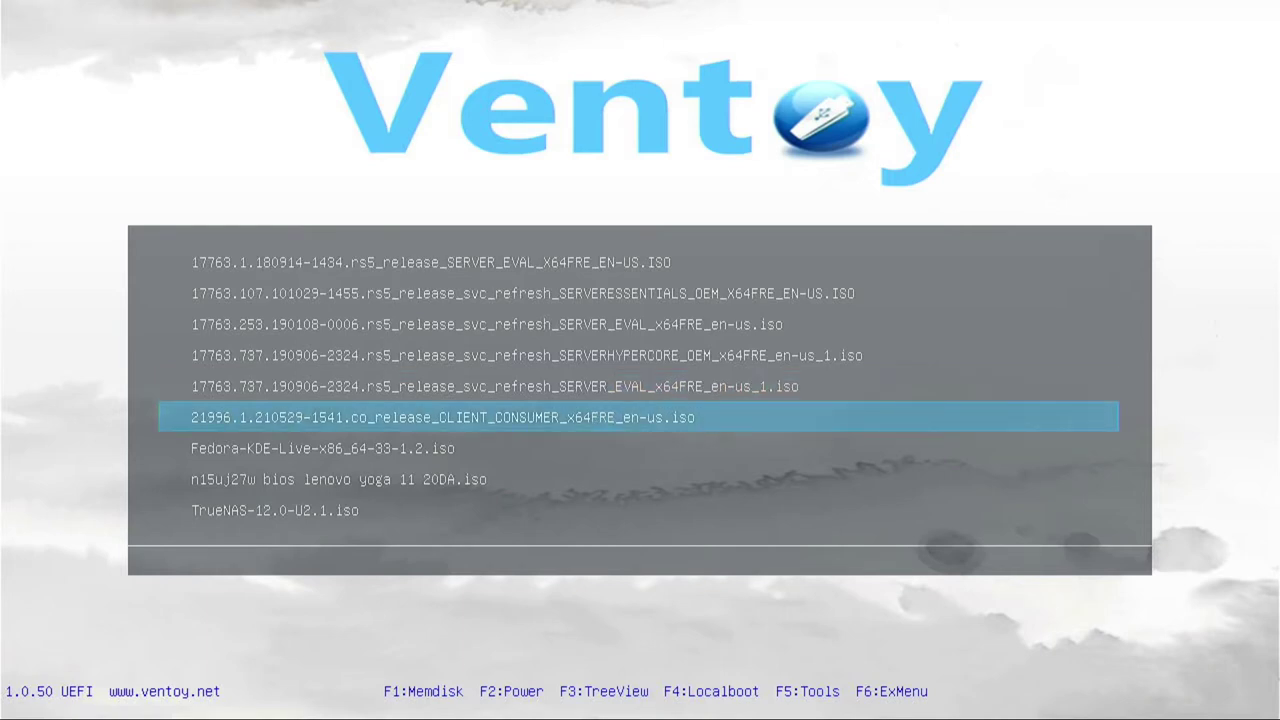
{"action": "key", "text": "Return"}
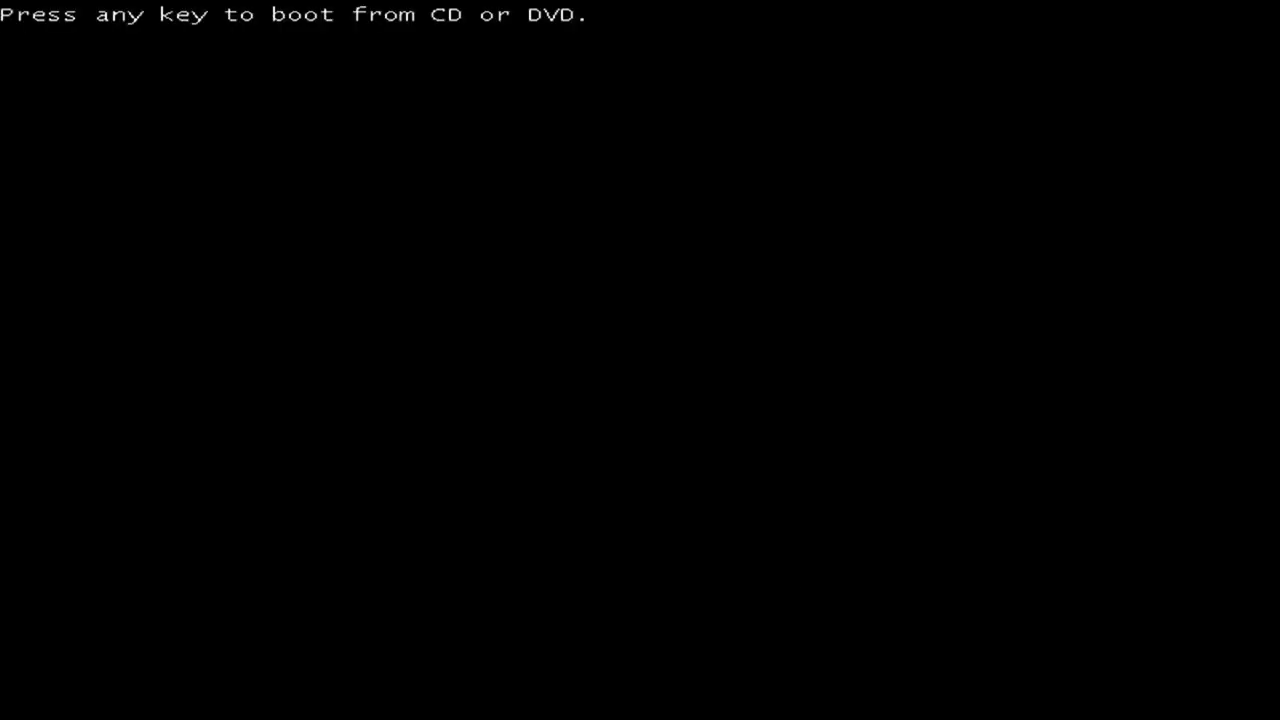
{"action": "key", "text": "Return"}
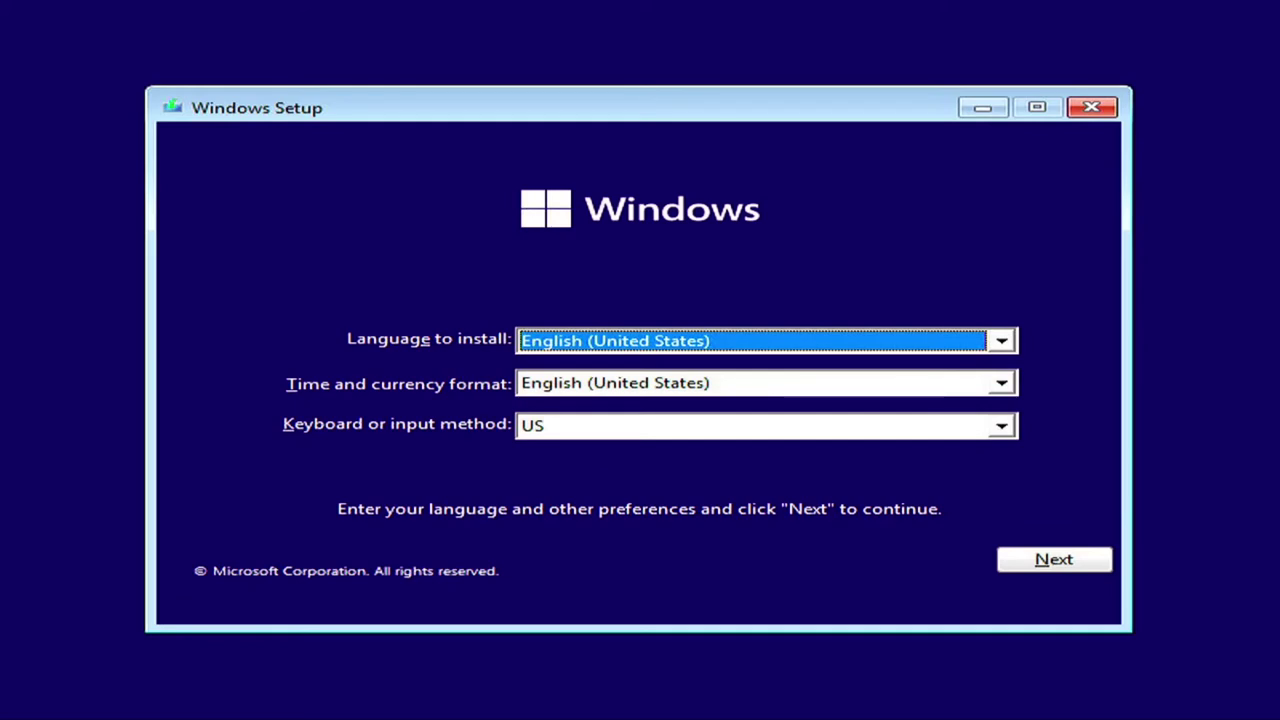
- Set the time and currency format to Spanish (Spain, International Sort) and accept the language preferences
{"action": "left_click", "coordinate": [750, 383]}
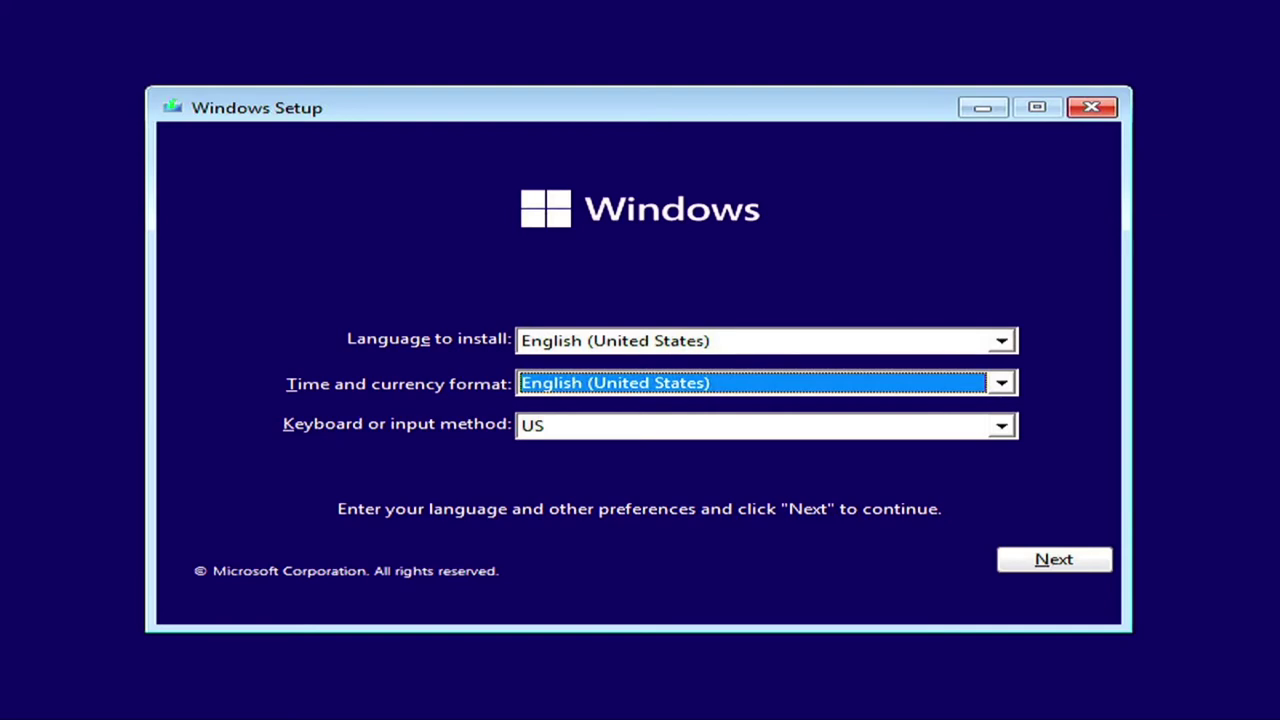
{"action": "key", "text": "End"}
{"action": "key", "text": "Up"}
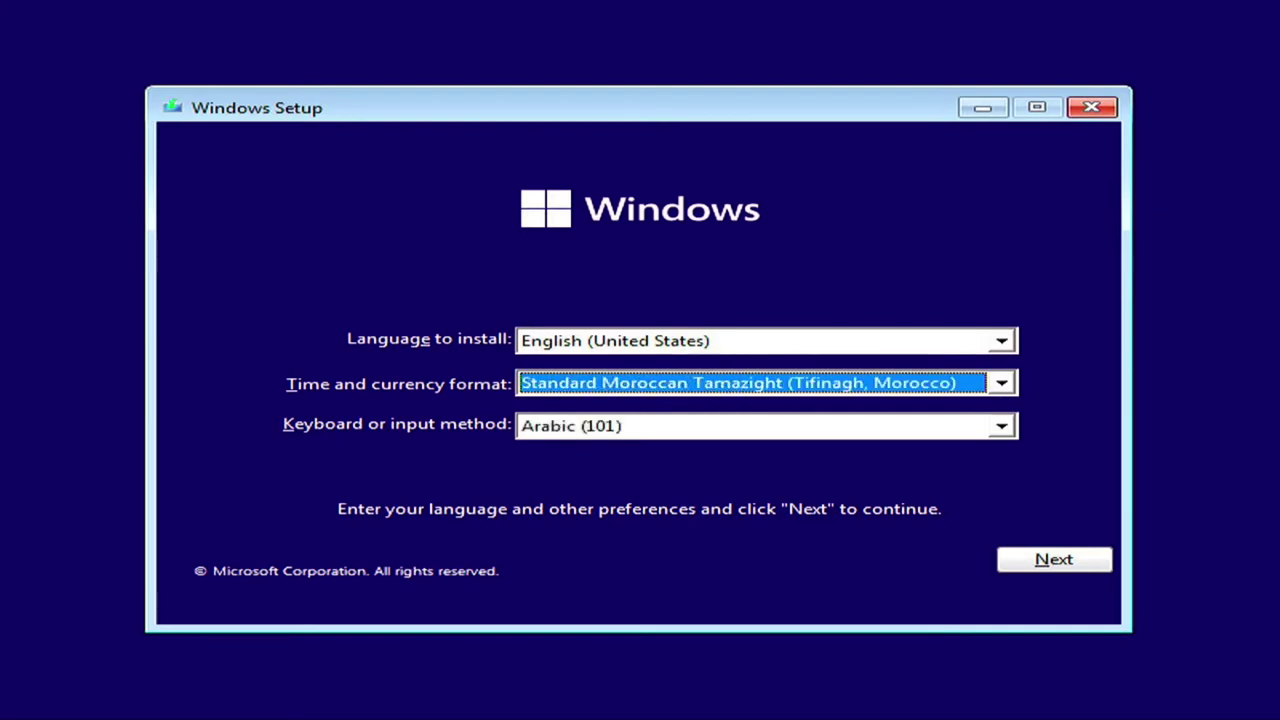
{"action": "key", "text": "Up"}
{"action": "key", "text": "Up"}
{"action": "key", "text": "Up"}
{"action": "key", "text": "Up"}
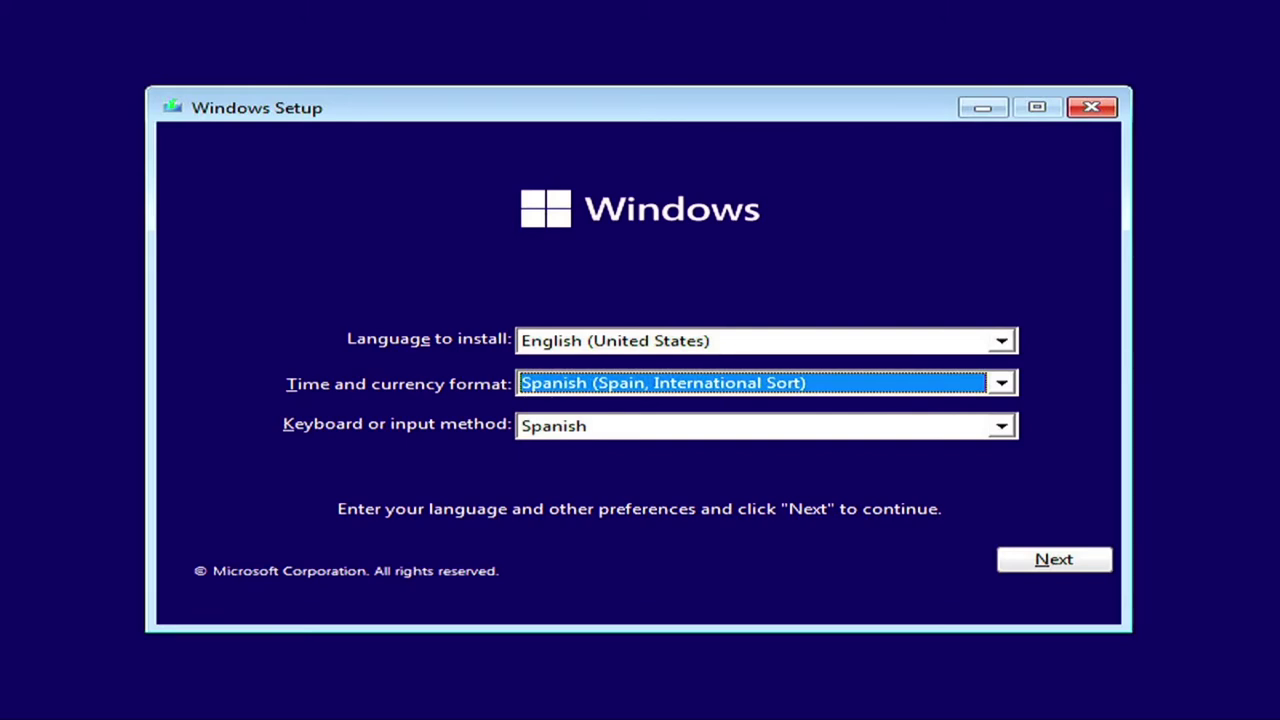
{"action": "key", "text": "Return"}
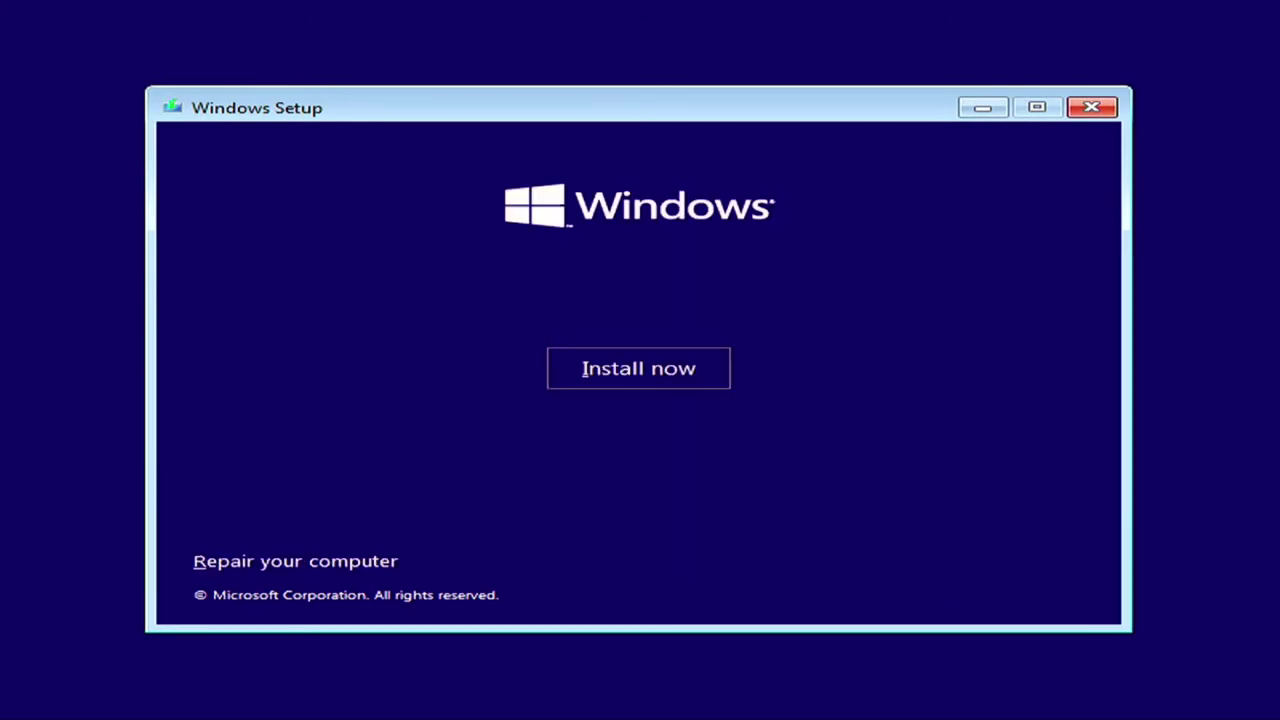
- Start the installation without a product key and select the Windows 11 Pro edition
{"action": "key", "text": "Return"}
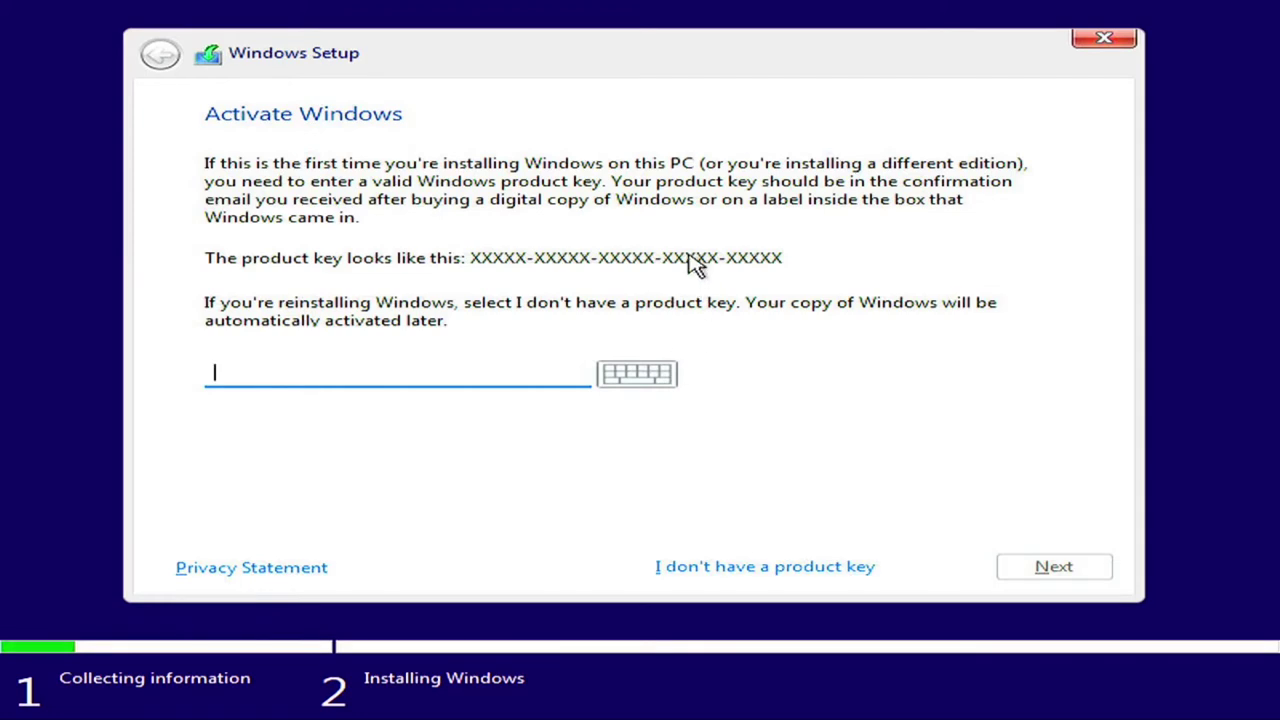
{"action": "left_click", "coordinate": [762, 565]}
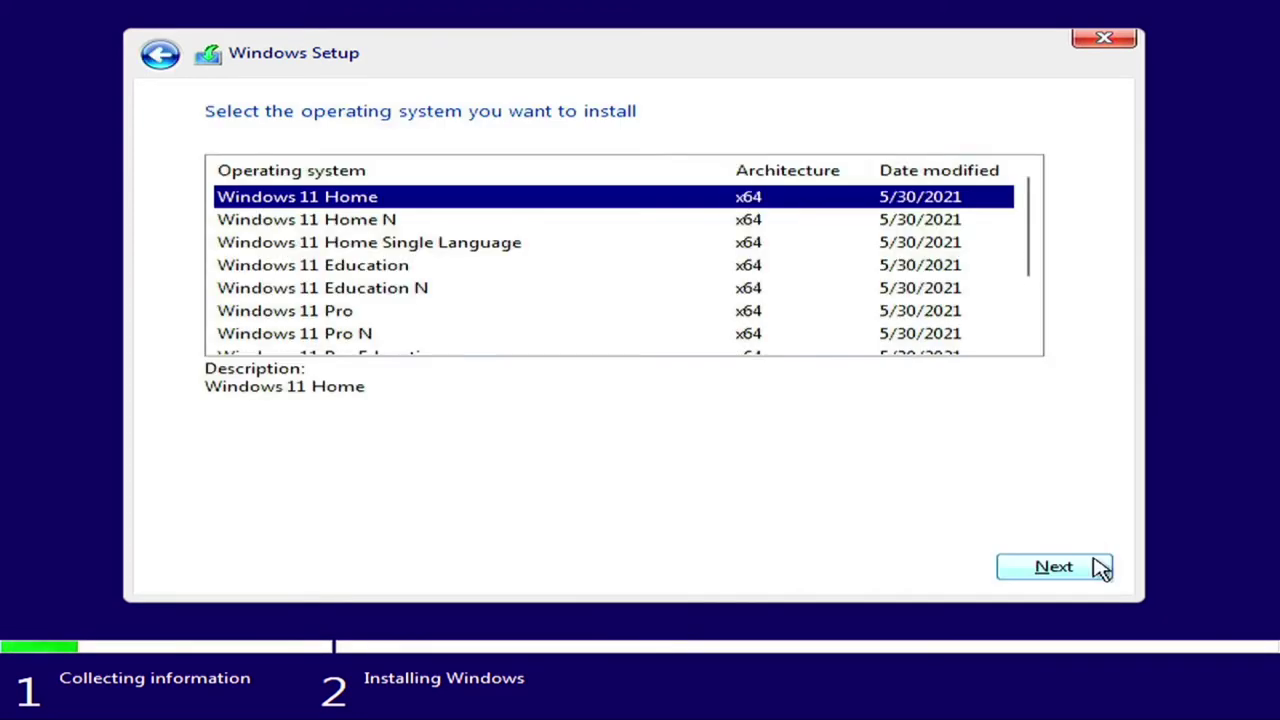
{"action": "left_click", "coordinate": [477, 313]}
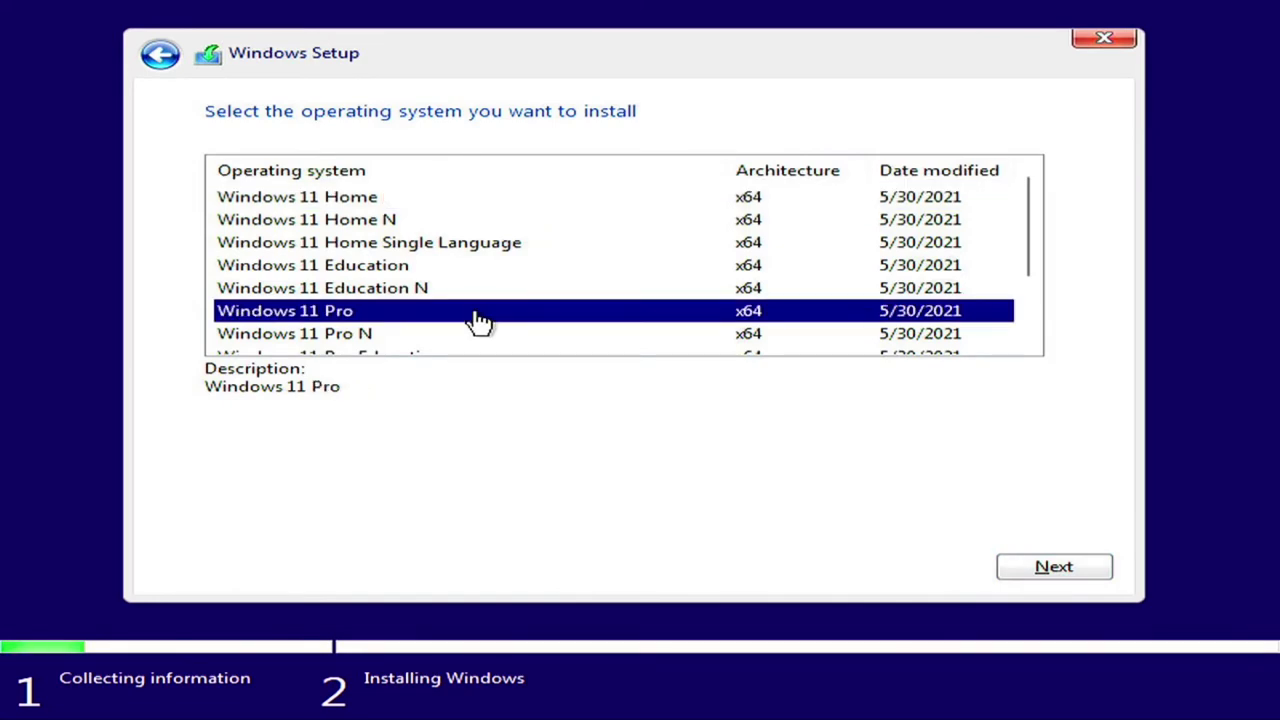
{"action": "left_click", "coordinate": [1087, 568]}
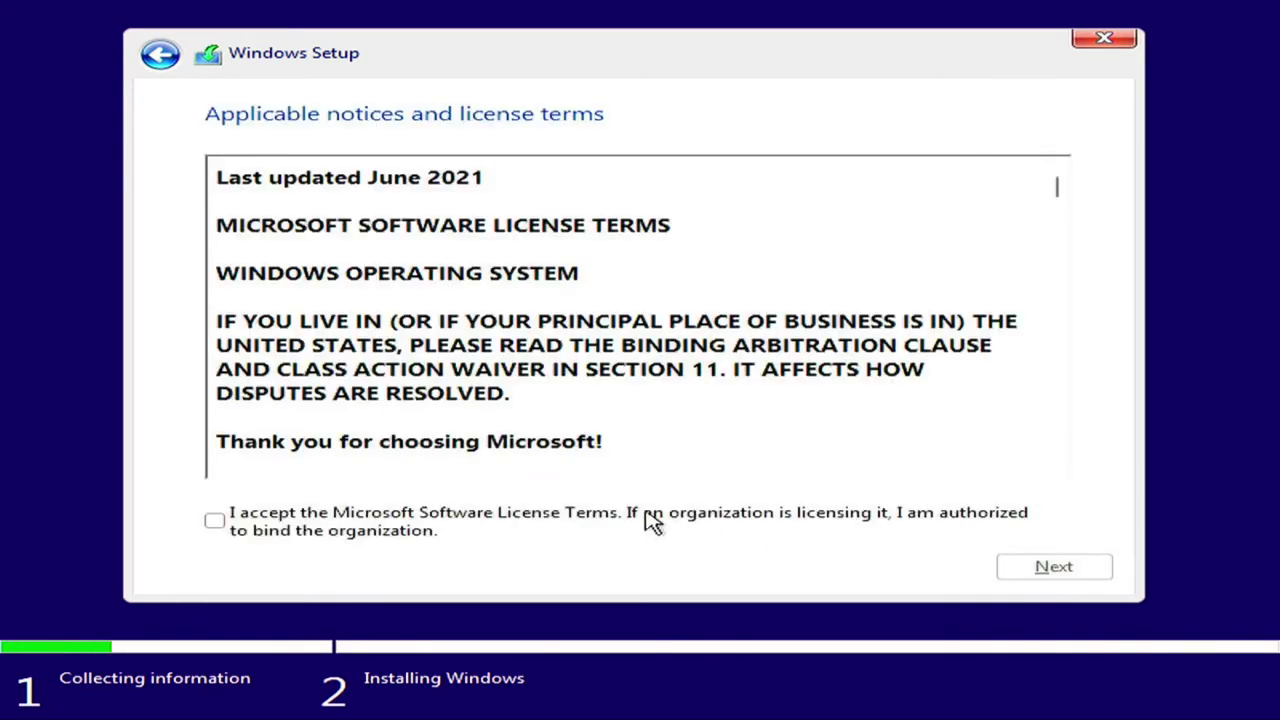
- Accept the Microsoft license terms and choose the custom, Windows-only installation type
{"action": "left_click", "coordinate": [590, 520]}
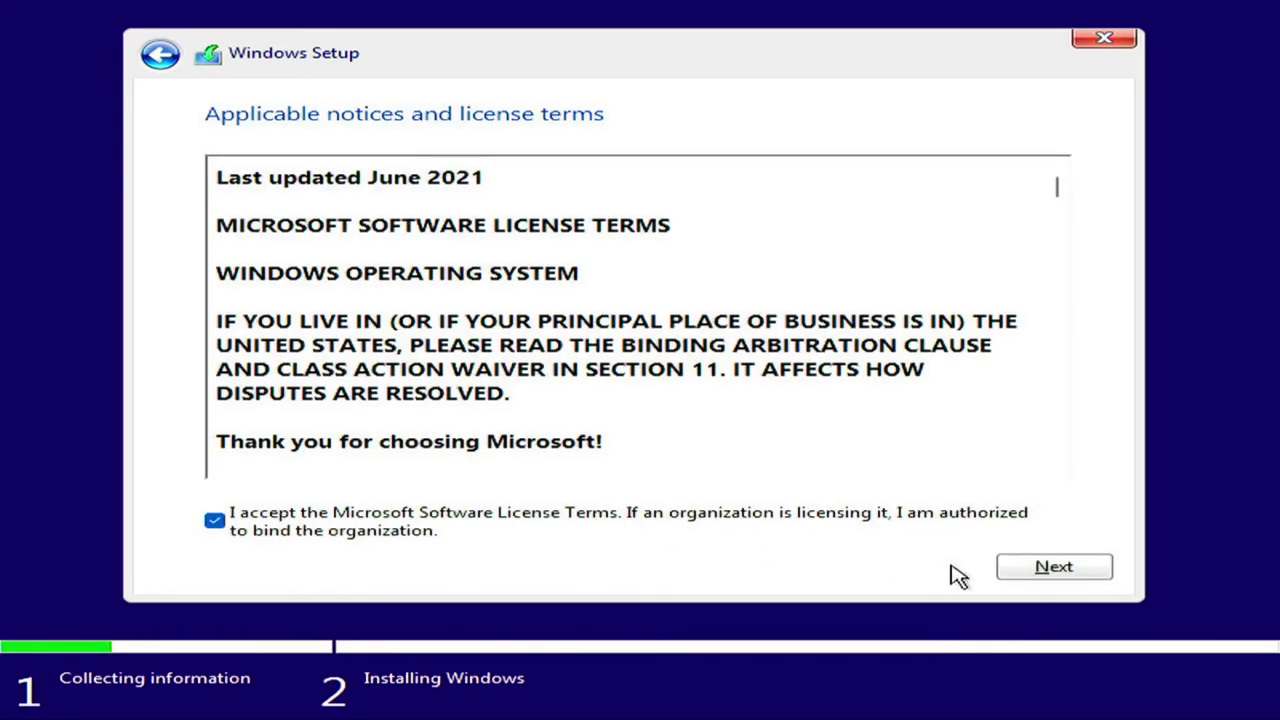
{"action": "left_click", "coordinate": [1058, 574]}
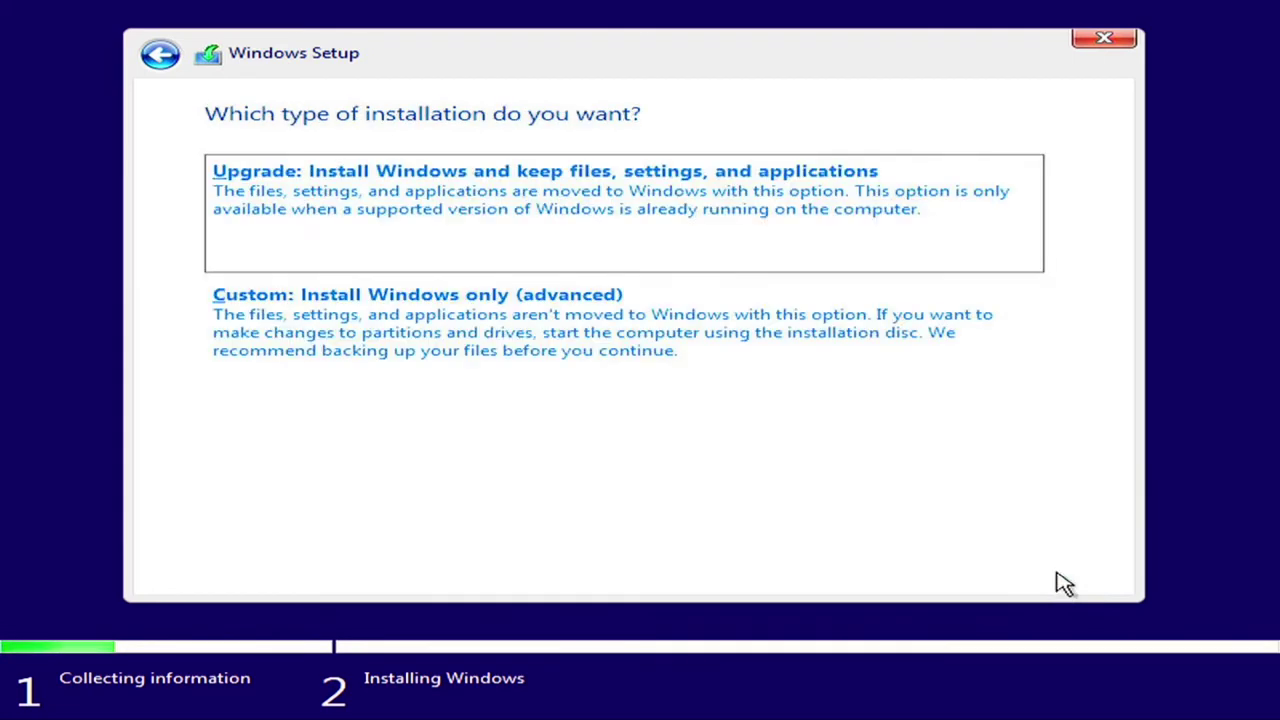
{"action": "left_click", "coordinate": [789, 362]}
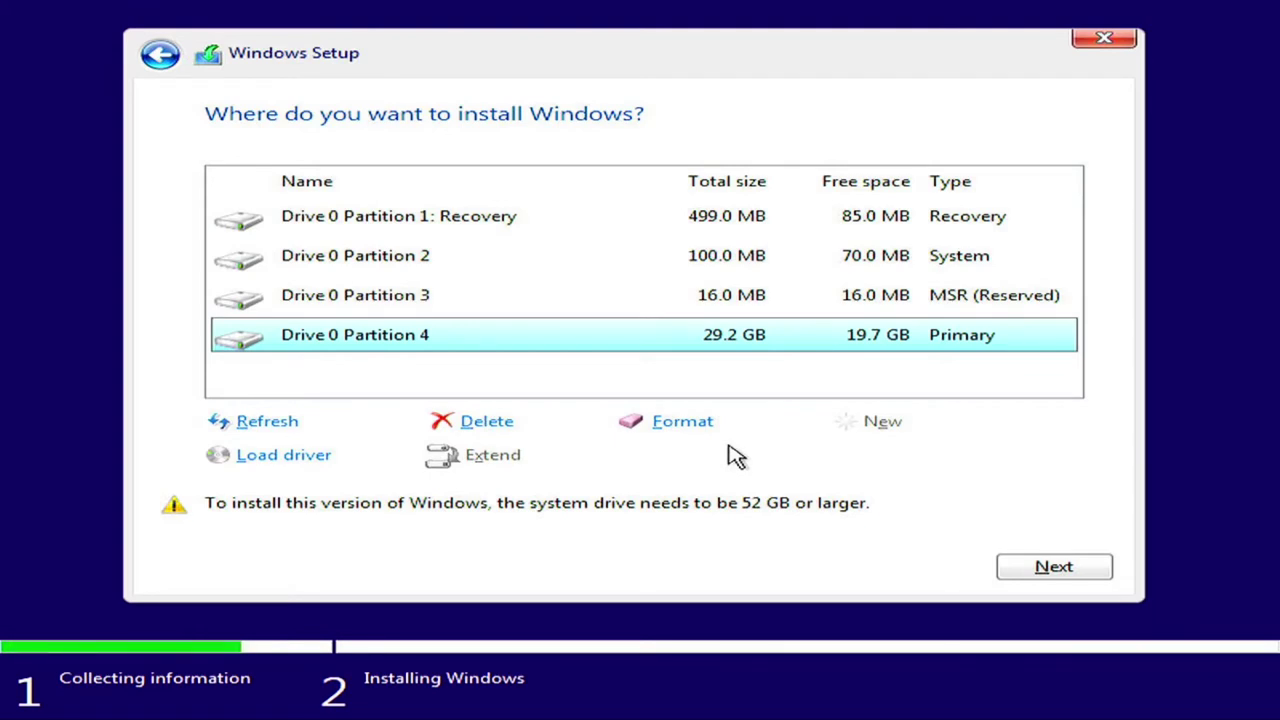
- Delete the primary Partition 4 and the reserved Partition 3 from Drive 0
{"action": "left_click", "coordinate": [482, 423]}
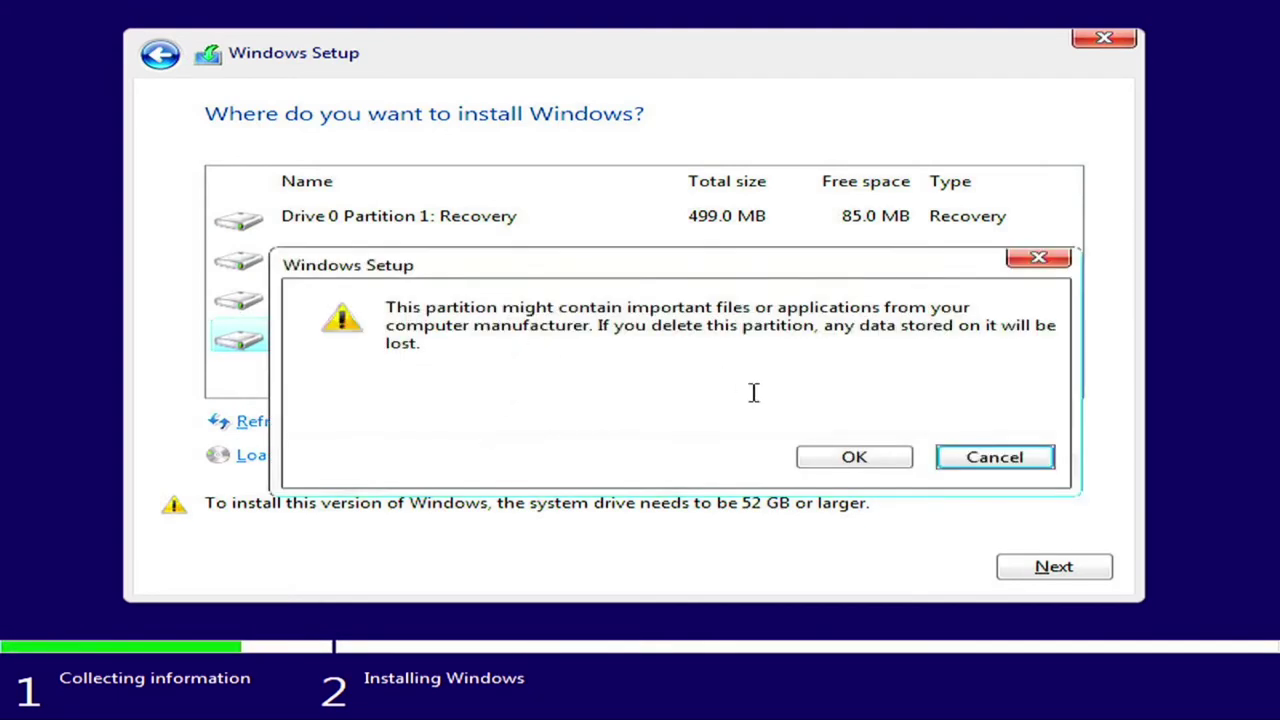
{"action": "left_click", "coordinate": [851, 458]}
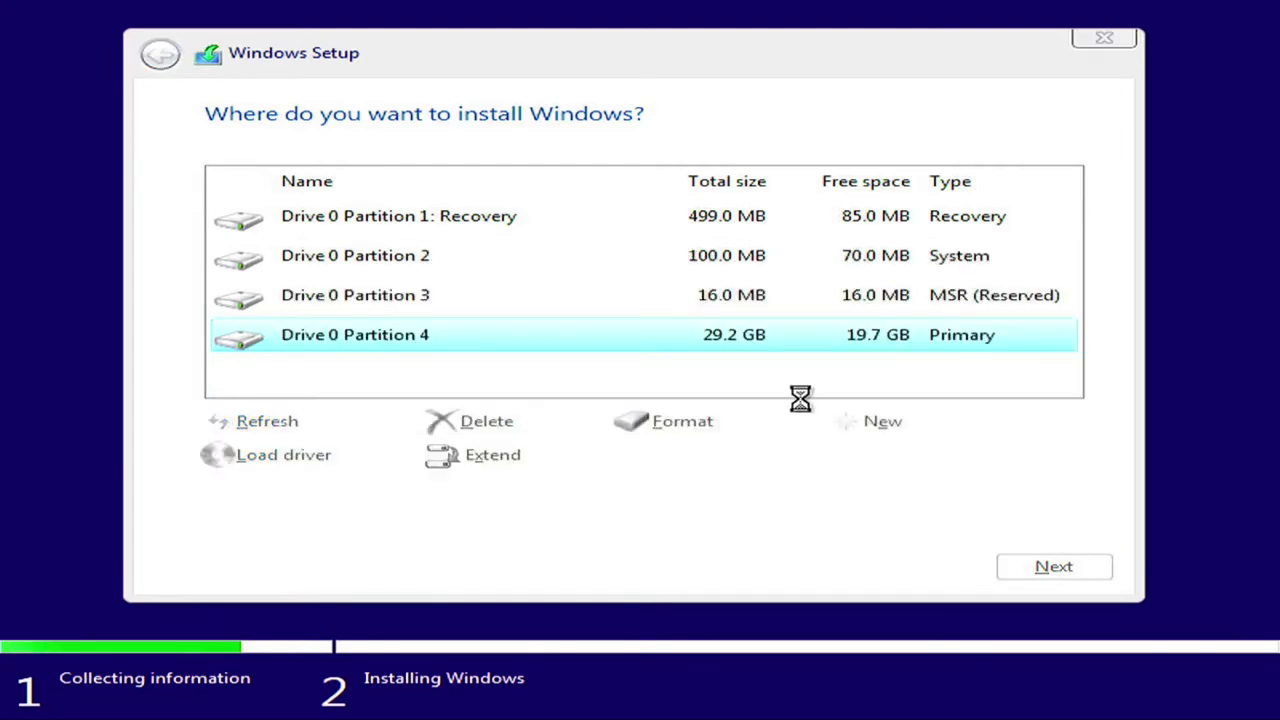
{"action": "left_click", "coordinate": [586, 300]}
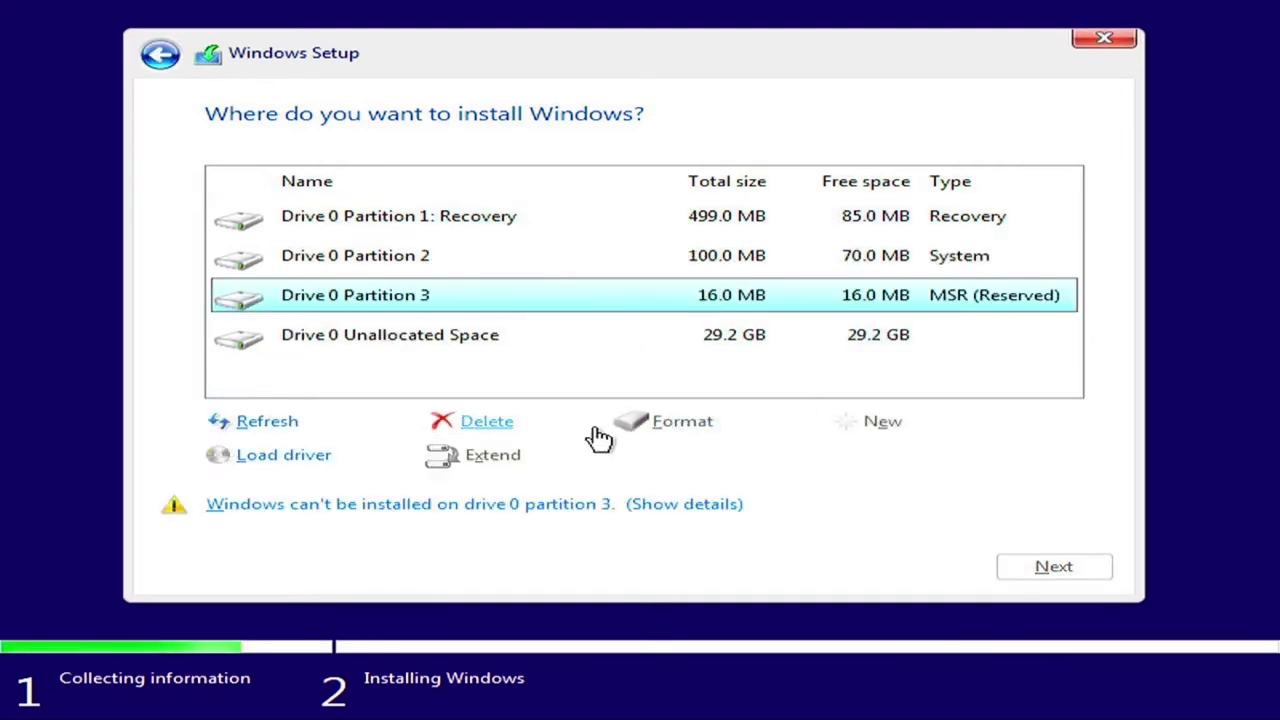
{"action": "left_click", "coordinate": [499, 424]}
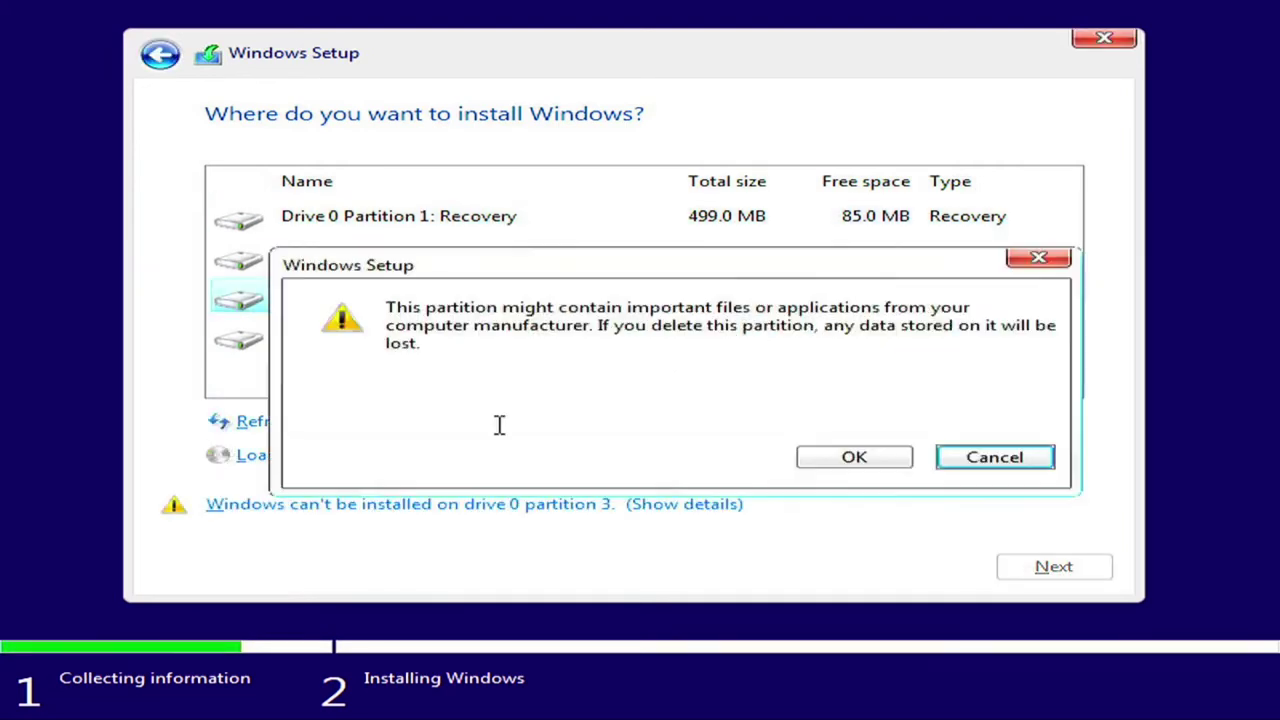
{"action": "left_click", "coordinate": [828, 459]}
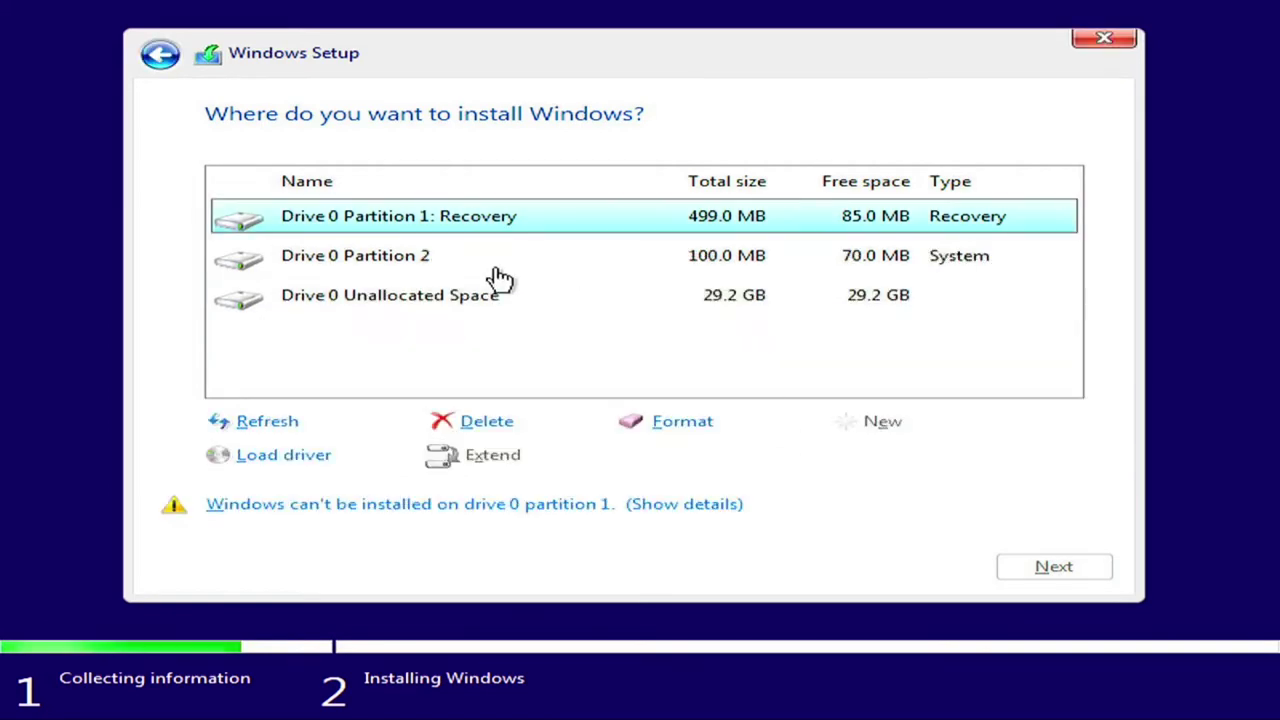
- Delete the recovery partition and the 100 MB system partition from Drive 0
{"action": "left_click", "coordinate": [486, 423]}
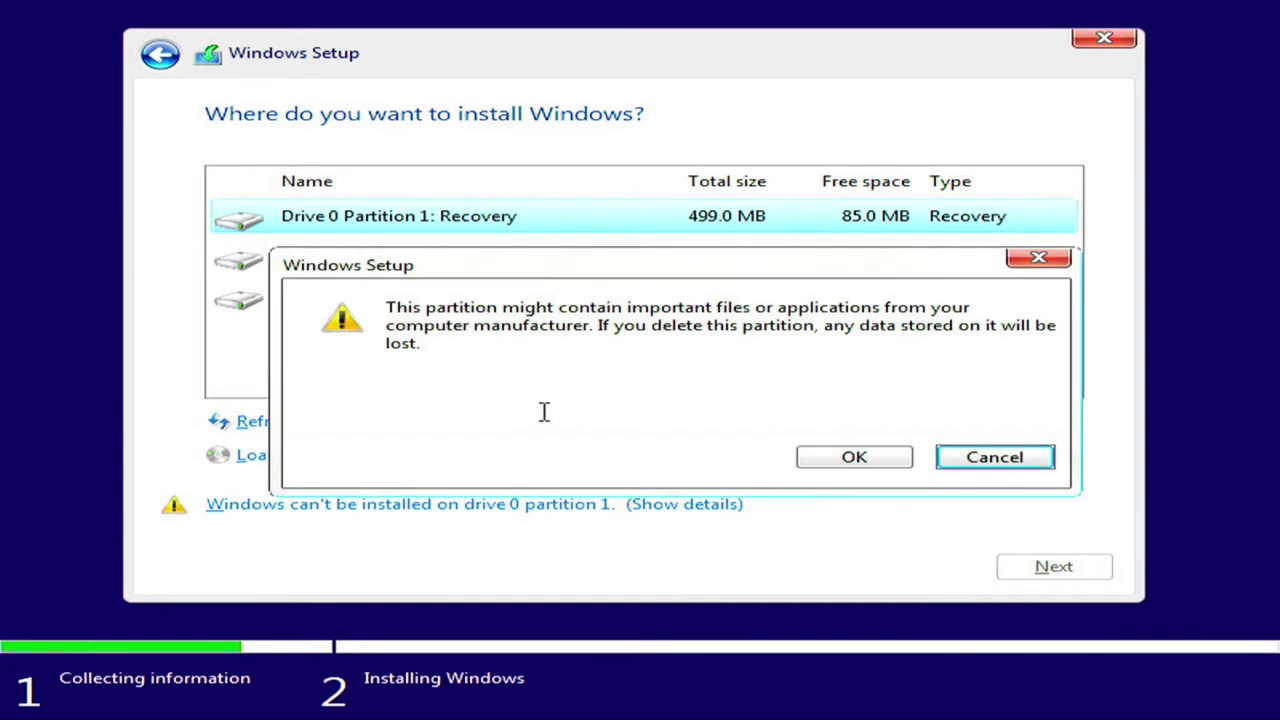
{"action": "left_click", "coordinate": [857, 466]}
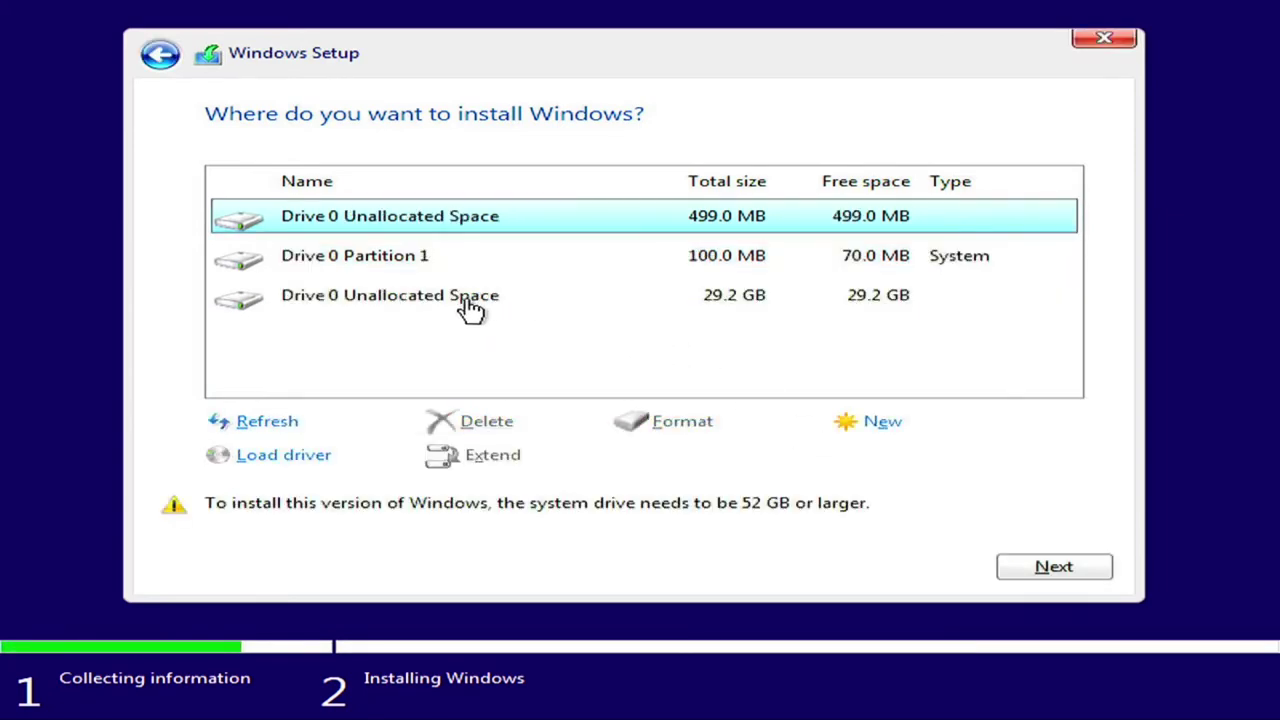
{"action": "left_click", "coordinate": [420, 262]}
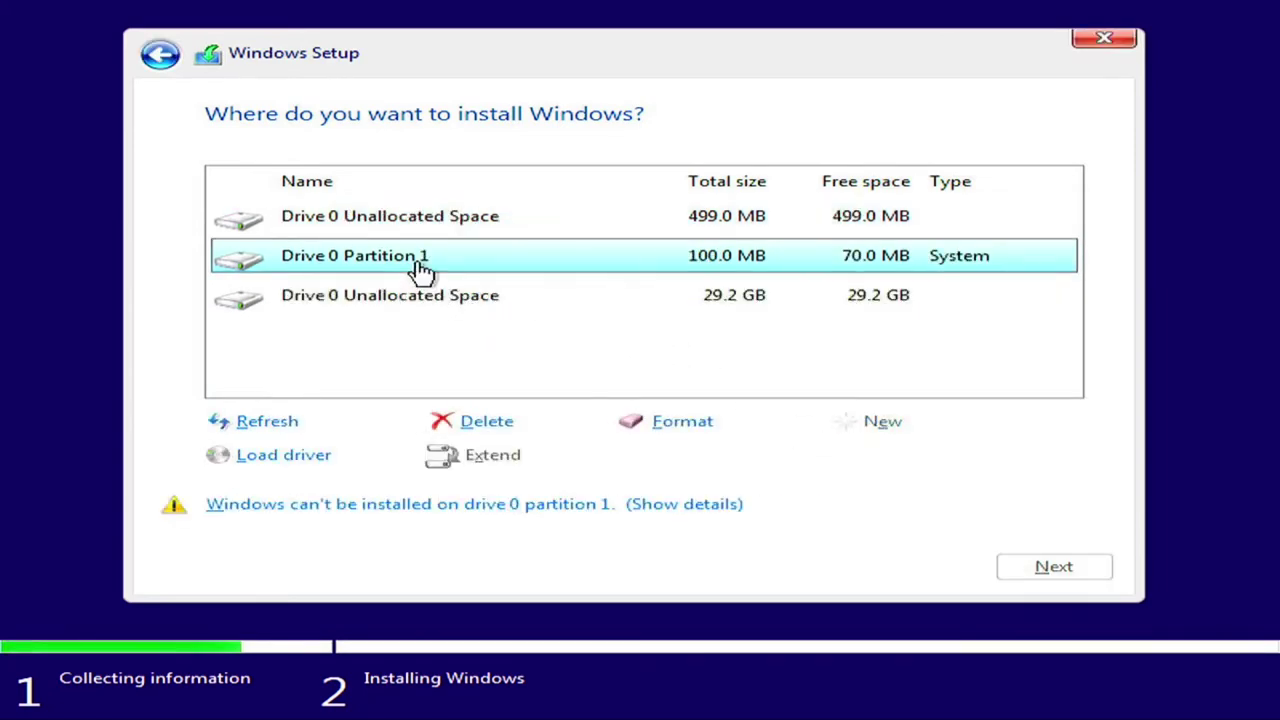
{"action": "left_click", "coordinate": [504, 424]}
{"action": "left_click", "coordinate": [864, 463]}
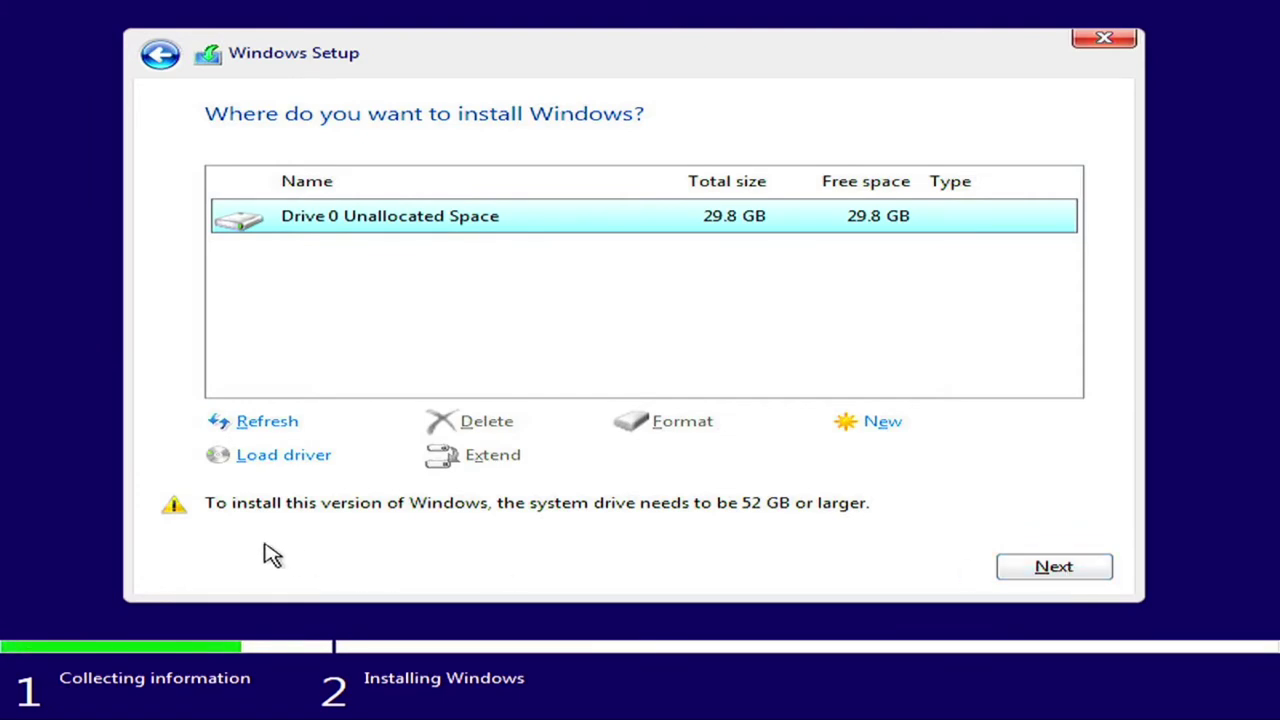
- Install Windows on the unallocated space of Drive 0 and boot into the installed system after the restart
{"action": "left_click", "coordinate": [1080, 570]}
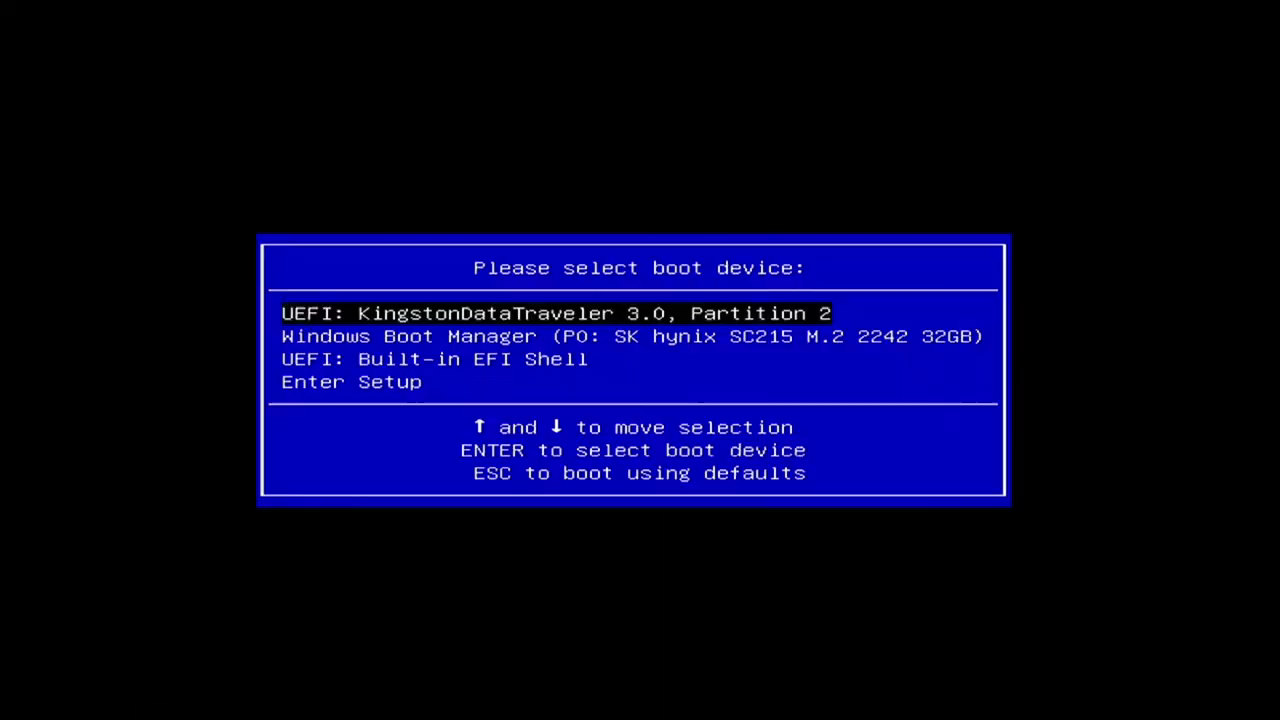
{"action": "key", "text": "Return"}
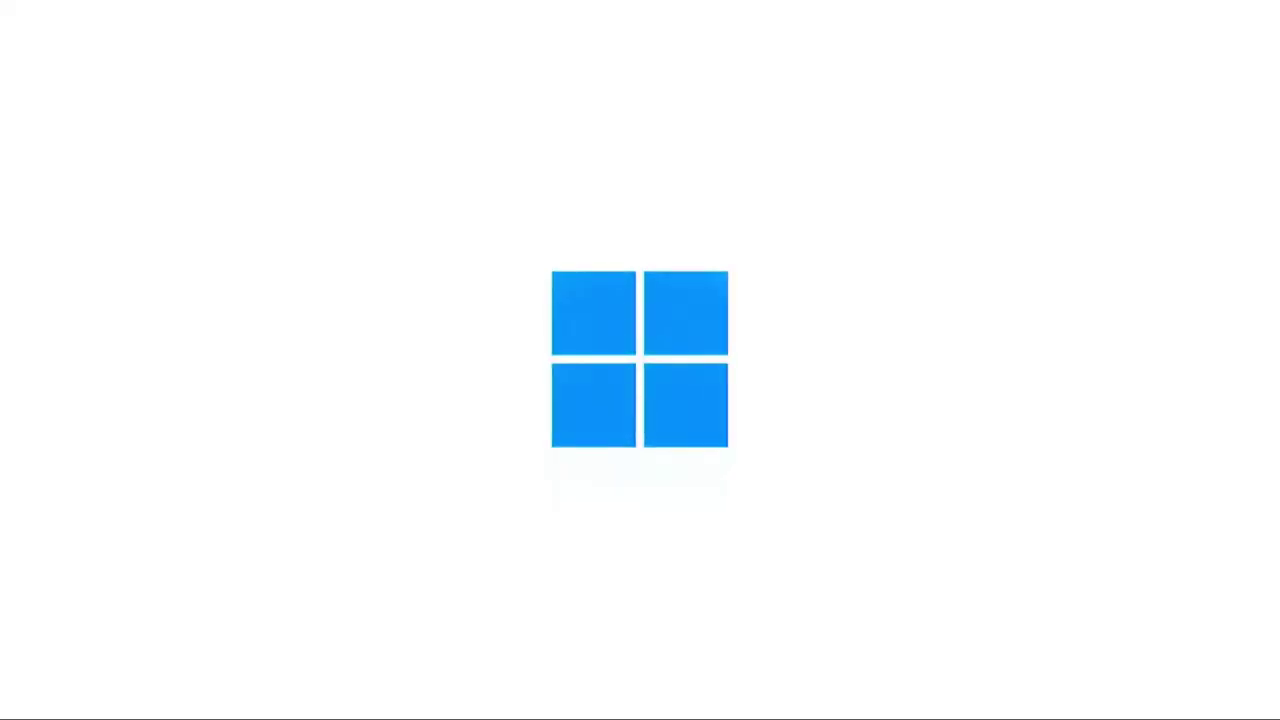
- Accept the initial region and keyboard layout choices and skip adding a second keyboard layout
{"action": "left_click", "coordinate": [1054, 610]}
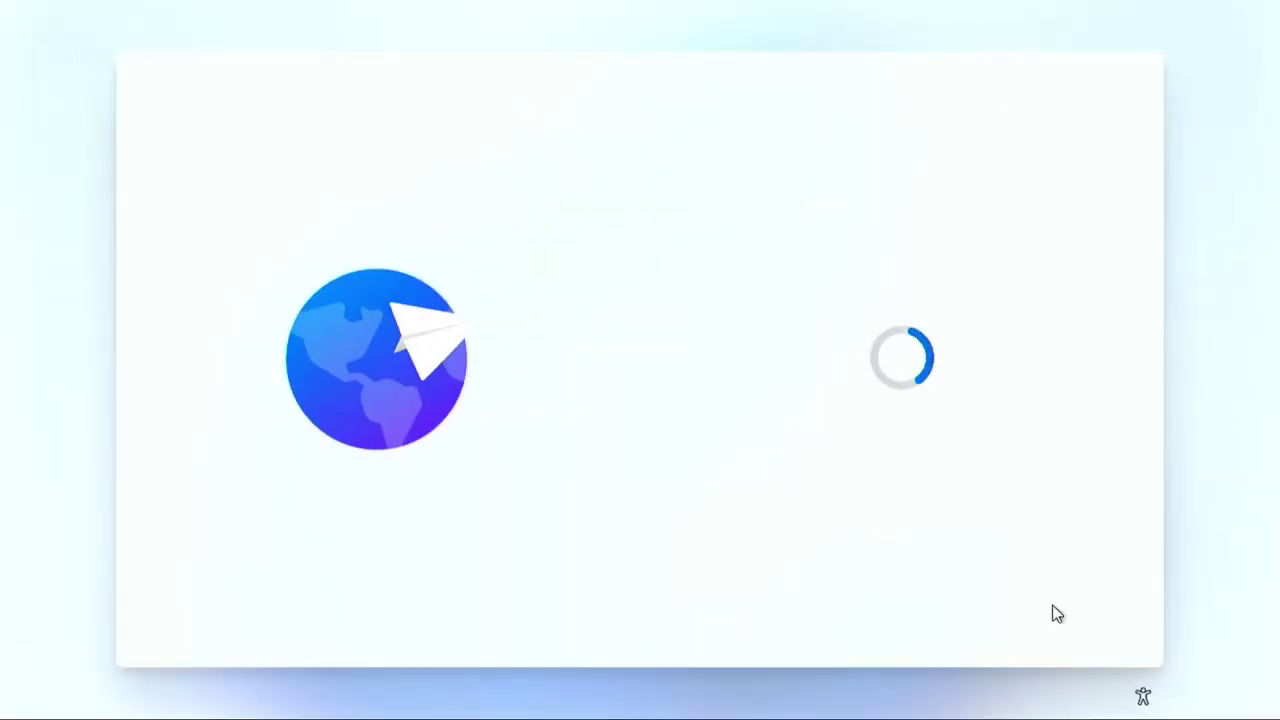
{"action": "scroll", "coordinate": [903, 394], "scroll_direction": "down", "scroll_amount": 15}
{"action": "left_click", "coordinate": [1036, 610]}
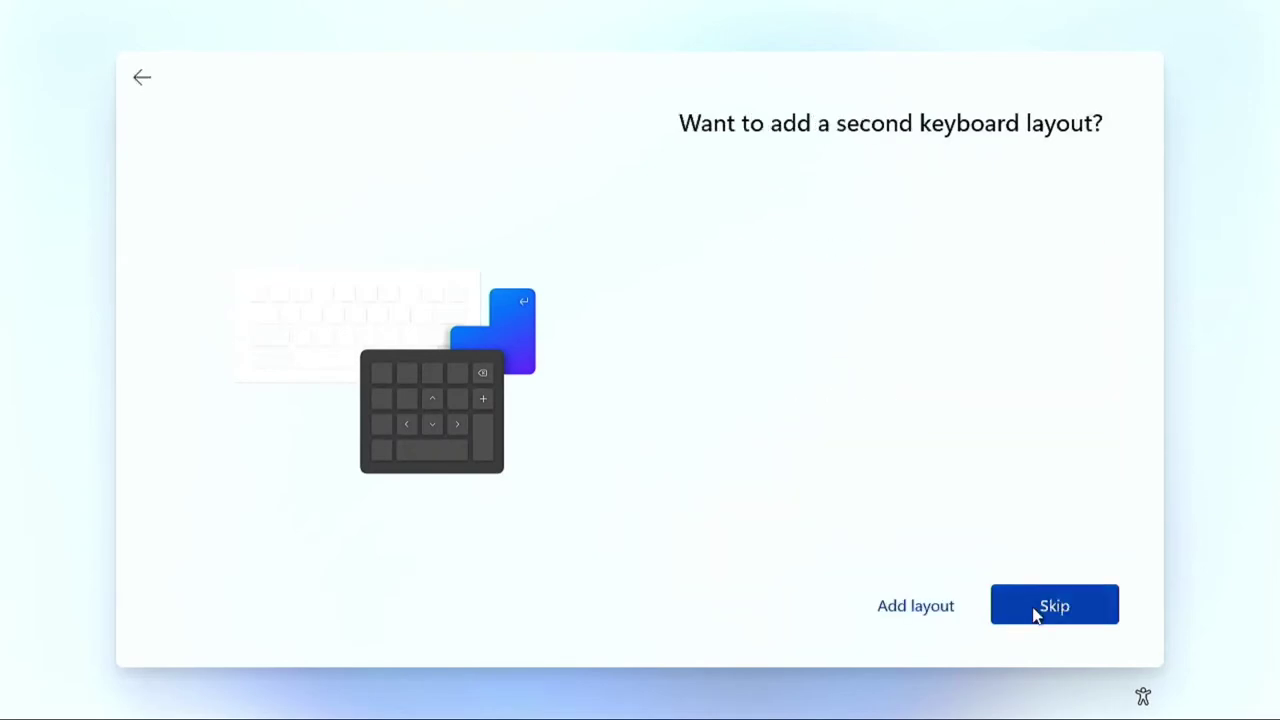
{"action": "left_click", "coordinate": [1036, 612]}
{"action": "left_click", "coordinate": [903, 609]}
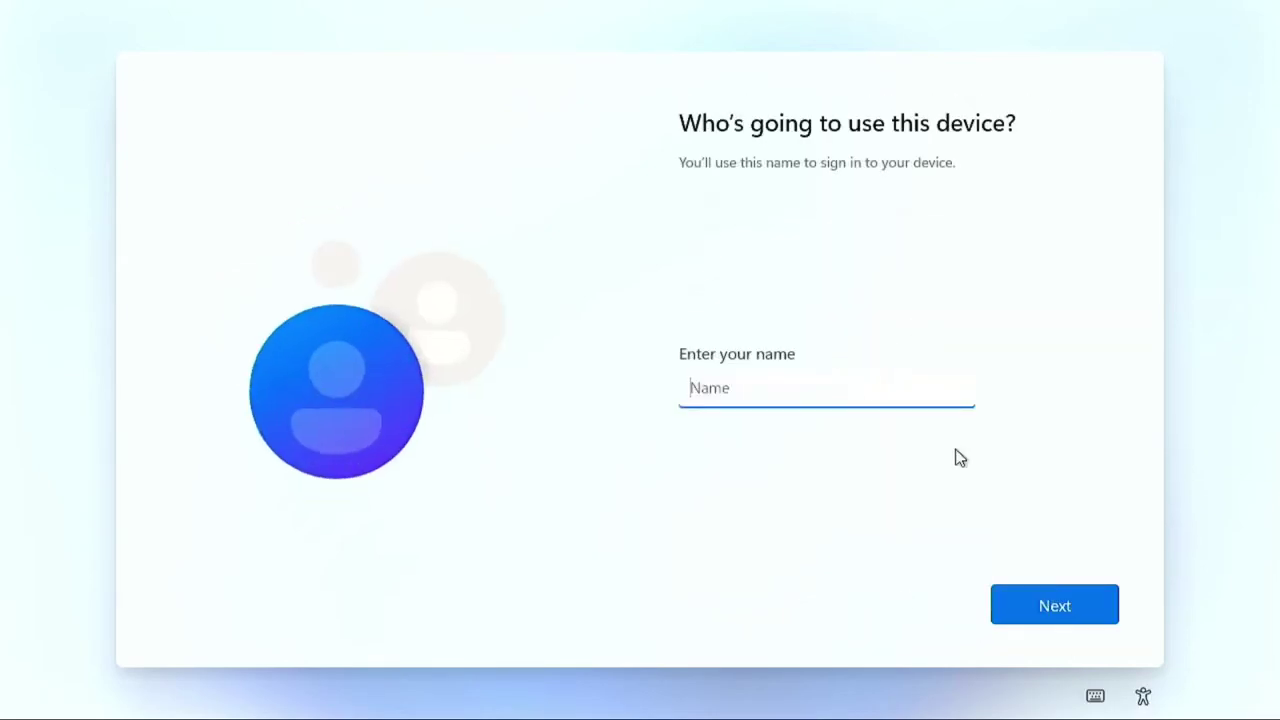
- Set the device user name to Sistemas and deny Microsoft and apps access to the location
{"action": "type", "text": "Sistemas"}
{"action": "key", "text": "Return"}
{"action": "left_click", "coordinate": [930, 480]}
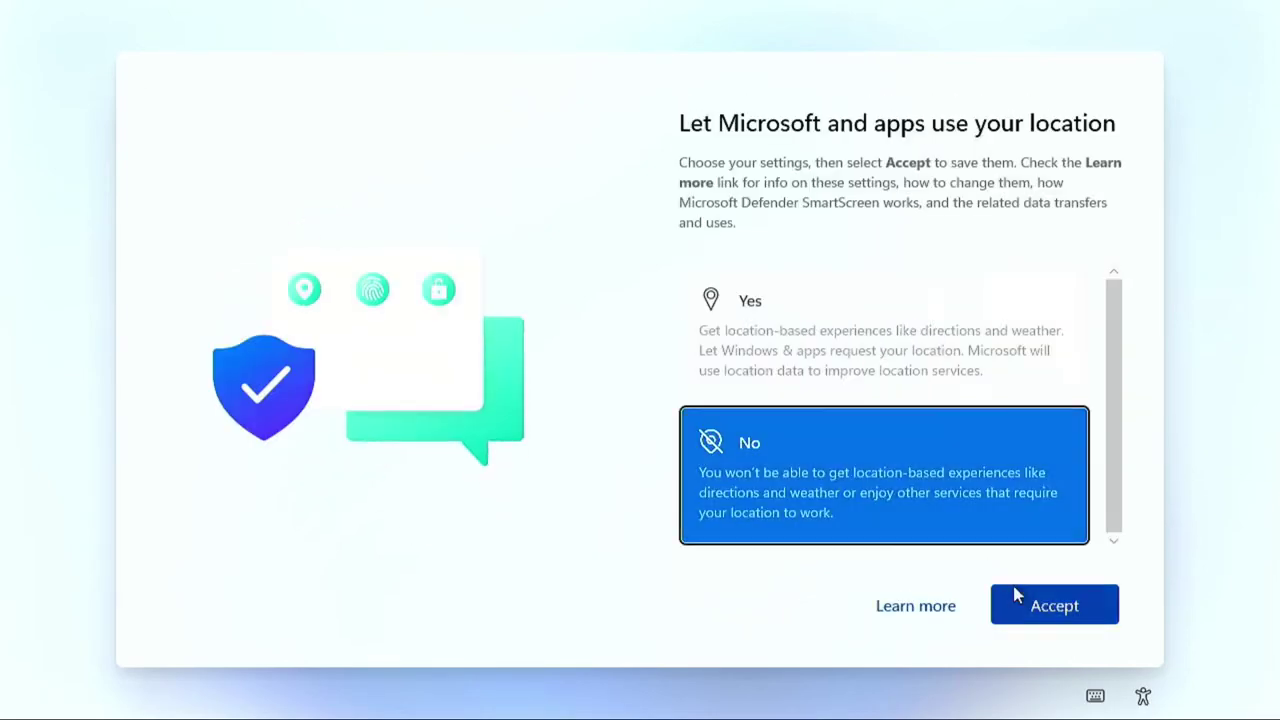
{"action": "left_click", "coordinate": [1016, 595]}
- Go through the remaining privacy choices and finish the device setup to reach the desktop
{"action": "left_click", "coordinate": [700, 391]}
{"action": "left_click", "coordinate": [1043, 600]}
{"action": "left_click", "coordinate": [1054, 605]}
{"action": "left_click", "coordinate": [1054, 605]}
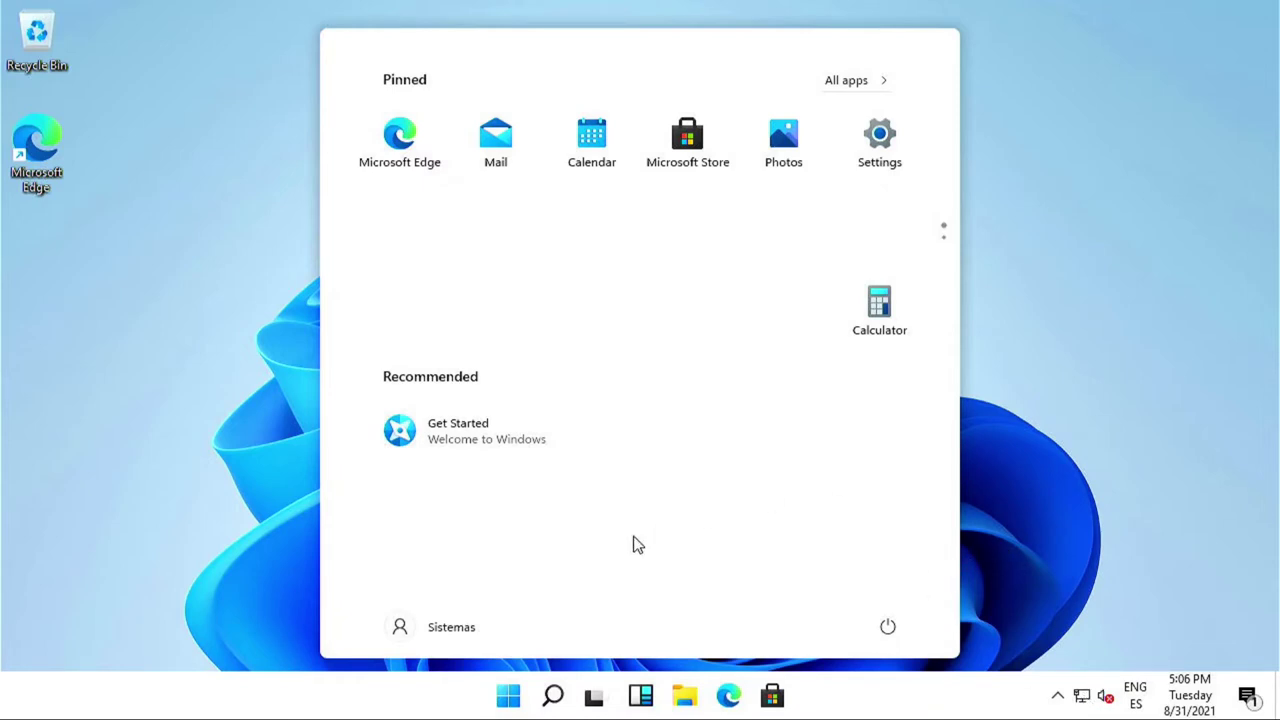
- Look at the pinned and recommended apps in the Start menu and close it
{"action": "left_click", "coordinate": [508, 697]}
{"action": "left_click", "coordinate": [508, 697]}
{"action": "left_click", "coordinate": [238, 493]}
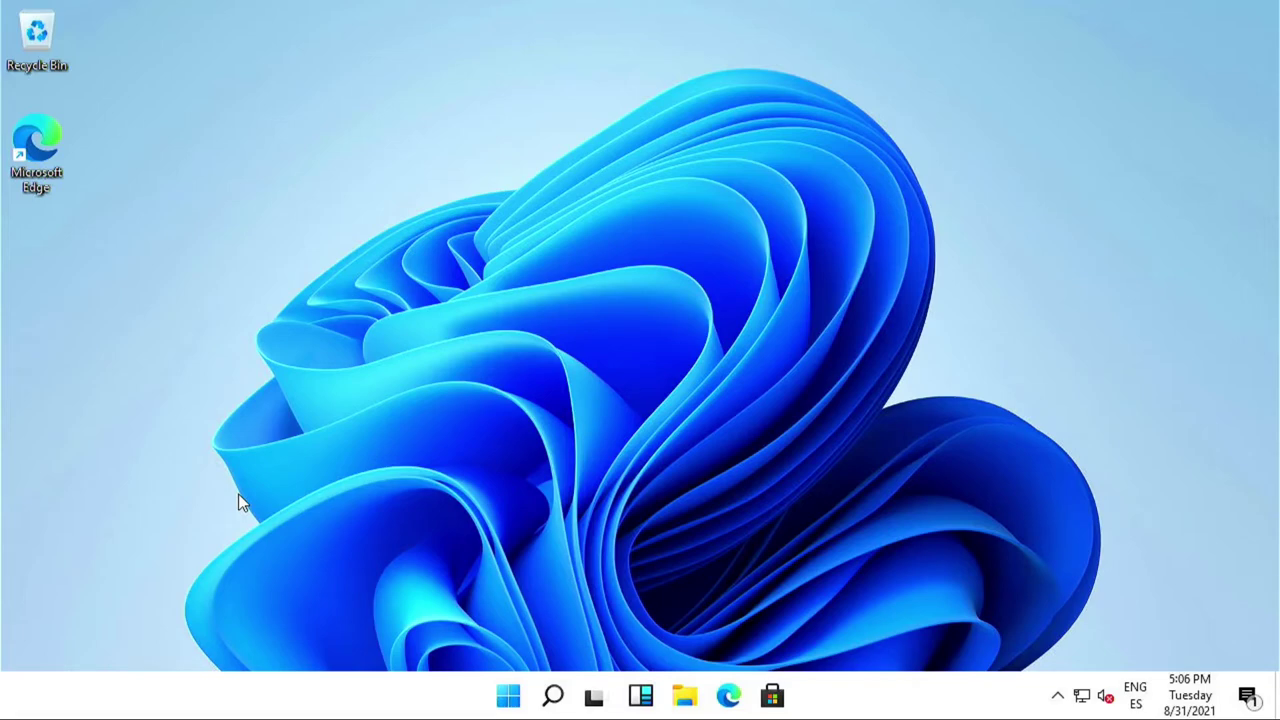
- Open the Windows Update page of the Update & Security settings to check for updates
{"action": "key", "text": "super+i"}
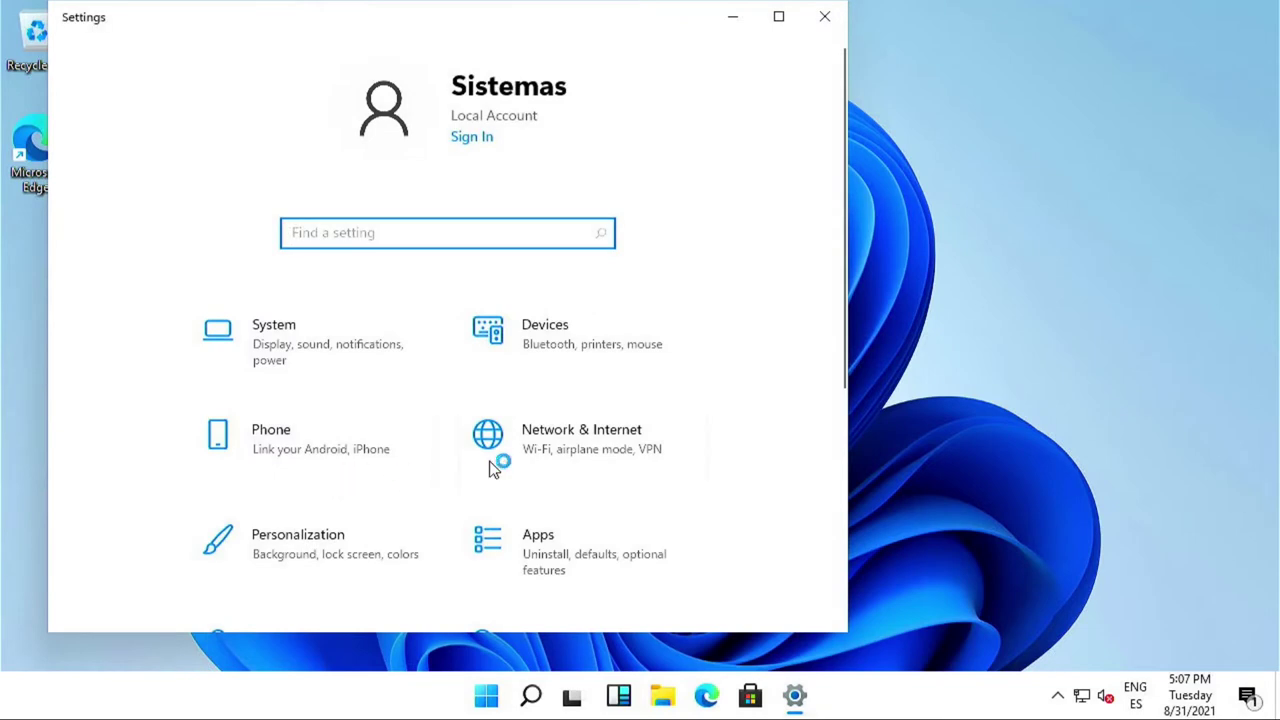
{"action": "scroll", "coordinate": [490, 470], "scroll_direction": "down", "scroll_amount": 5}
{"action": "scroll", "coordinate": [330, 545], "scroll_direction": "up", "scroll_amount": 1}
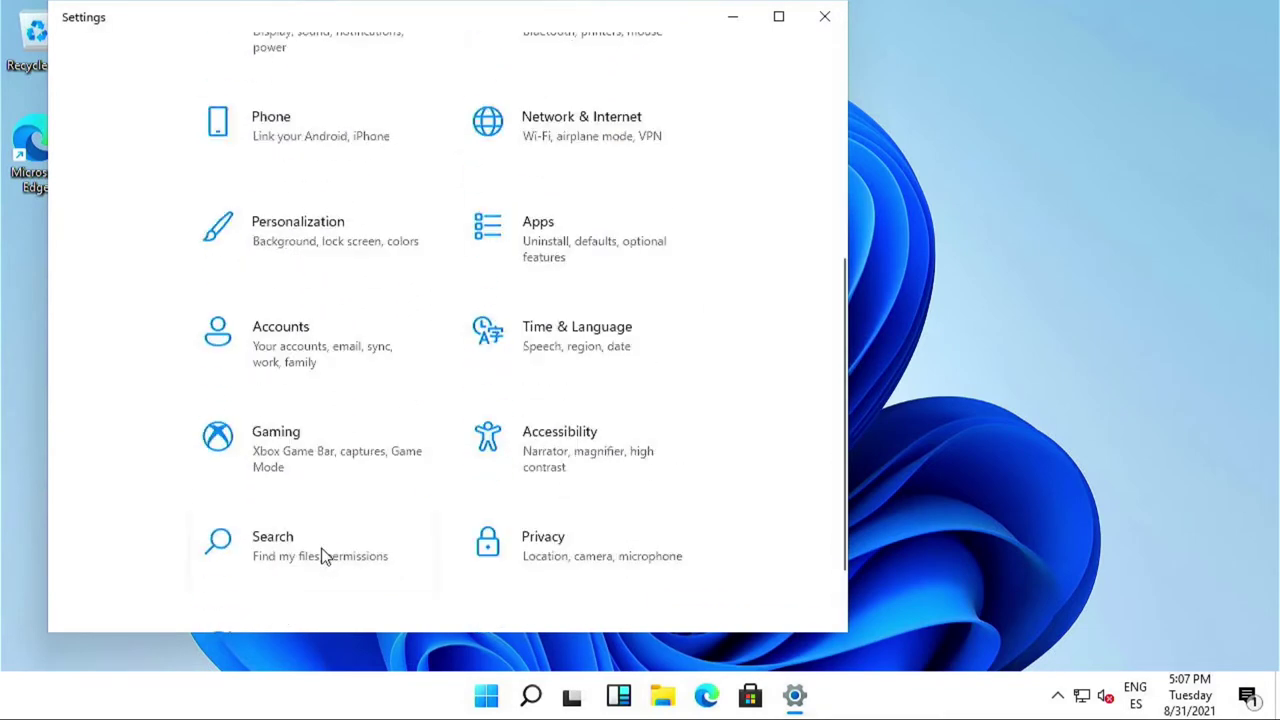
{"action": "left_click", "coordinate": [323, 557]}
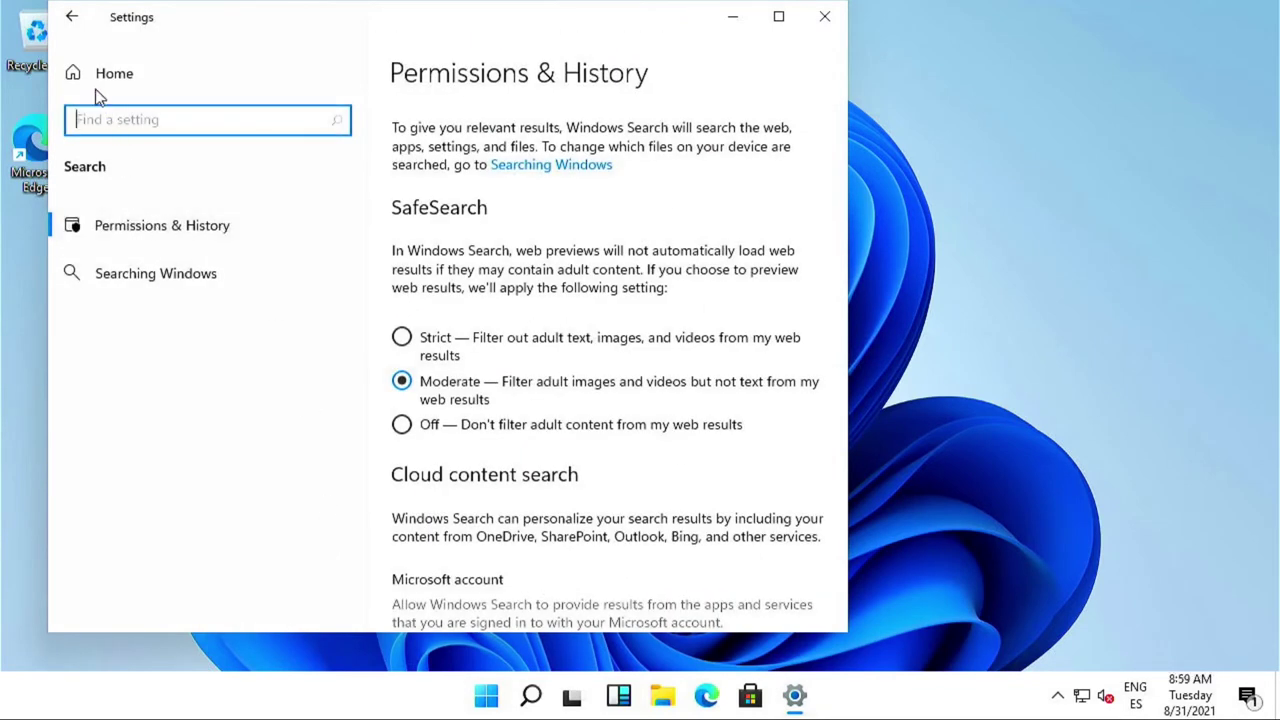
{"action": "left_click", "coordinate": [74, 26]}
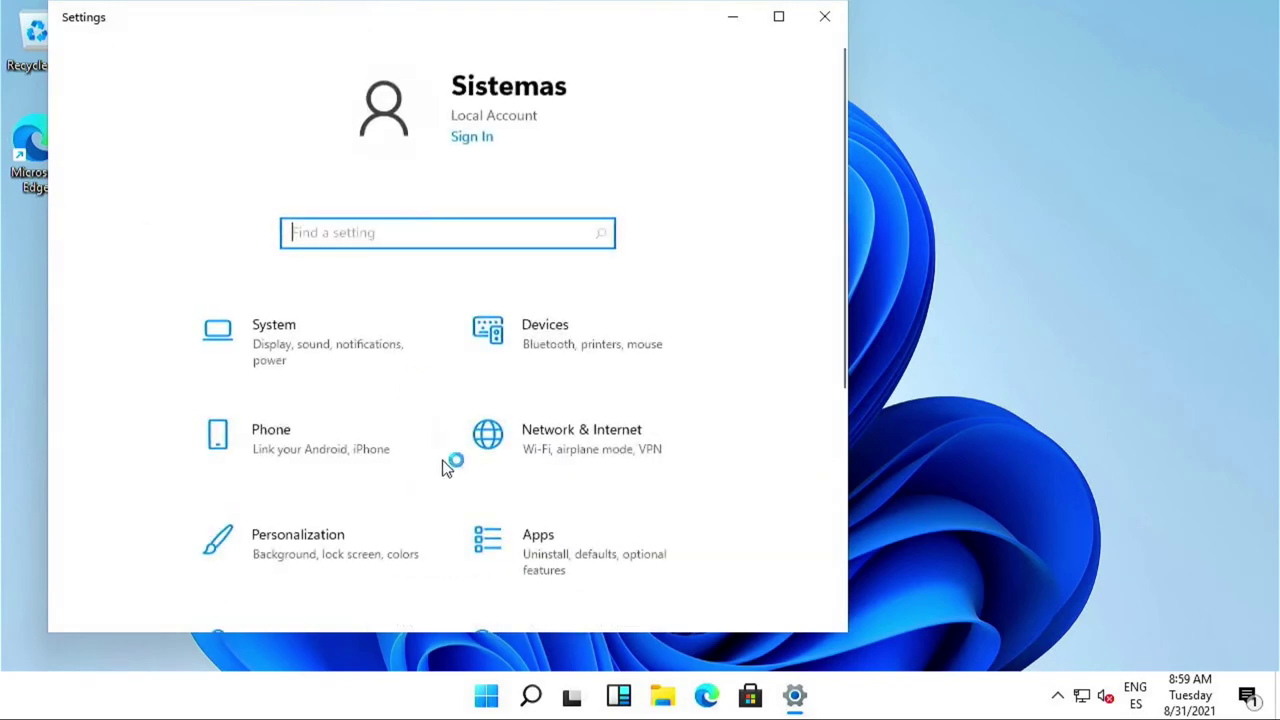
{"action": "scroll", "coordinate": [443, 466], "scroll_direction": "down", "scroll_amount": 5}
{"action": "scroll", "coordinate": [445, 480], "scroll_direction": "up", "scroll_amount": 1}
{"action": "scroll", "coordinate": [524, 552], "scroll_direction": "down", "scroll_amount": 1}
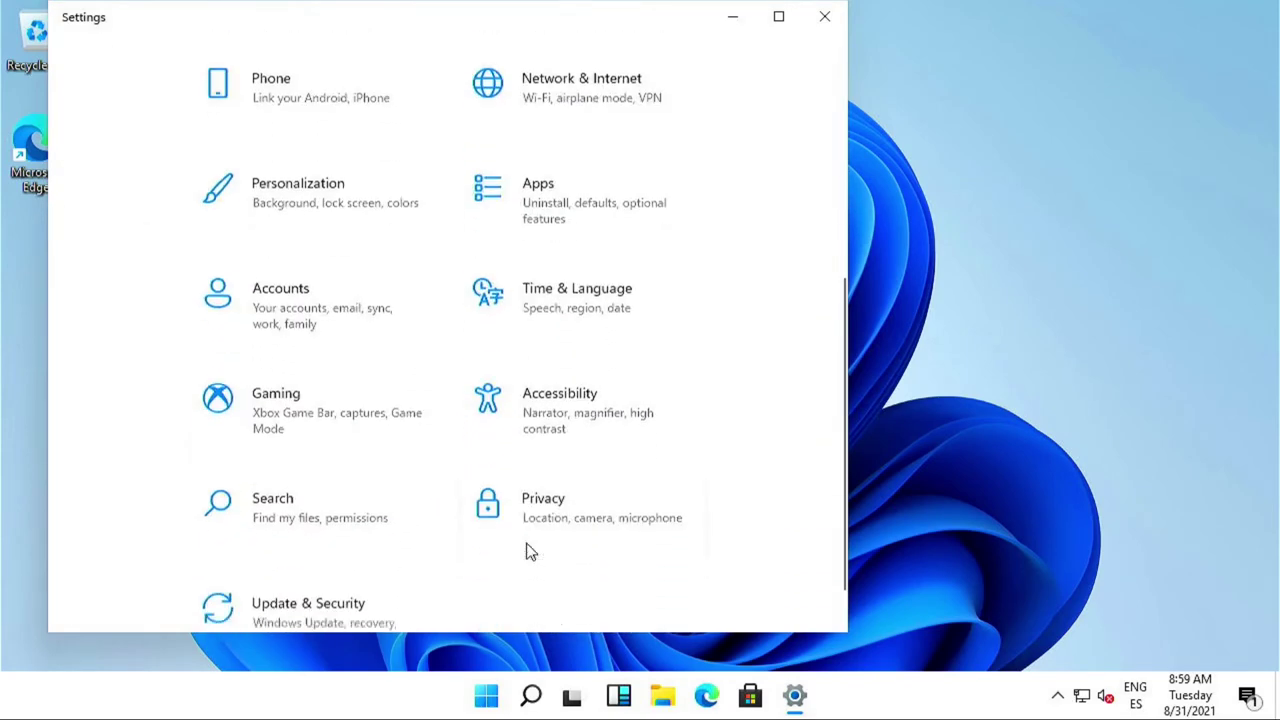
{"action": "left_click", "coordinate": [365, 578]}
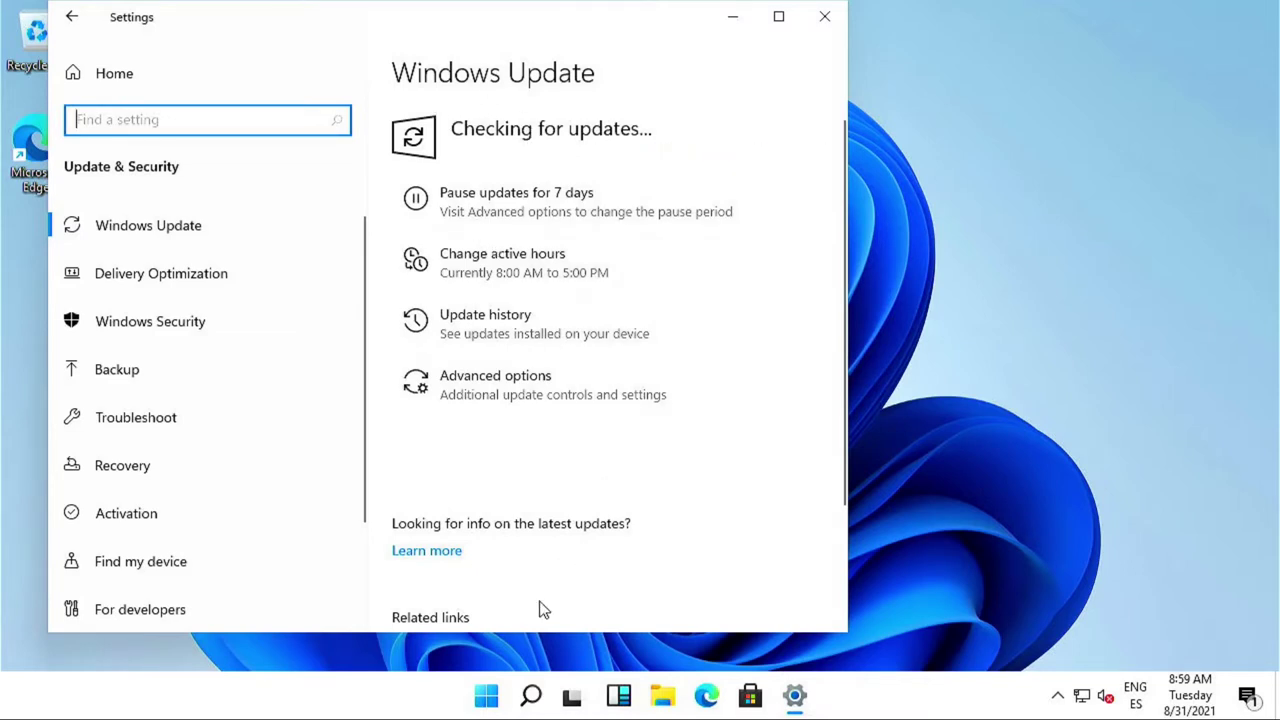
- Open Device Manager beside the Settings window and check which Trusted Platform Module version is listed among the security devices
{"action": "key", "text": "super+x"}
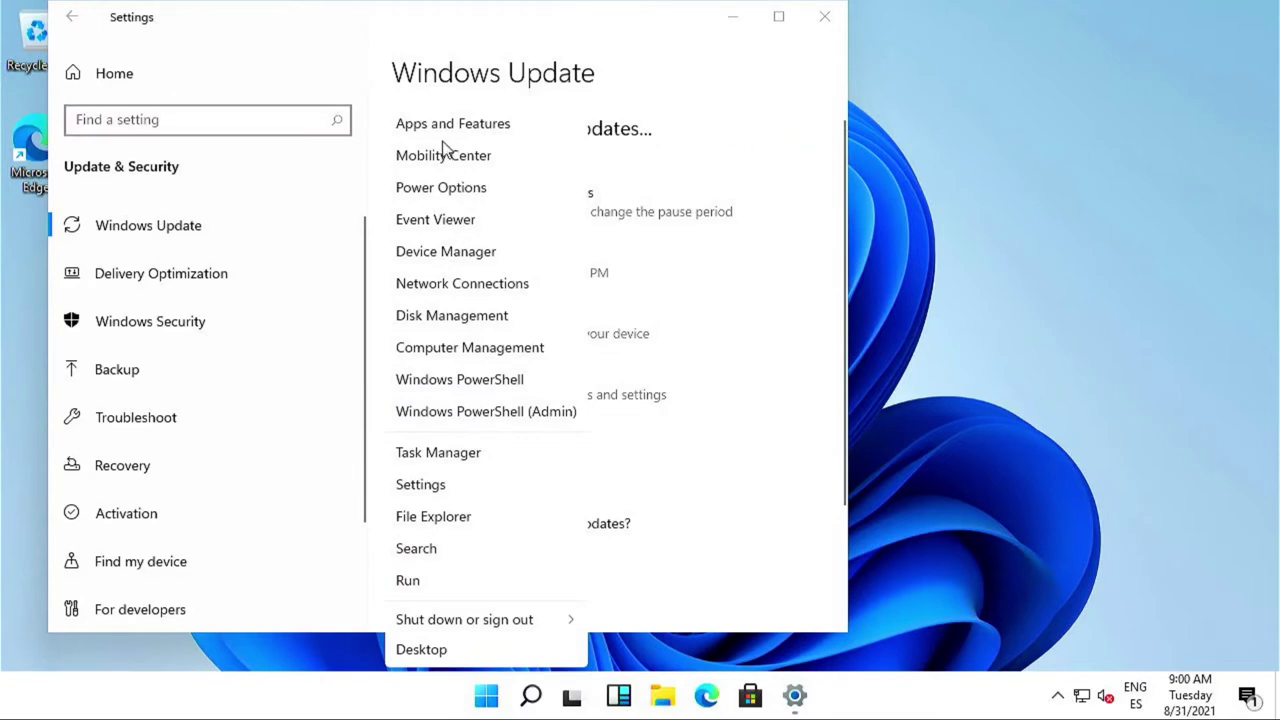
{"action": "left_click", "coordinate": [448, 258]}
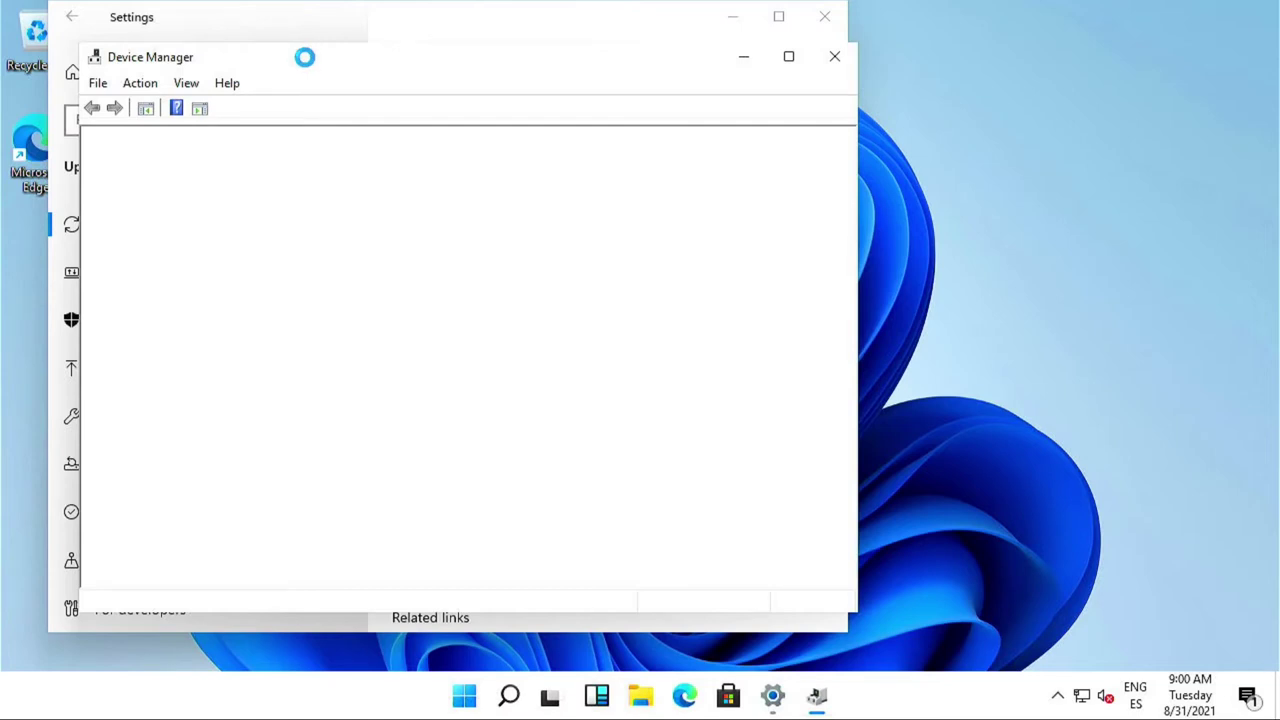
{"action": "left_click_drag", "start_coordinate": [308, 68], "coordinate": [625, 57]}
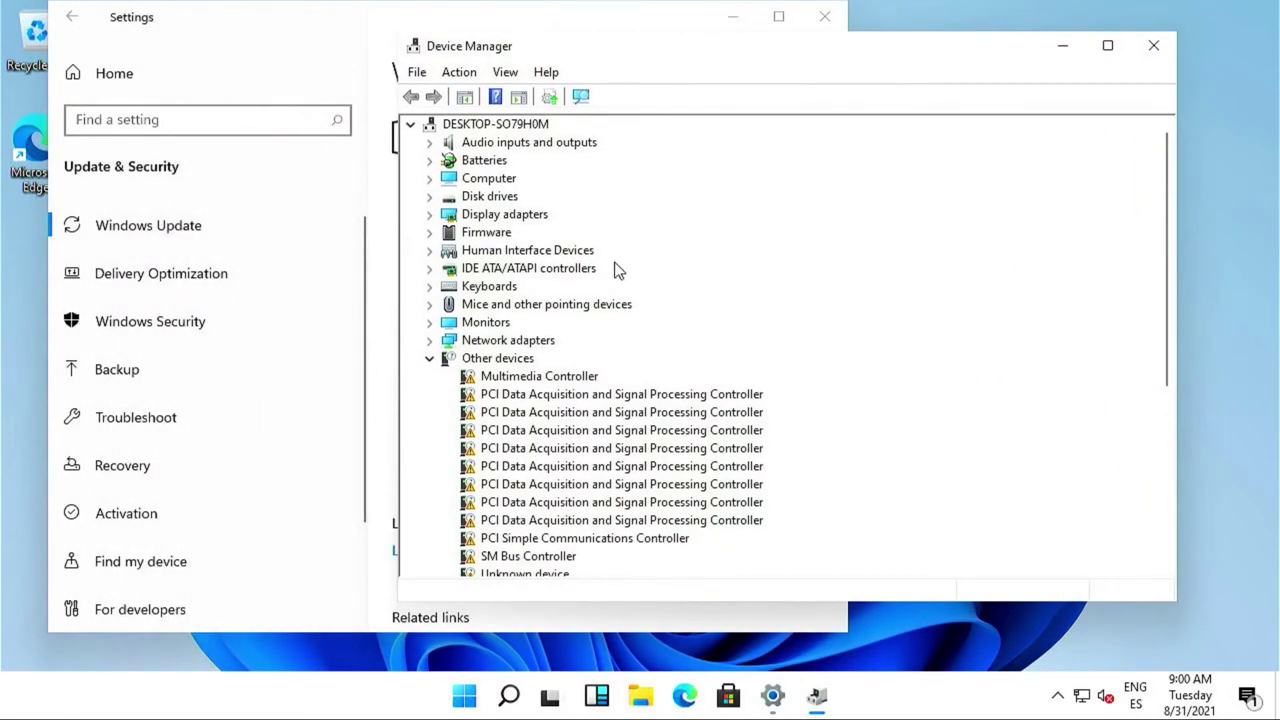
{"action": "scroll", "coordinate": [614, 270], "scroll_direction": "down", "scroll_amount": 6}
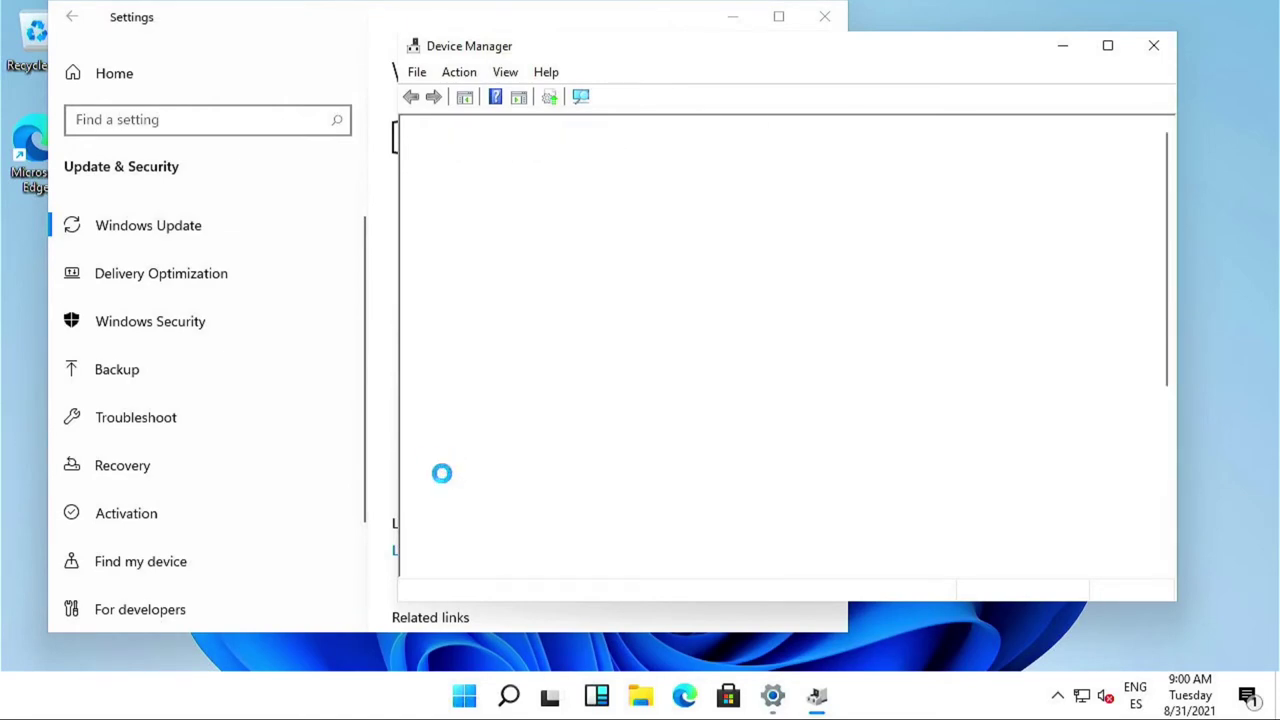
{"action": "scroll", "coordinate": [450, 480], "scroll_direction": "down", "scroll_amount": 7}
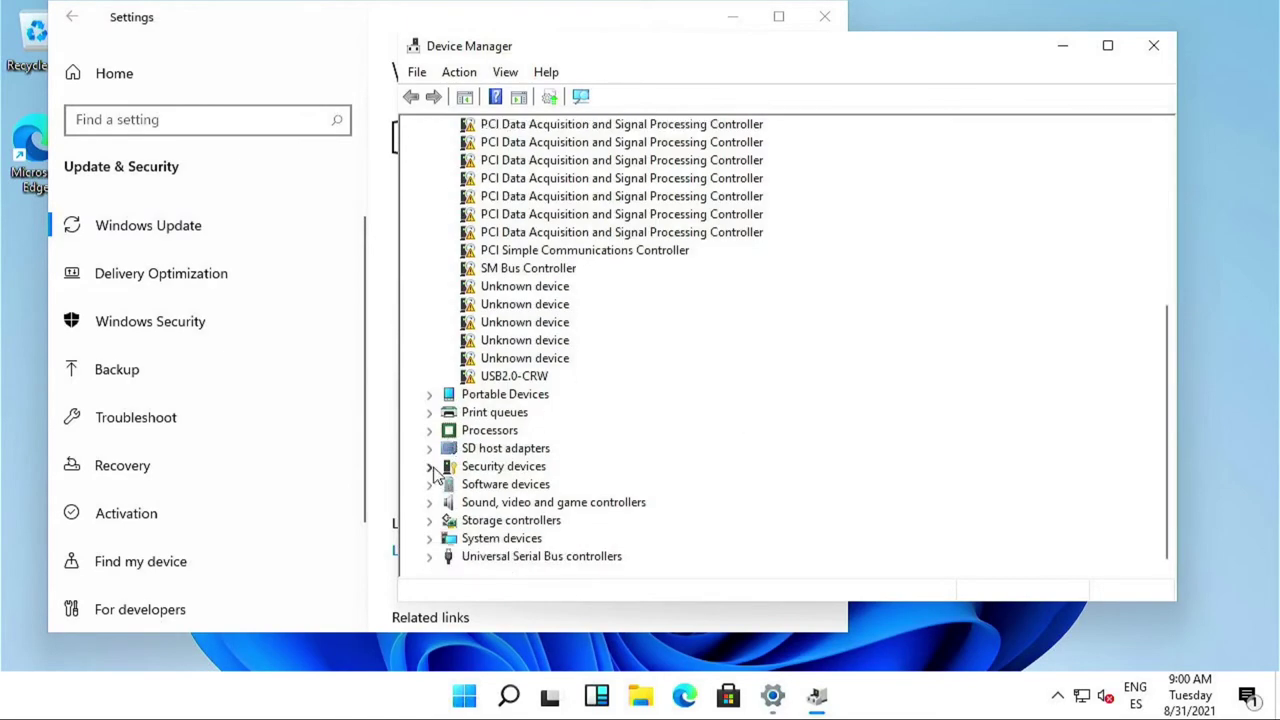
{"action": "left_click", "coordinate": [431, 466]}
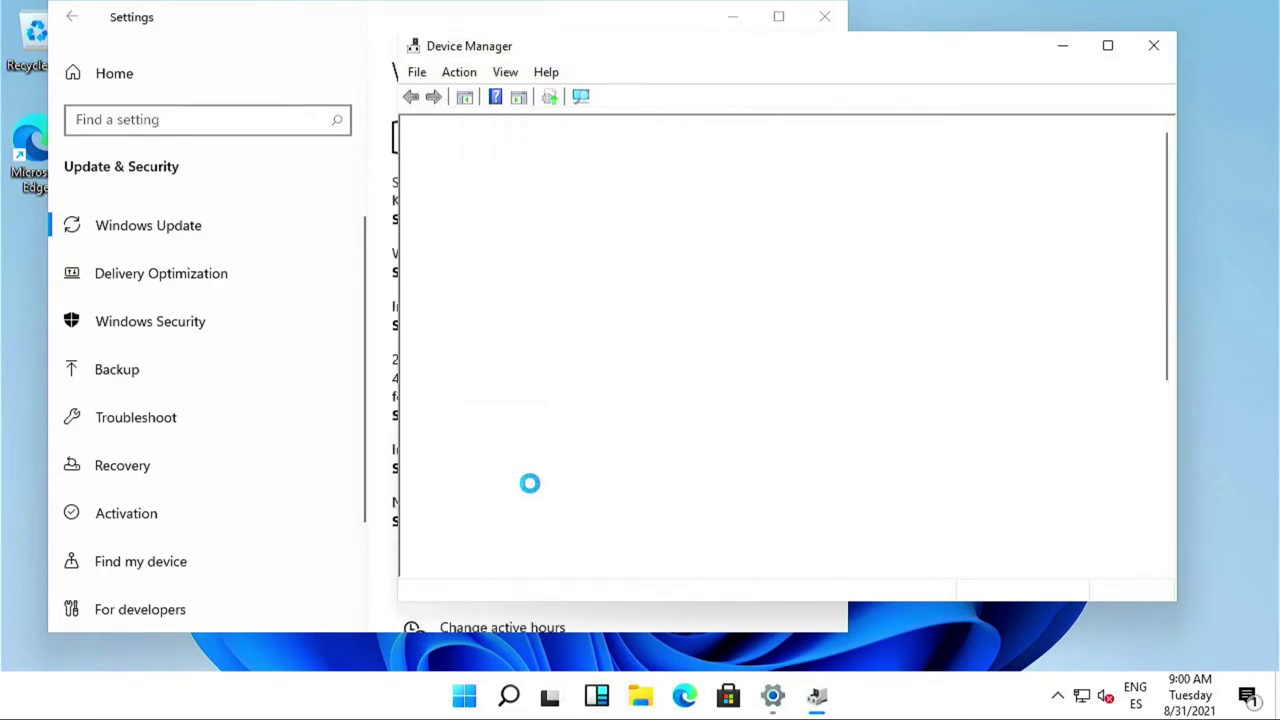
{"action": "scroll", "coordinate": [533, 490], "scroll_direction": "down", "scroll_amount": 5}
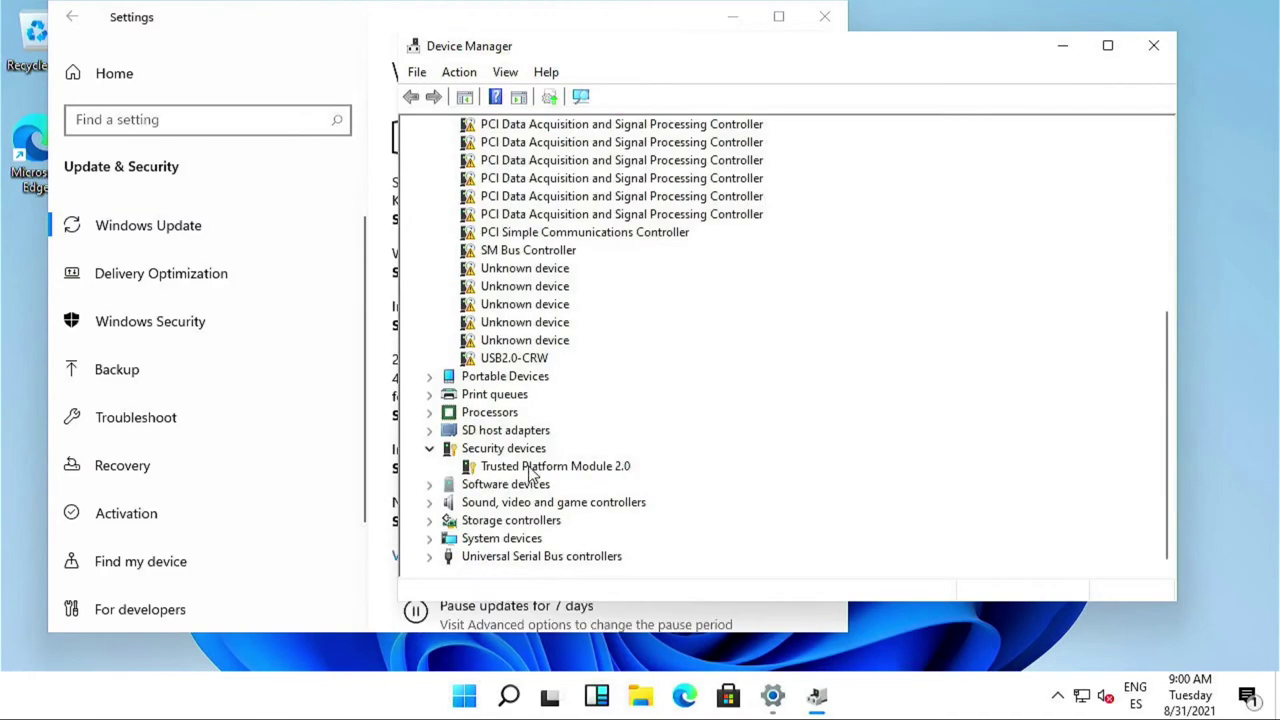
{"action": "left_click", "coordinate": [530, 468]}
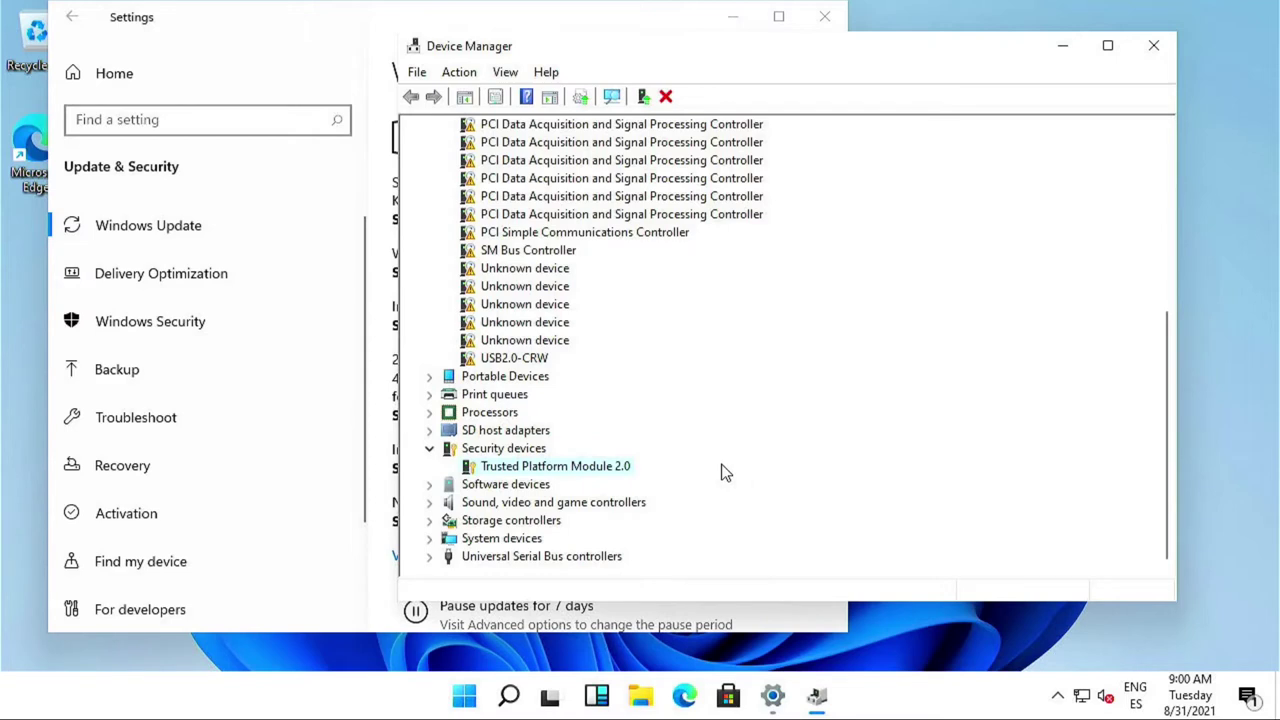
- Review the devices without drivers under Other devices and minimize Device Manager
{"action": "scroll", "coordinate": [597, 452], "scroll_direction": "up", "scroll_amount": 4}
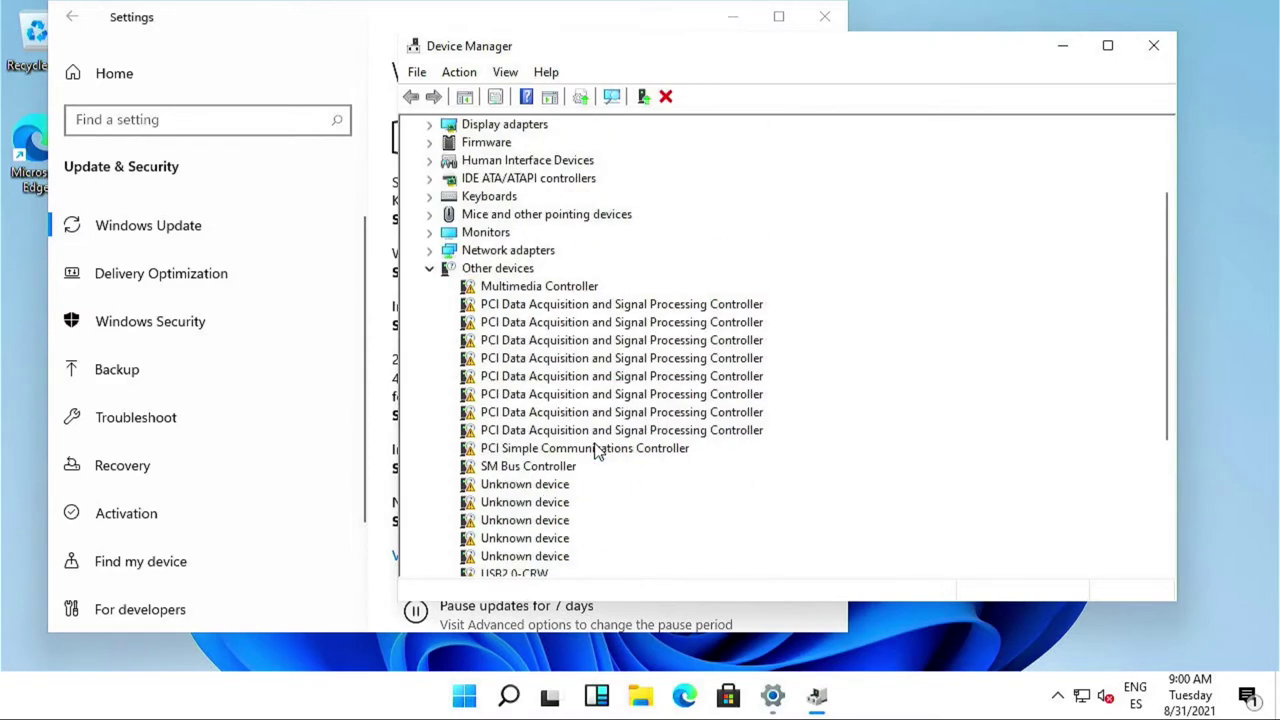
{"action": "scroll", "coordinate": [597, 452], "scroll_direction": "up", "scroll_amount": 2}
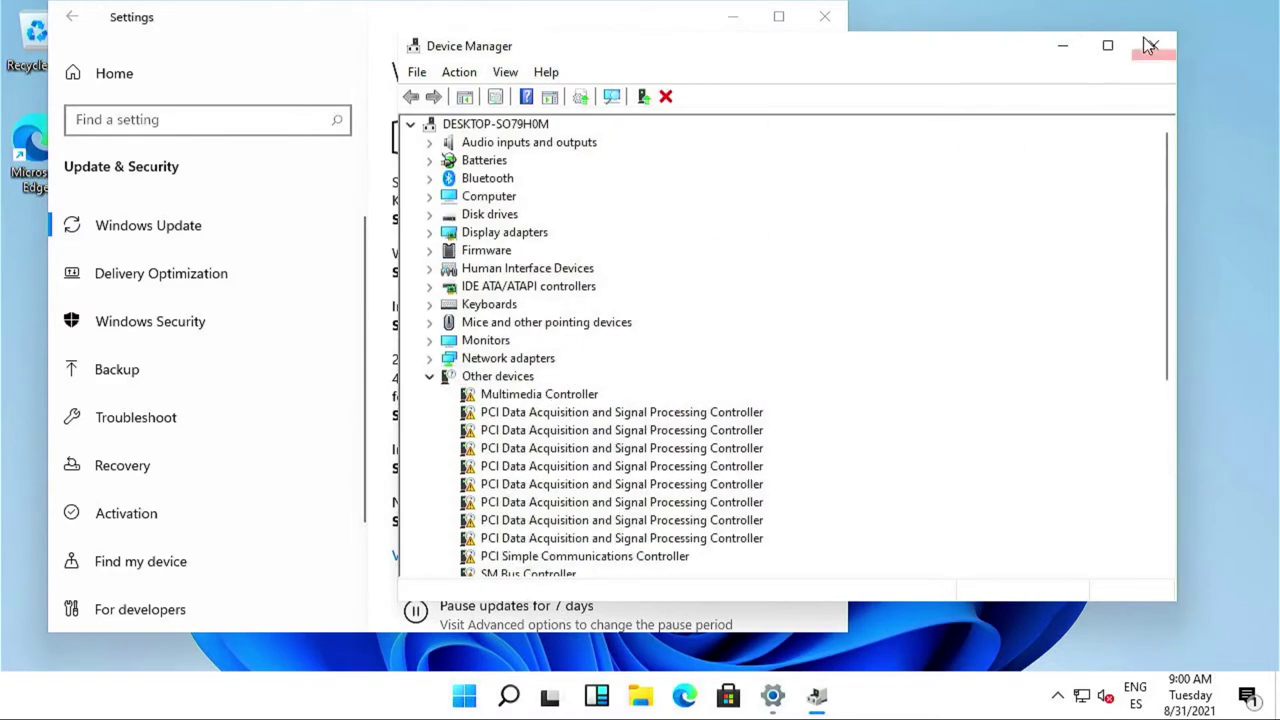
{"action": "left_click", "coordinate": [1062, 46]}
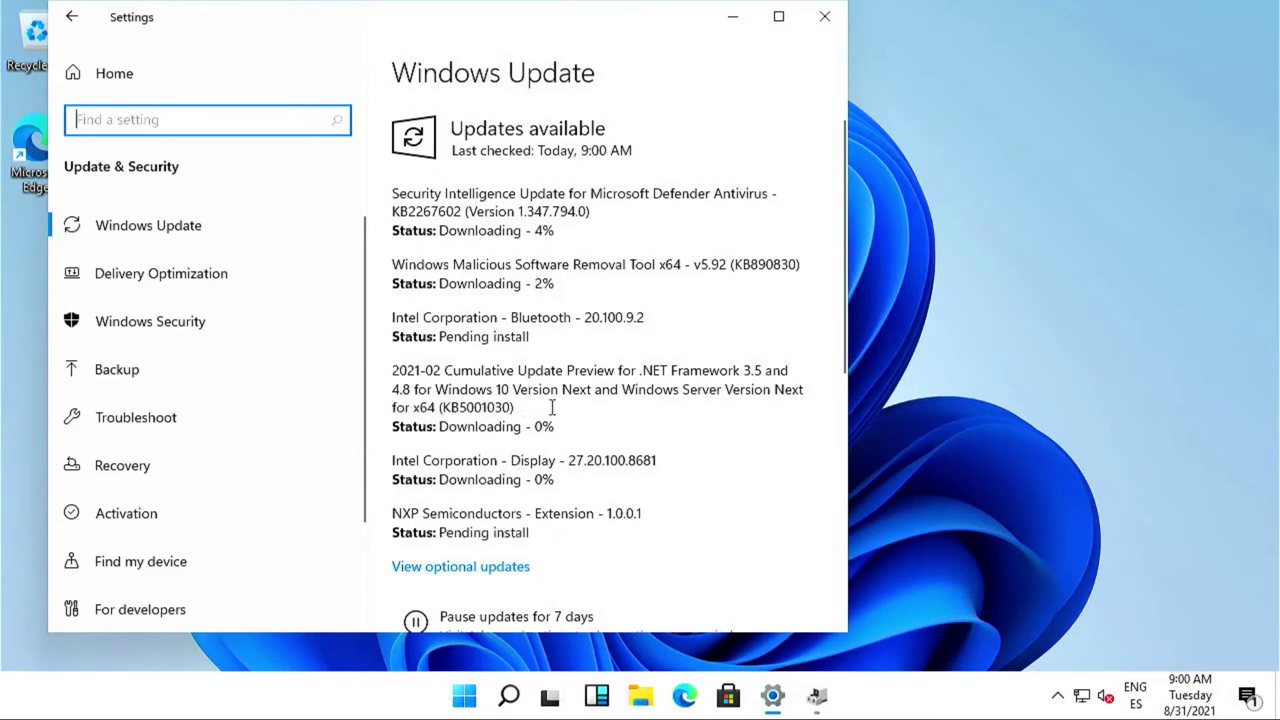
- Examine the optional driver updates, maximize the Settings window and return to the Windows Update page
{"action": "left_click", "coordinate": [478, 570]}
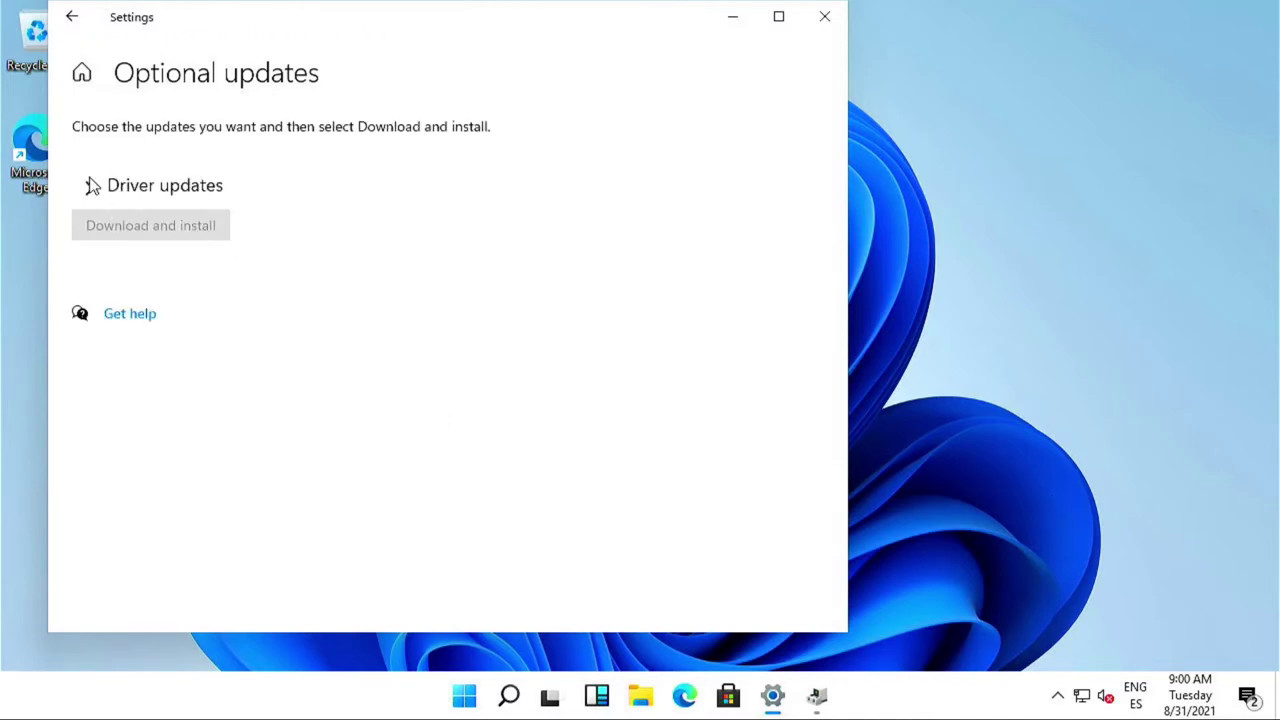
{"action": "left_click", "coordinate": [185, 195]}
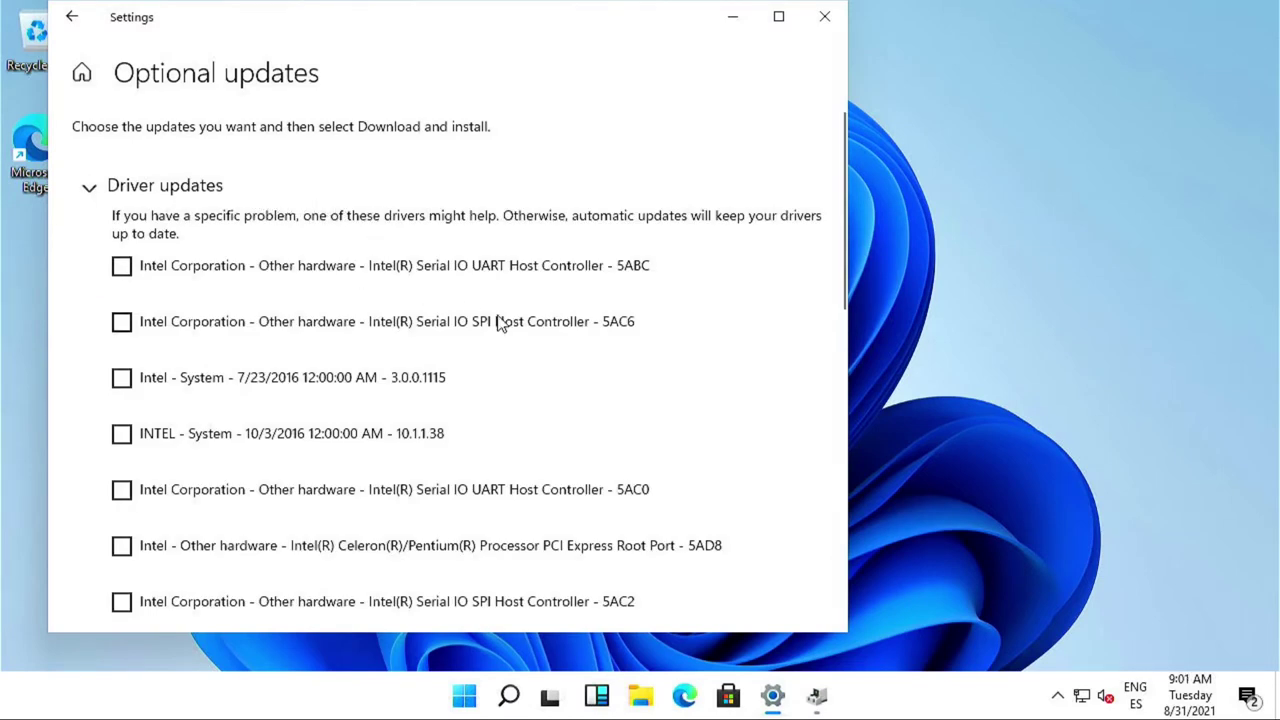
{"action": "key", "text": "space"}
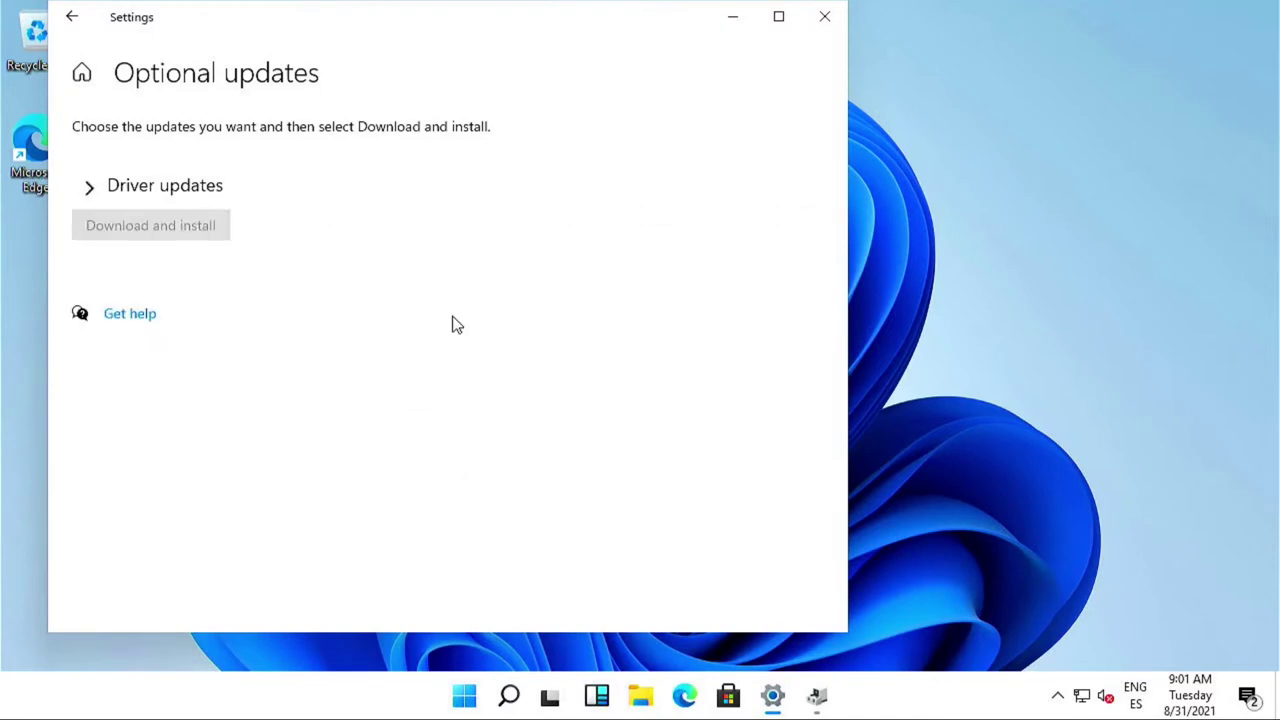
{"action": "left_click", "coordinate": [115, 197]}
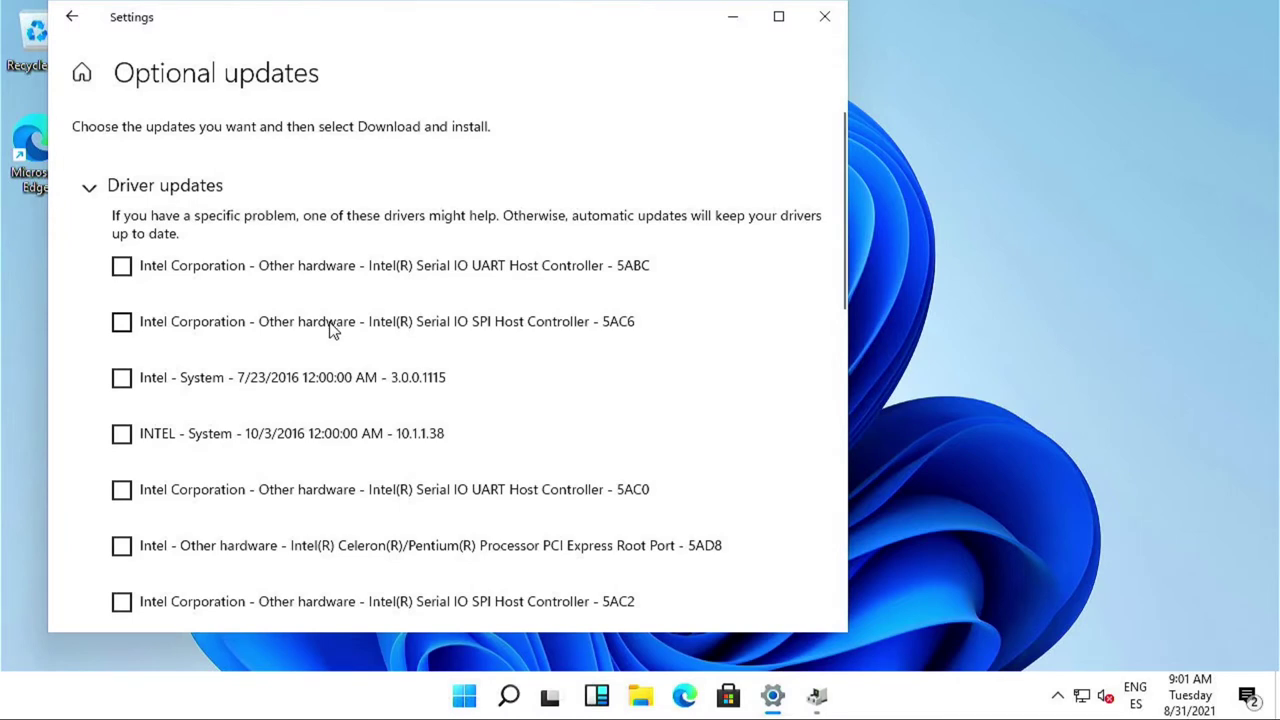
{"action": "key", "text": "space"}
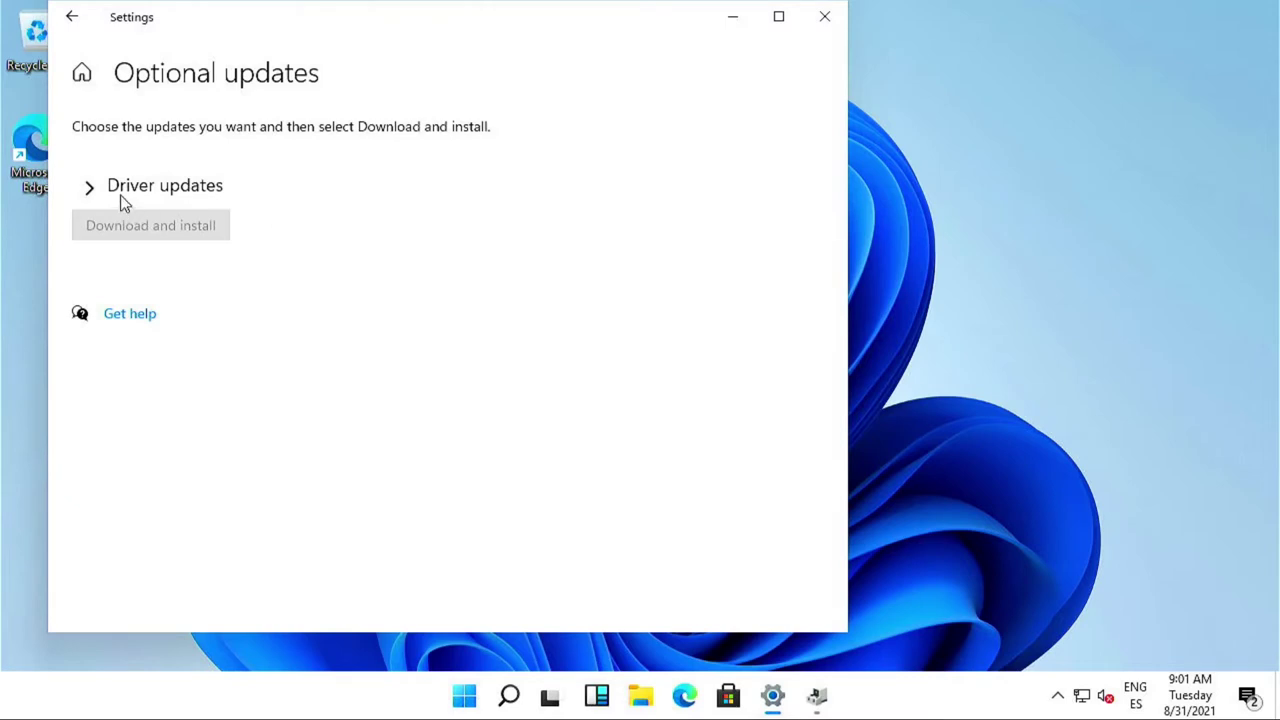
{"action": "left_click", "coordinate": [90, 190]}
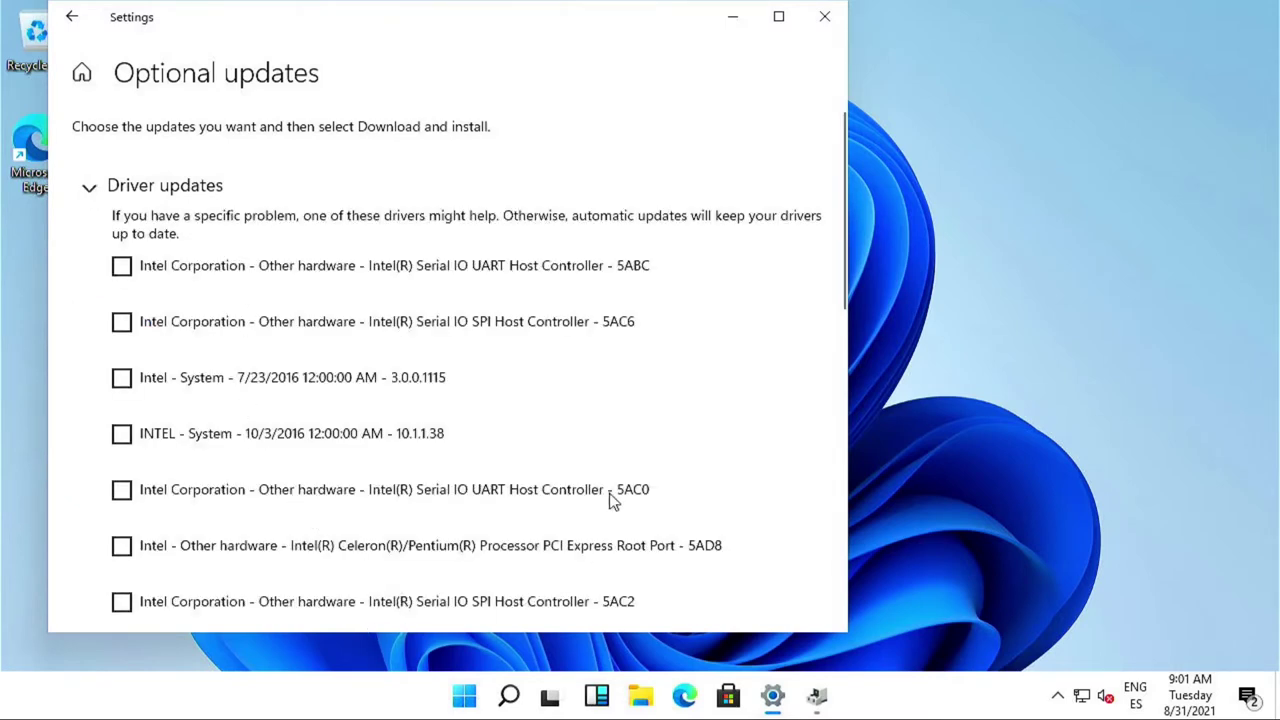
{"action": "left_click", "coordinate": [779, 17]}
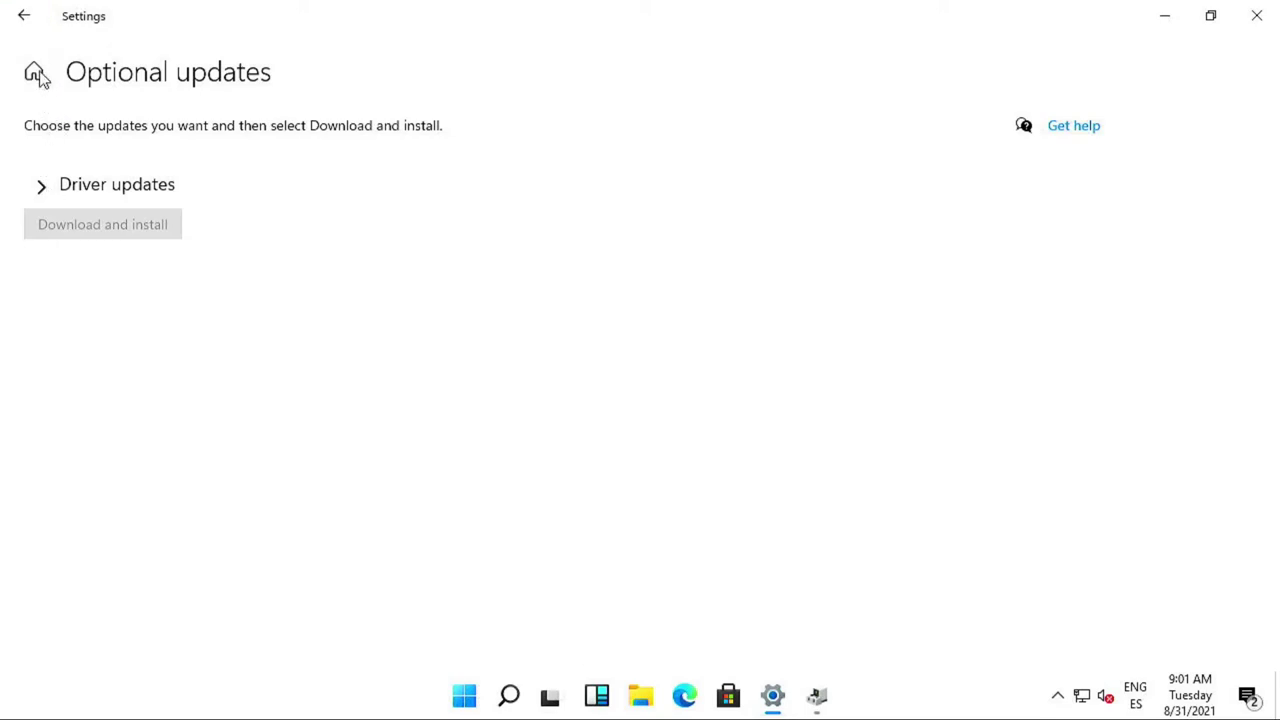
{"action": "left_click", "coordinate": [28, 22]}
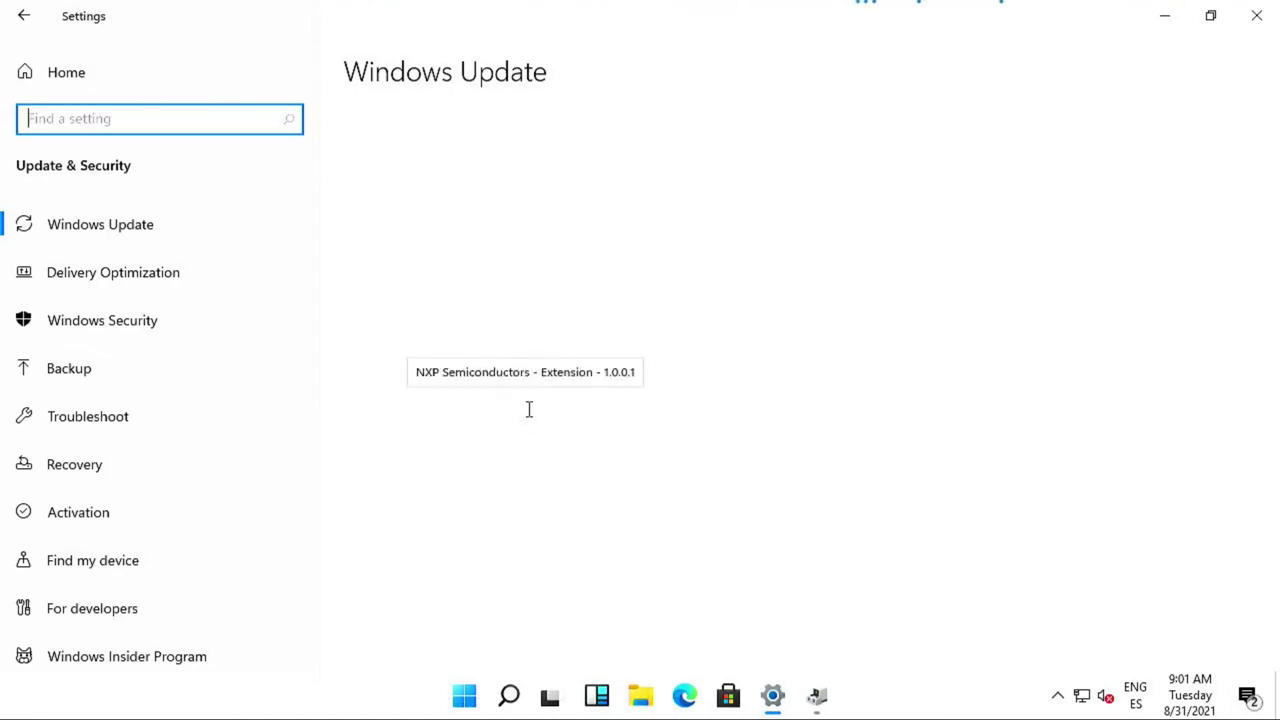
- Dismiss the startup app notification and close the notification list
{"action": "left_click", "coordinate": [1257, 702]}
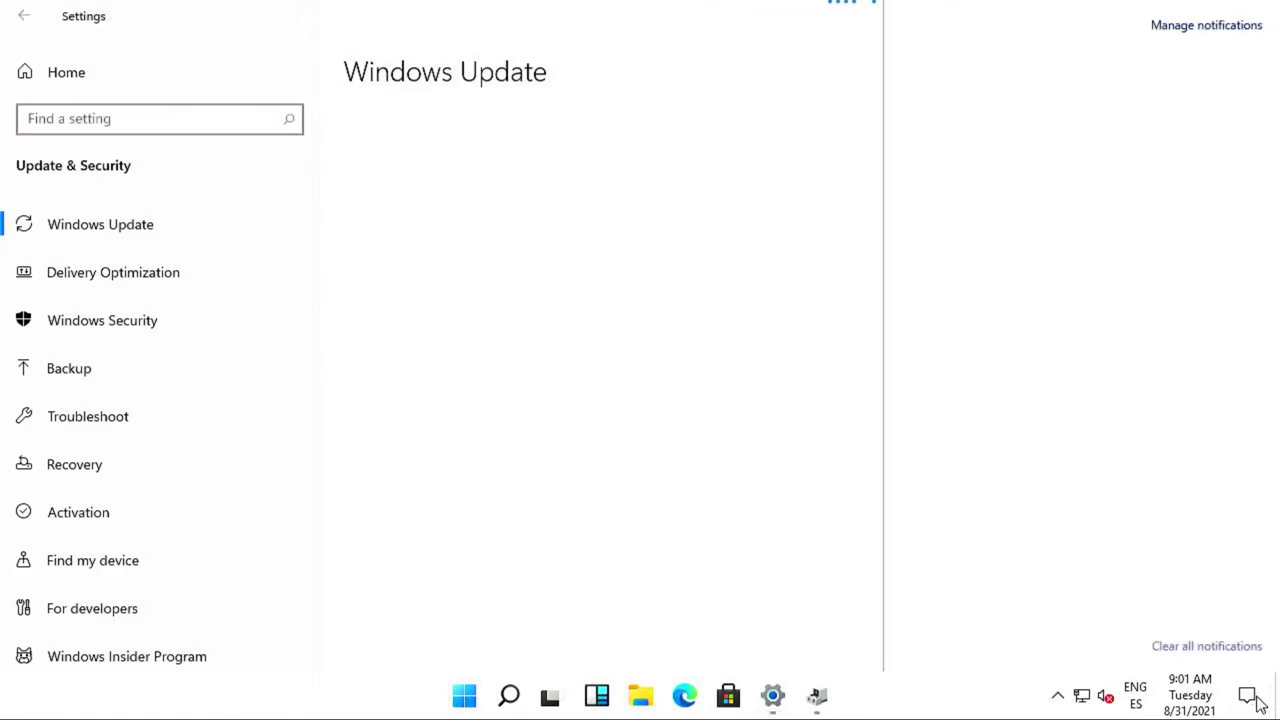
{"action": "left_click", "coordinate": [1243, 114]}
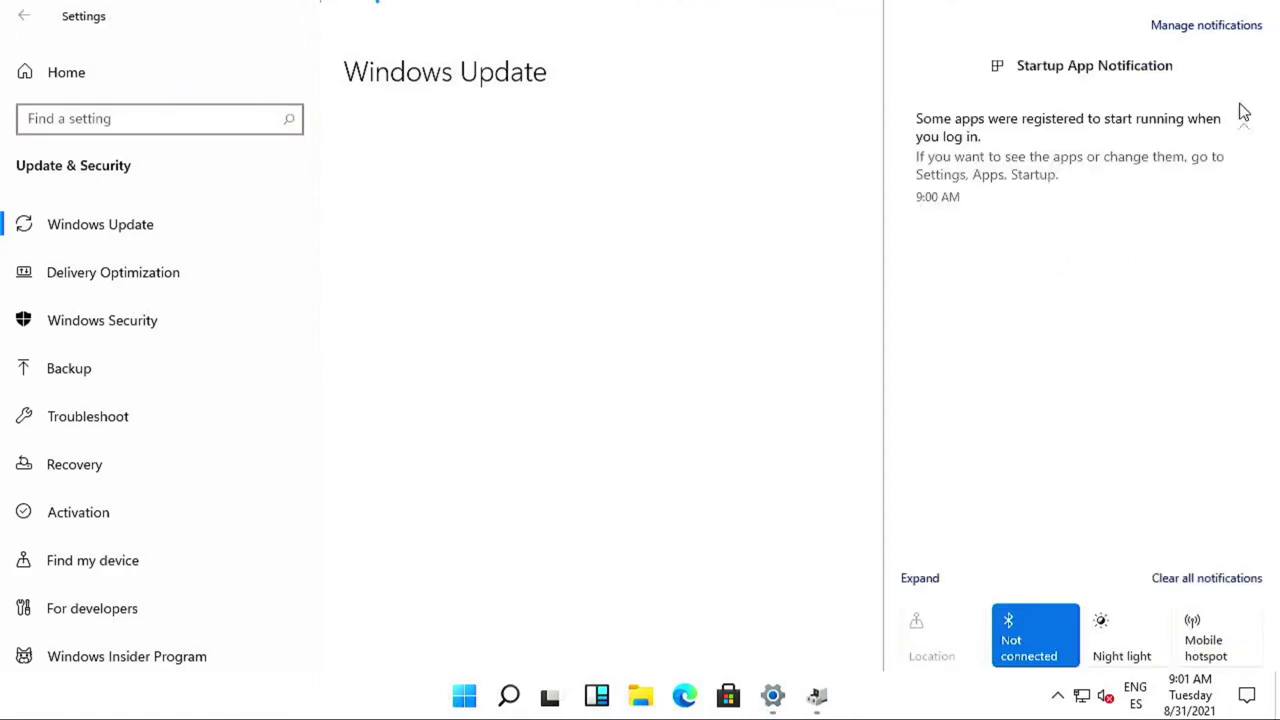
{"action": "left_click", "coordinate": [1244, 68]}
{"action": "left_click", "coordinate": [785, 455]}
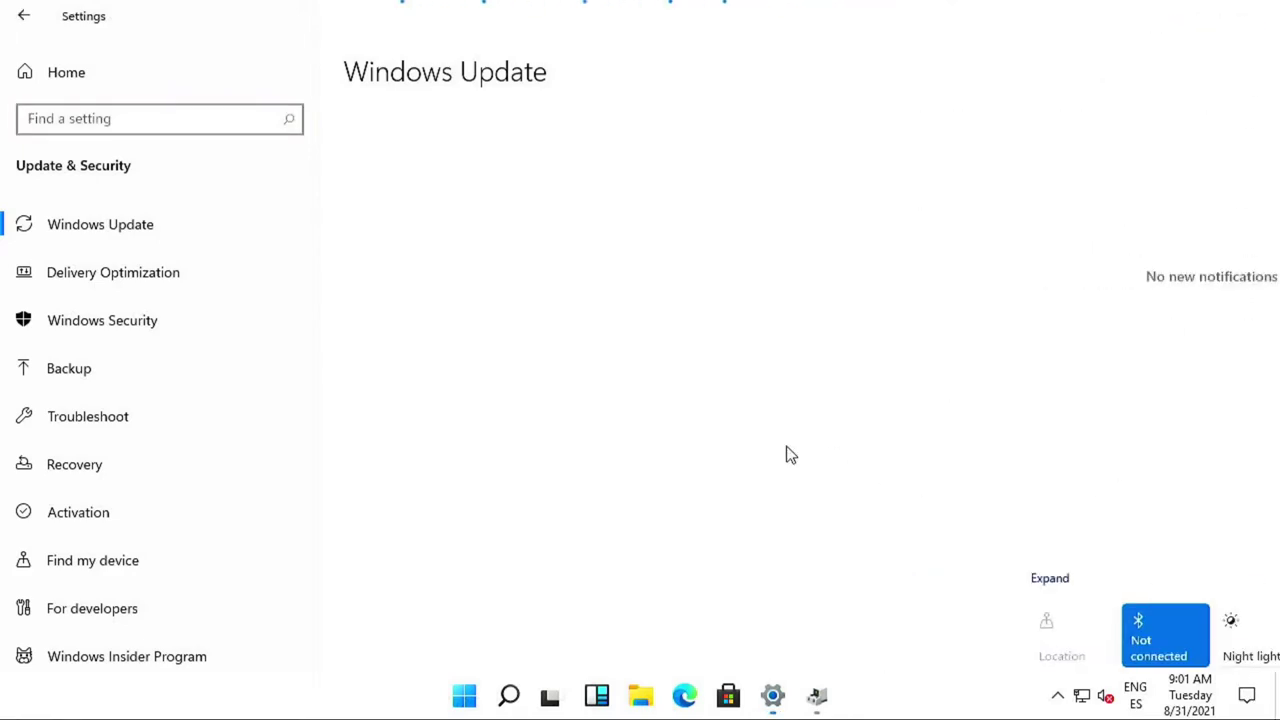
- Open the date and time settings, dismiss the privacy notification and set the time zone to (UTC+01:00) Brussels, Copenhagen, Madrid, Paris
{"action": "right_click", "coordinate": [1206, 705]}
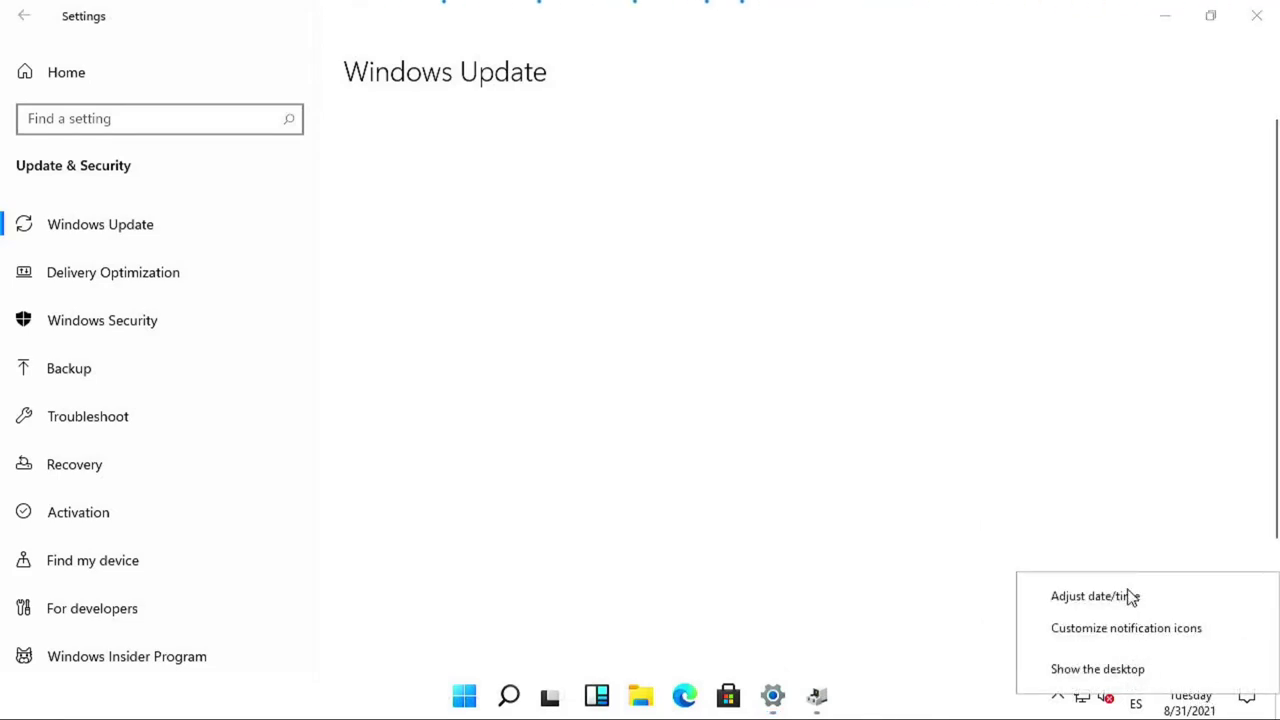
{"action": "left_click", "coordinate": [1093, 596]}
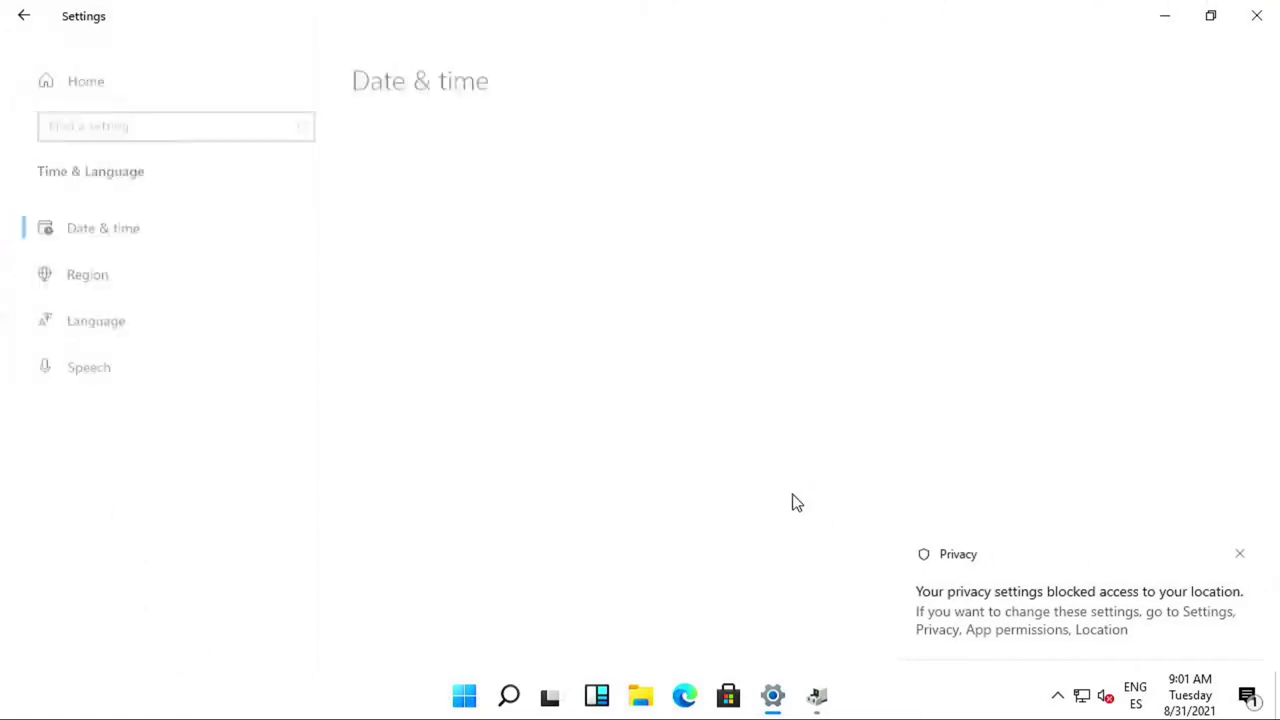
{"action": "left_click", "coordinate": [1240, 555]}
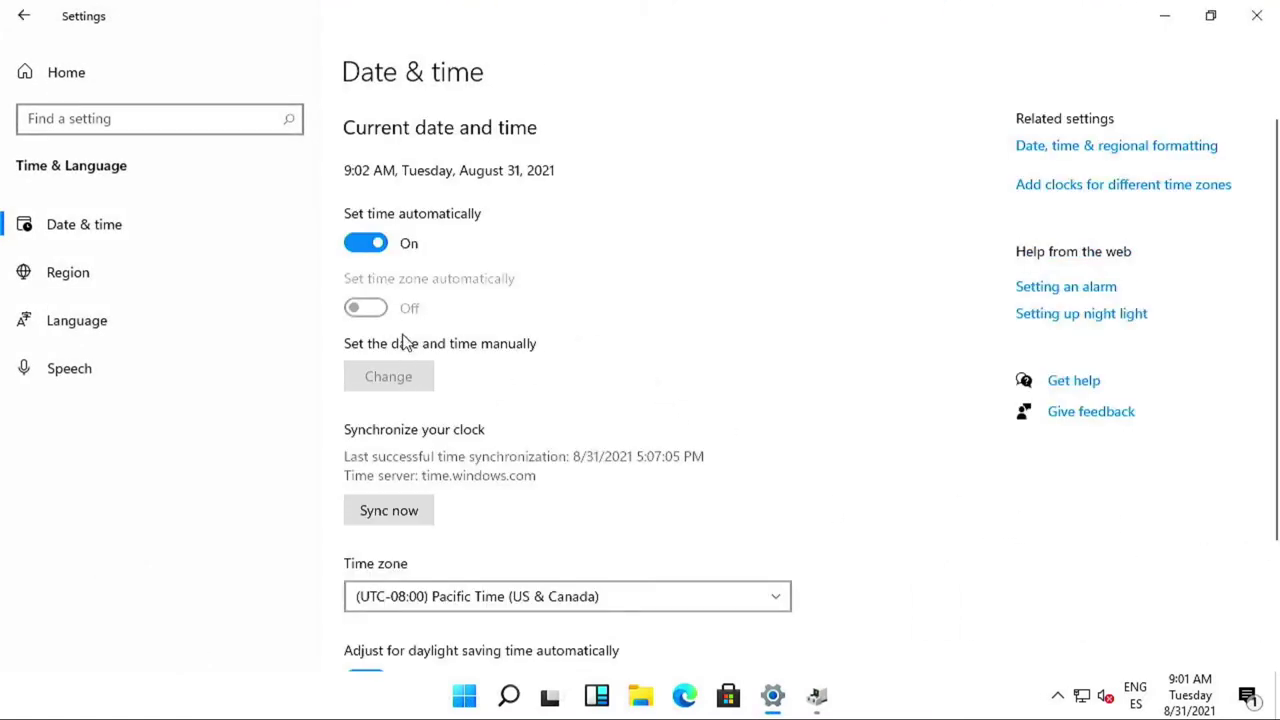
{"action": "left_click", "coordinate": [583, 606]}
{"action": "scroll", "coordinate": [580, 553], "scroll_direction": "down", "scroll_amount": 5}
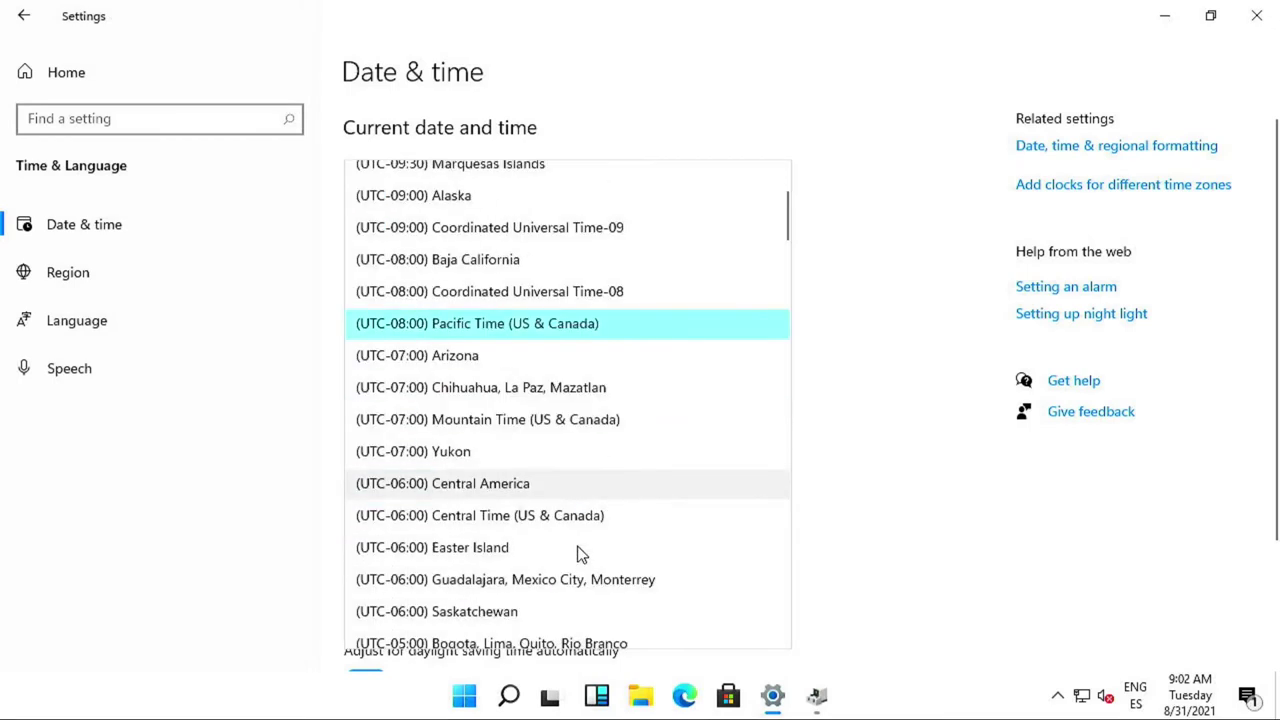
{"action": "scroll", "coordinate": [580, 553], "scroll_direction": "down", "scroll_amount": 10}
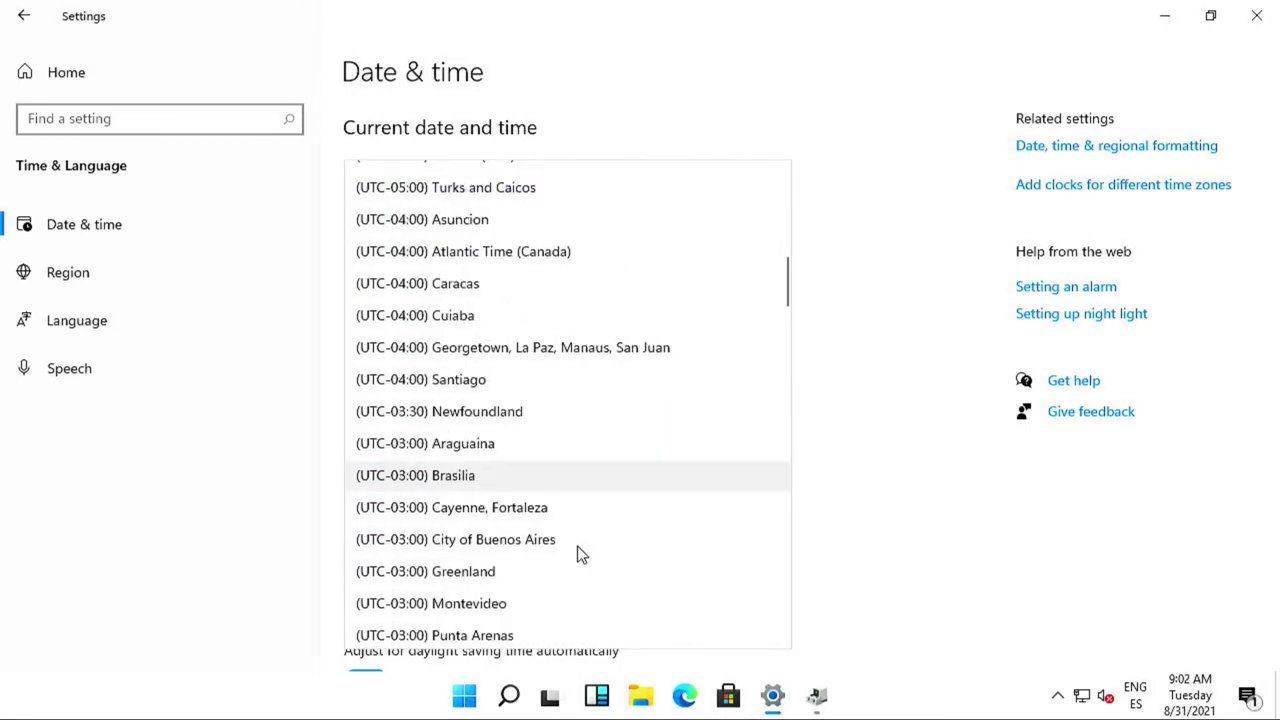
{"action": "scroll", "coordinate": [580, 553], "scroll_direction": "down", "scroll_amount": 3}
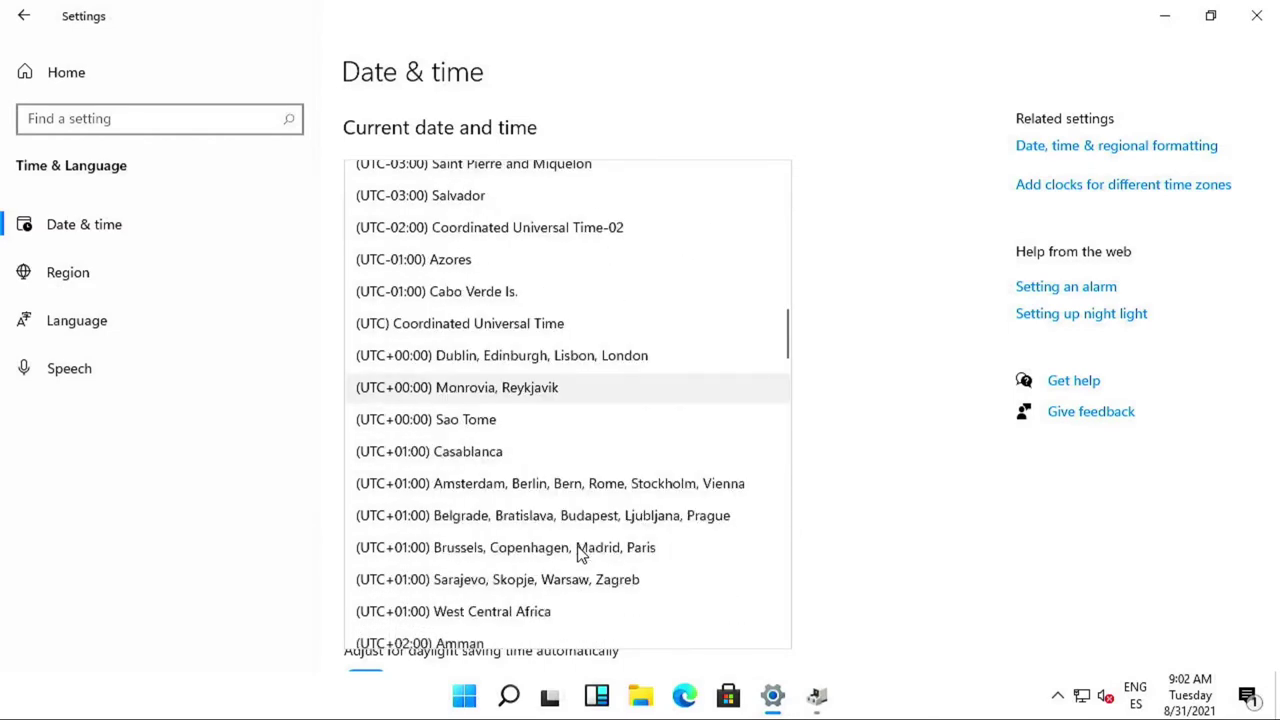
{"action": "left_click", "coordinate": [549, 553]}
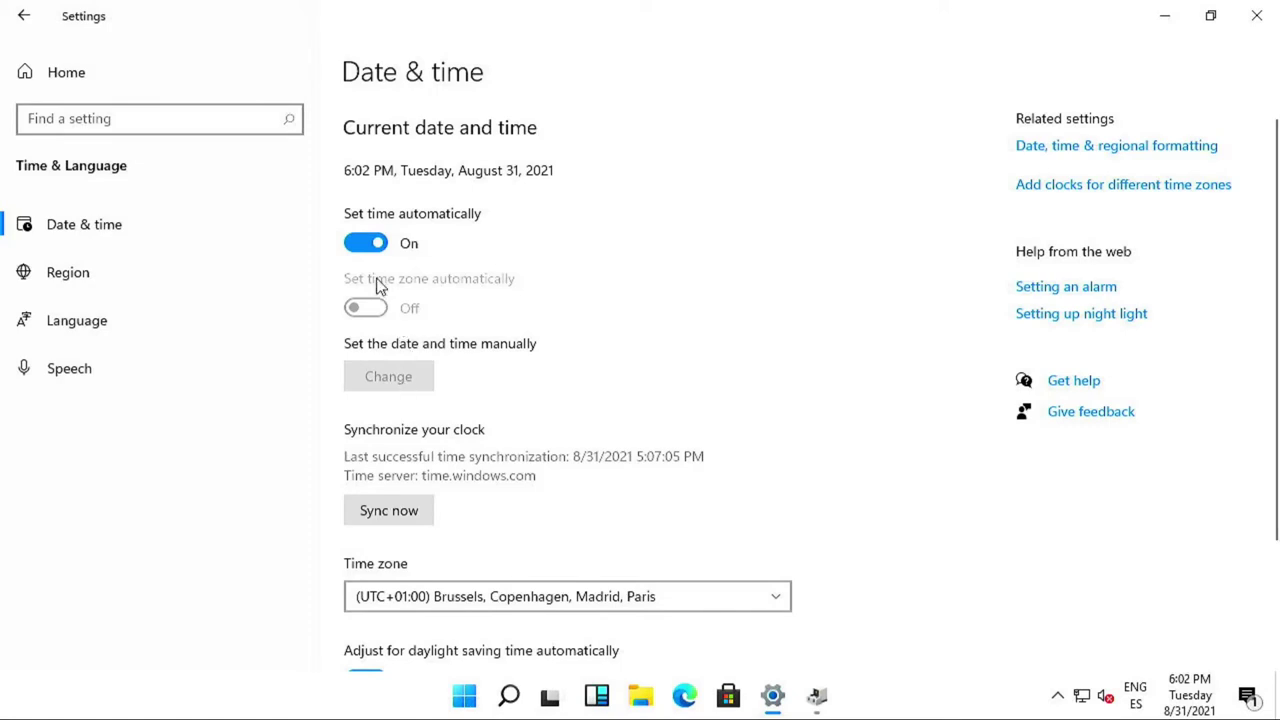
- Switch automatic time setting off and back on, and review the remaining date and time options
{"action": "left_click", "coordinate": [368, 250]}
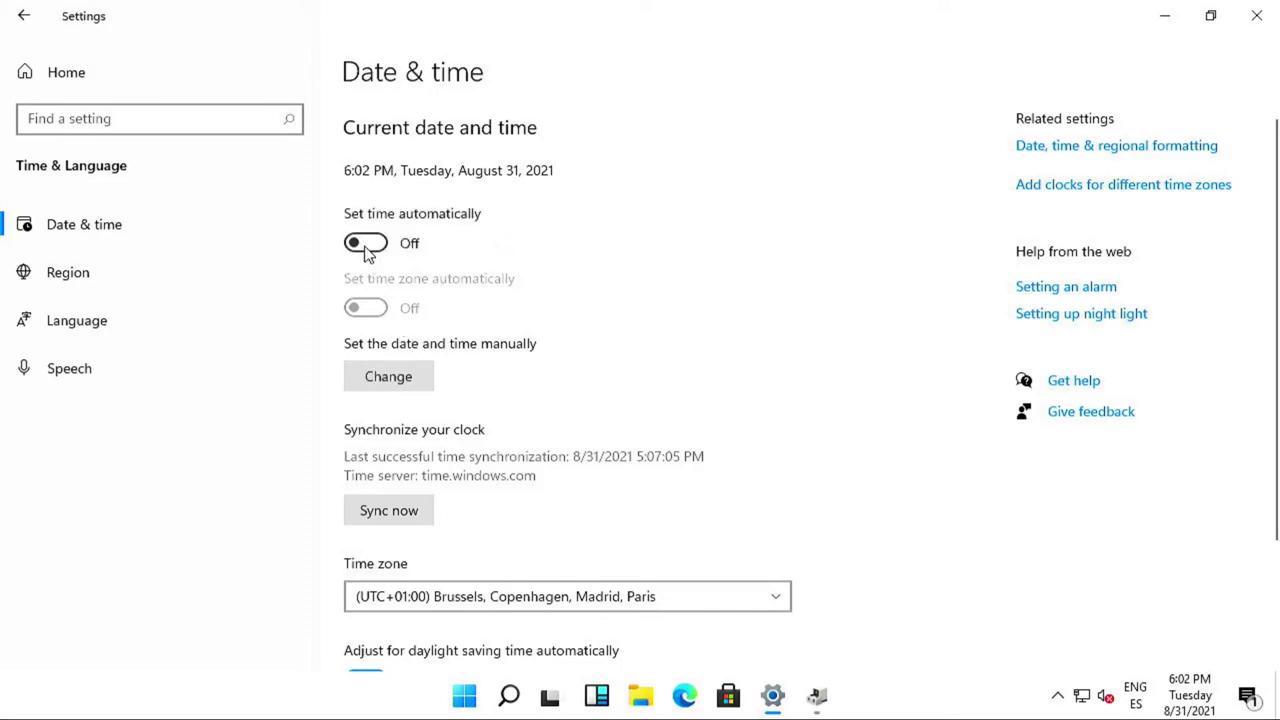
{"action": "left_click", "coordinate": [367, 250]}
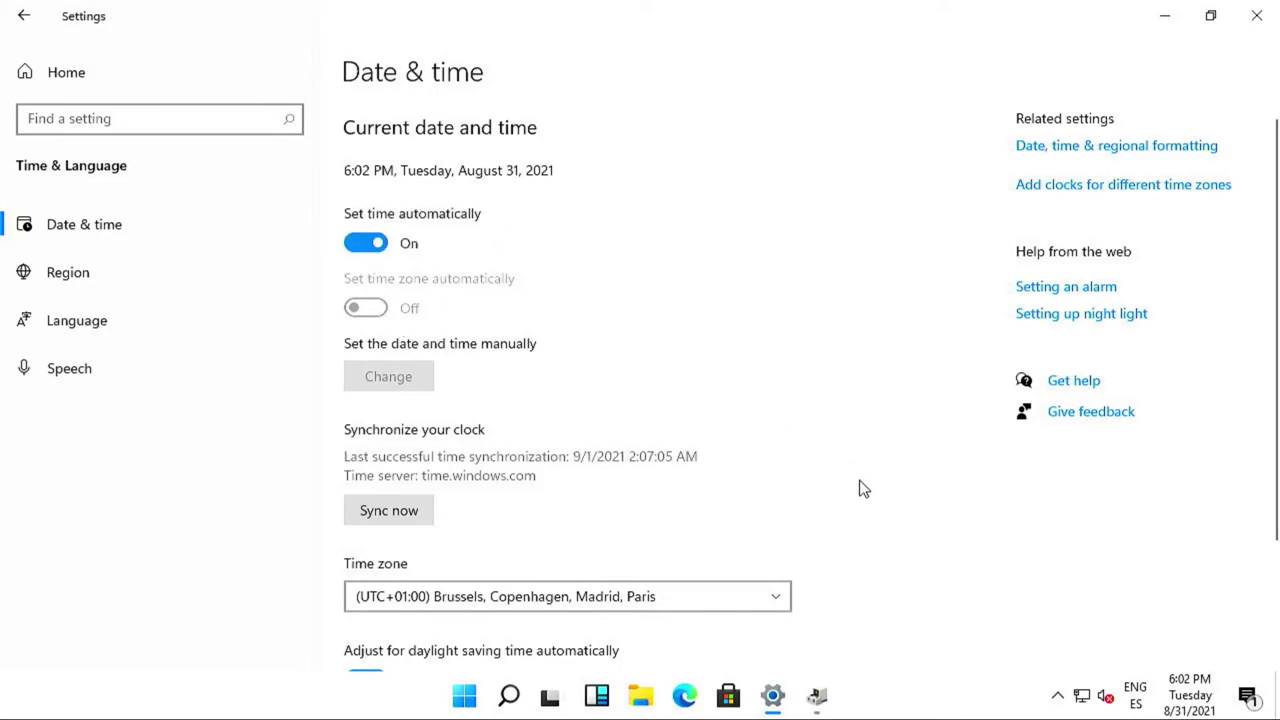
{"action": "scroll", "coordinate": [830, 557], "scroll_direction": "down", "scroll_amount": 3}
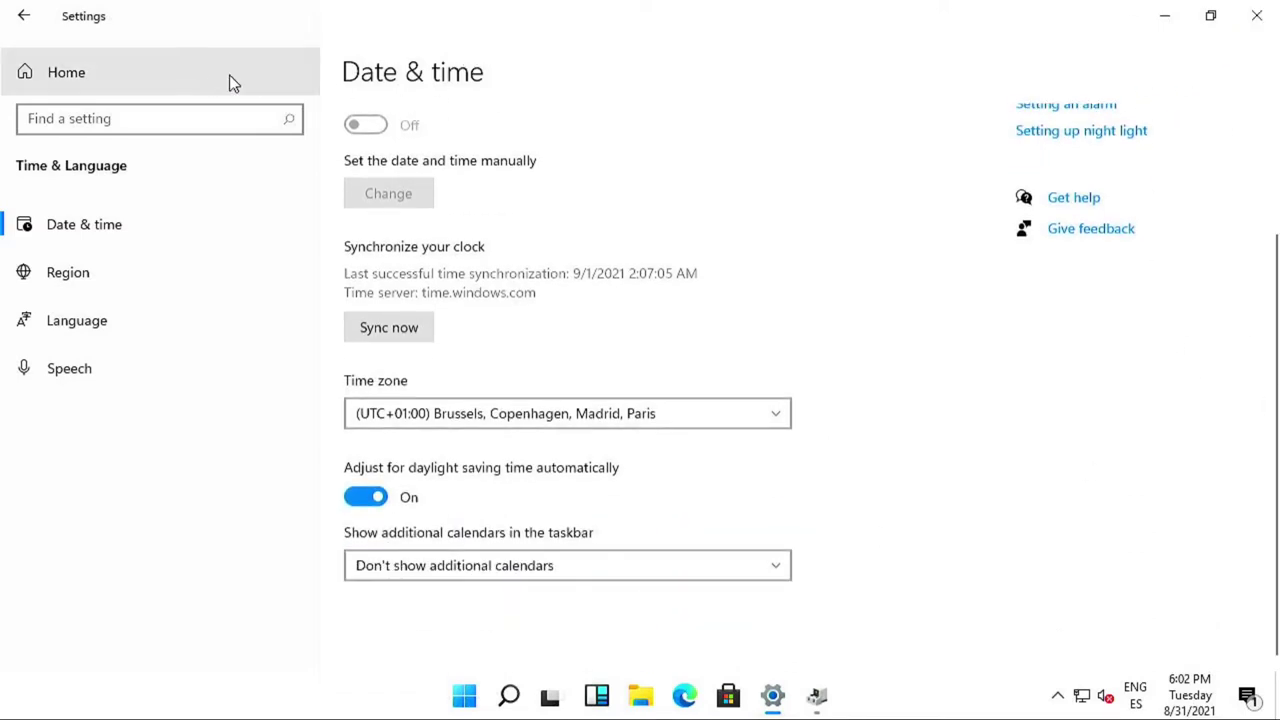
- Open the Region settings, look through the available regional formats without choosing one and review the regional format data
{"action": "left_click", "coordinate": [190, 270]}
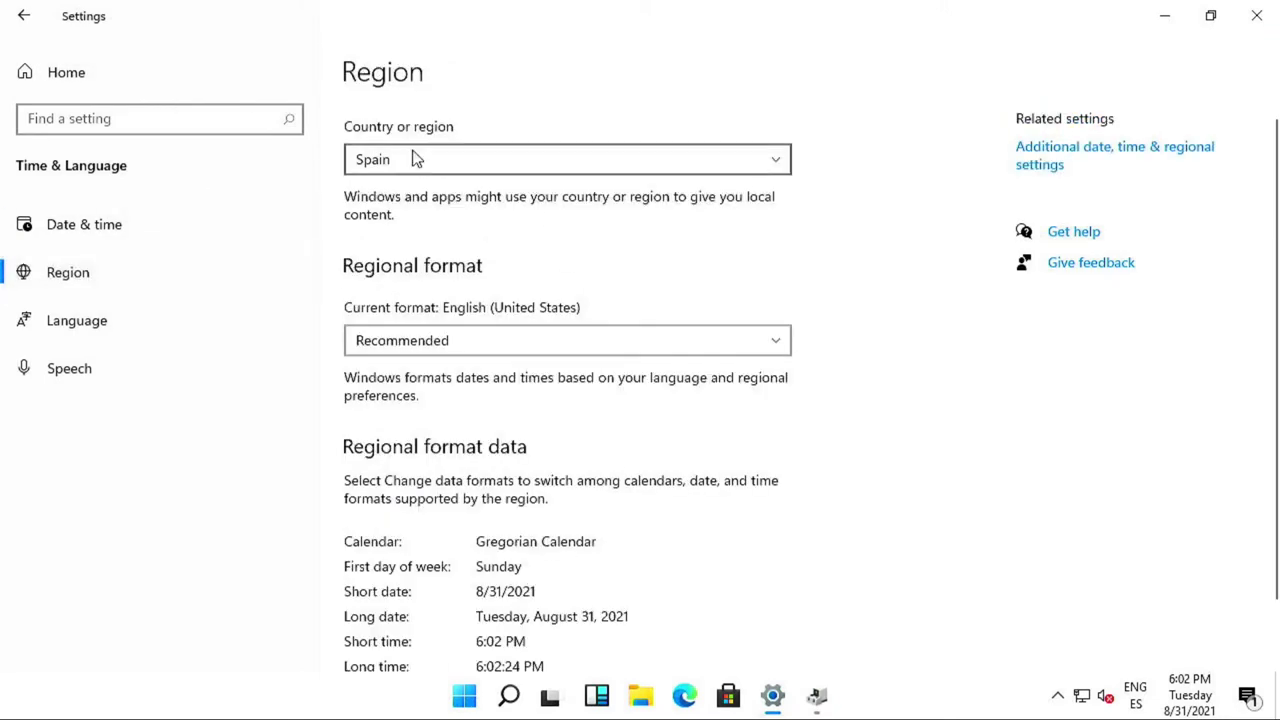
{"action": "left_click", "coordinate": [490, 355]}
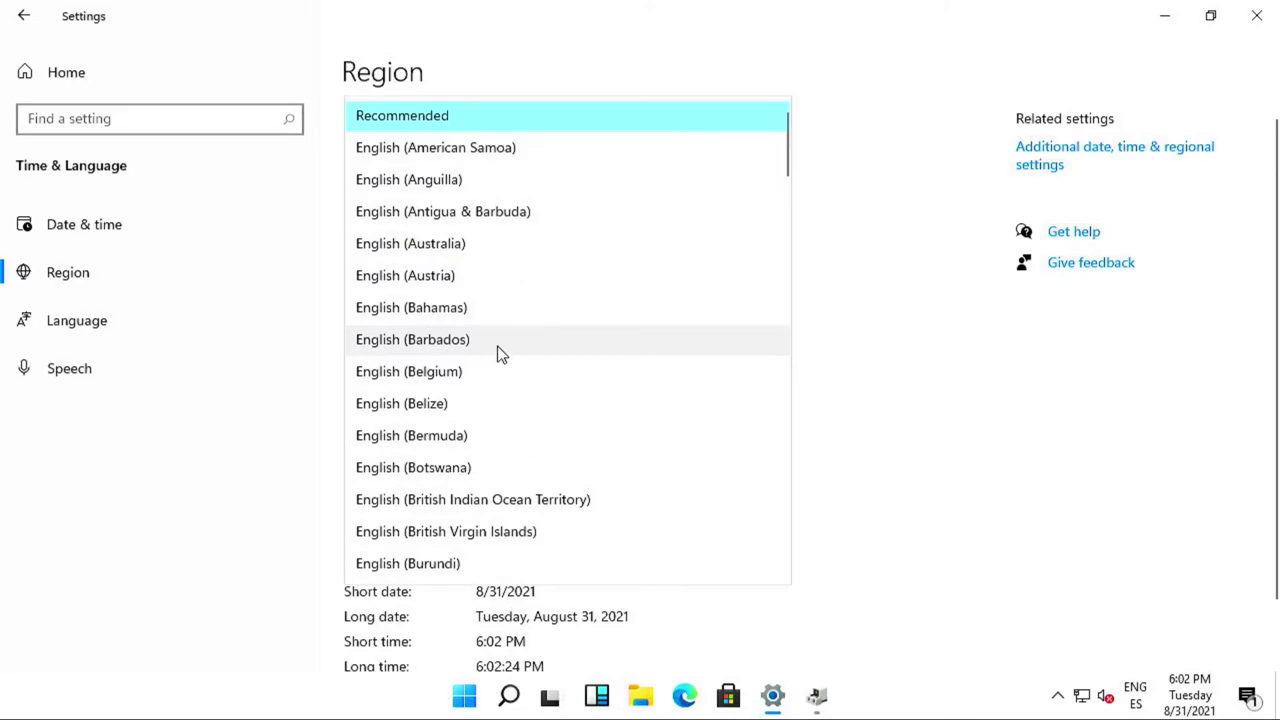
{"action": "scroll", "coordinate": [580, 300], "scroll_direction": "down", "scroll_amount": 4}
{"action": "scroll", "coordinate": [600, 340], "scroll_direction": "down", "scroll_amount": 15}
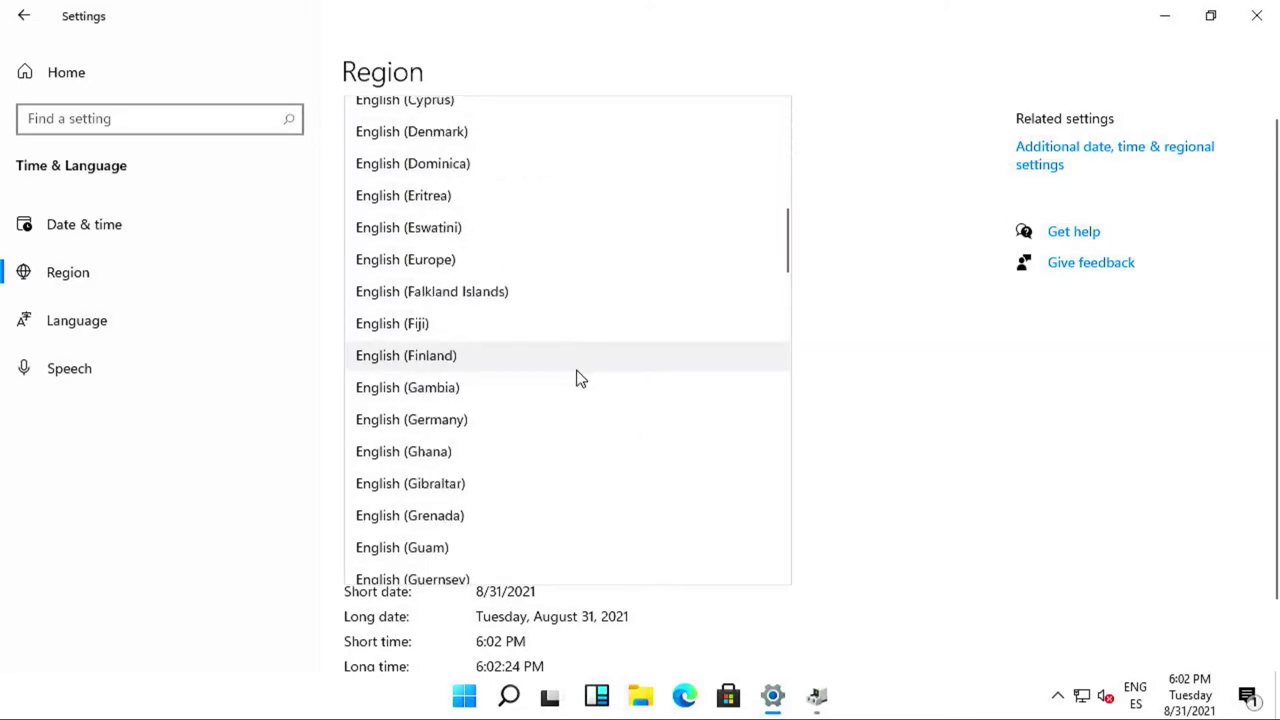
{"action": "scroll", "coordinate": [549, 434], "scroll_direction": "down", "scroll_amount": 5}
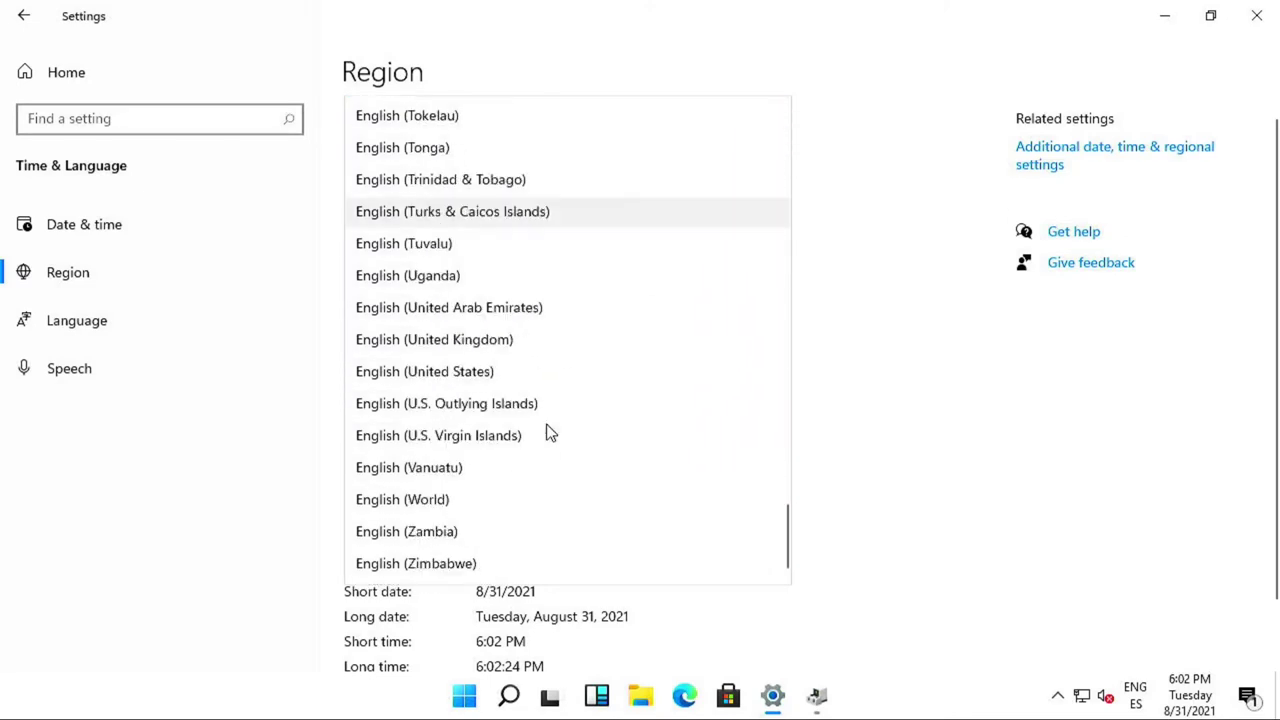
{"action": "scroll", "coordinate": [551, 434], "scroll_direction": "up", "scroll_amount": 10}
{"action": "scroll", "coordinate": [549, 434], "scroll_direction": "up", "scroll_amount": 20}
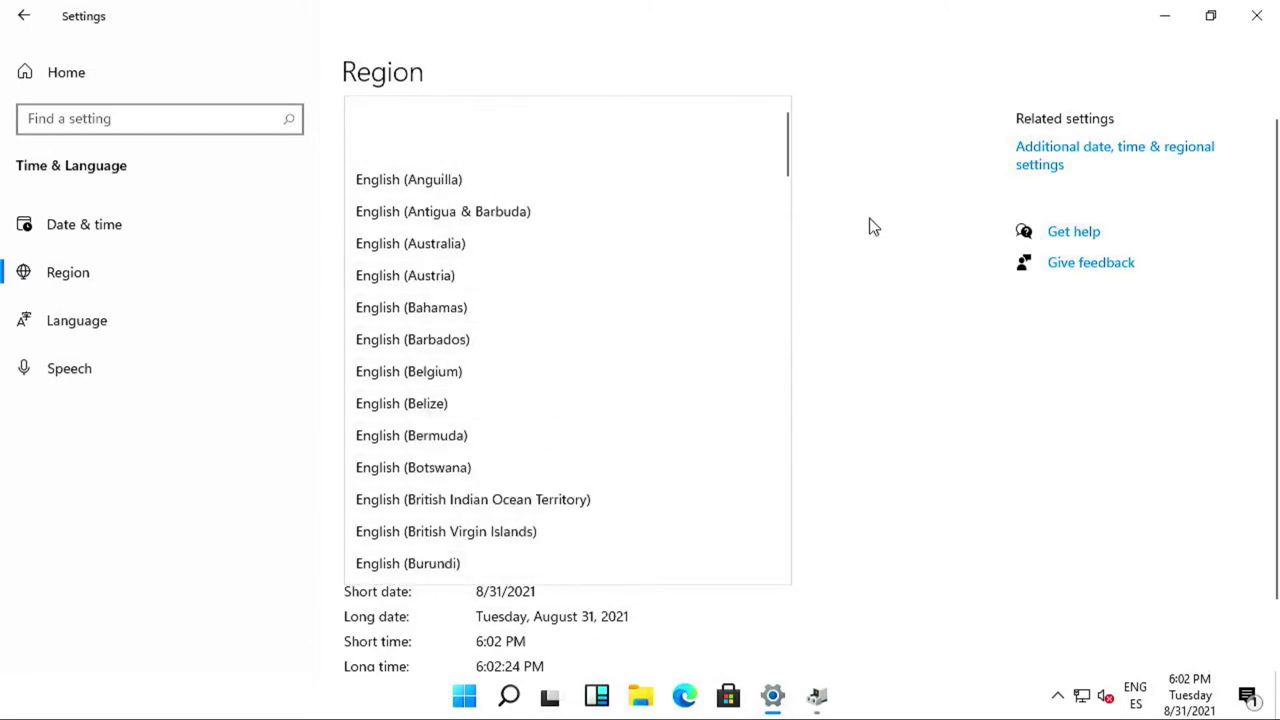
{"action": "left_click", "coordinate": [924, 166]}
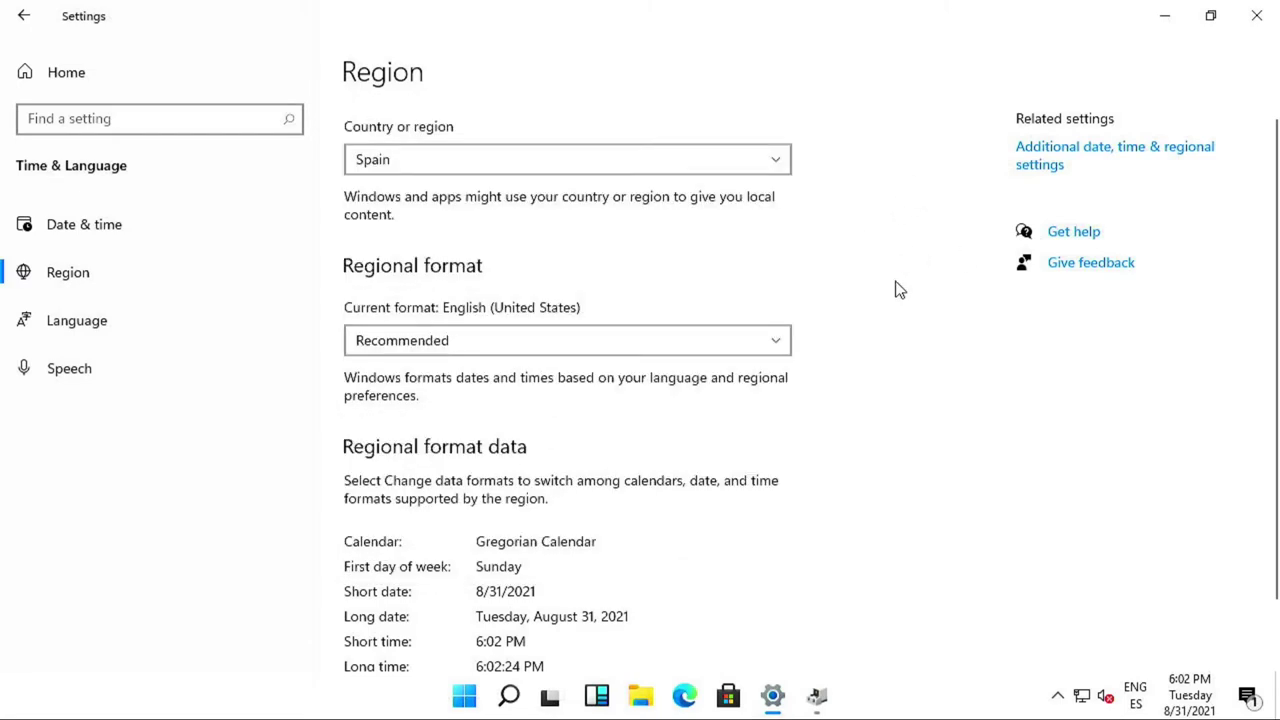
{"action": "scroll", "coordinate": [903, 281], "scroll_direction": "down", "scroll_amount": 2}
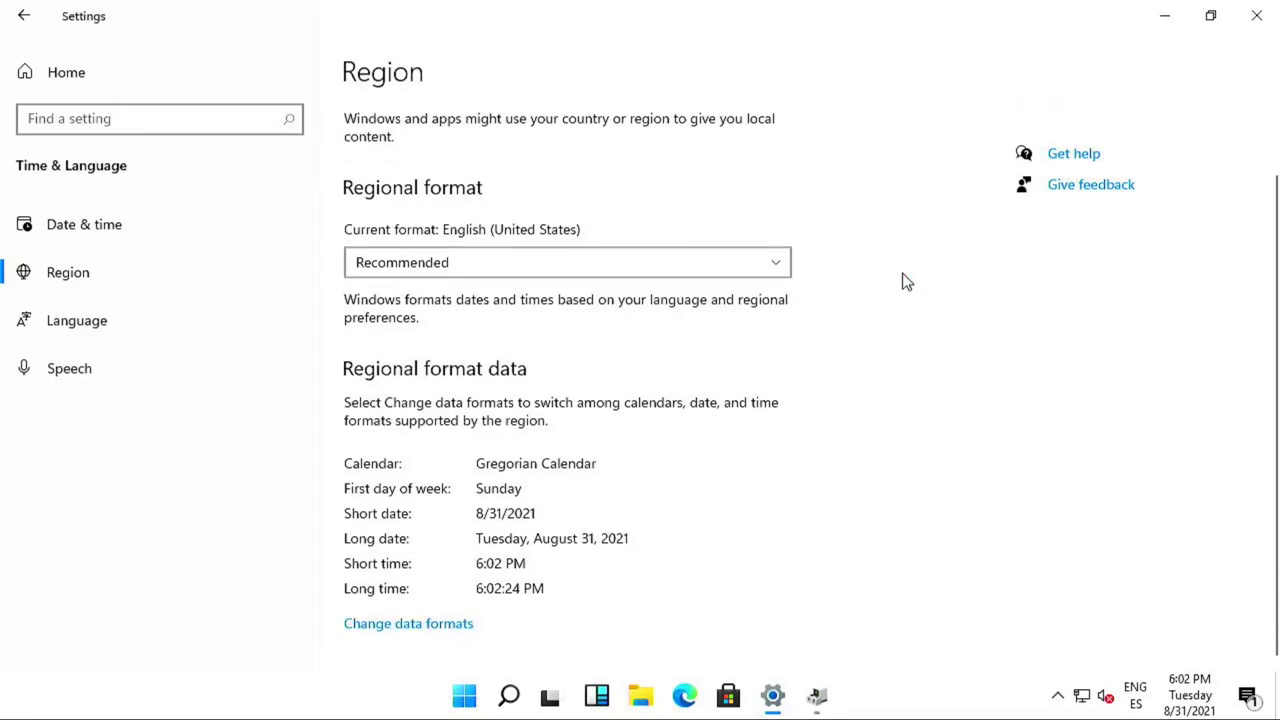
{"action": "scroll", "coordinate": [903, 281], "scroll_direction": "up", "scroll_amount": 2}
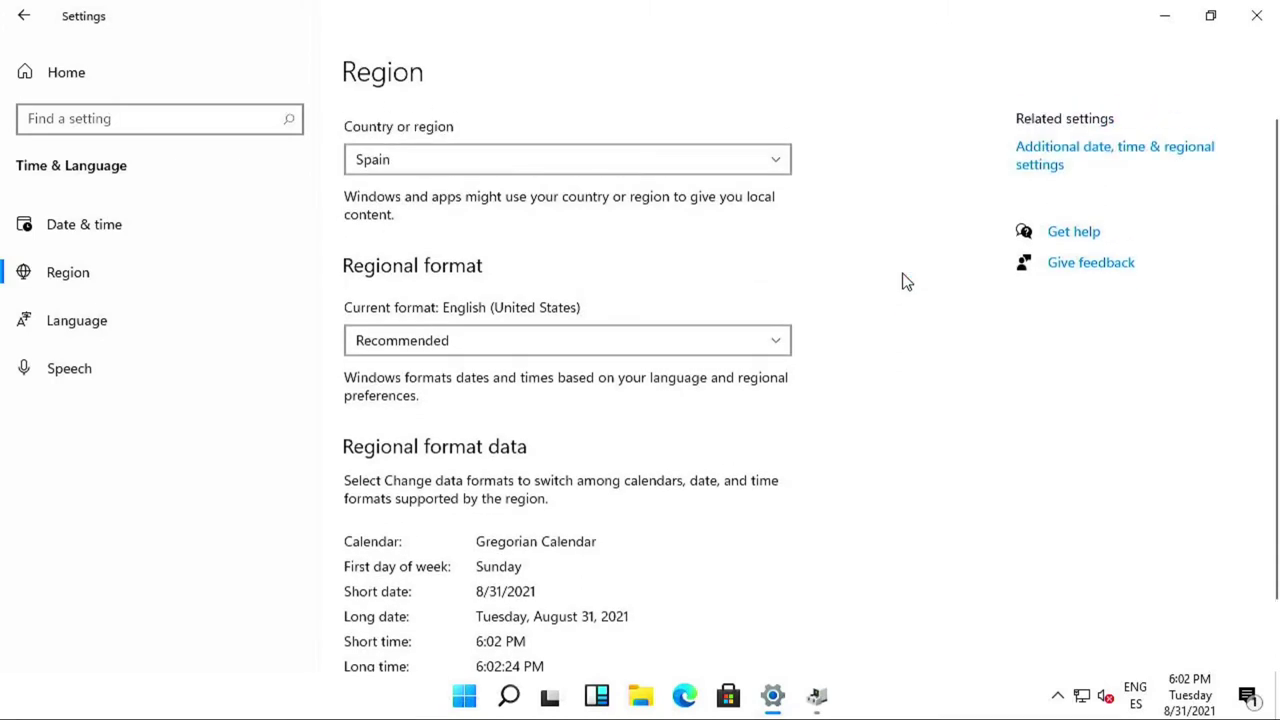
- Open the additional regional settings in Control Panel, apply the Spanish (Spain) date and time format and close the Clock and Region window
{"action": "left_click", "coordinate": [1080, 158]}
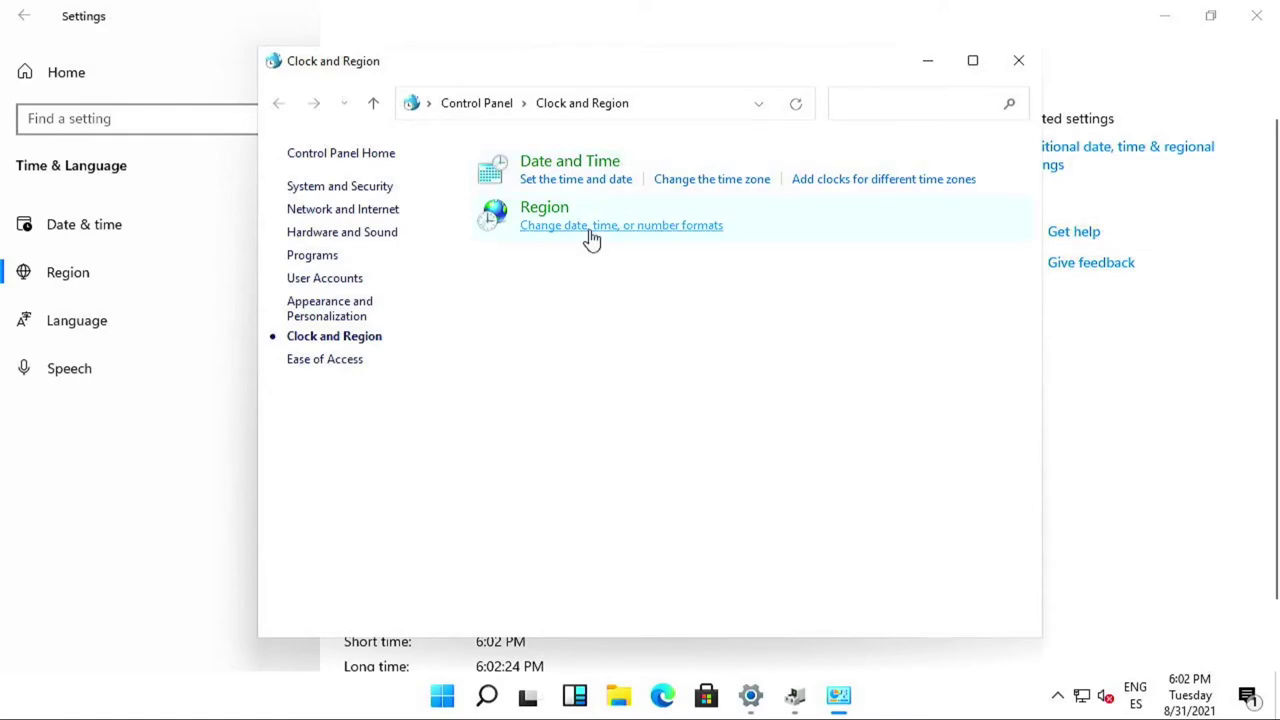
{"action": "left_click", "coordinate": [591, 226]}
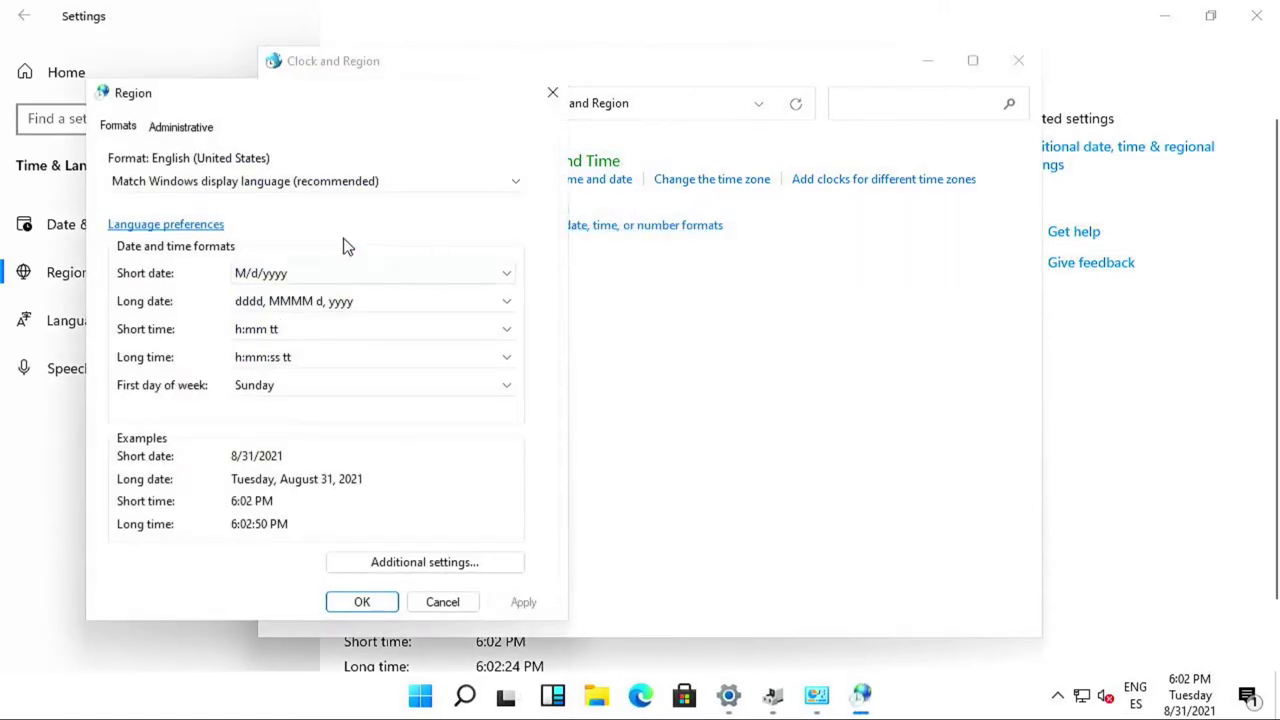
{"action": "left_click", "coordinate": [343, 178]}
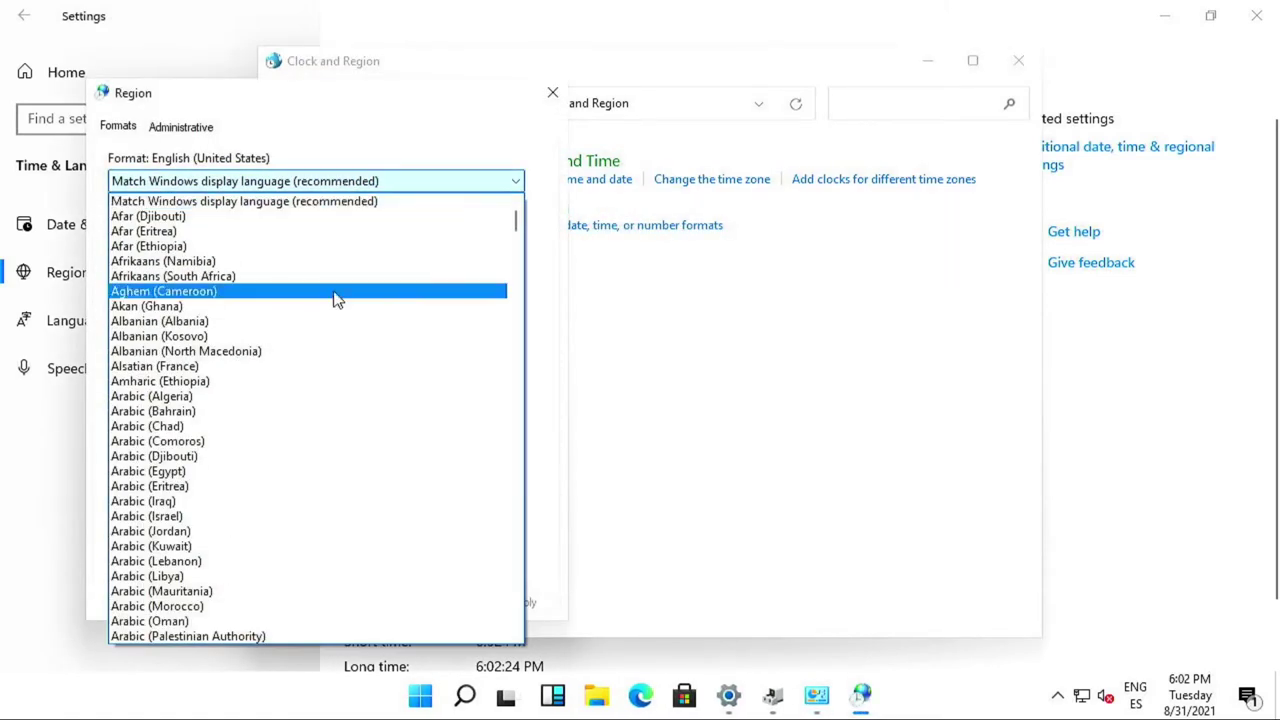
{"action": "scroll", "coordinate": [337, 300], "scroll_direction": "down", "scroll_amount": 20}
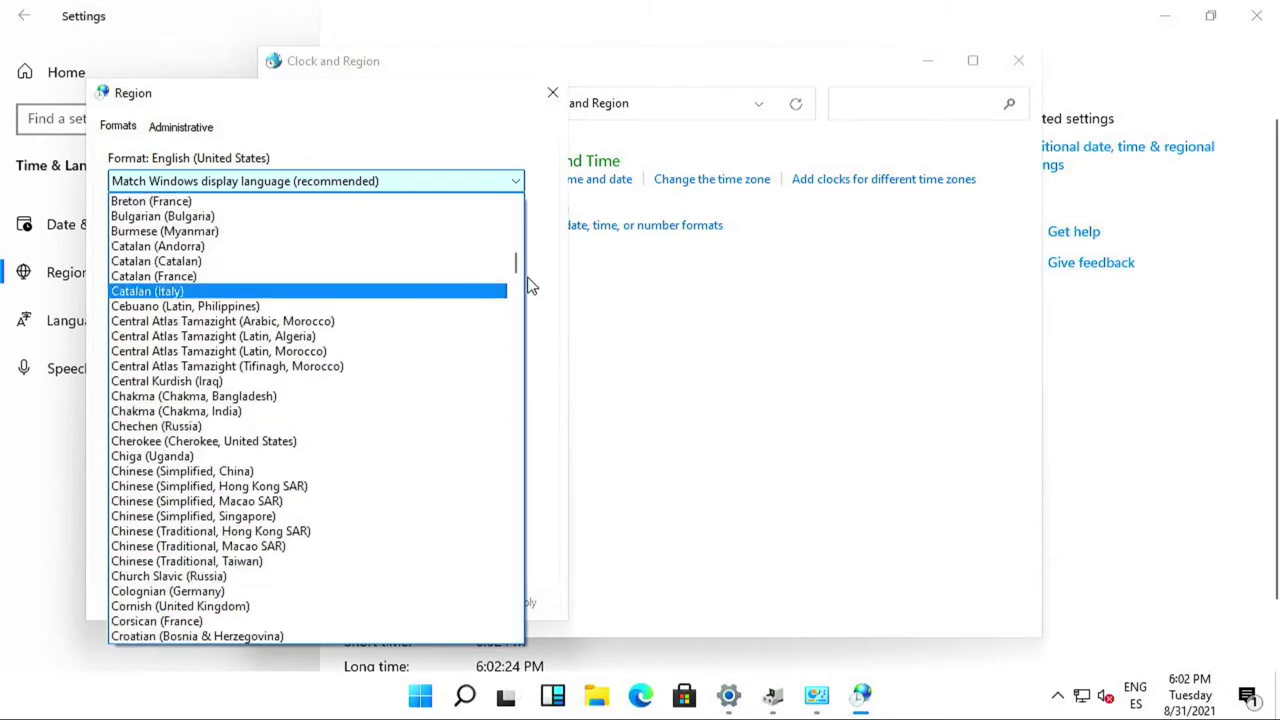
{"action": "left_click_drag", "start_coordinate": [518, 268], "coordinate": [511, 571]}
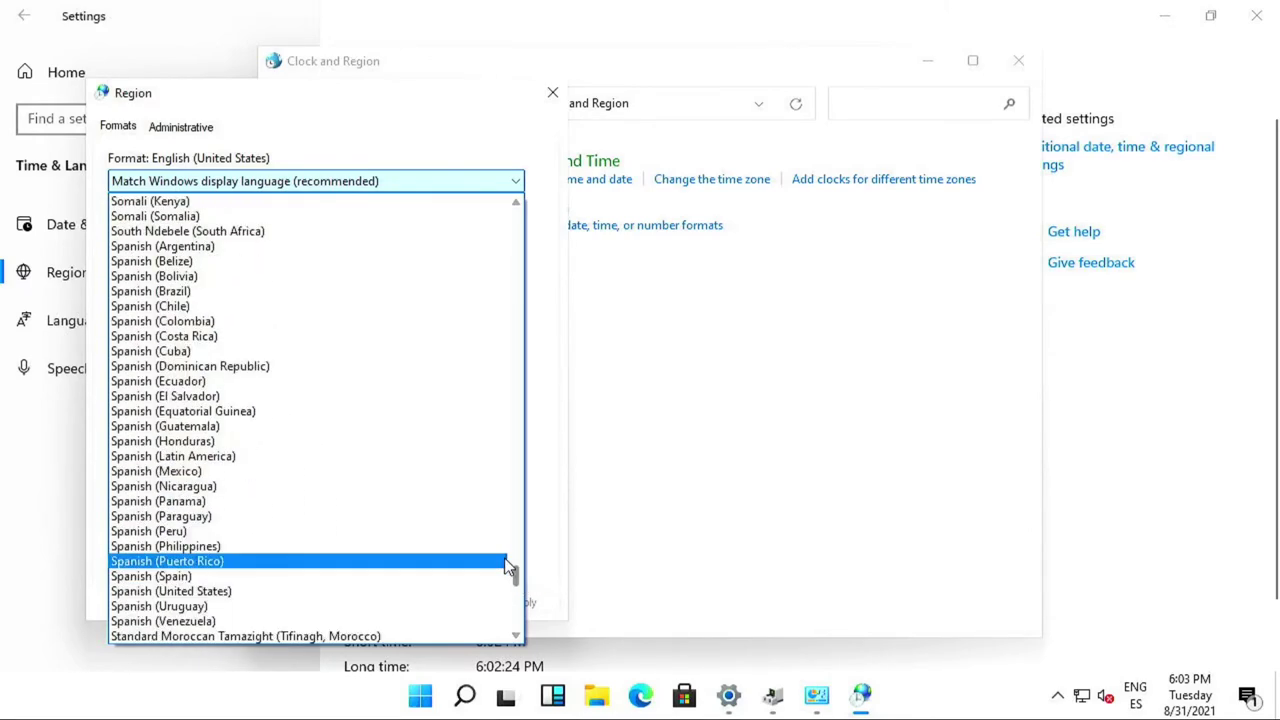
{"action": "left_click", "coordinate": [416, 583]}
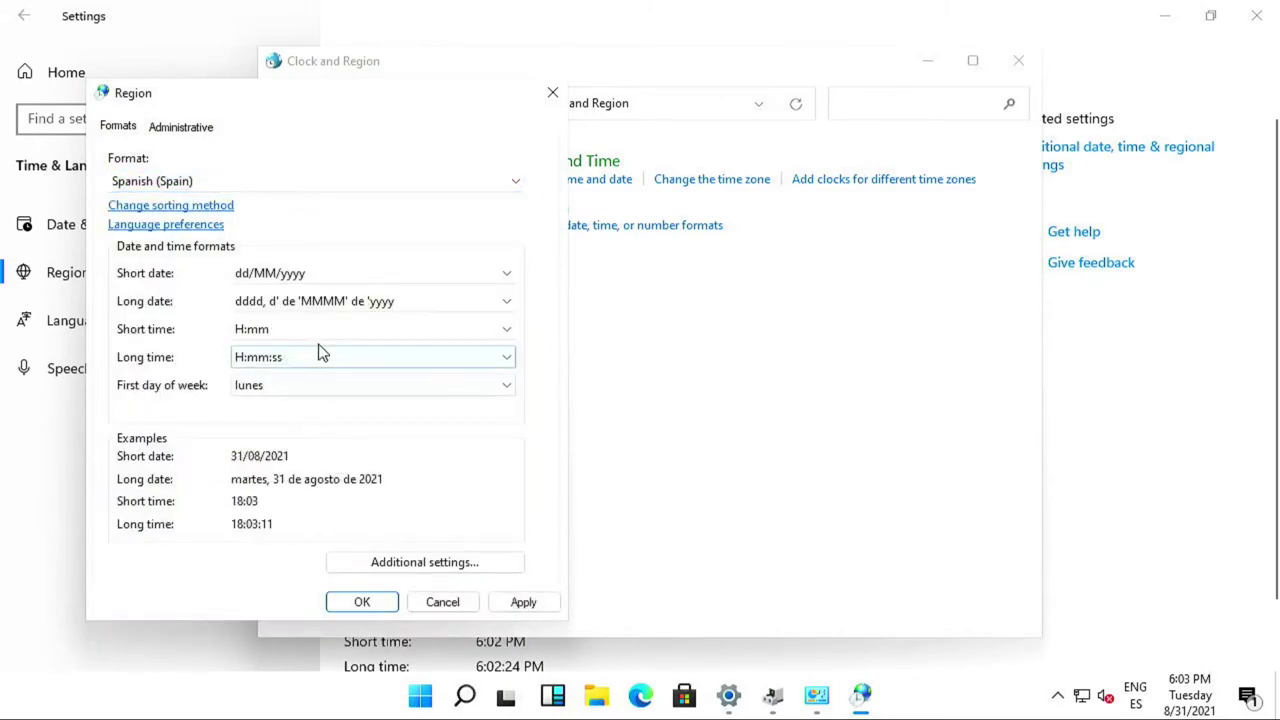
{"action": "left_click", "coordinate": [515, 612]}
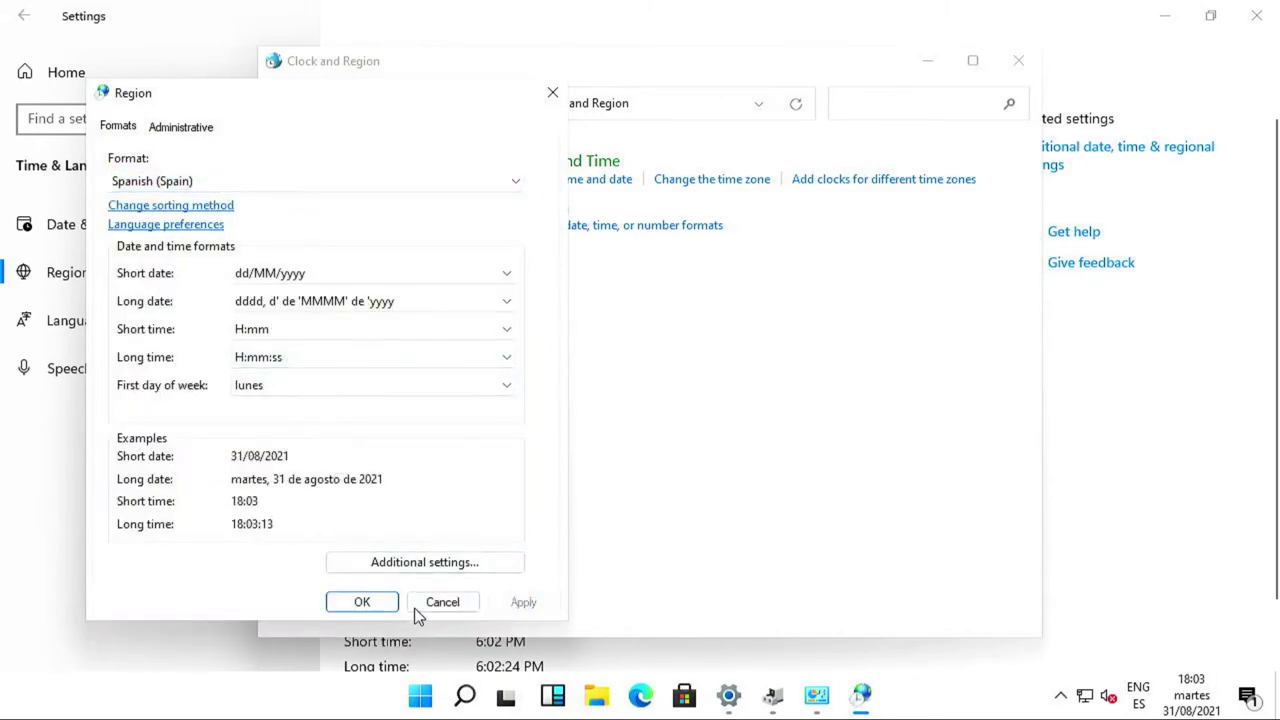
{"action": "left_click", "coordinate": [360, 603]}
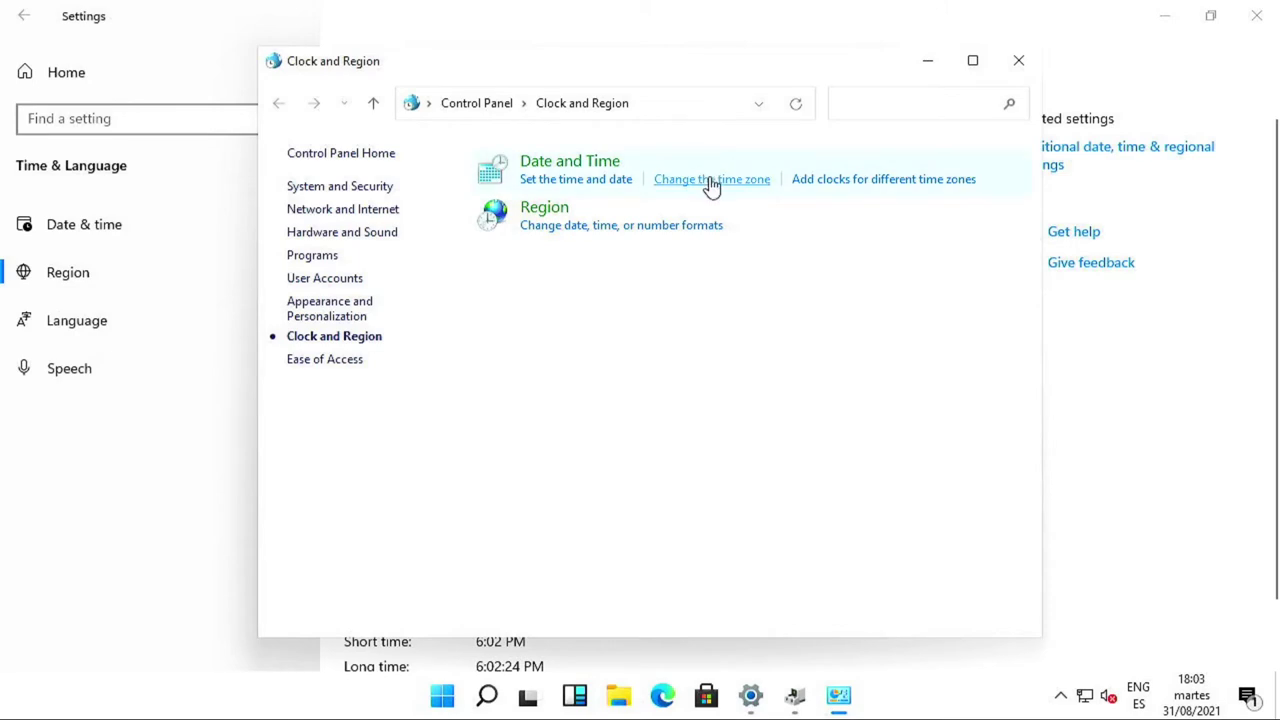
{"action": "left_click", "coordinate": [1018, 61]}
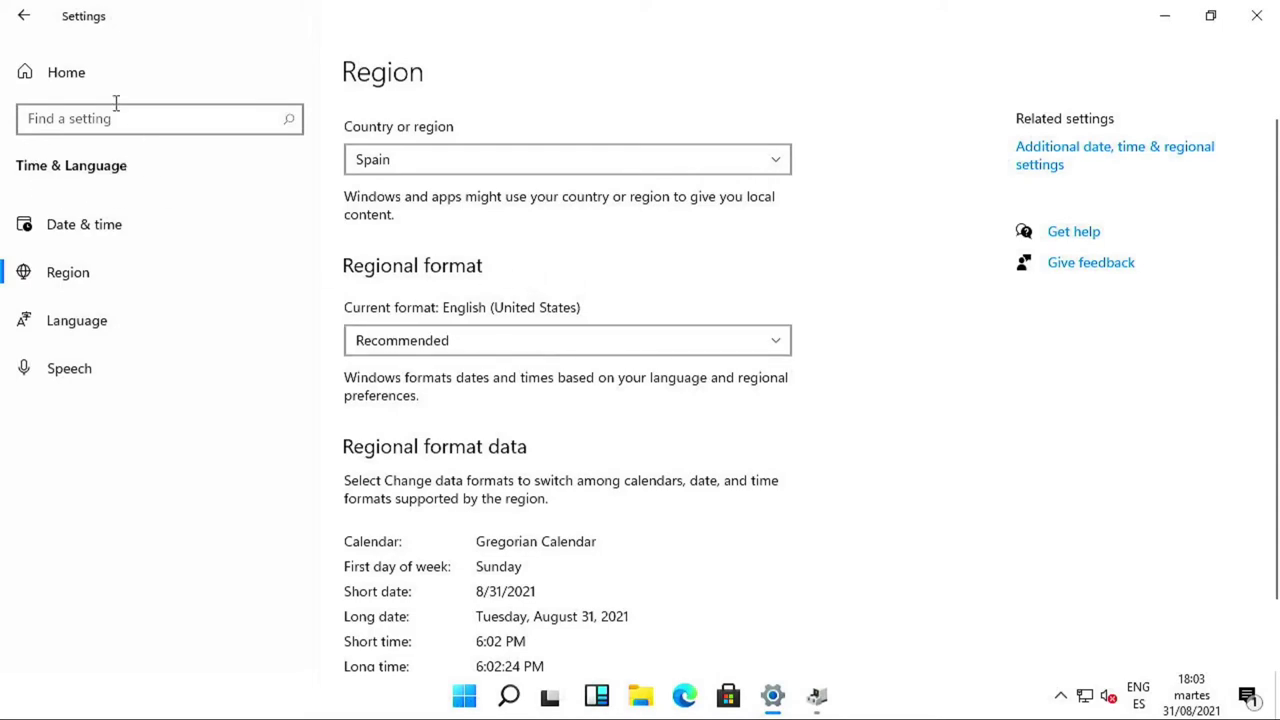
- Go back to the Windows Update page to check it and close the Settings window
{"action": "left_click", "coordinate": [63, 58]}
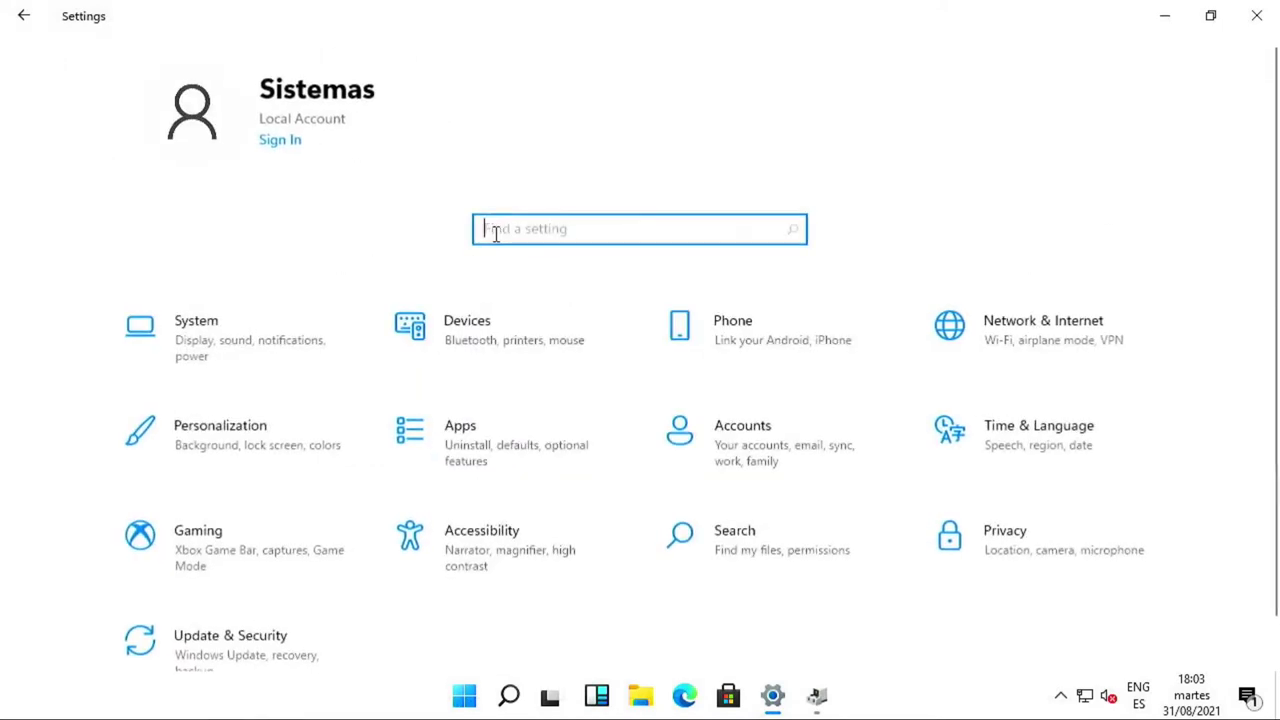
{"action": "left_click", "coordinate": [220, 657]}
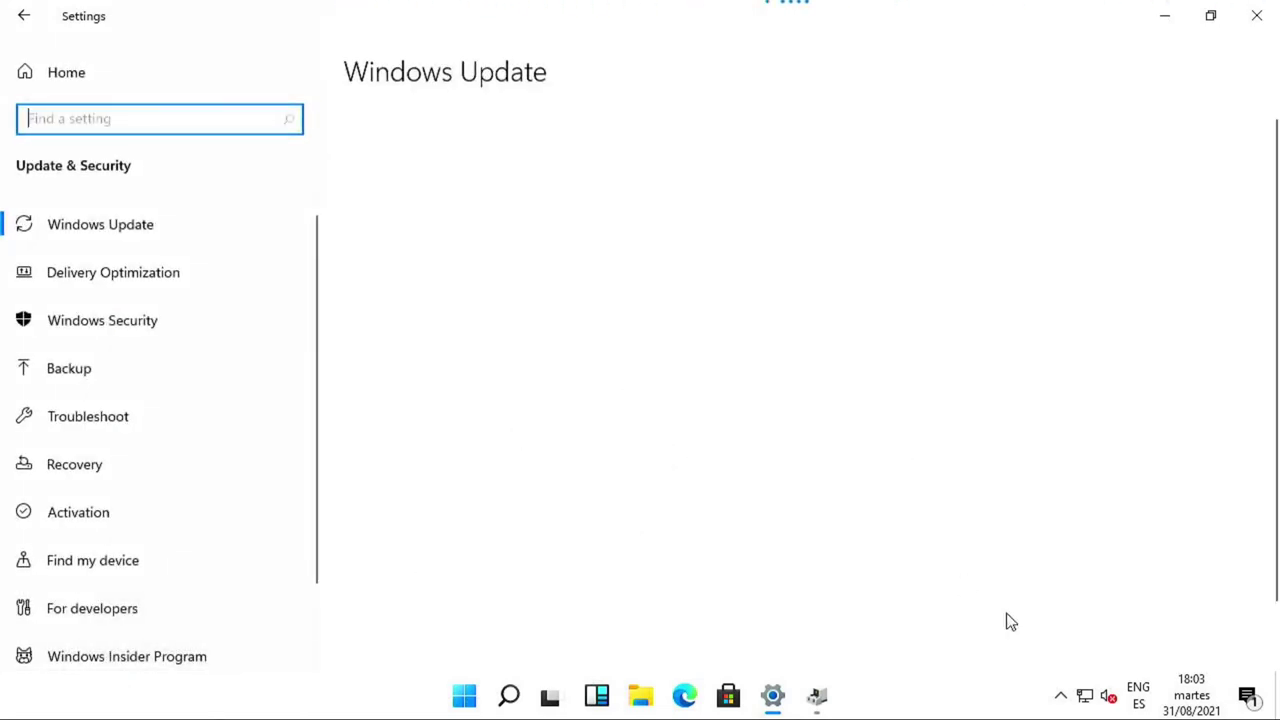
{"action": "left_click", "coordinate": [1257, 15]}
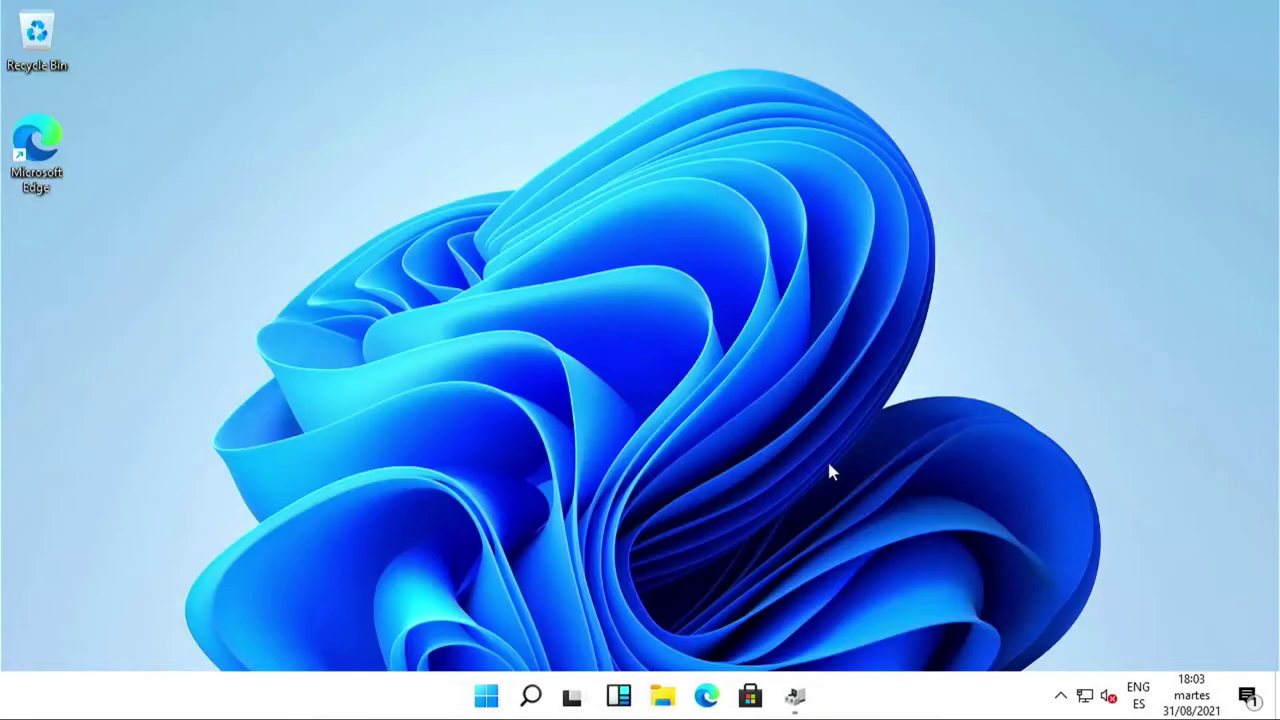
- Restore Device Manager and examine the devices without drivers and the Trusted Platform Module entry under Security devices
{"action": "left_click", "coordinate": [800, 706]}
{"action": "scroll", "coordinate": [700, 530], "scroll_direction": "down", "scroll_amount": 6}
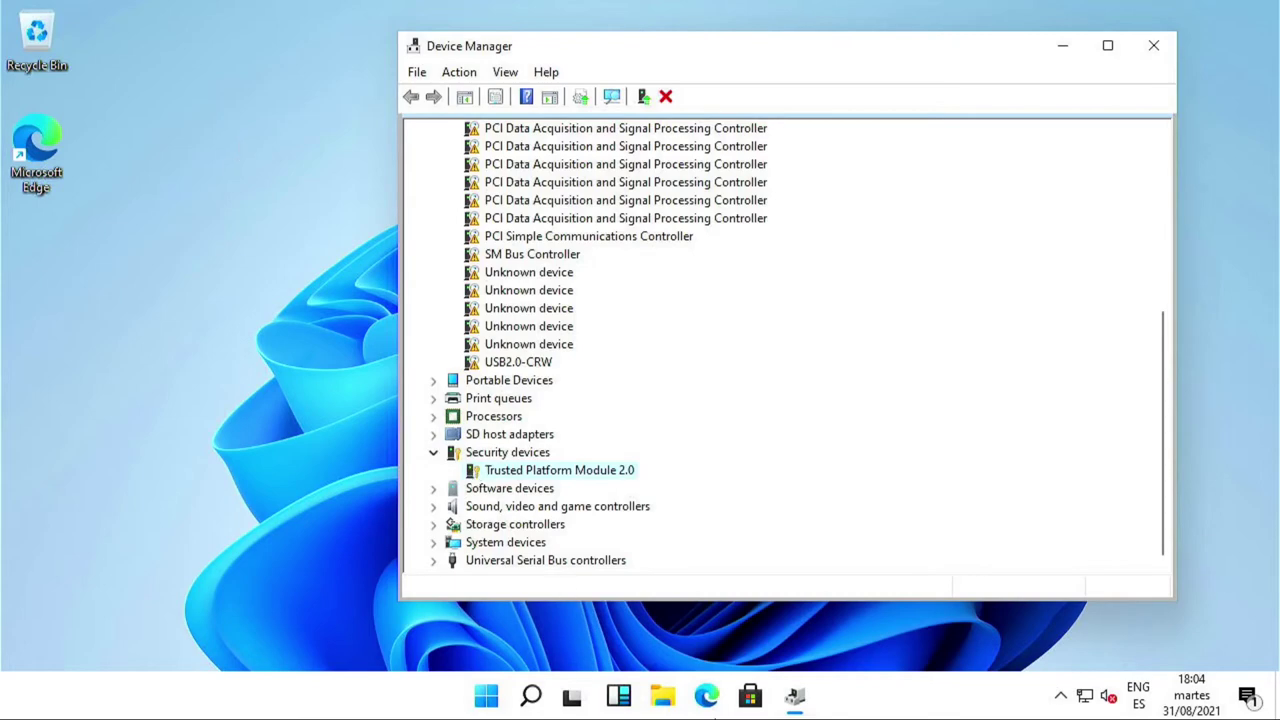
- Open This PC in File Explorer and review the used and free space in the properties of Local Disk (C:)
{"action": "left_click", "coordinate": [672, 704]}
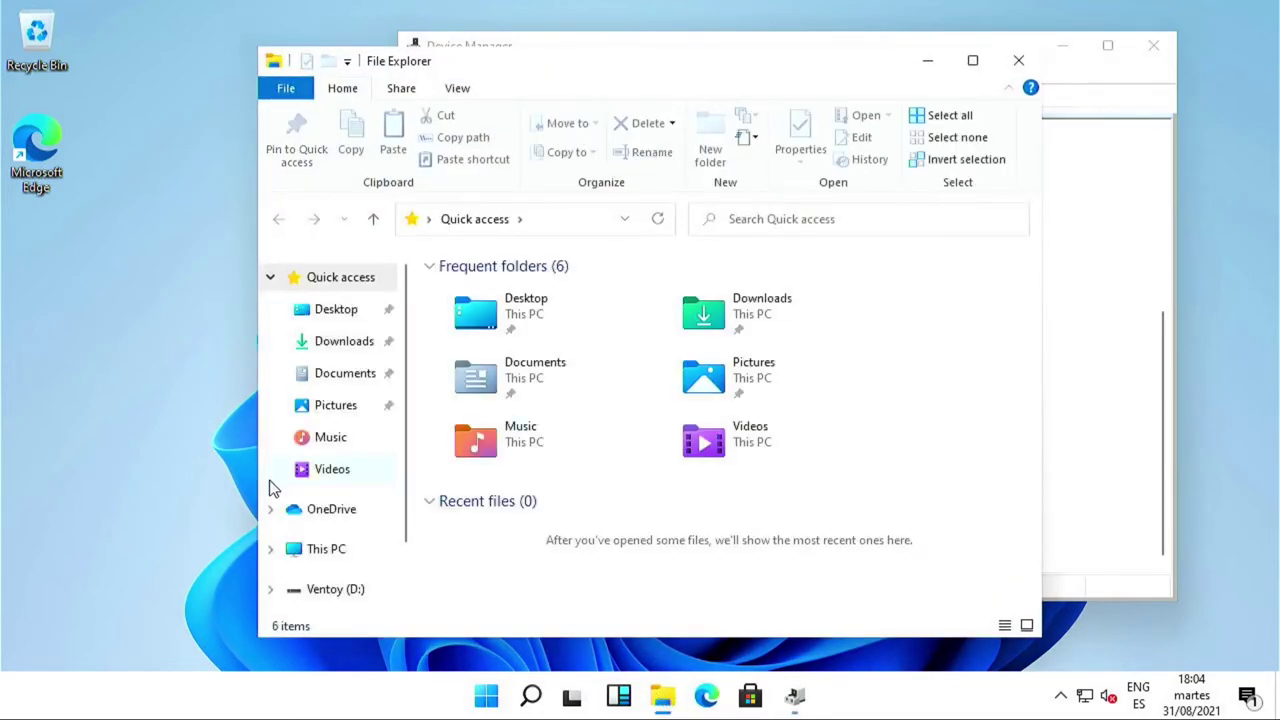
{"action": "left_click", "coordinate": [327, 555]}
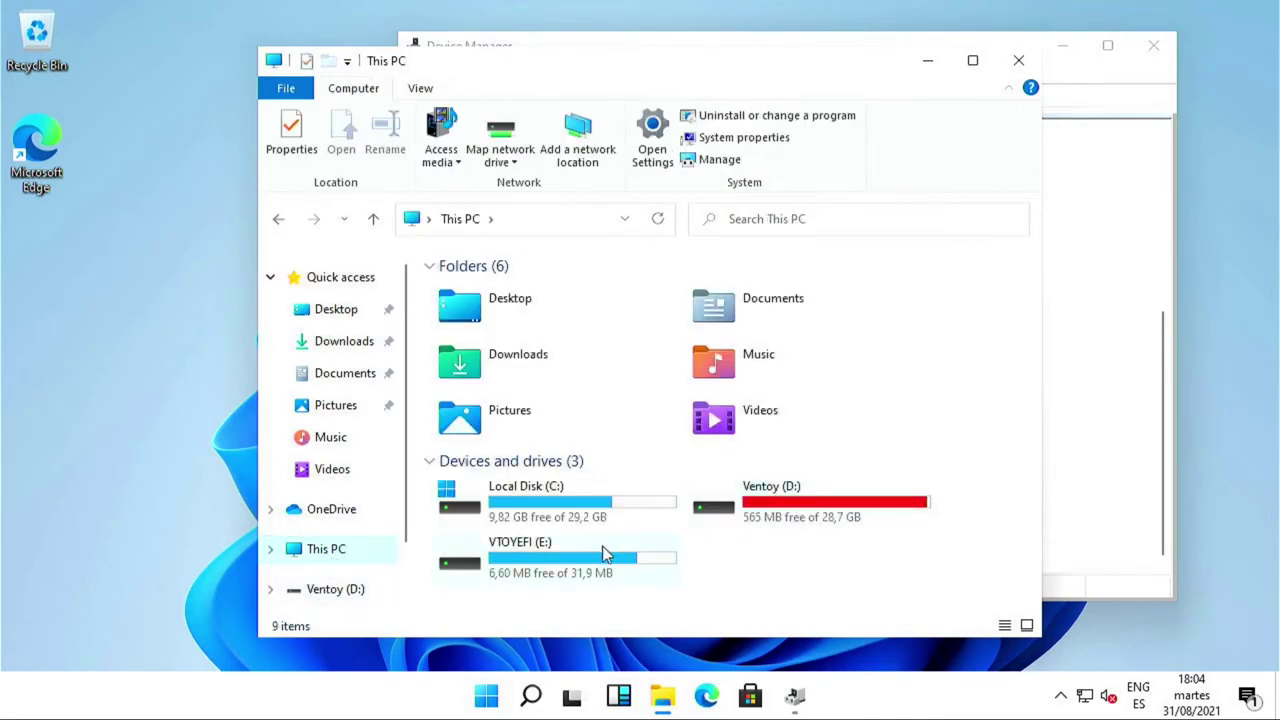
{"action": "left_click", "coordinate": [568, 524]}
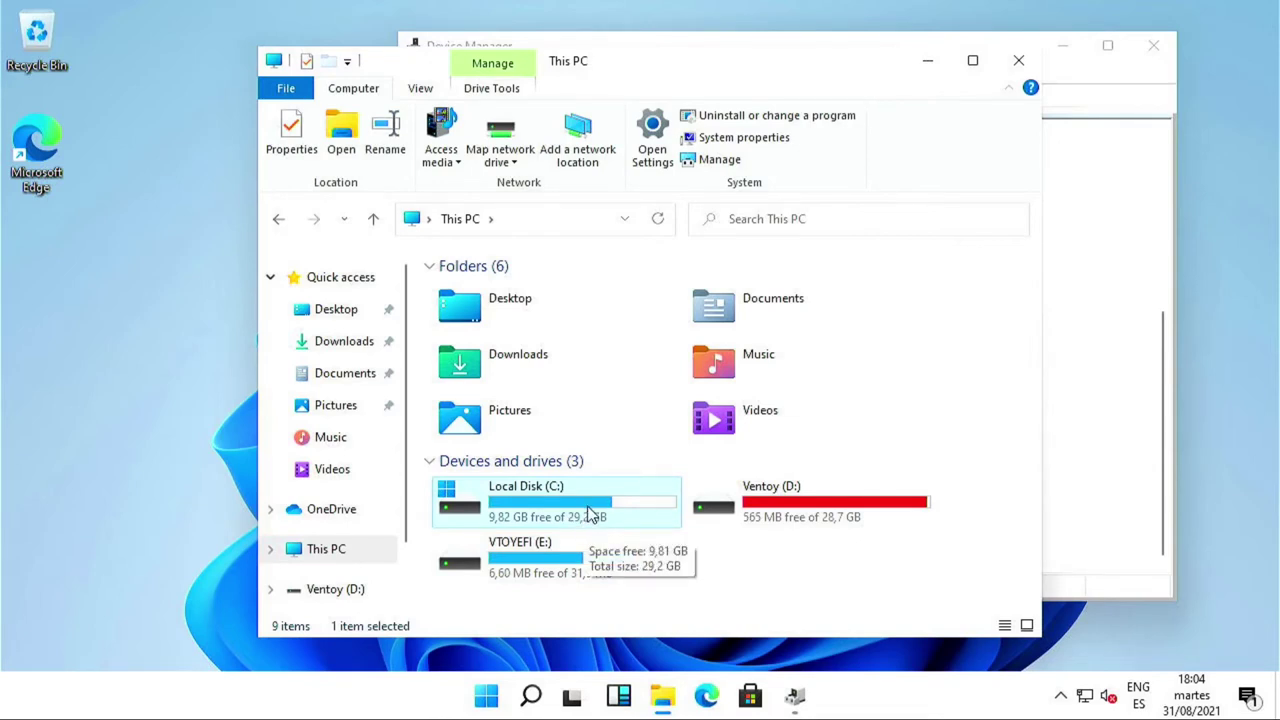
{"action": "right_click", "coordinate": [590, 512]}
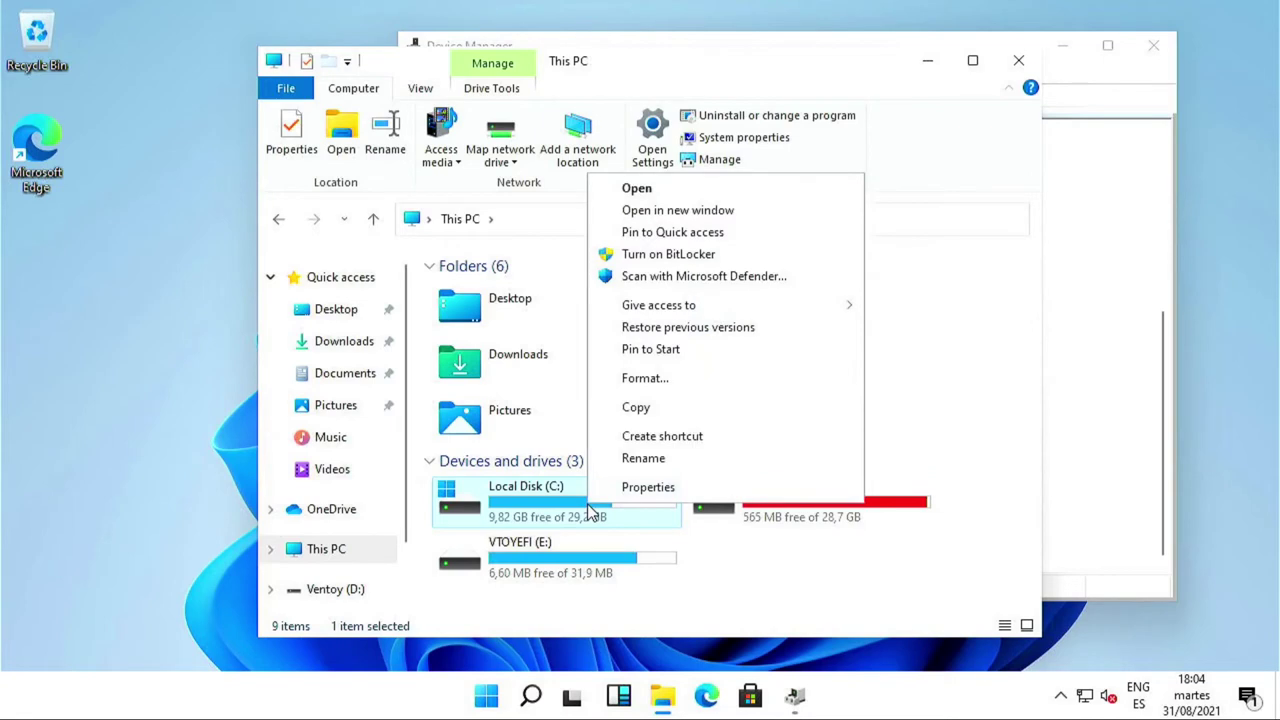
{"action": "left_click", "coordinate": [664, 487]}
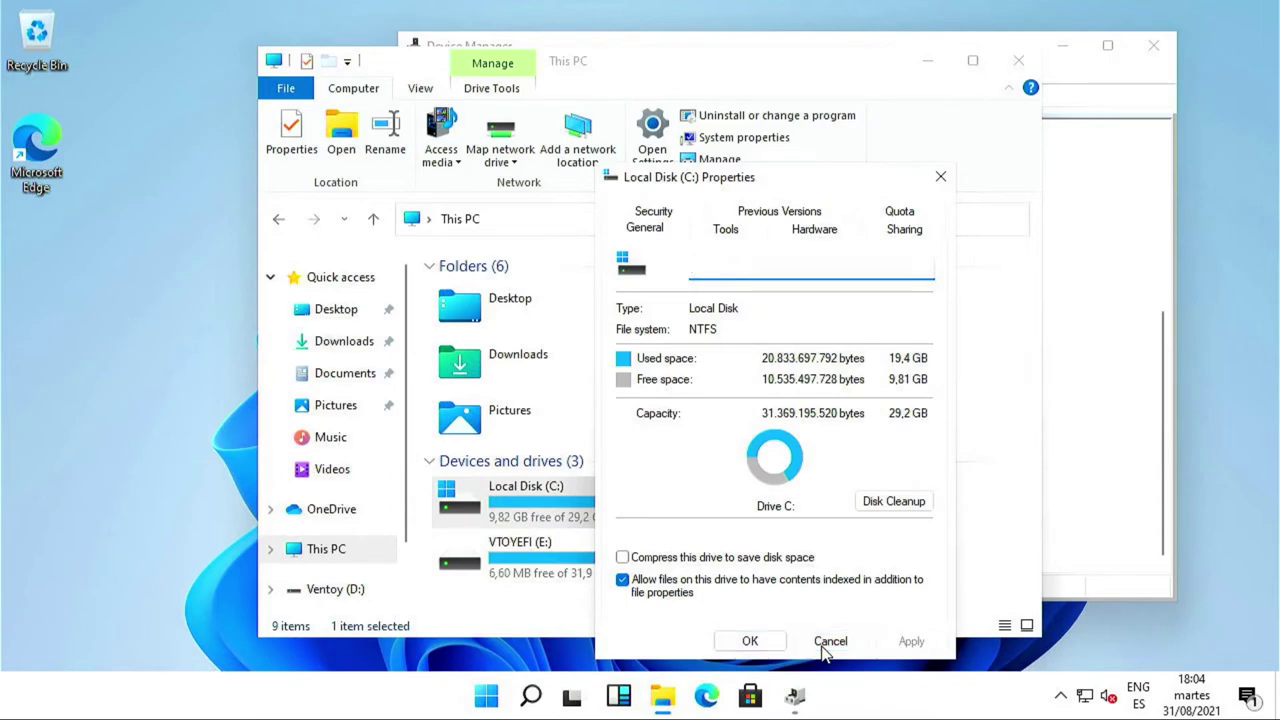
{"action": "left_click", "coordinate": [823, 648]}
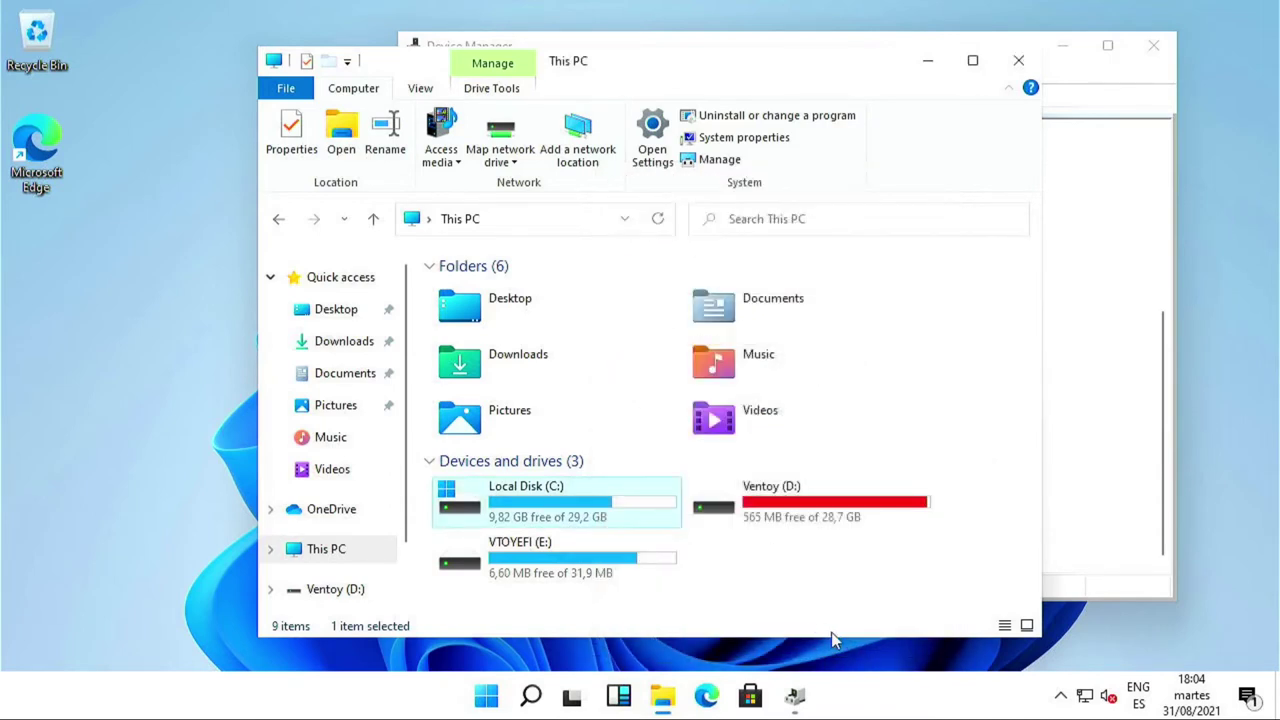
{"action": "right_click", "coordinate": [325, 690]}
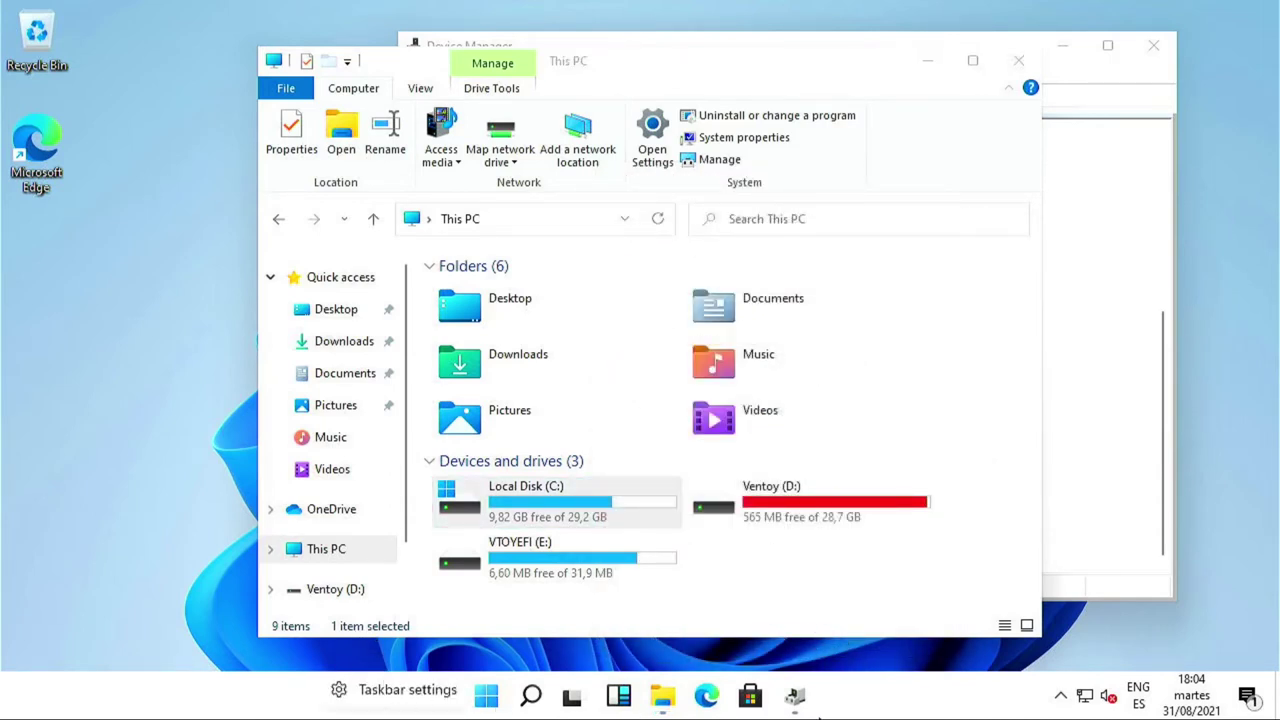
{"action": "right_click", "coordinate": [1040, 703]}
{"action": "right_click", "coordinate": [855, 704]}
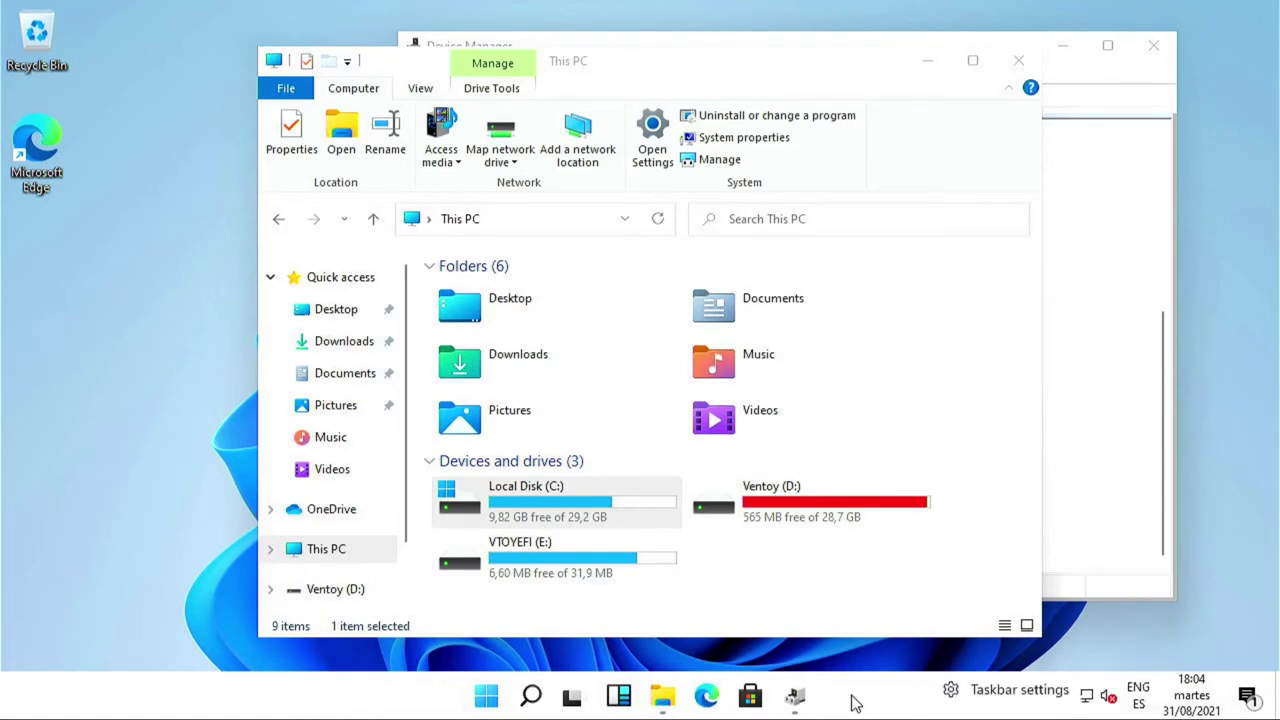
{"action": "right_click", "coordinate": [346, 700]}
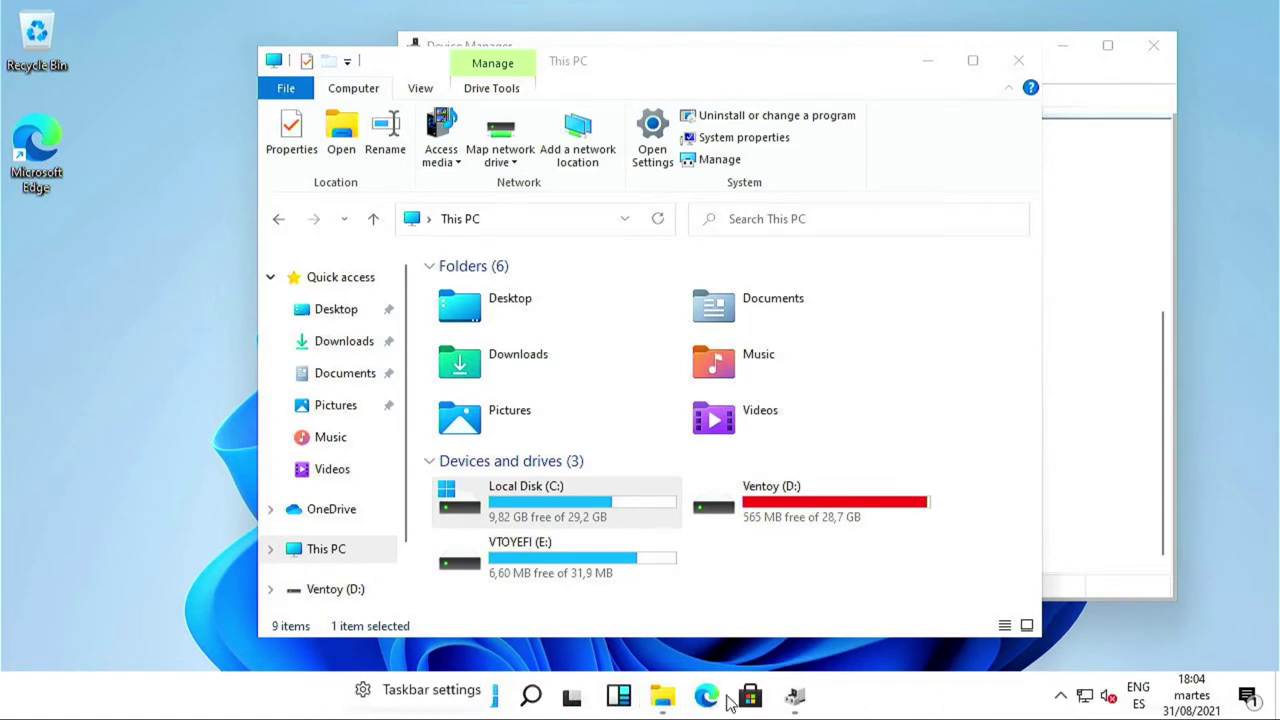
{"action": "right_click", "coordinate": [885, 700]}
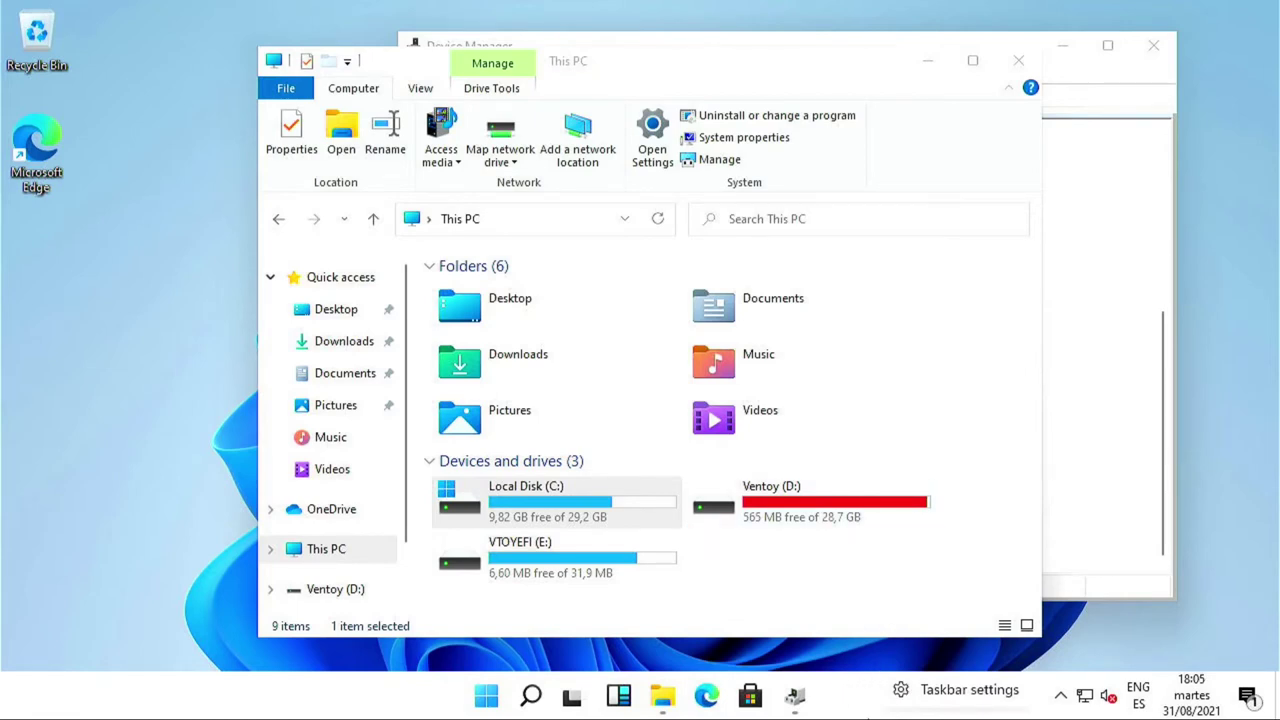
- Open Task Manager in its detailed view and review the CPU, Ethernet and Memory performance
{"action": "key", "text": "ctrl+shift+Escape"}
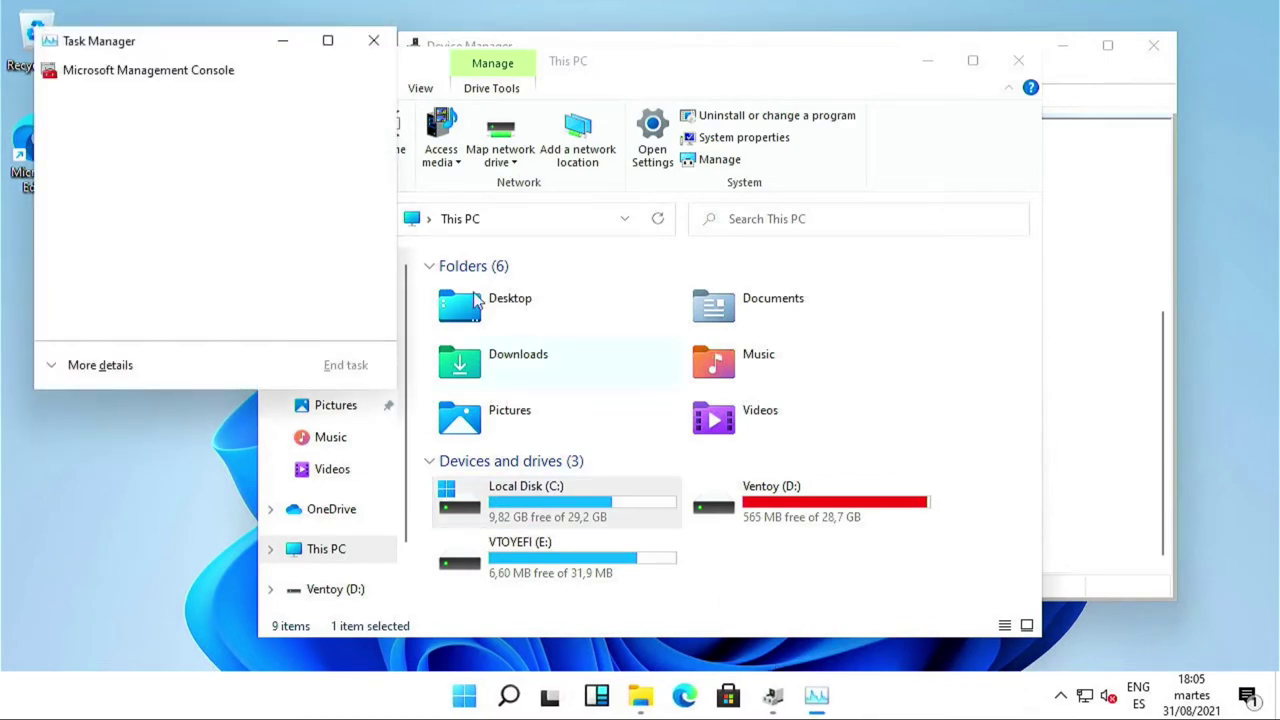
{"action": "left_click", "coordinate": [82, 366]}
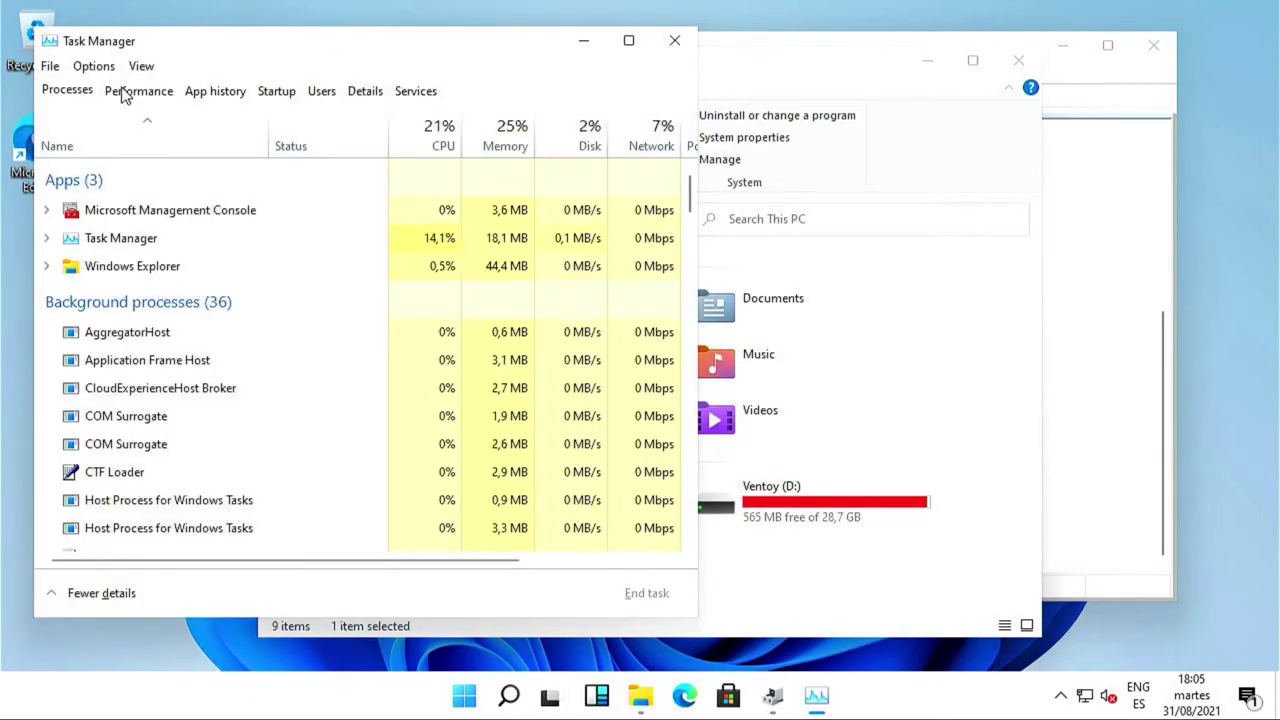
{"action": "left_click", "coordinate": [126, 91]}
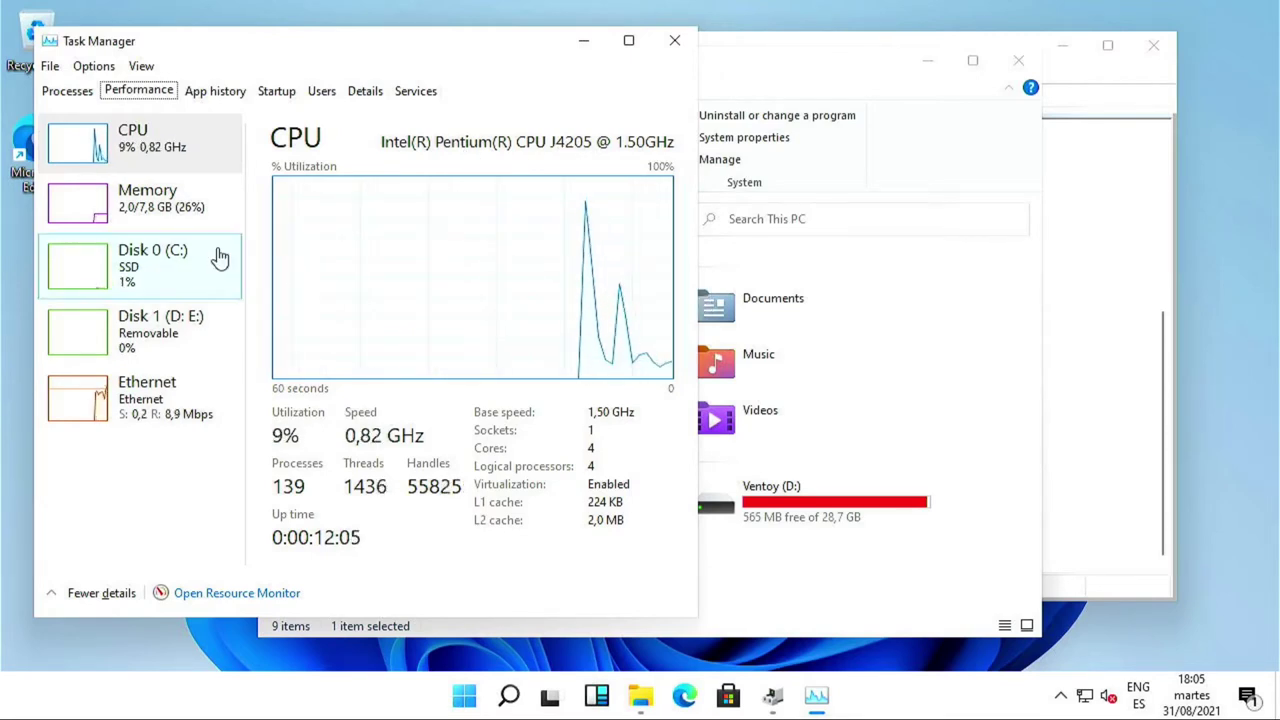
{"action": "left_click", "coordinate": [164, 410]}
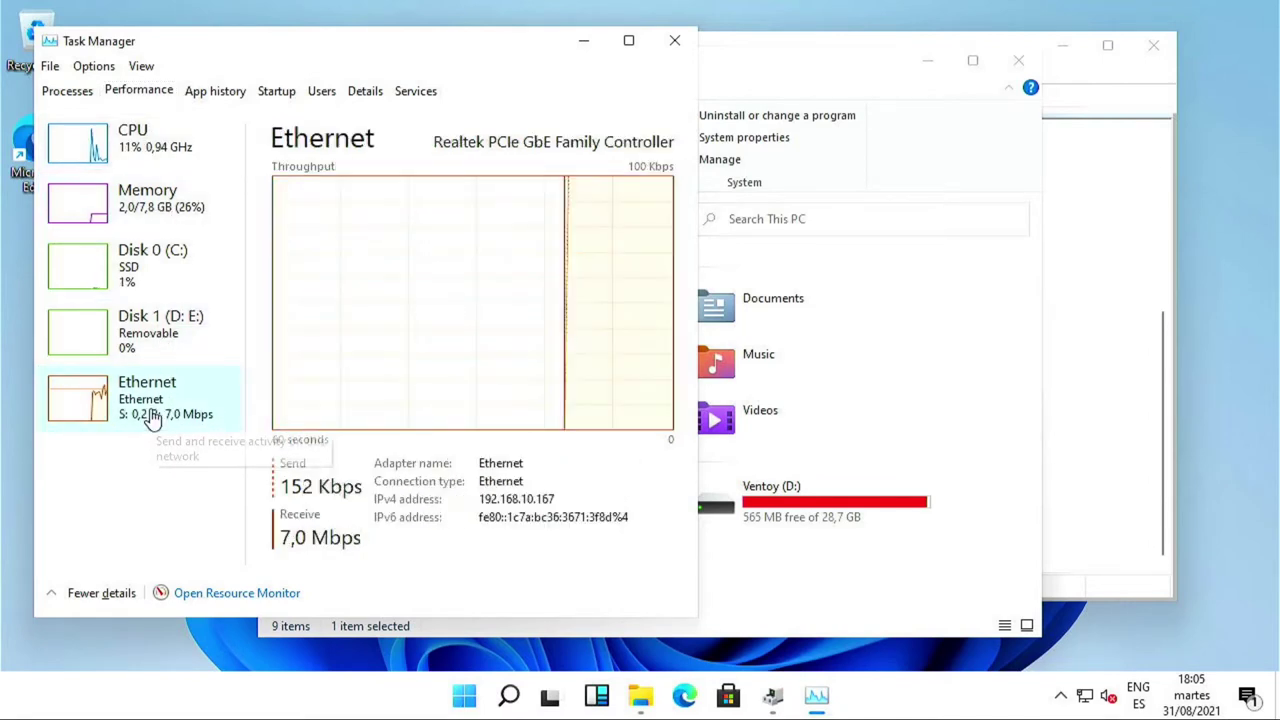
{"action": "left_click", "coordinate": [150, 212]}
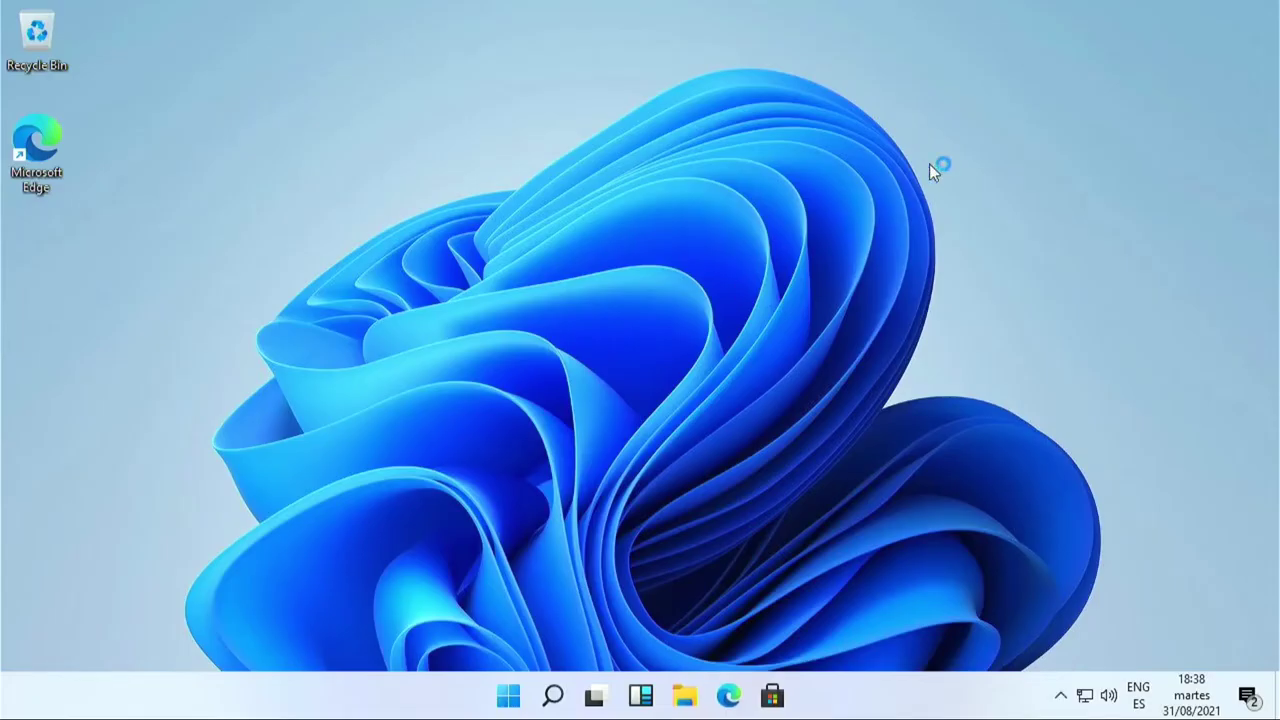
{"action": "right_click", "coordinate": [507, 696]}
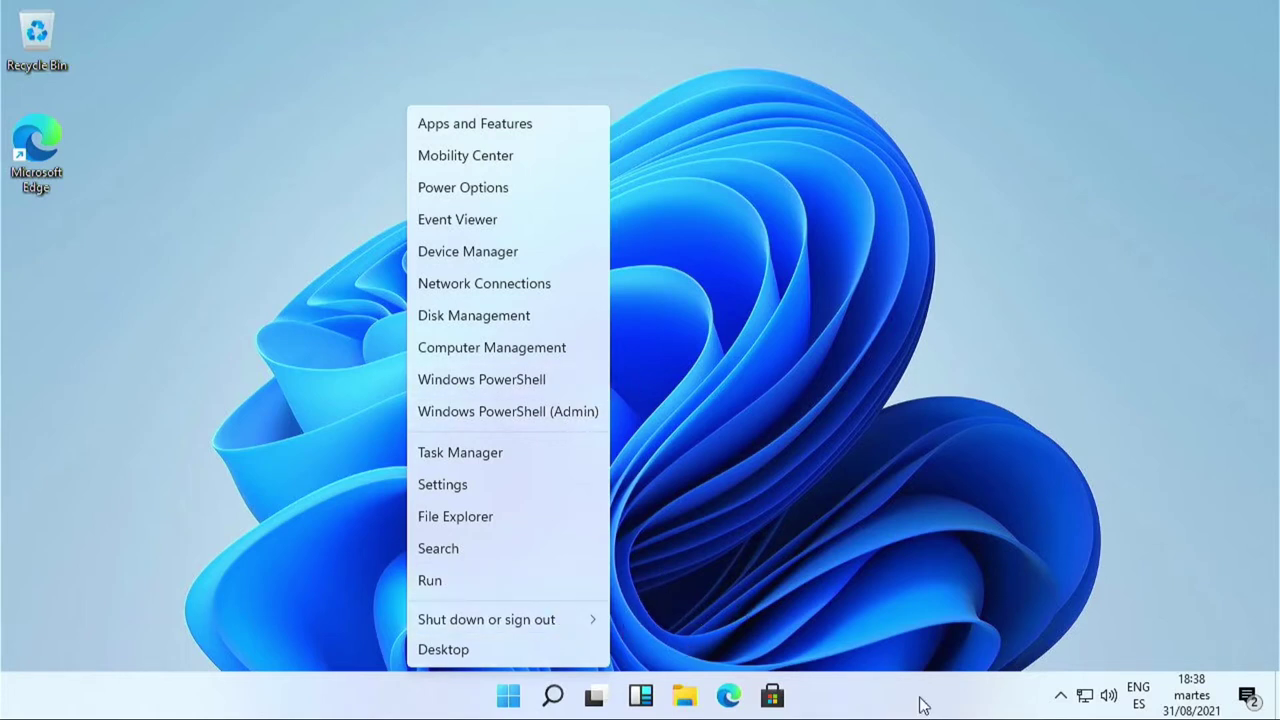
{"action": "left_click", "coordinate": [1066, 702]}
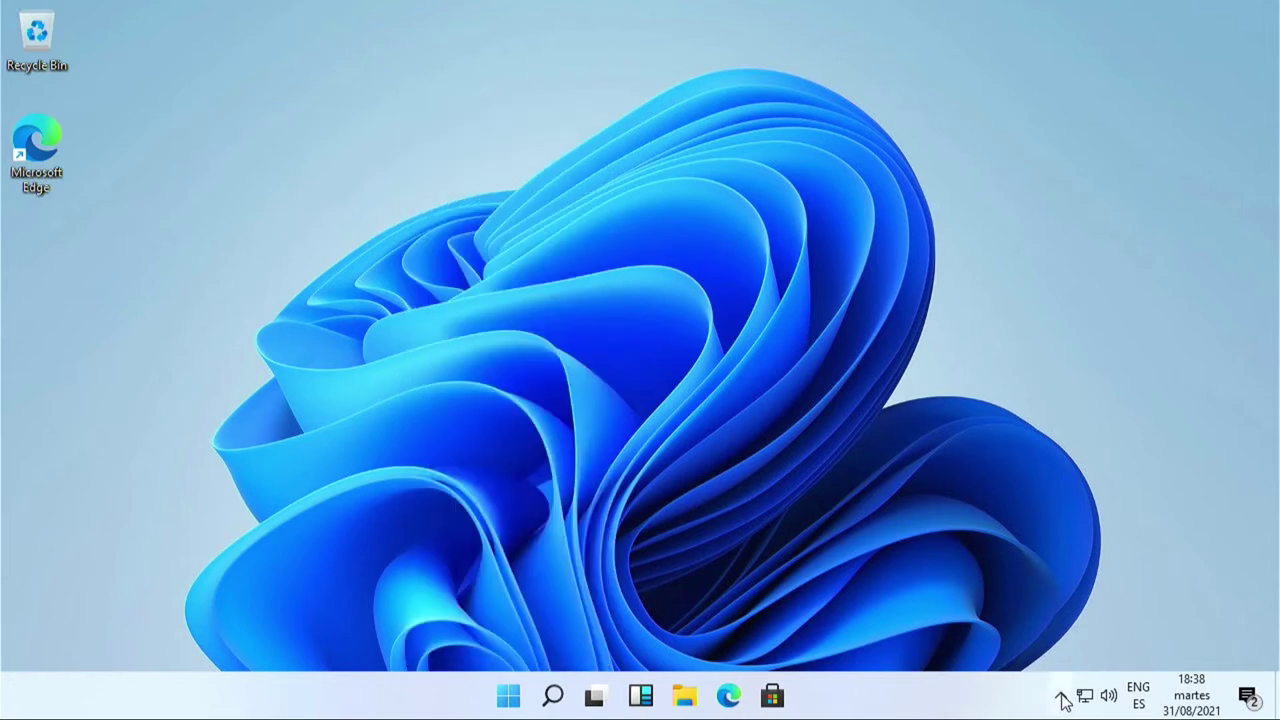
{"action": "left_click", "coordinate": [1064, 702]}
{"action": "left_click", "coordinate": [1062, 700]}
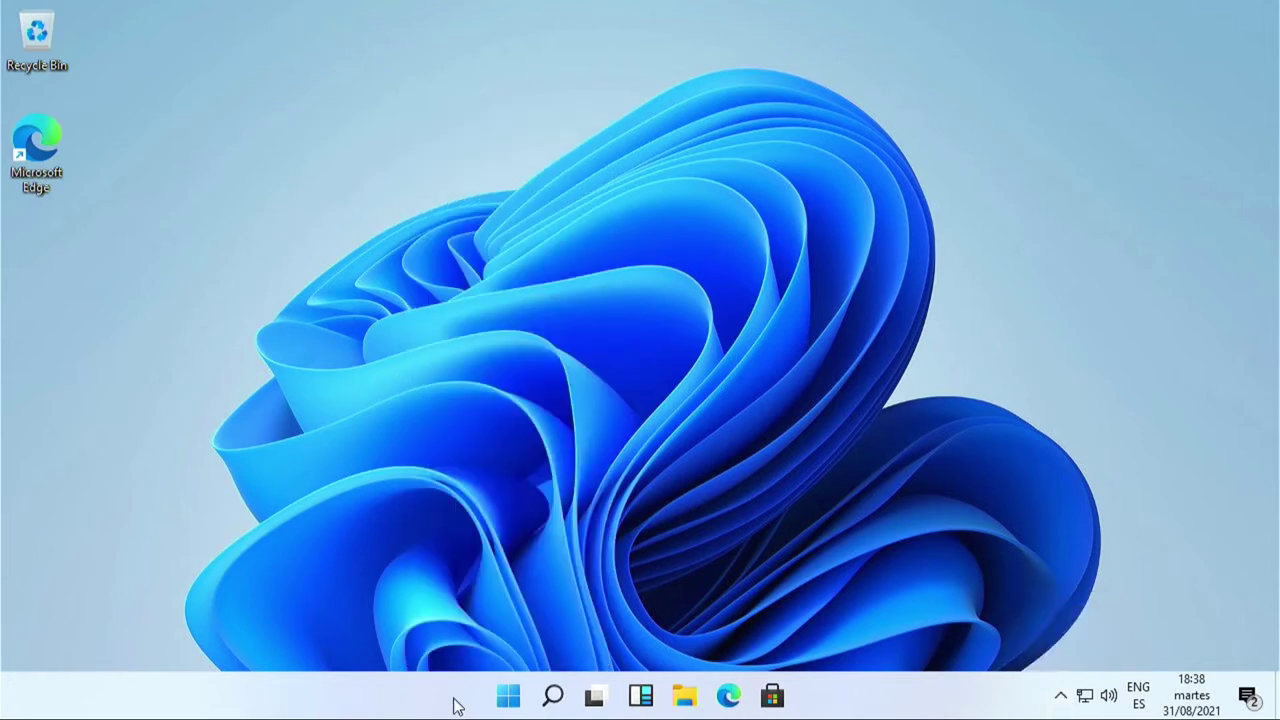
- Open Device Manager and examine the devices without drivers, the SD host adapters, the processors and the print queues
{"action": "right_click", "coordinate": [514, 700]}
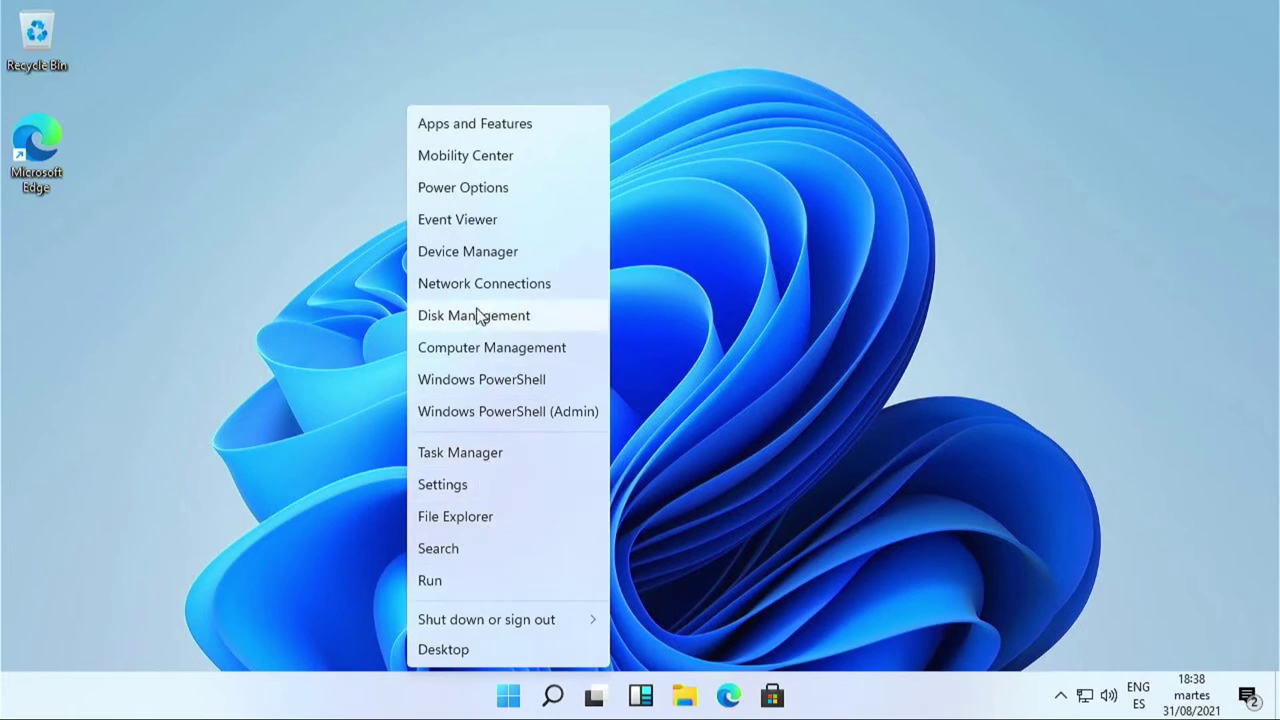
{"action": "left_click", "coordinate": [474, 253]}
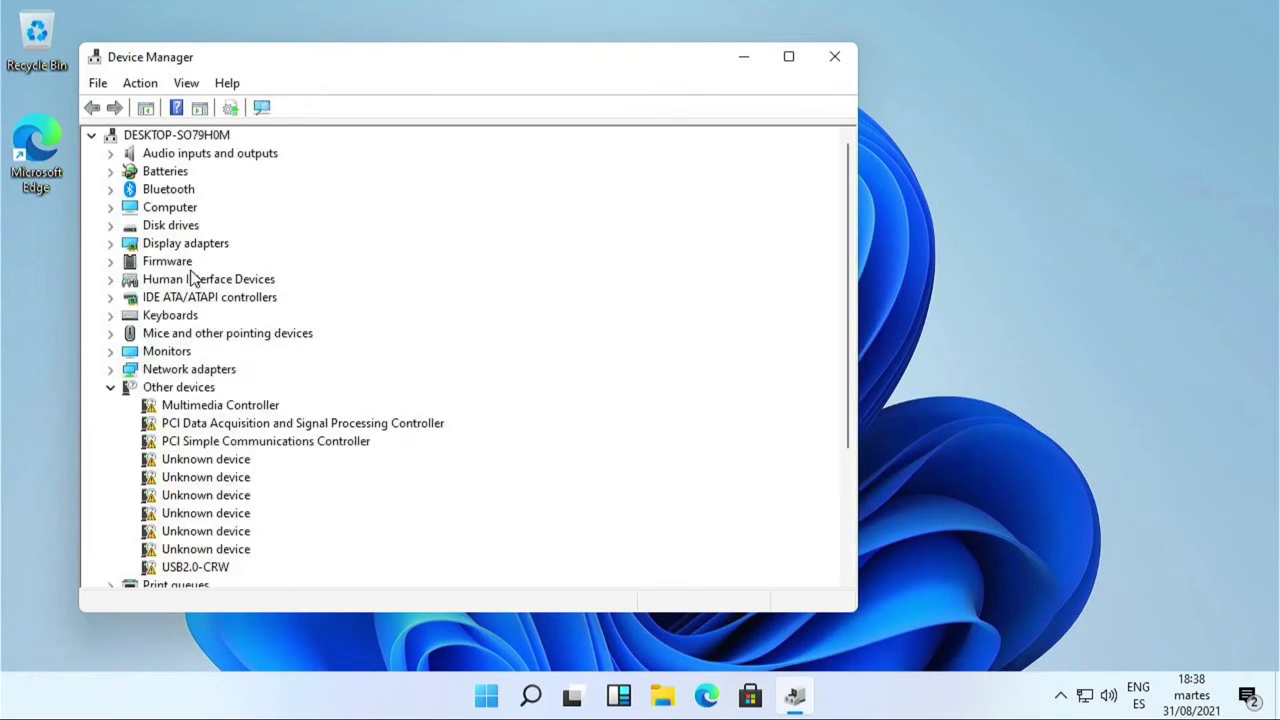
{"action": "left_click", "coordinate": [195, 498]}
{"action": "scroll", "coordinate": [160, 490], "scroll_direction": "down", "scroll_amount": 3}
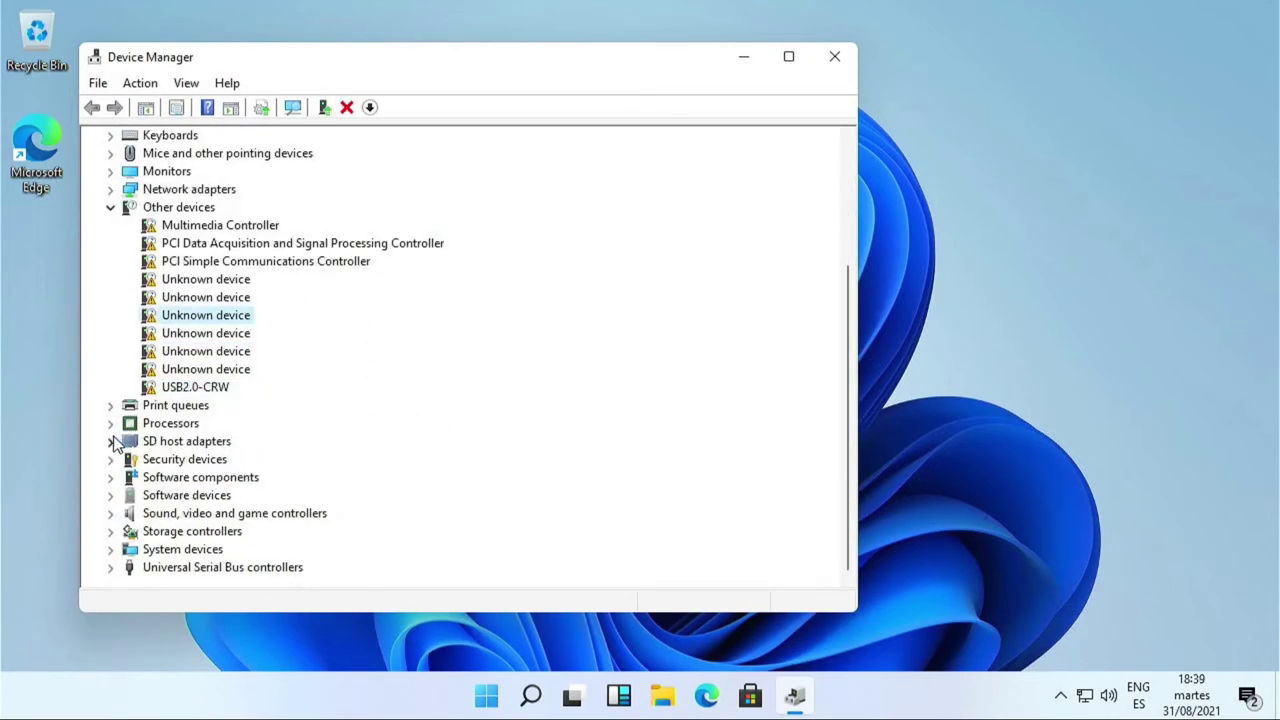
{"action": "left_click", "coordinate": [110, 441]}
{"action": "left_click", "coordinate": [110, 423]}
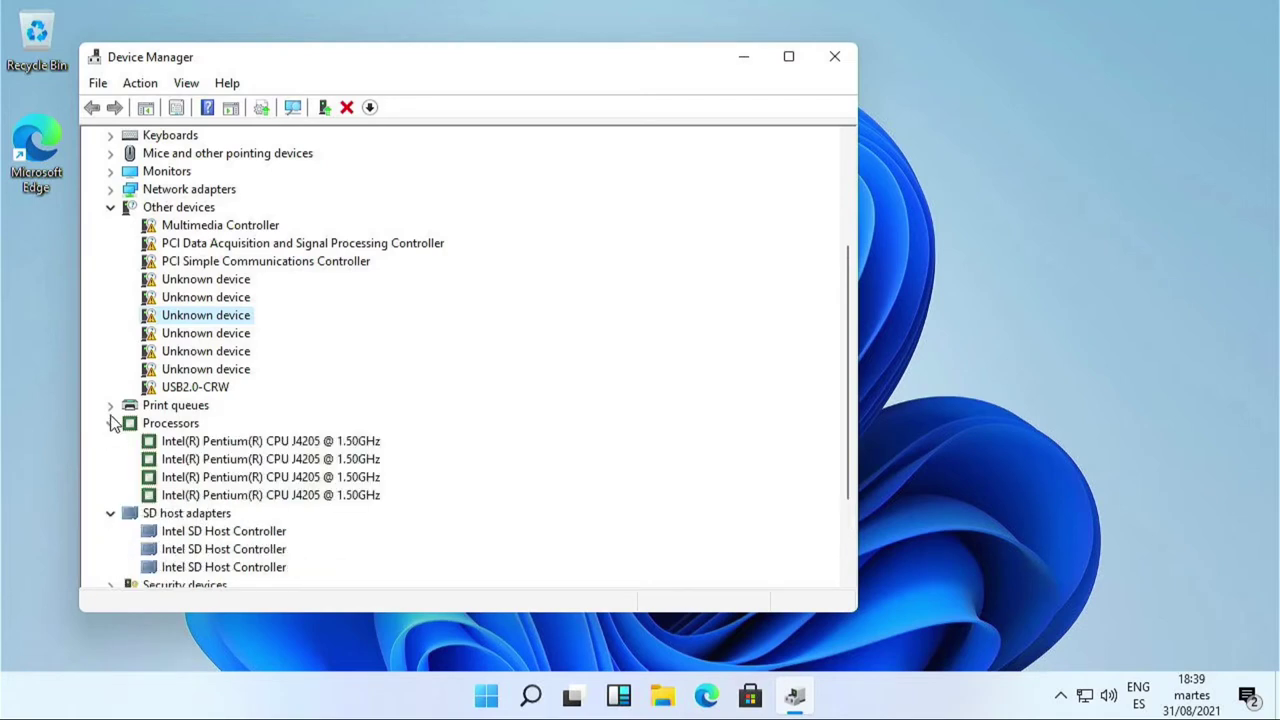
{"action": "left_click", "coordinate": [110, 423]}
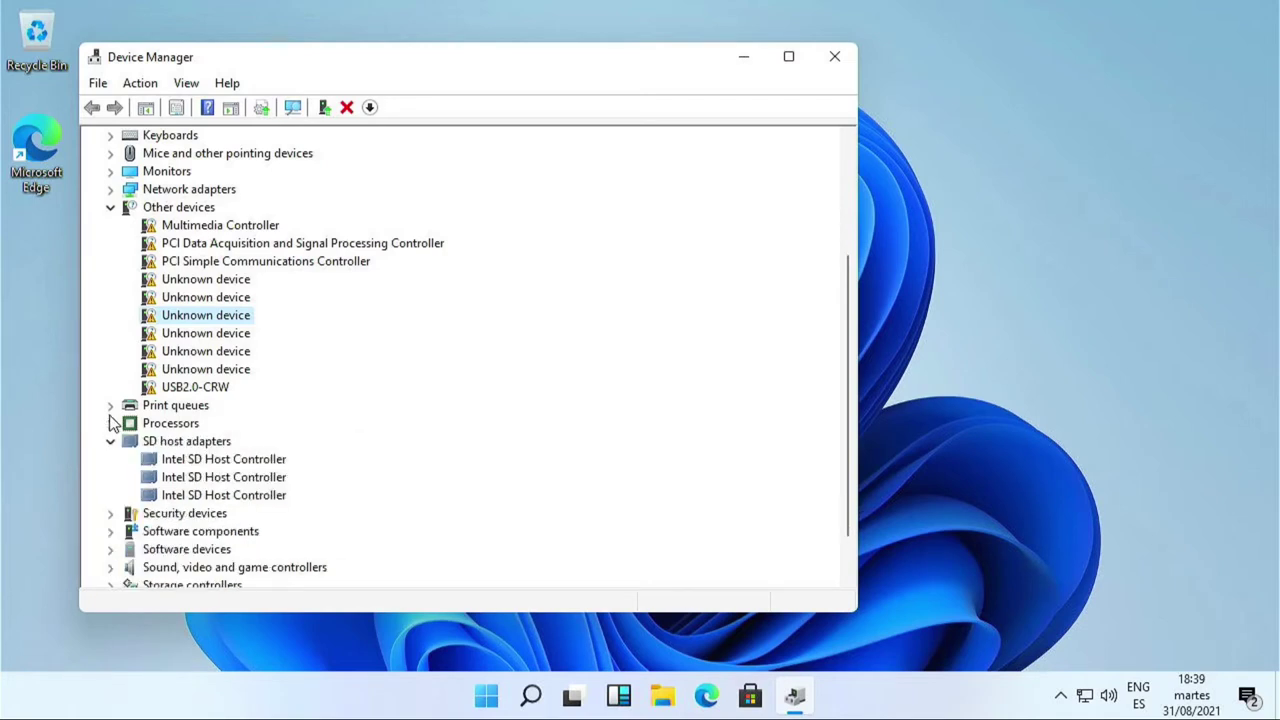
{"action": "left_click", "coordinate": [110, 405]}
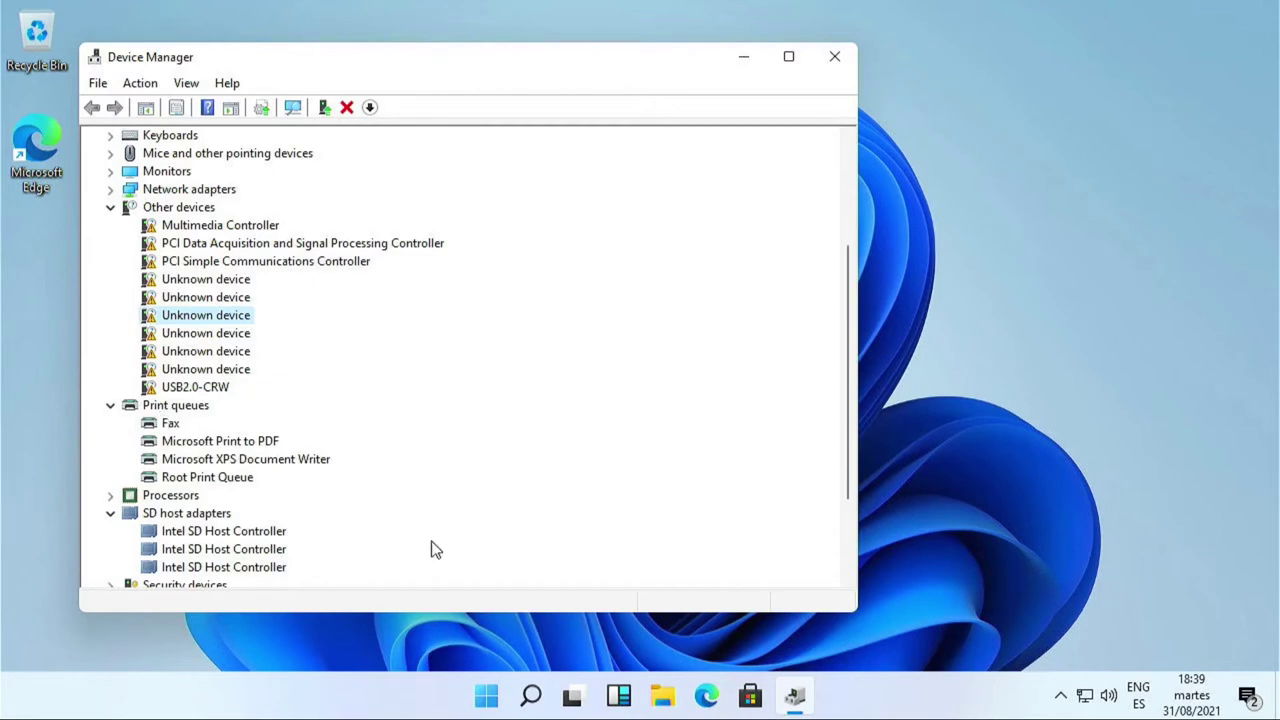
{"action": "scroll", "coordinate": [349, 457], "scroll_direction": "up", "scroll_amount": 3}
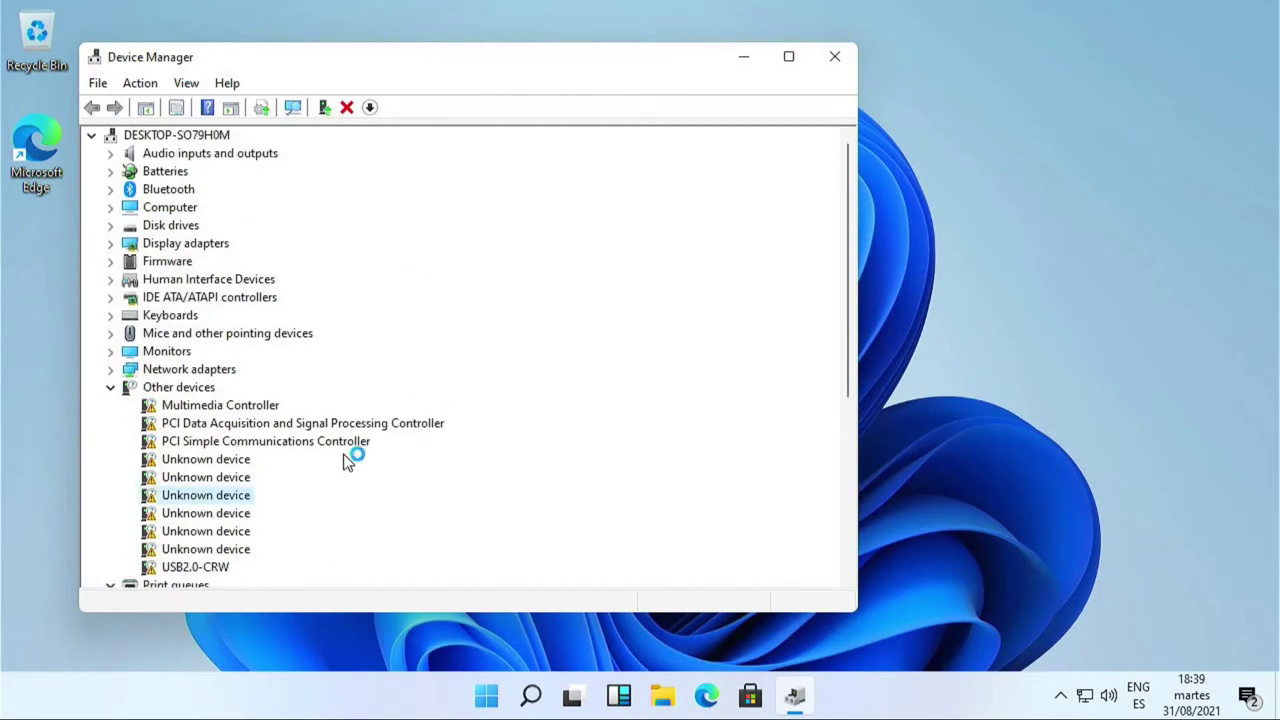
- Examine the display adapters, IDE ATA/ATAPI controllers, monitors, network adapters and audio inputs and outputs, and close Device Manager
{"action": "left_click", "coordinate": [110, 244]}
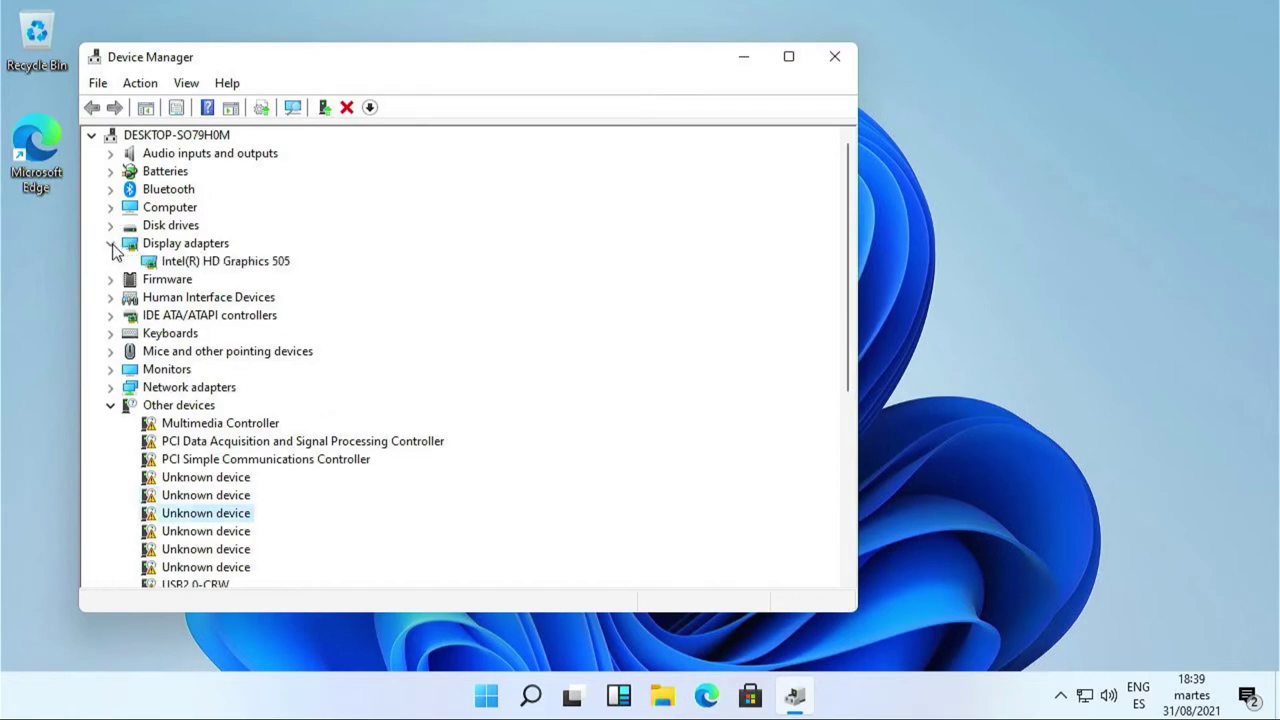
{"action": "left_click", "coordinate": [110, 315]}
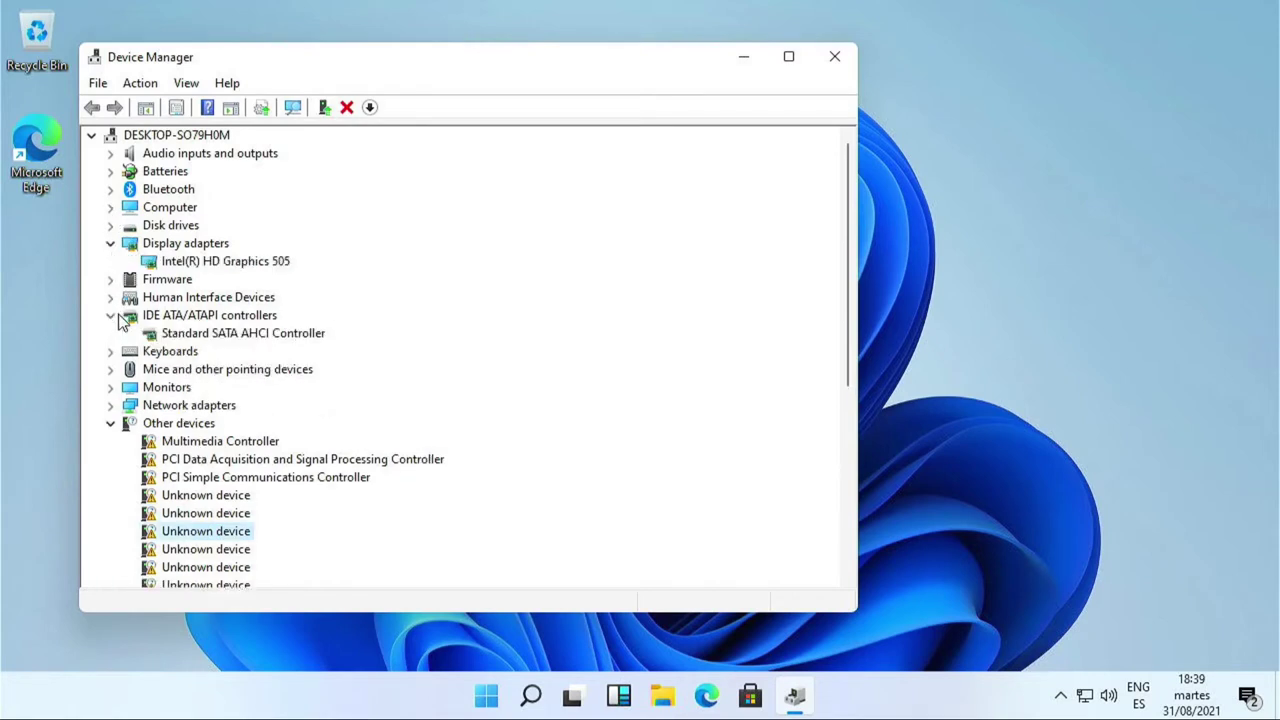
{"action": "left_click", "coordinate": [110, 387]}
{"action": "left_click", "coordinate": [110, 423]}
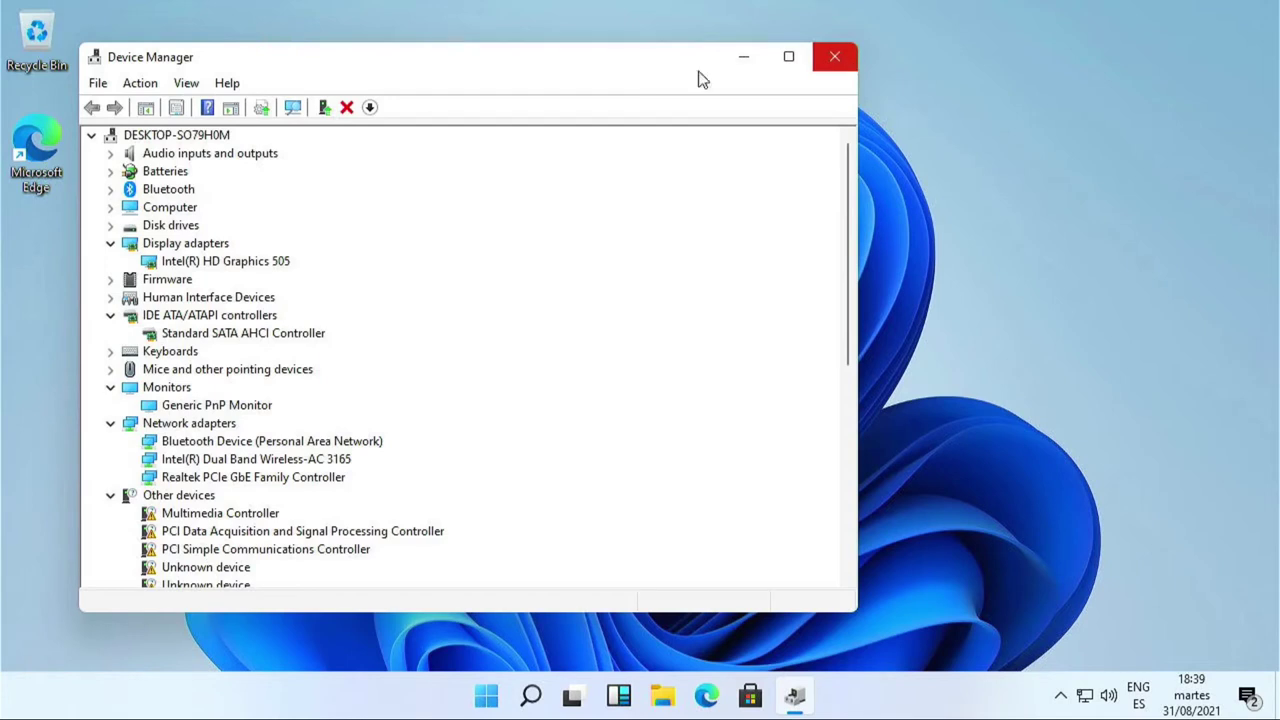
{"action": "left_click", "coordinate": [110, 154]}
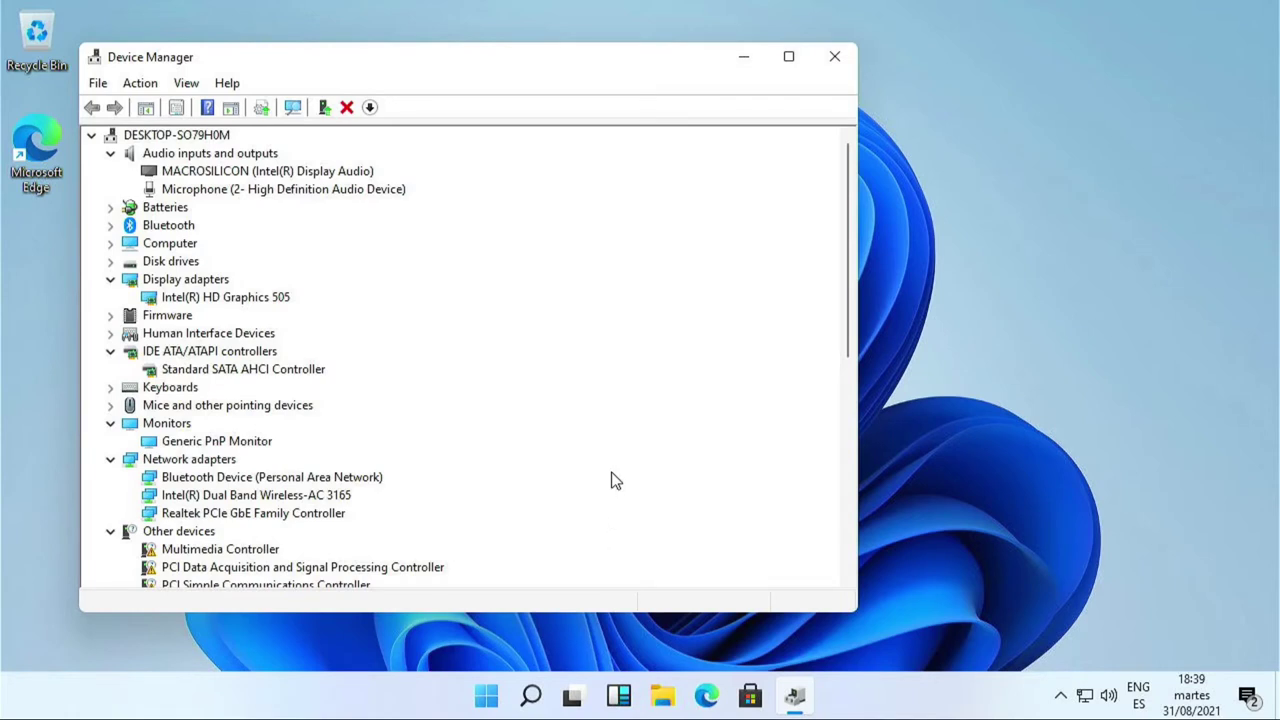
{"action": "left_click", "coordinate": [836, 59]}
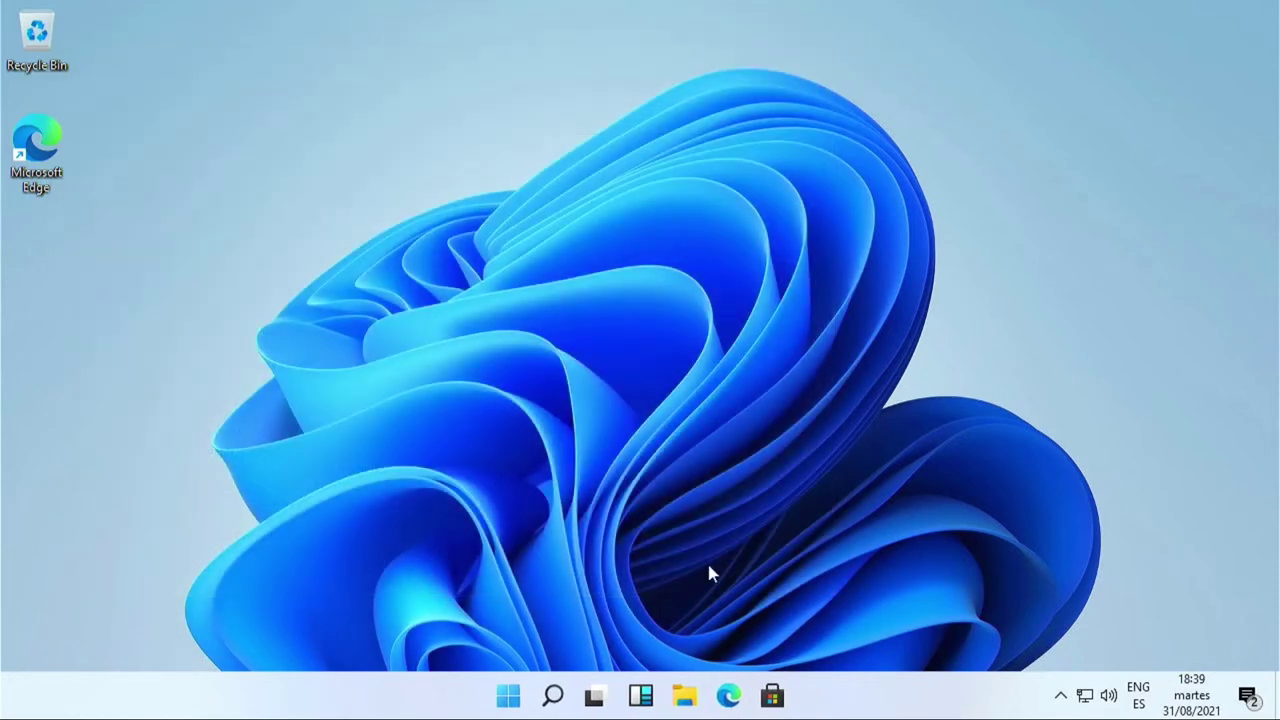
- Open Windows Update in Settings, start installing the pending Intel and NXP driver updates and retry the installation
{"action": "right_click", "coordinate": [508, 696]}
{"action": "left_click", "coordinate": [500, 491]}
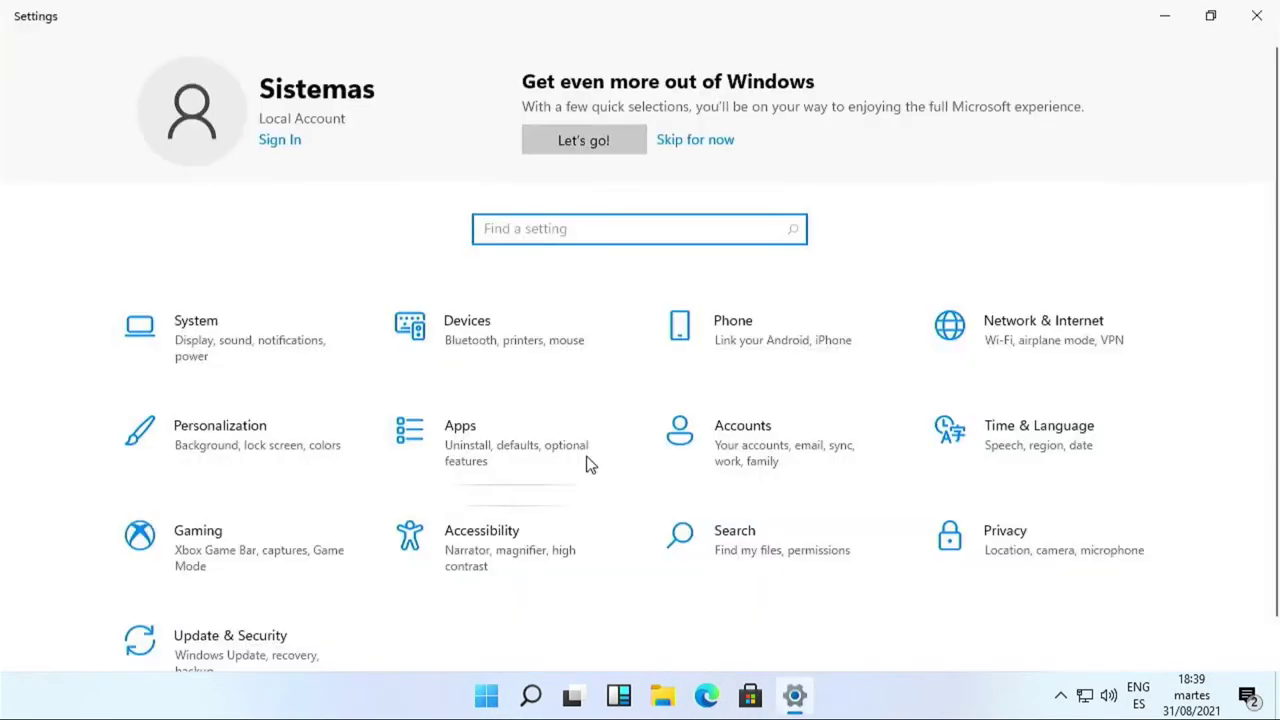
{"action": "left_click", "coordinate": [248, 645]}
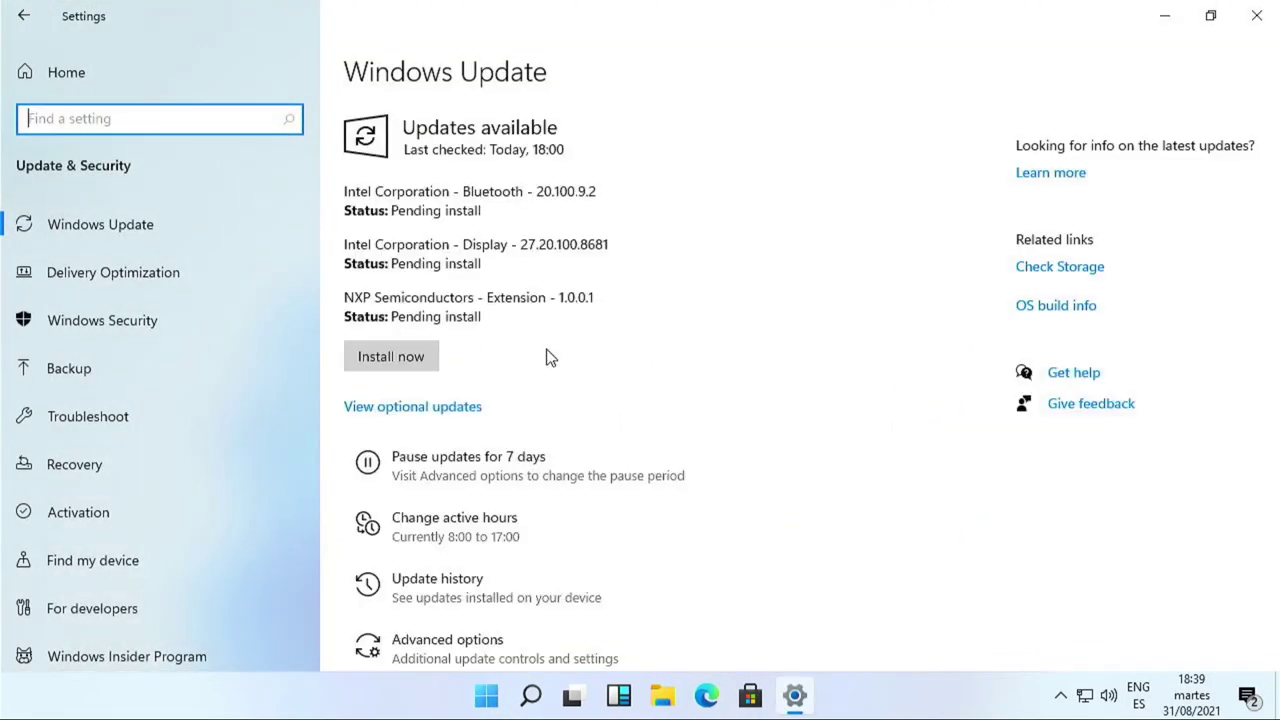
{"action": "left_click", "coordinate": [389, 366]}
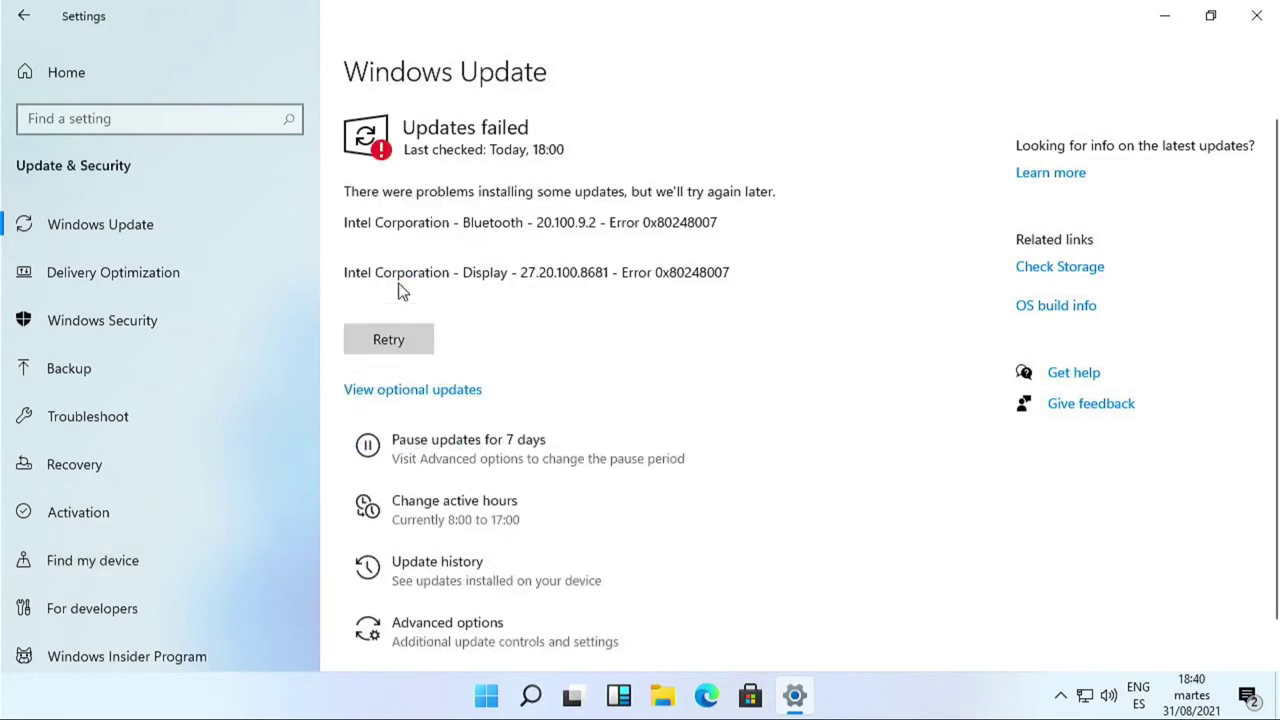
{"action": "left_click", "coordinate": [383, 335]}
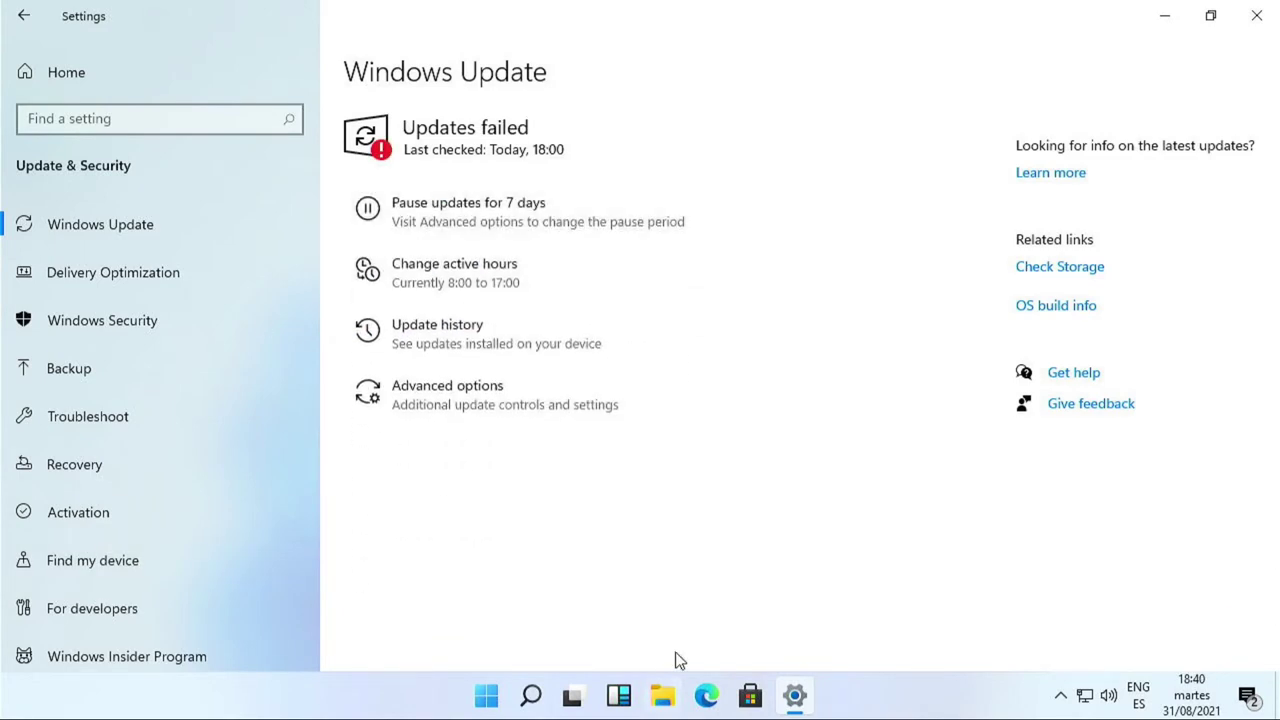
- Review the For developers and Activation pages in Update & Security and open the Windows Insider Program page
{"action": "left_click", "coordinate": [83, 616]}
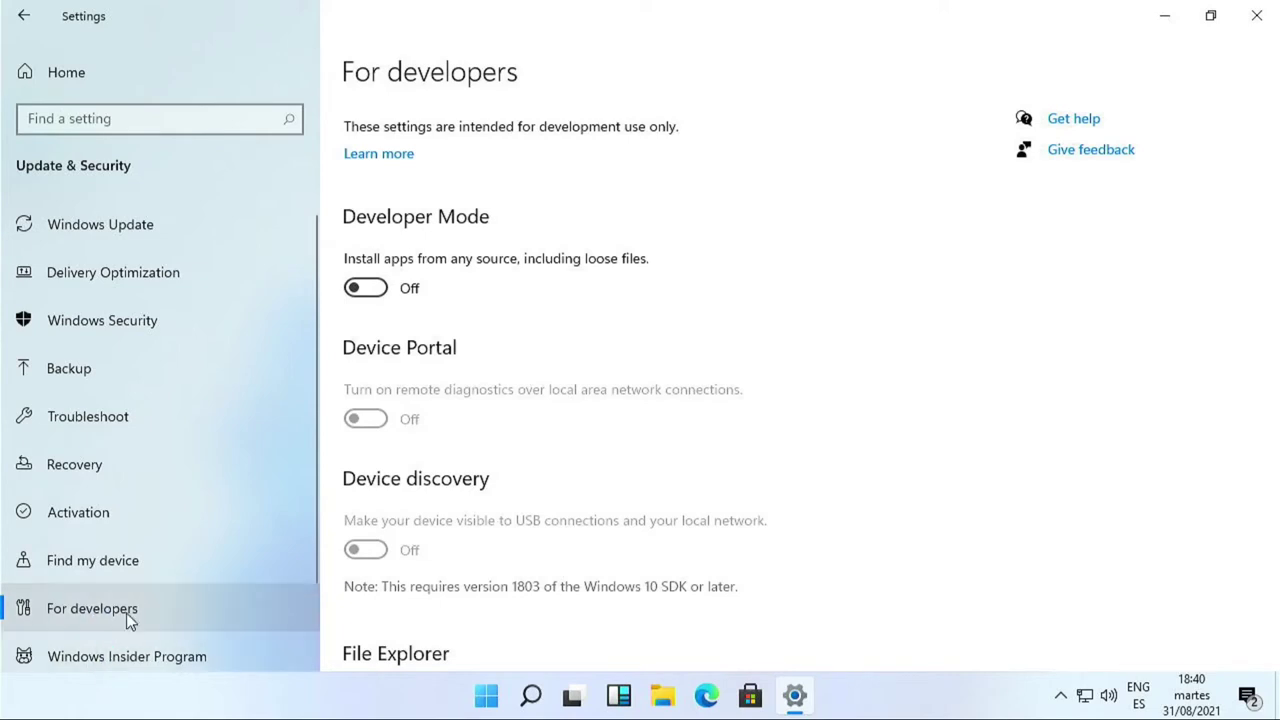
{"action": "left_click", "coordinate": [101, 506]}
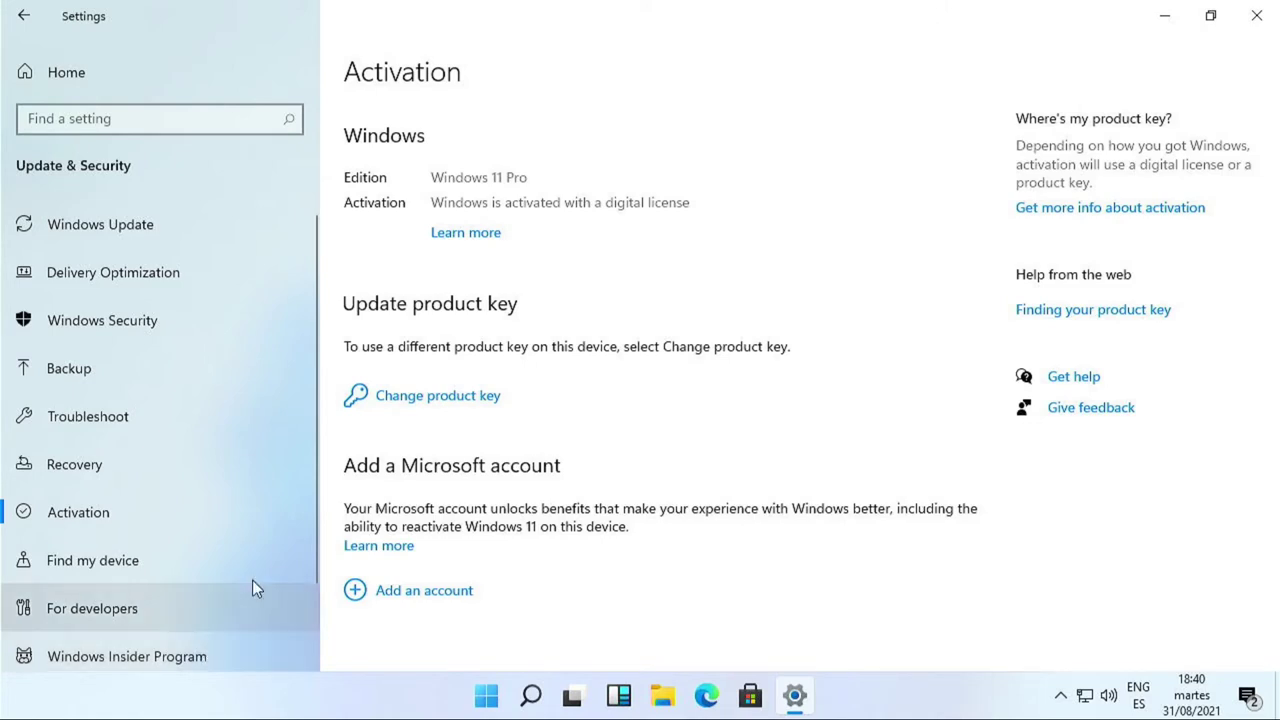
{"action": "scroll", "coordinate": [234, 478], "scroll_direction": "down", "scroll_amount": 2}
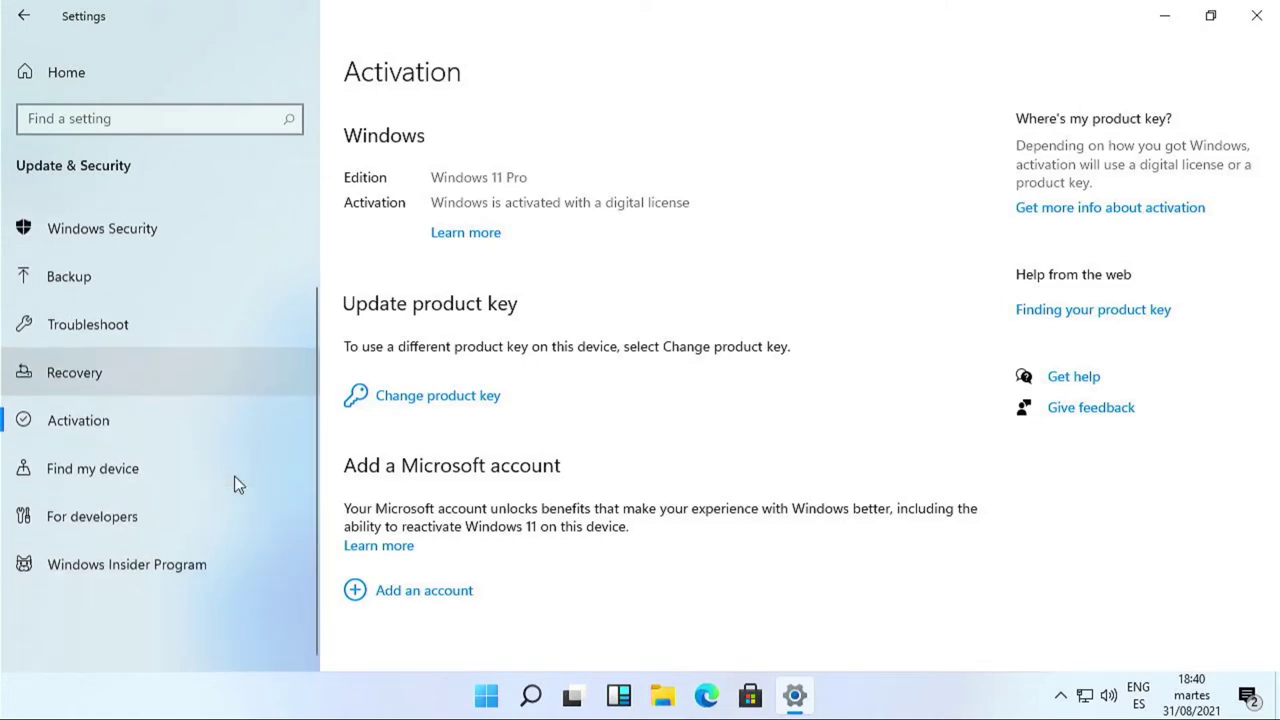
{"action": "left_click", "coordinate": [151, 562]}
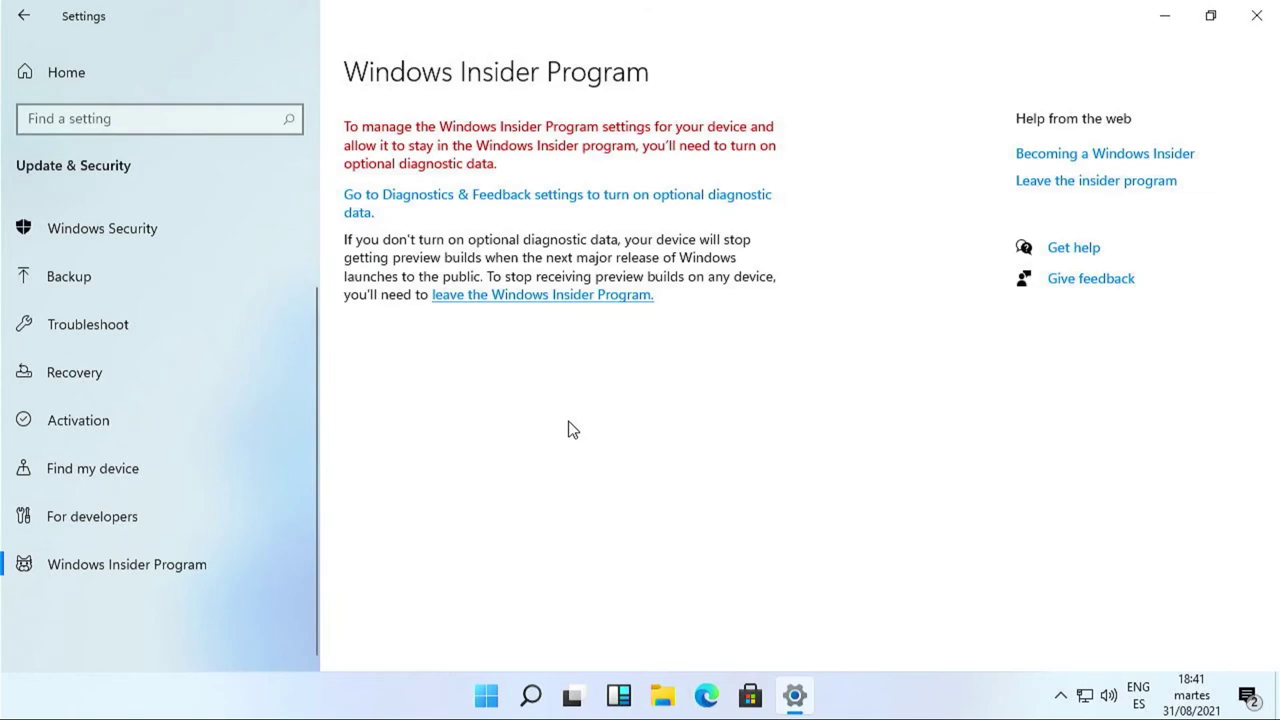
- Turn on Optional diagnostic data and View diagnostic data in the Diagnostics & feedback settings
{"action": "left_click", "coordinate": [482, 202]}
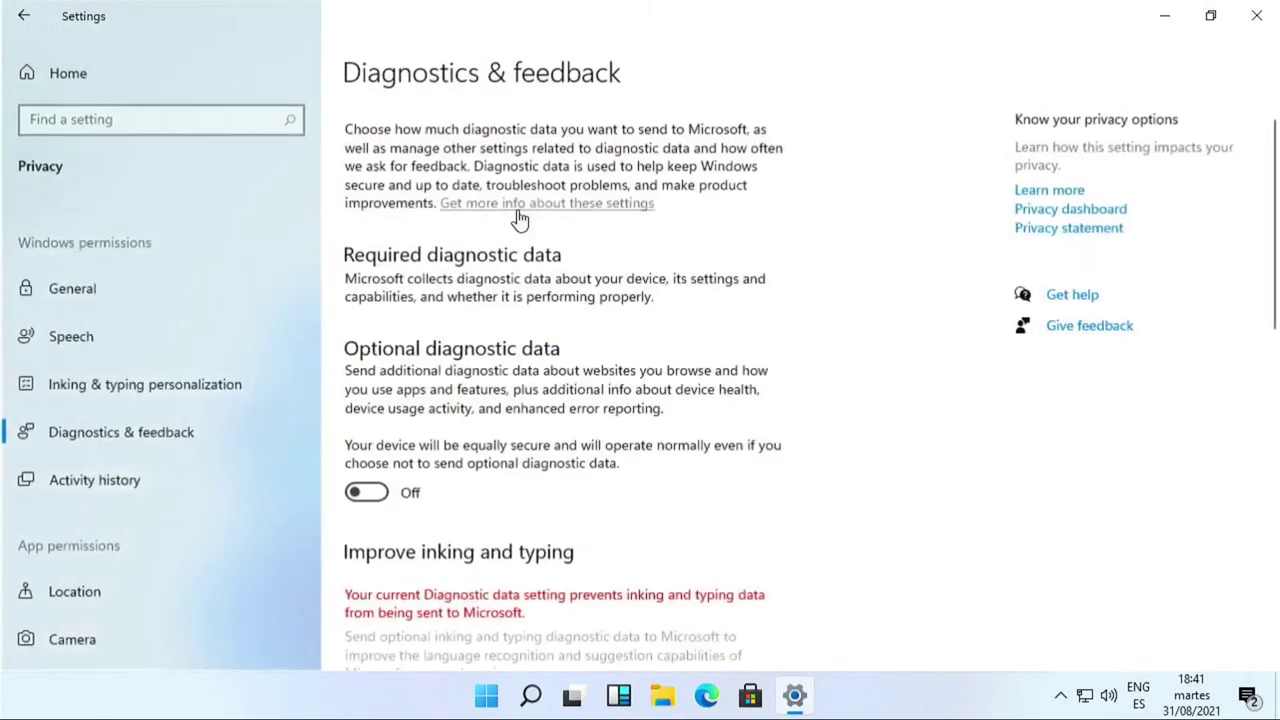
{"action": "left_click", "coordinate": [366, 502]}
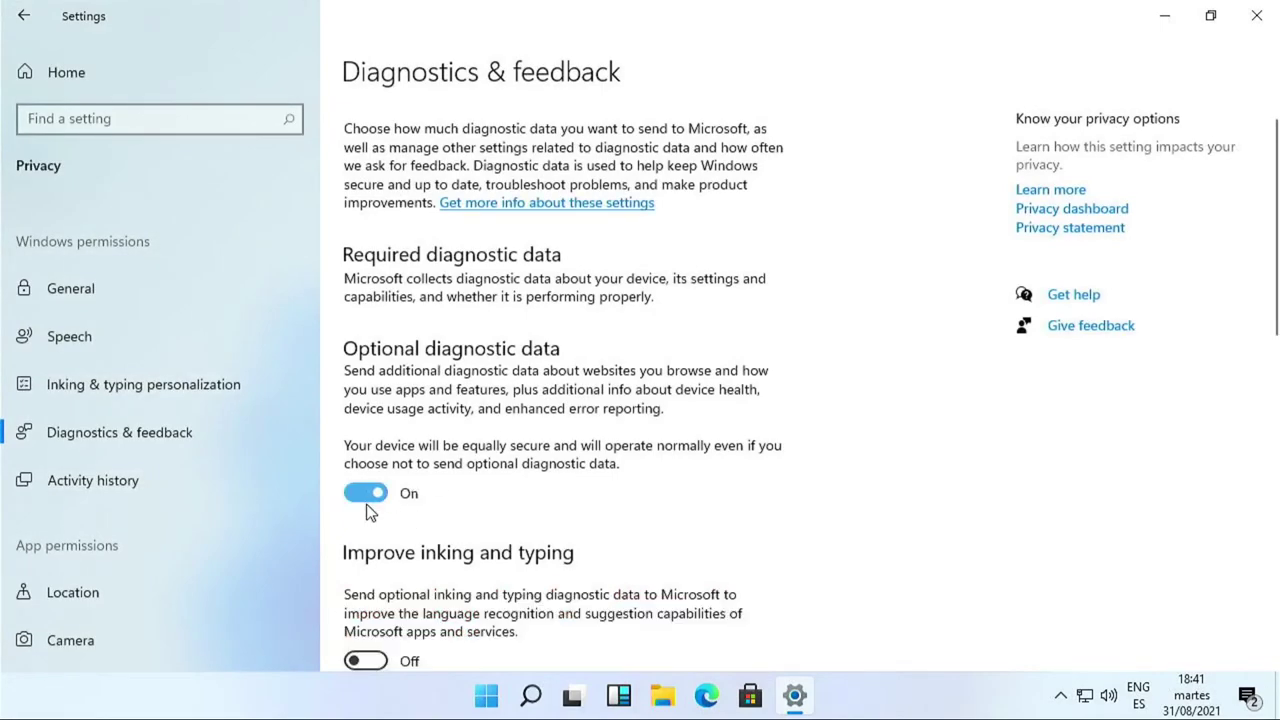
{"action": "scroll", "coordinate": [474, 508], "scroll_direction": "down", "scroll_amount": 5}
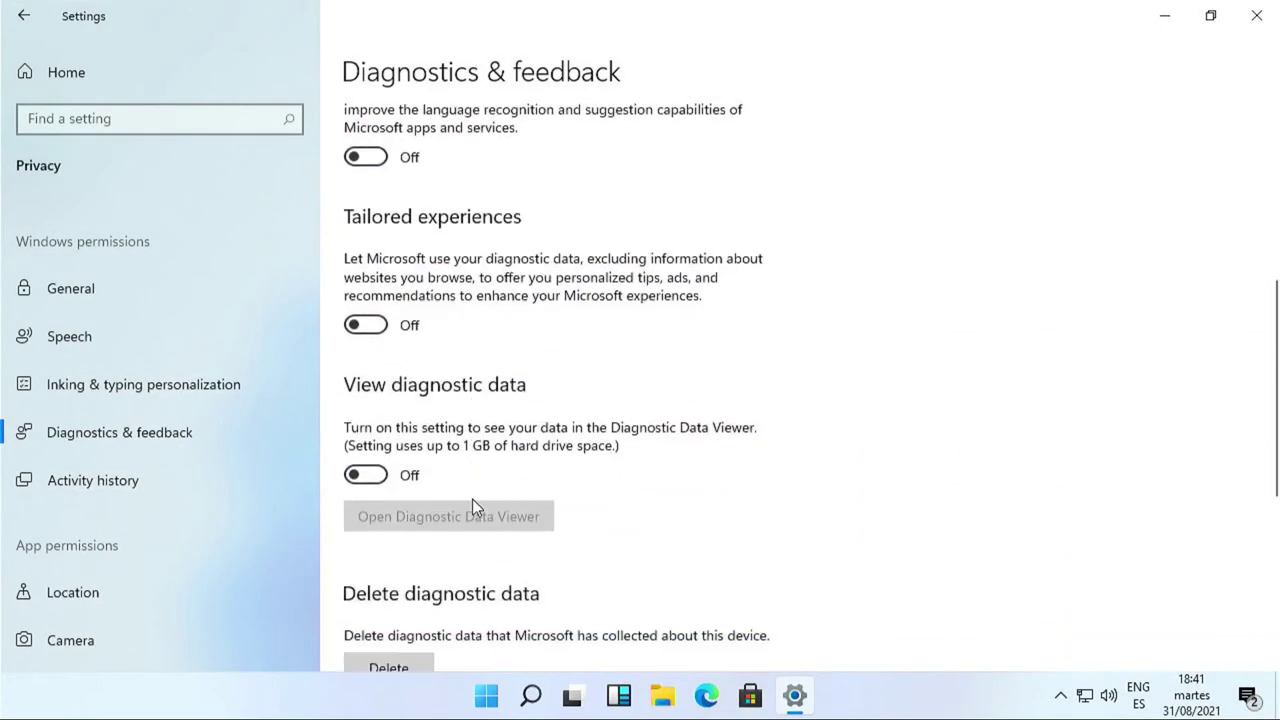
{"action": "scroll", "coordinate": [476, 410], "scroll_direction": "down", "scroll_amount": 5}
{"action": "scroll", "coordinate": [486, 449], "scroll_direction": "up", "scroll_amount": 3}
{"action": "scroll", "coordinate": [420, 410], "scroll_direction": "up", "scroll_amount": 1}
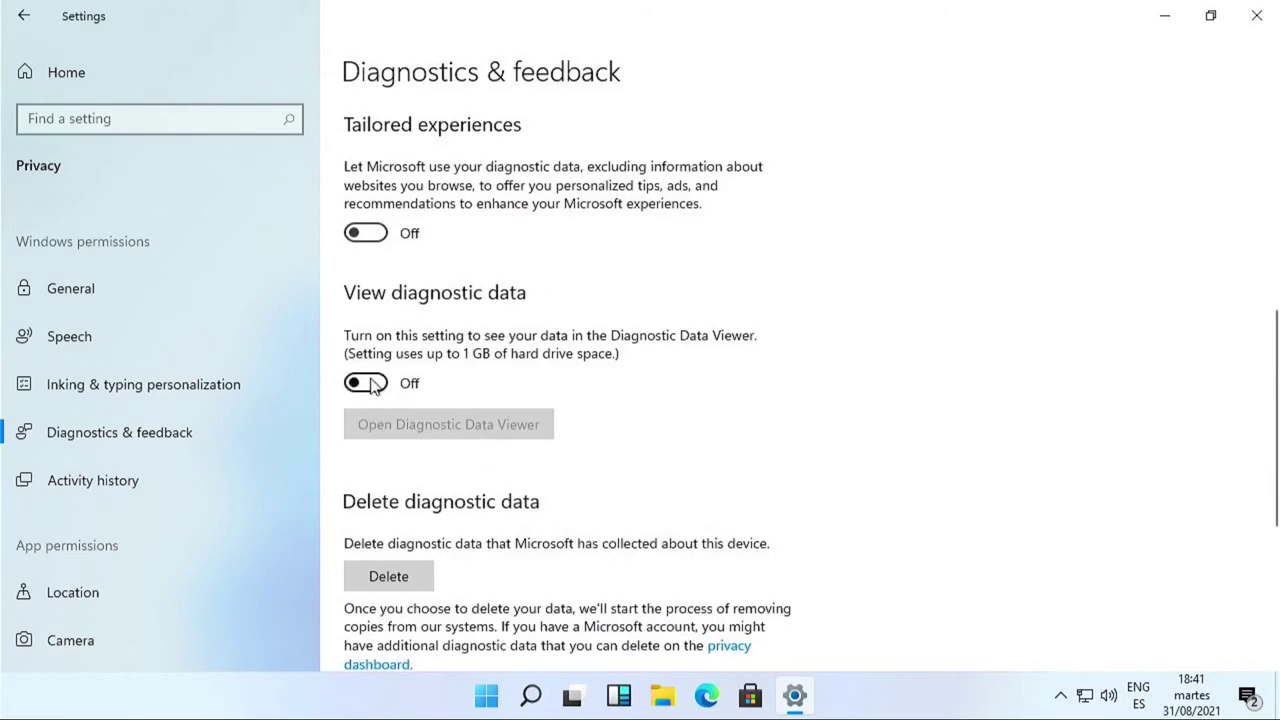
{"action": "left_click", "coordinate": [378, 386]}
{"action": "scroll", "coordinate": [372, 385], "scroll_direction": "up", "scroll_amount": 5}
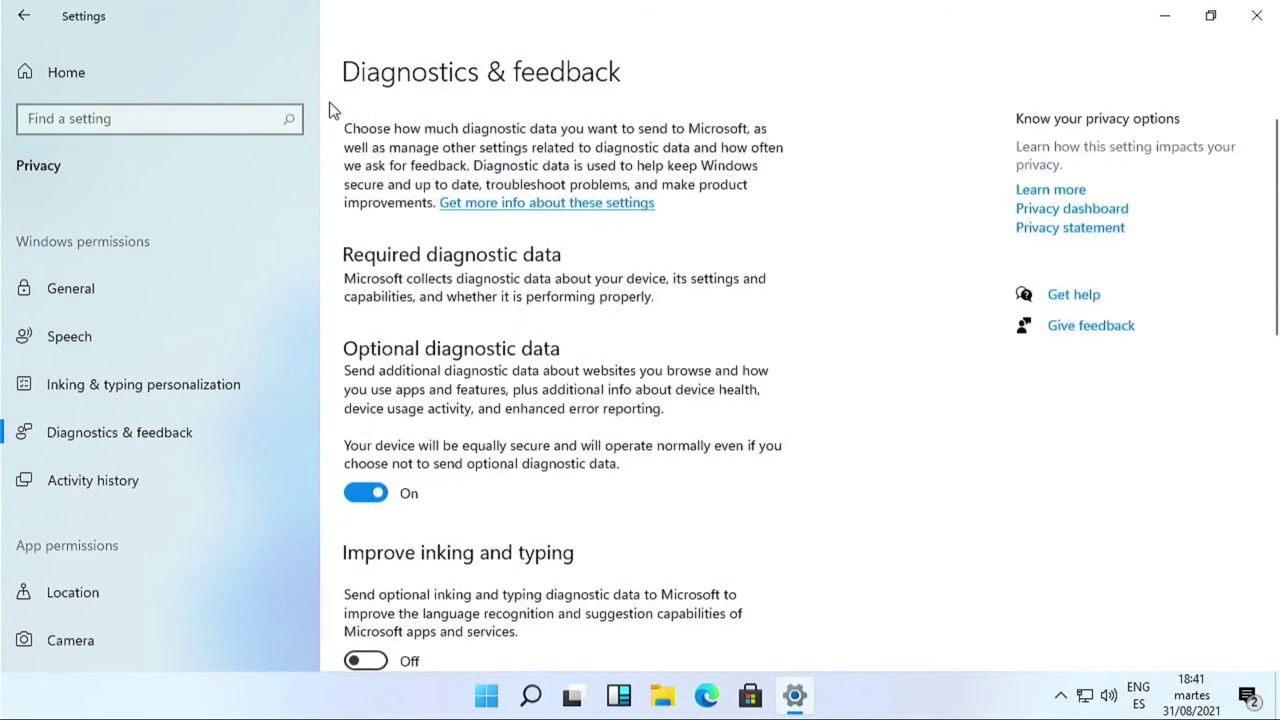
- Return to the Windows Insider Program page, view the account choices for joining and cancel the enrollment
{"action": "left_click", "coordinate": [24, 22]}
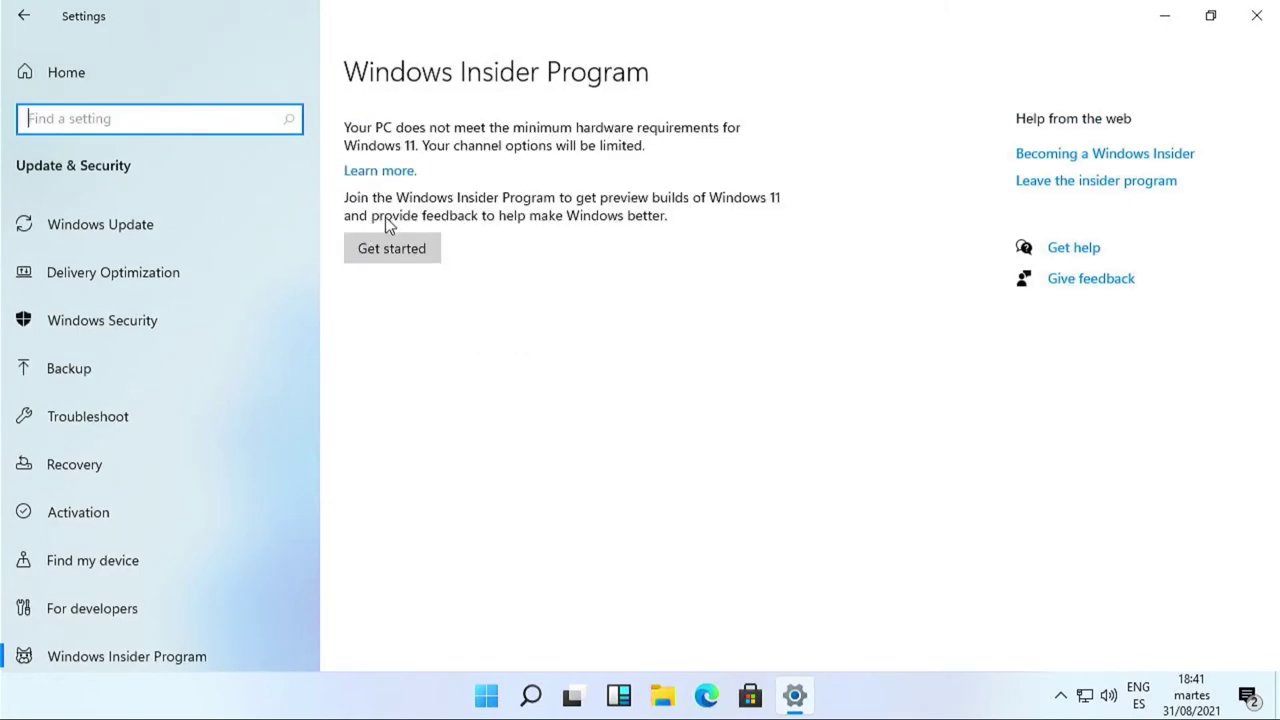
{"action": "left_click", "coordinate": [391, 254]}
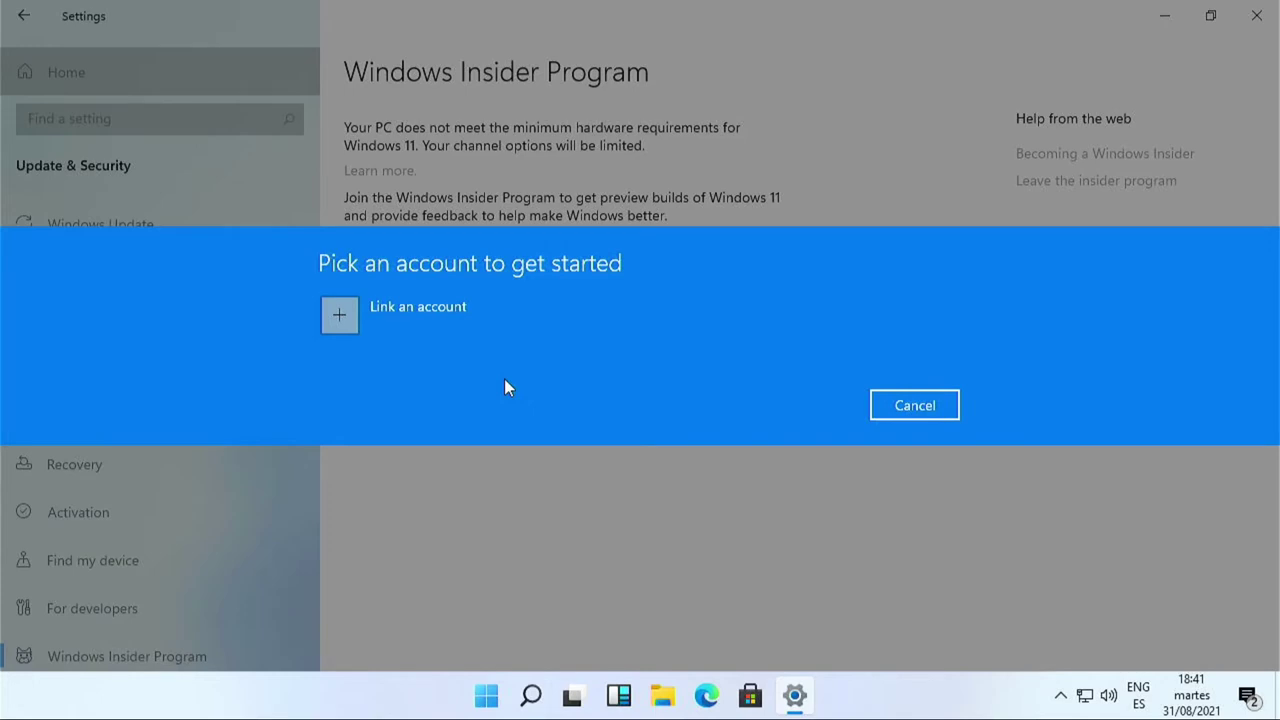
{"action": "left_click", "coordinate": [925, 408]}
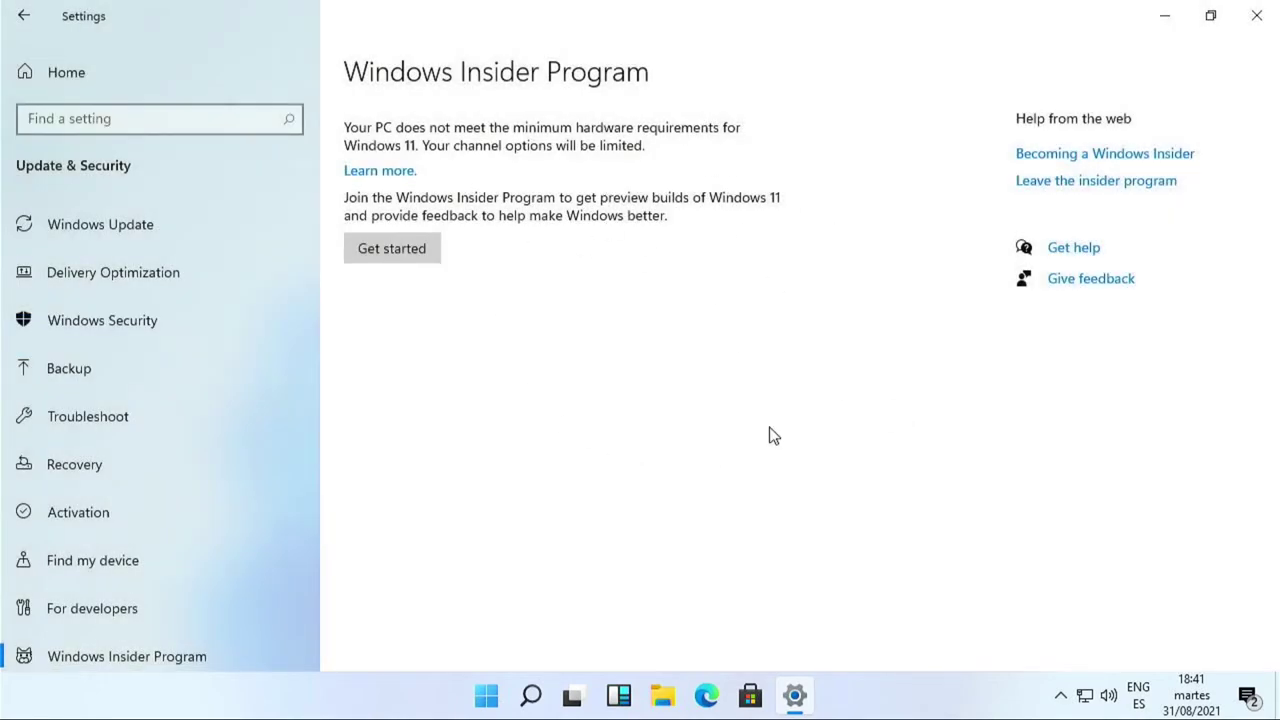
- Open the System About page and review the device and Windows specifications, highlighting the OS build and the Feature Experience Pack version
{"action": "left_click", "coordinate": [149, 68]}
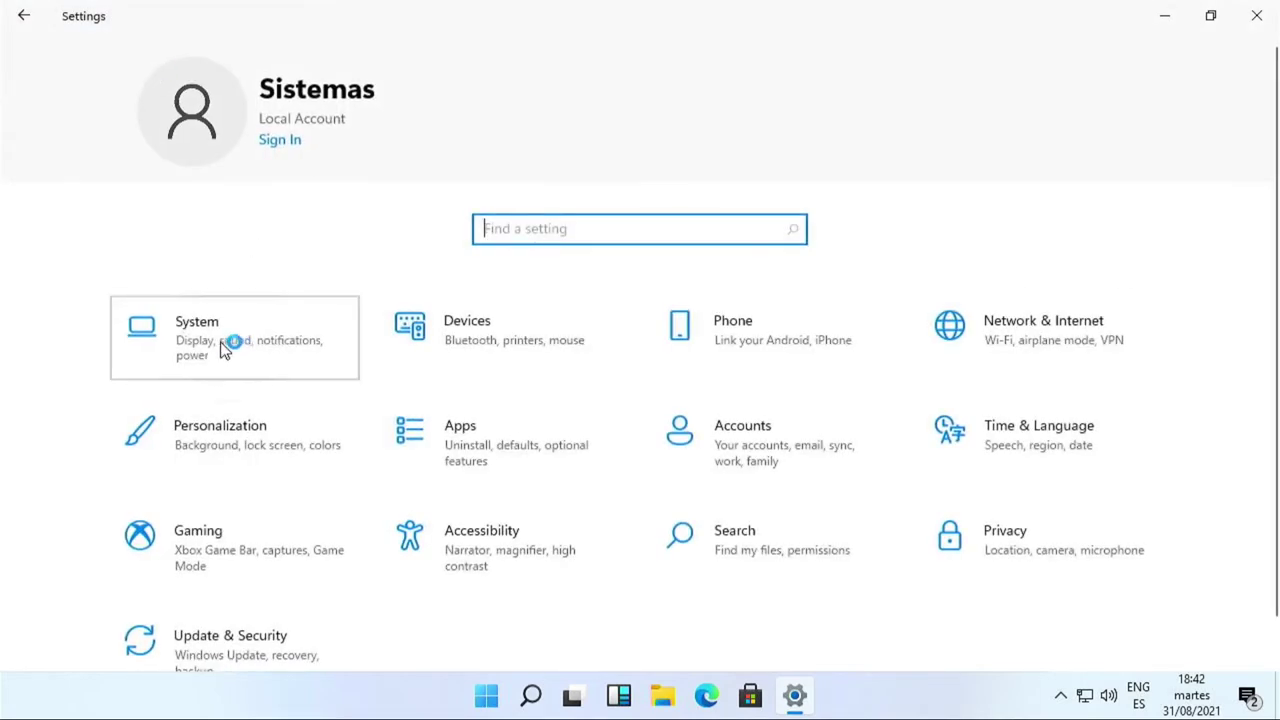
{"action": "key", "text": "Return"}
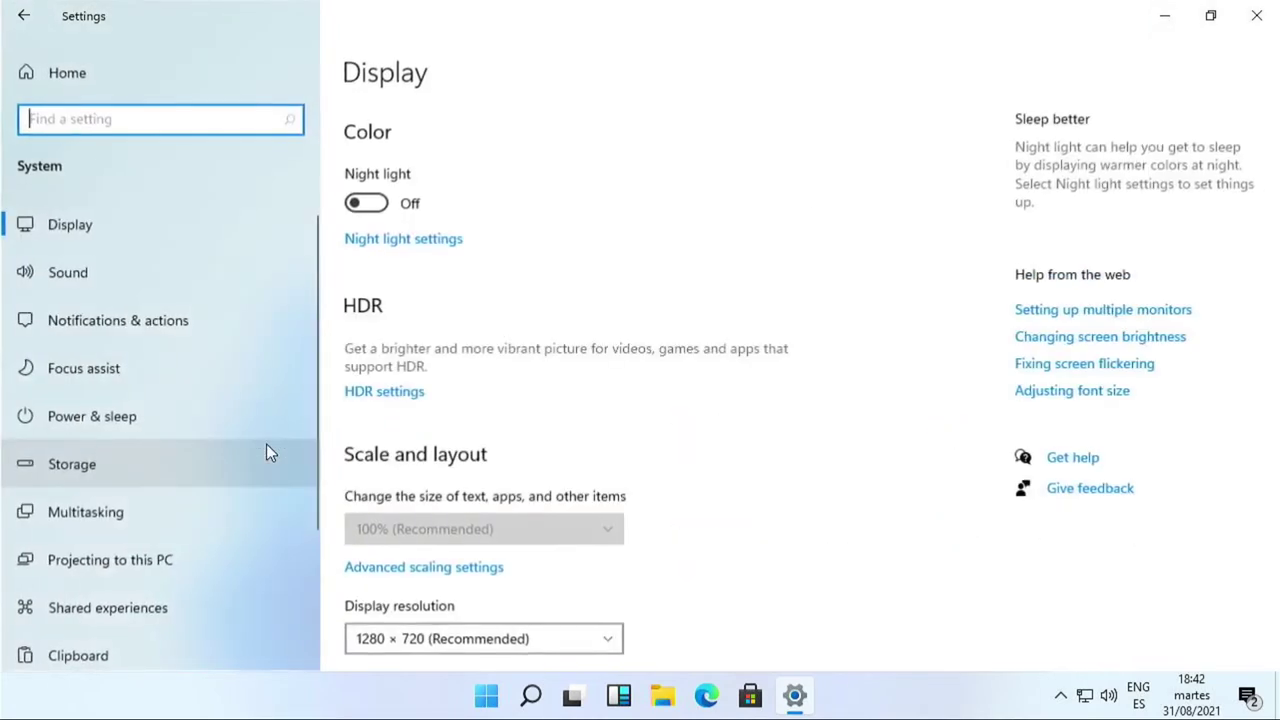
{"action": "scroll", "coordinate": [220, 560], "scroll_direction": "down", "scroll_amount": 2}
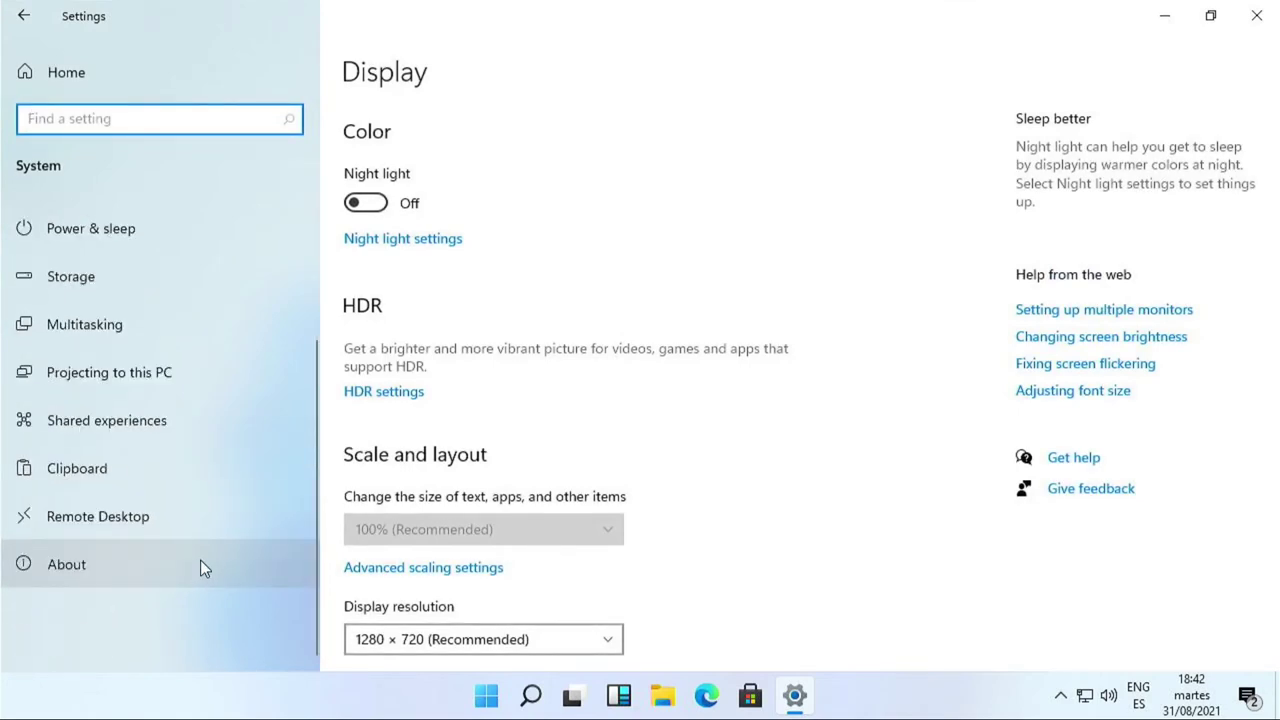
{"action": "left_click", "coordinate": [160, 563]}
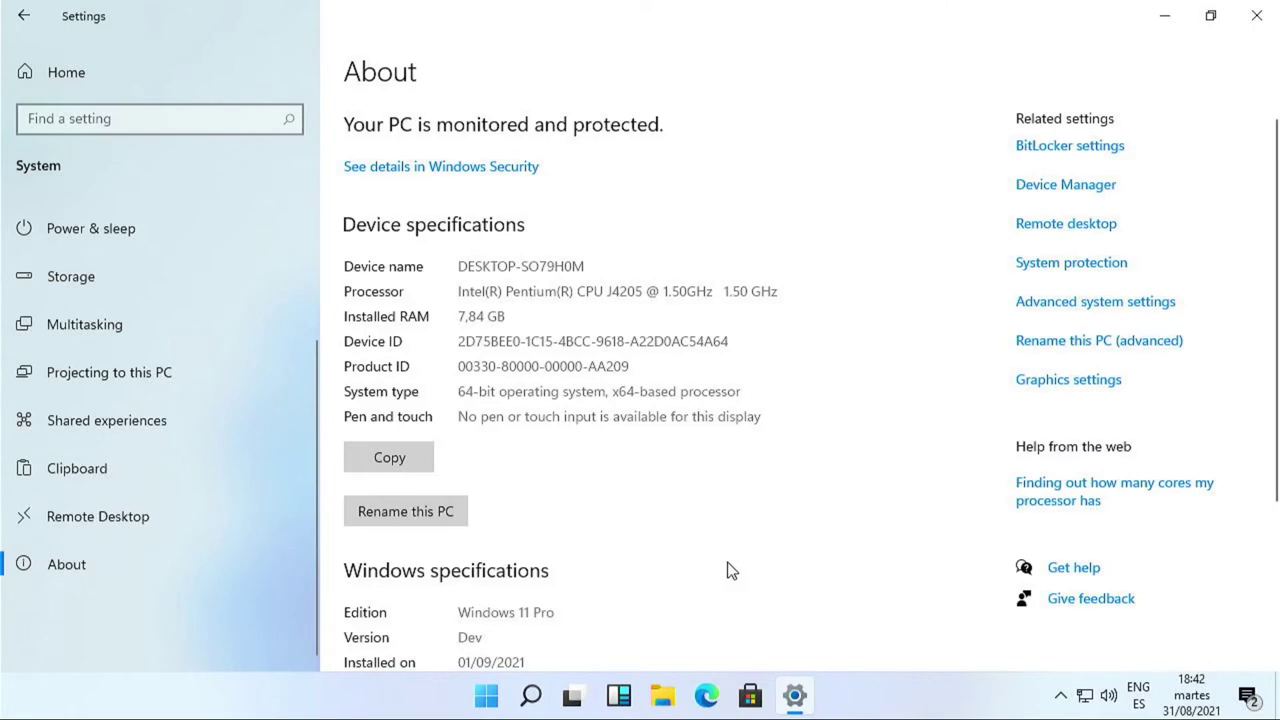
{"action": "scroll", "coordinate": [677, 591], "scroll_direction": "down", "scroll_amount": 3}
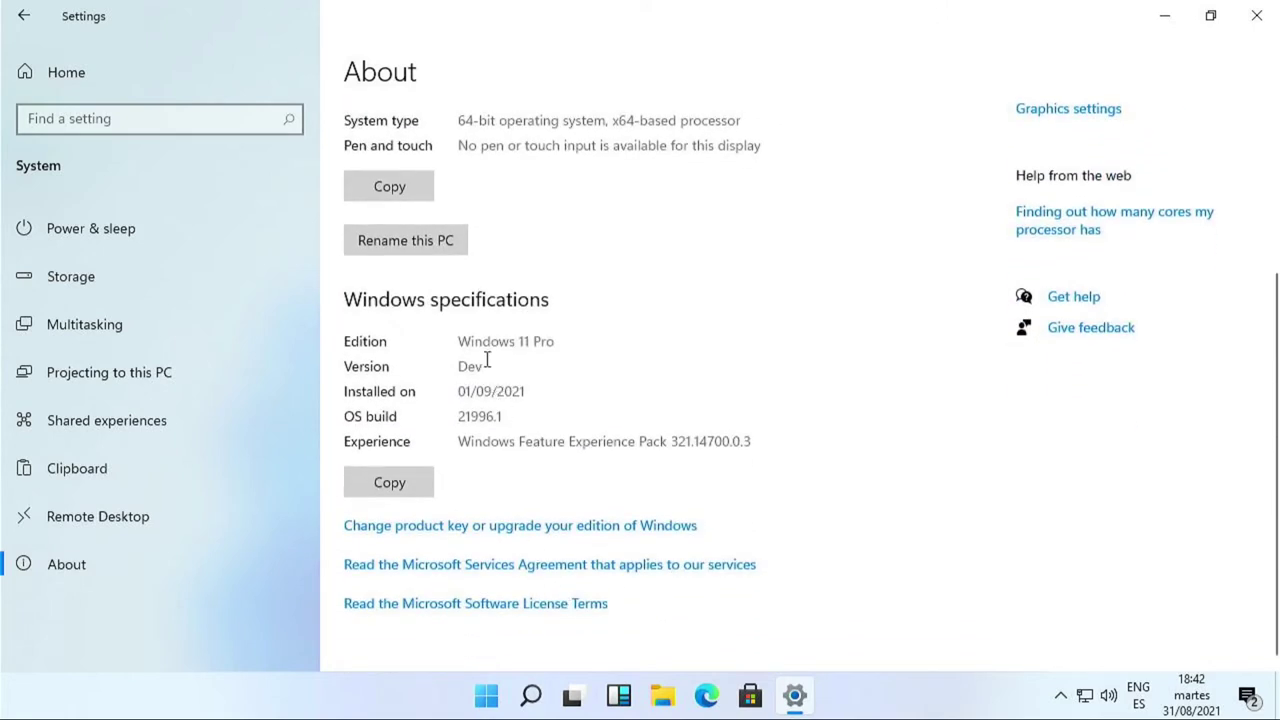
{"action": "left_click_drag", "start_coordinate": [487, 360], "coordinate": [456, 366]}
{"action": "left_click_drag", "start_coordinate": [512, 418], "coordinate": [453, 411]}
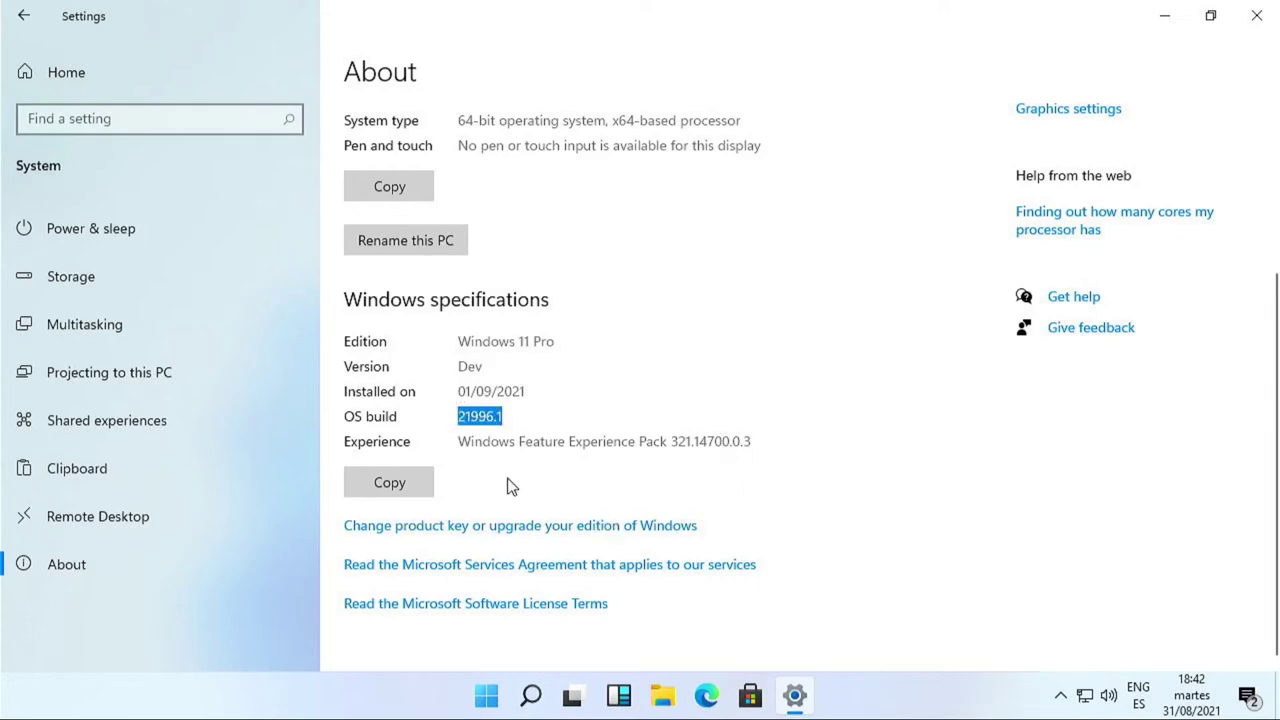
{"action": "left_click_drag", "start_coordinate": [683, 443], "coordinate": [757, 449]}
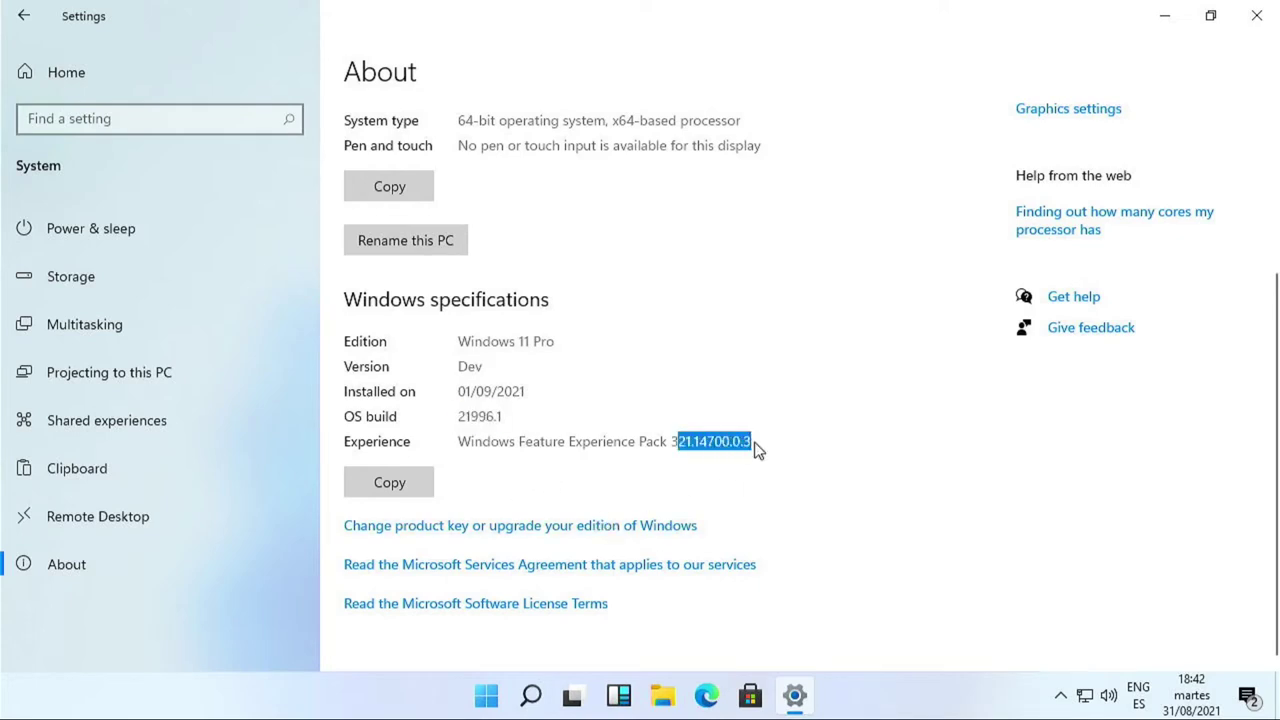
{"action": "scroll", "coordinate": [770, 490], "scroll_direction": "up", "scroll_amount": 3}
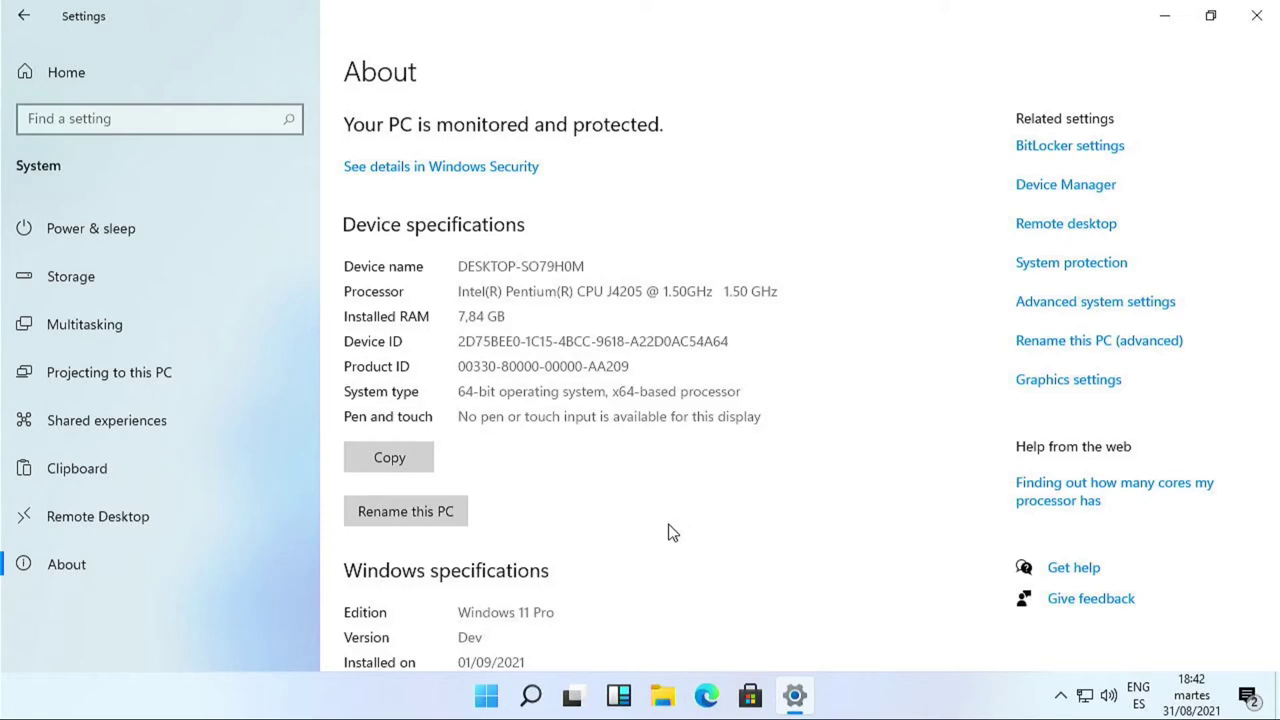
- Check the update installation progress in Windows Update and launch Microsoft Edge
{"action": "left_click", "coordinate": [40, 83]}
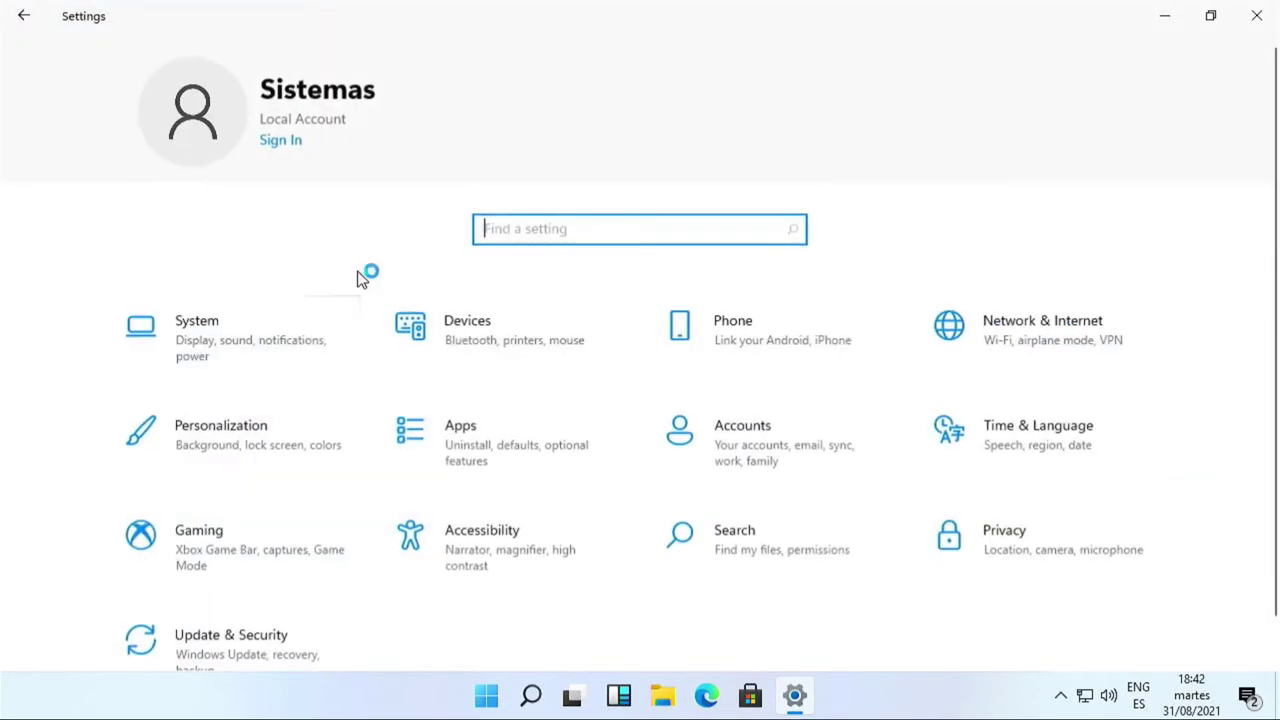
{"action": "left_click", "coordinate": [293, 658]}
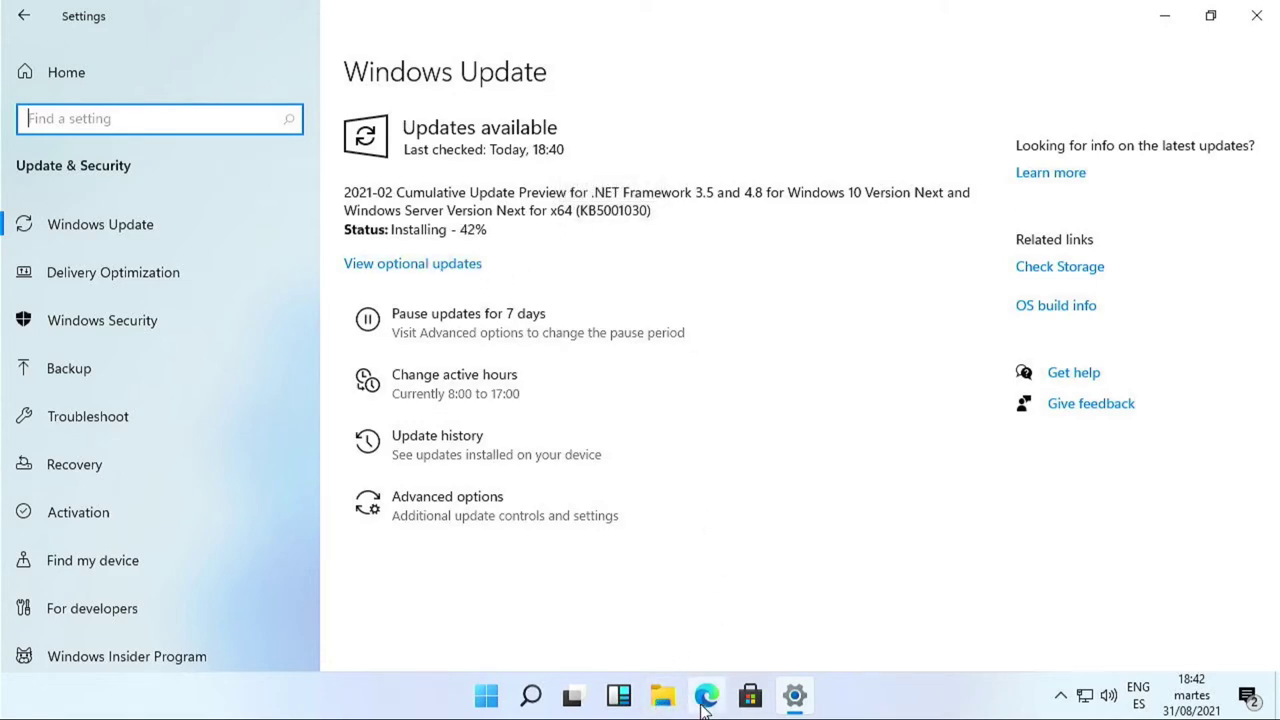
{"action": "left_click", "coordinate": [705, 700]}
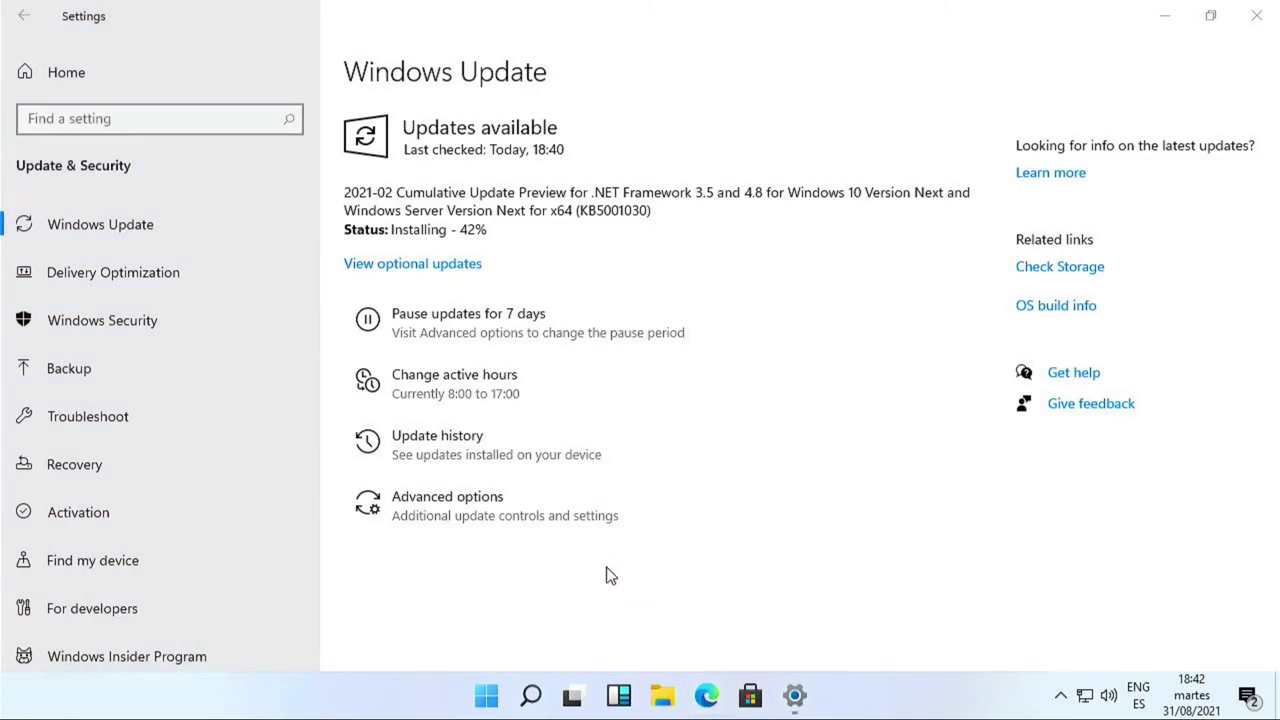
- Open the Start menu and look through both pages of pinned apps and the All apps list
{"action": "left_click", "coordinate": [486, 696]}
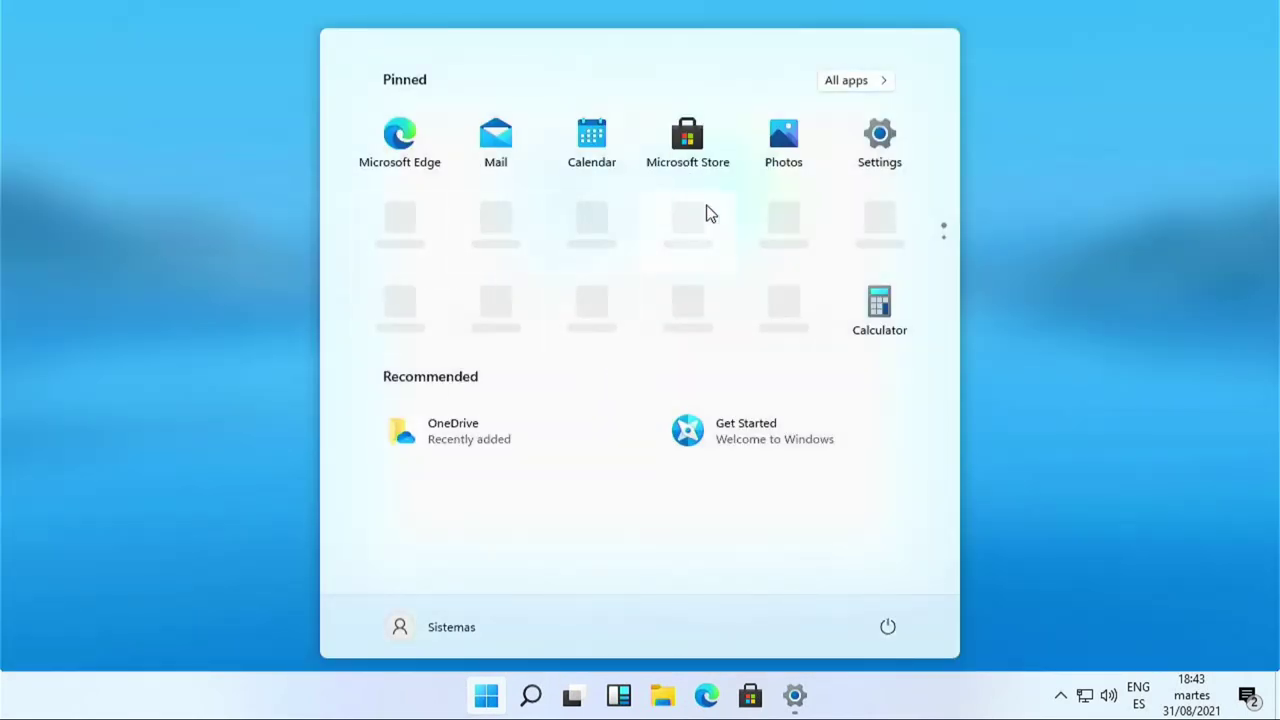
{"action": "left_click", "coordinate": [943, 244]}
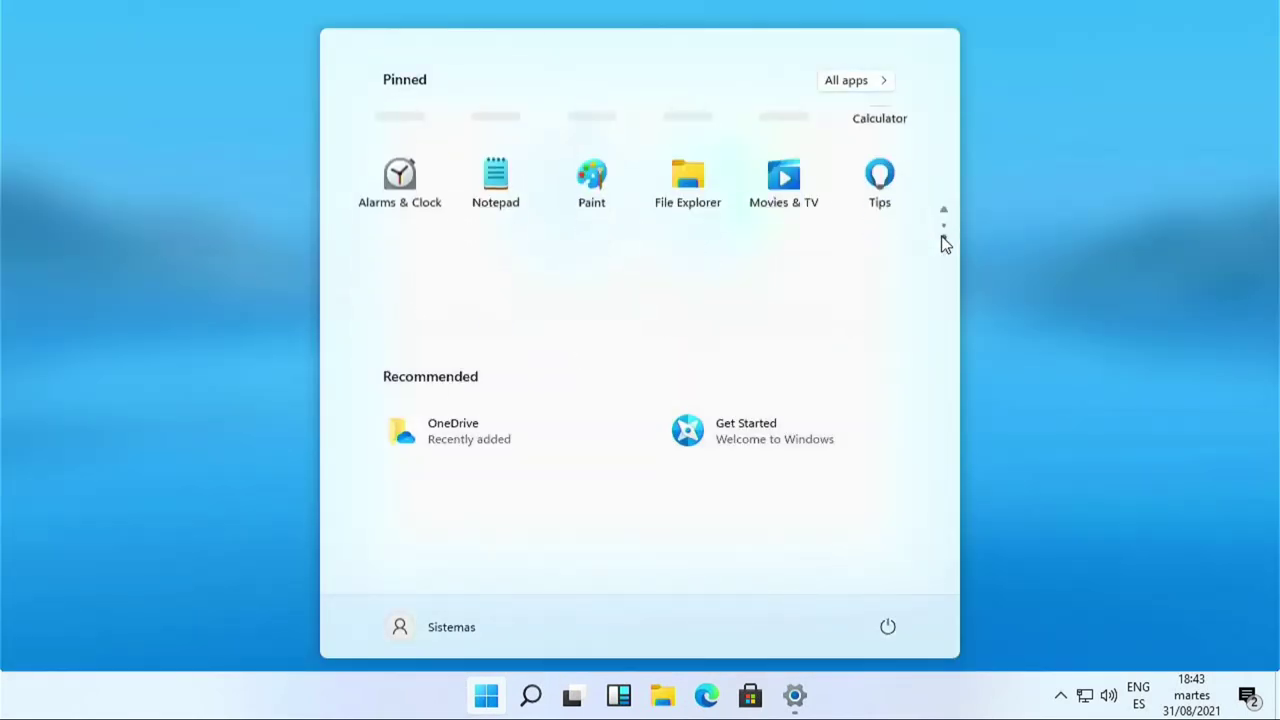
{"action": "scroll", "coordinate": [663, 229], "scroll_direction": "up", "scroll_amount": 1}
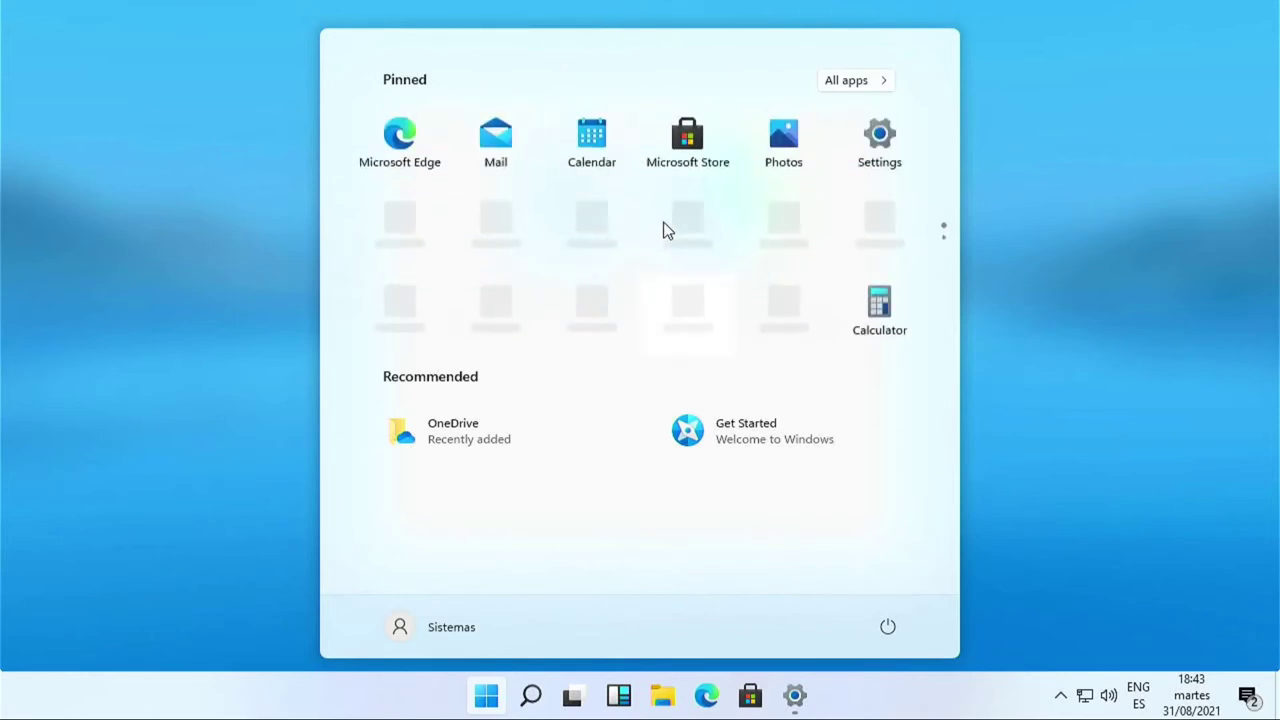
{"action": "scroll", "coordinate": [836, 127], "scroll_direction": "down", "scroll_amount": 1}
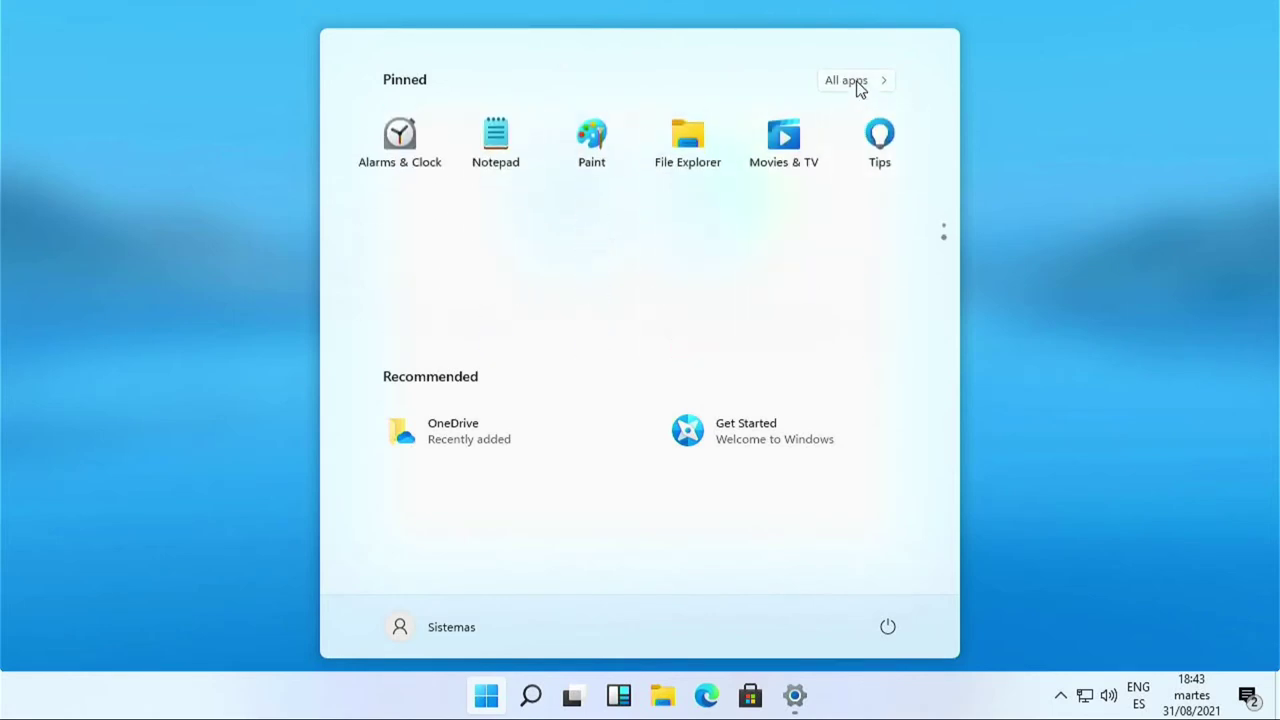
{"action": "left_click", "coordinate": [850, 82]}
{"action": "scroll", "coordinate": [577, 287], "scroll_direction": "down", "scroll_amount": 7}
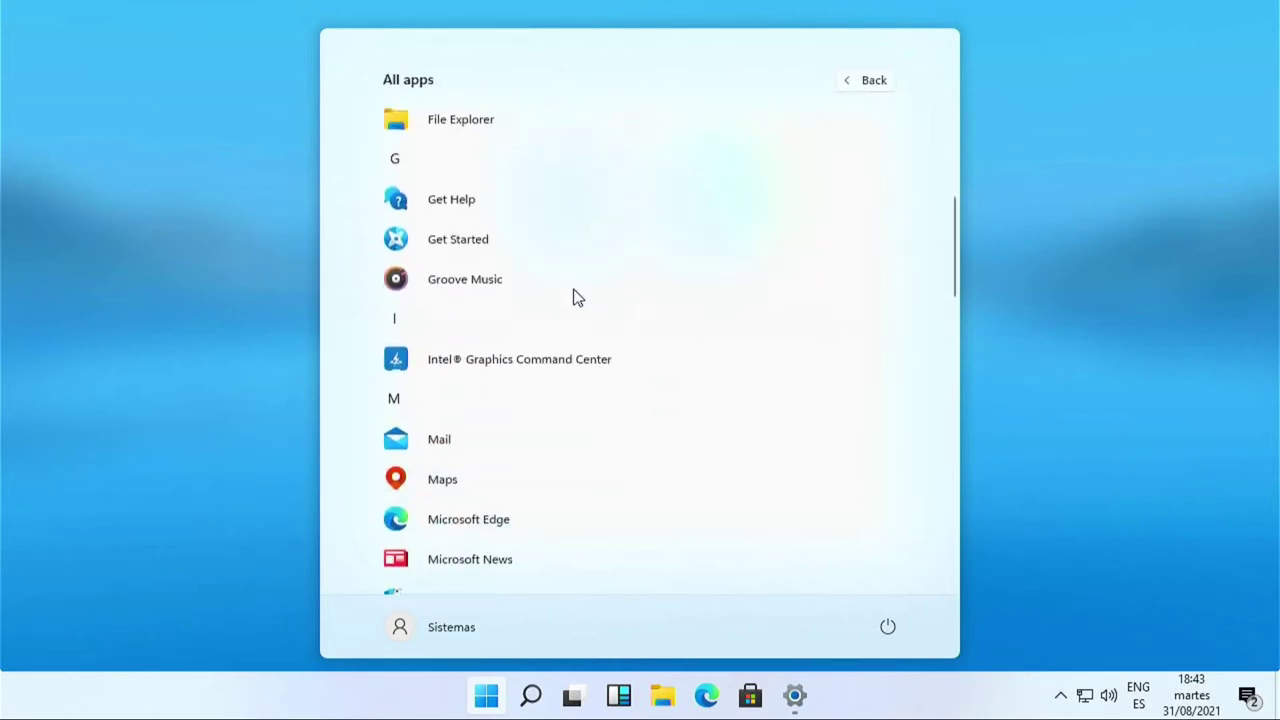
{"action": "scroll", "coordinate": [570, 345], "scroll_direction": "down", "scroll_amount": 5}
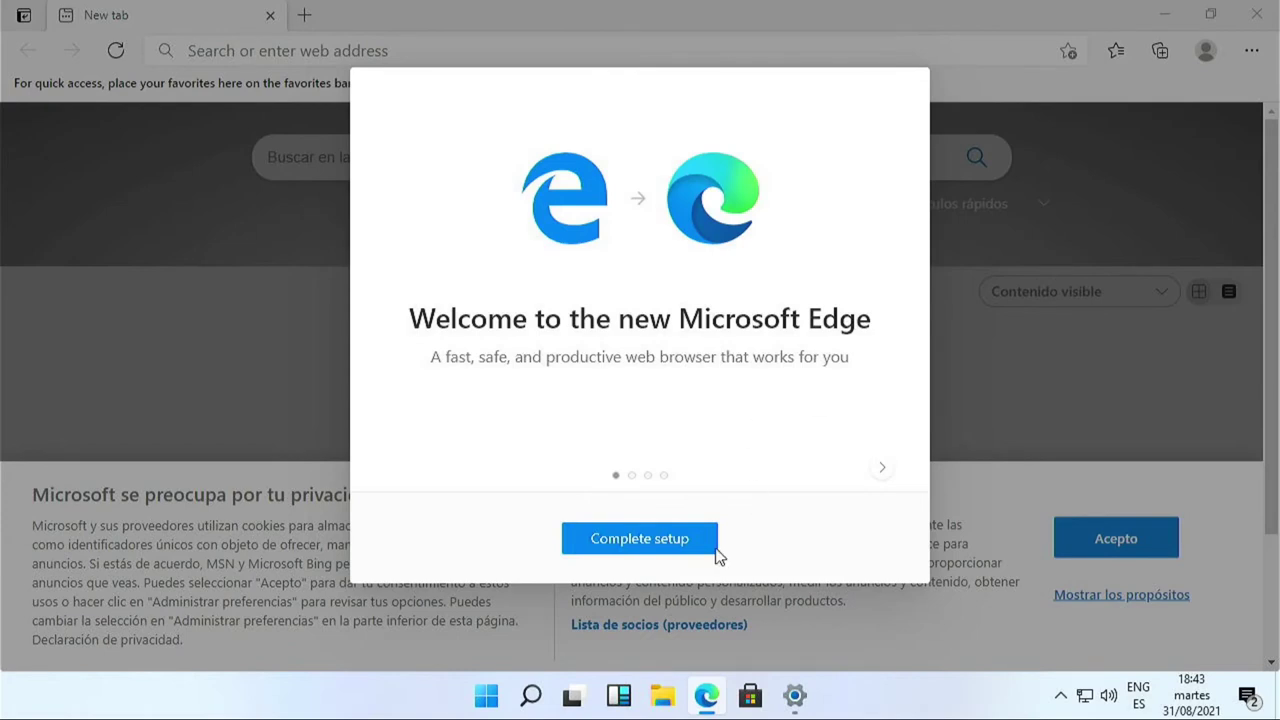
- Complete the Microsoft Edge first-run setup without signing in and accept the Microsoft privacy notice
{"action": "left_click", "coordinate": [634, 546]}
{"action": "left_click", "coordinate": [820, 551]}
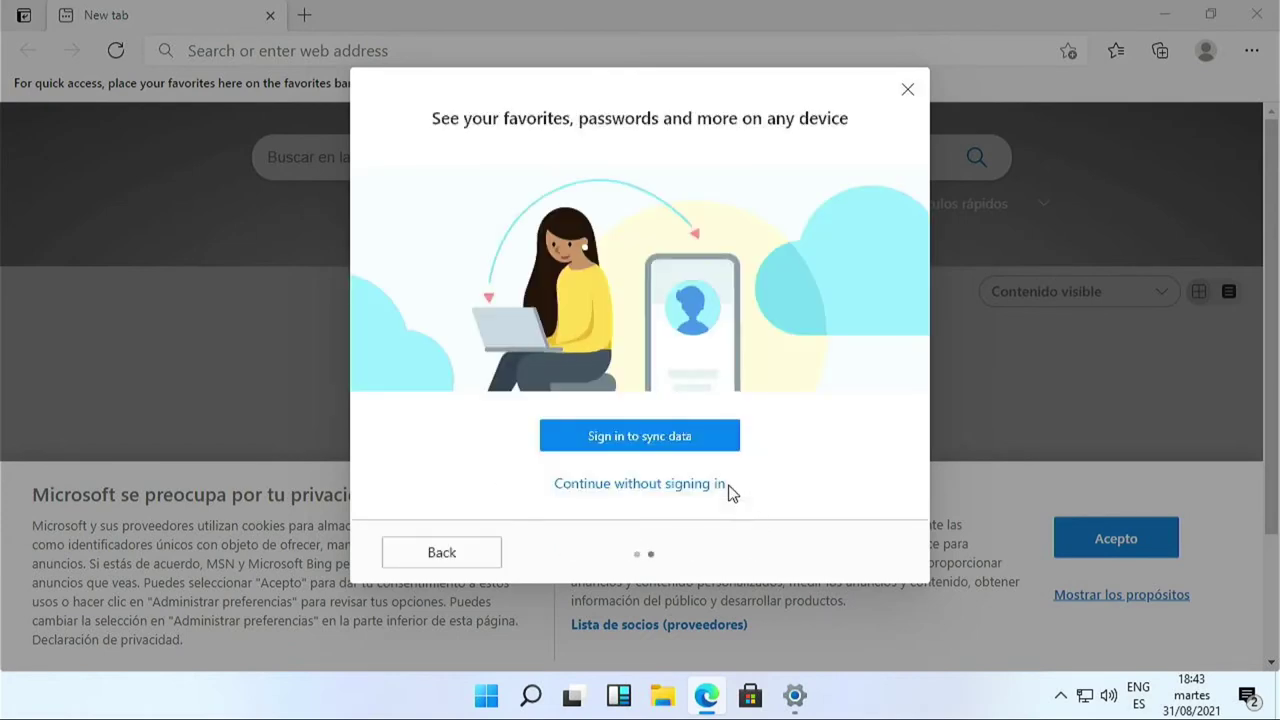
{"action": "left_click", "coordinate": [595, 490]}
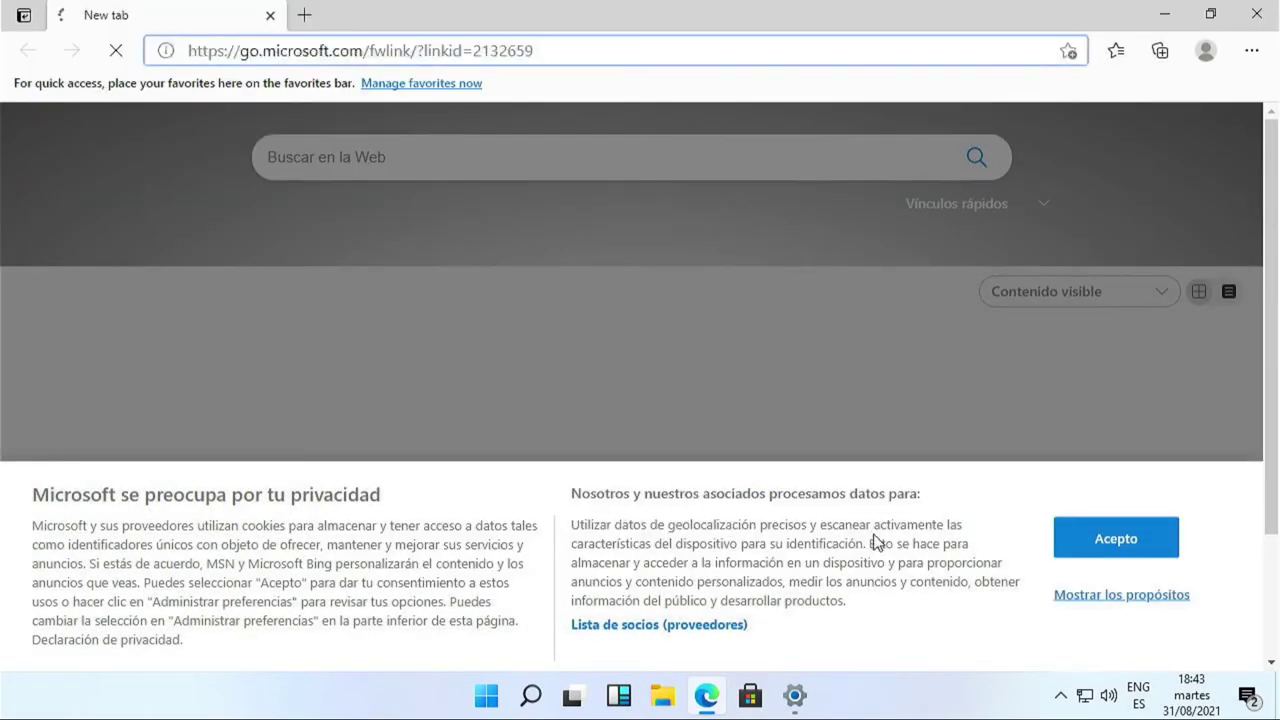
{"action": "left_click", "coordinate": [1128, 545]}
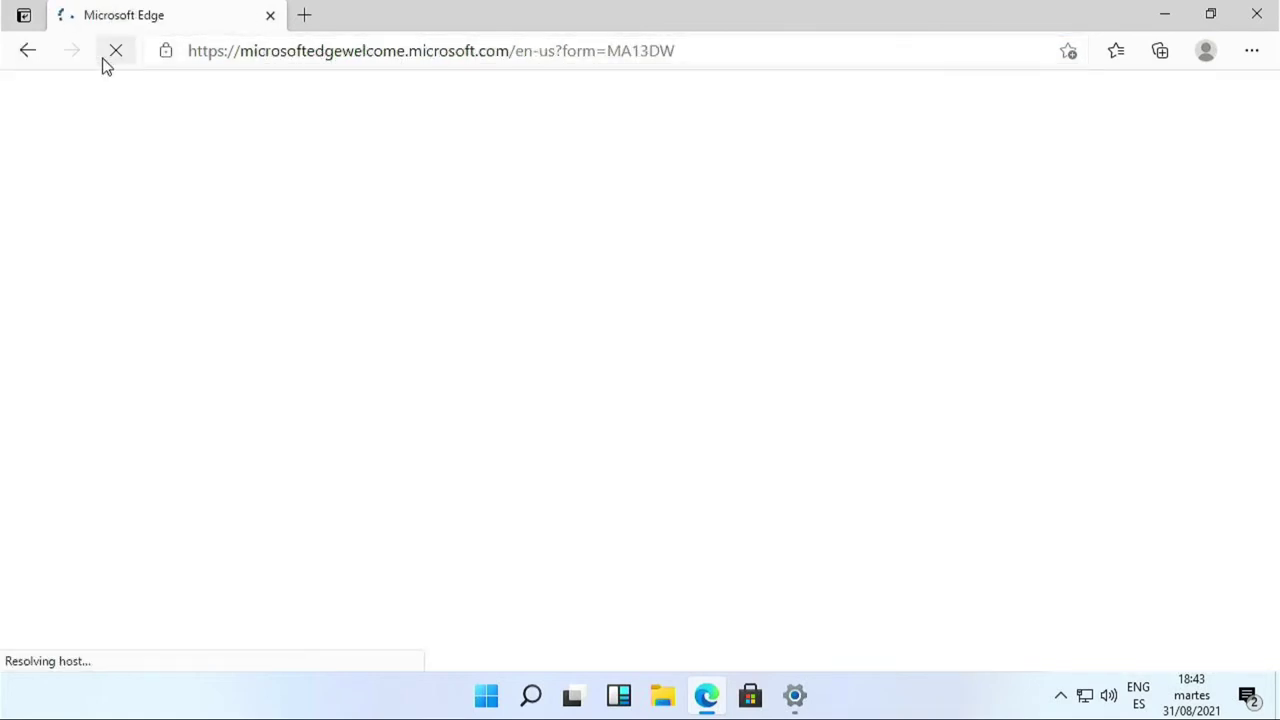
{"action": "left_click", "coordinate": [248, 52]}
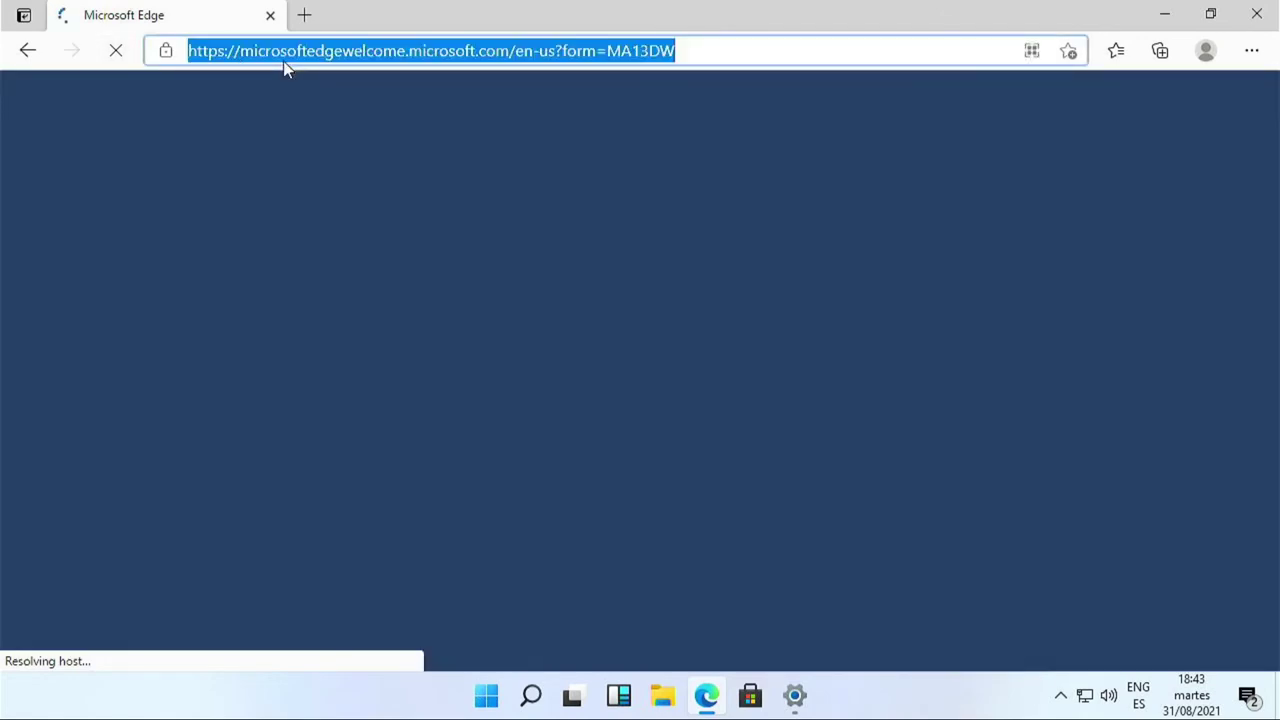
{"action": "type", "text": "gg"}
{"action": "key", "text": "BackSpace"}
{"action": "key", "text": "BackSpace"}
{"action": "type", "text": "www.ninite.com"}
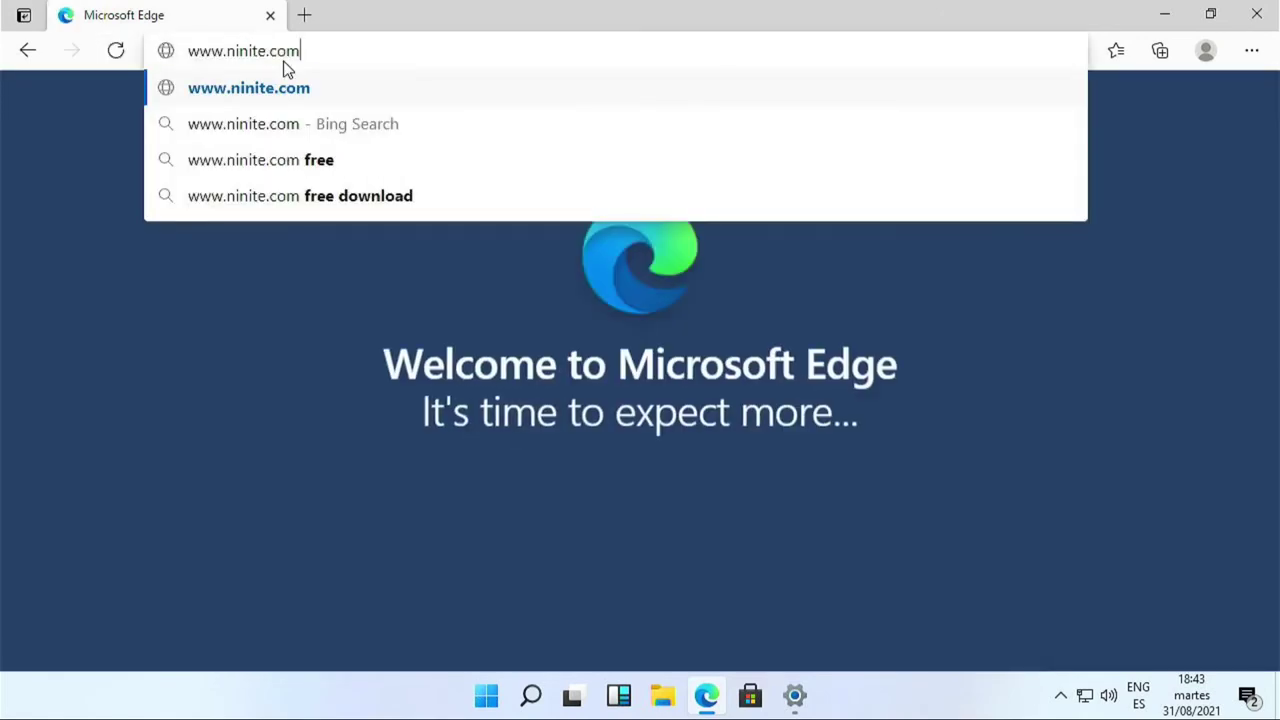
{"action": "key", "text": "Return"}
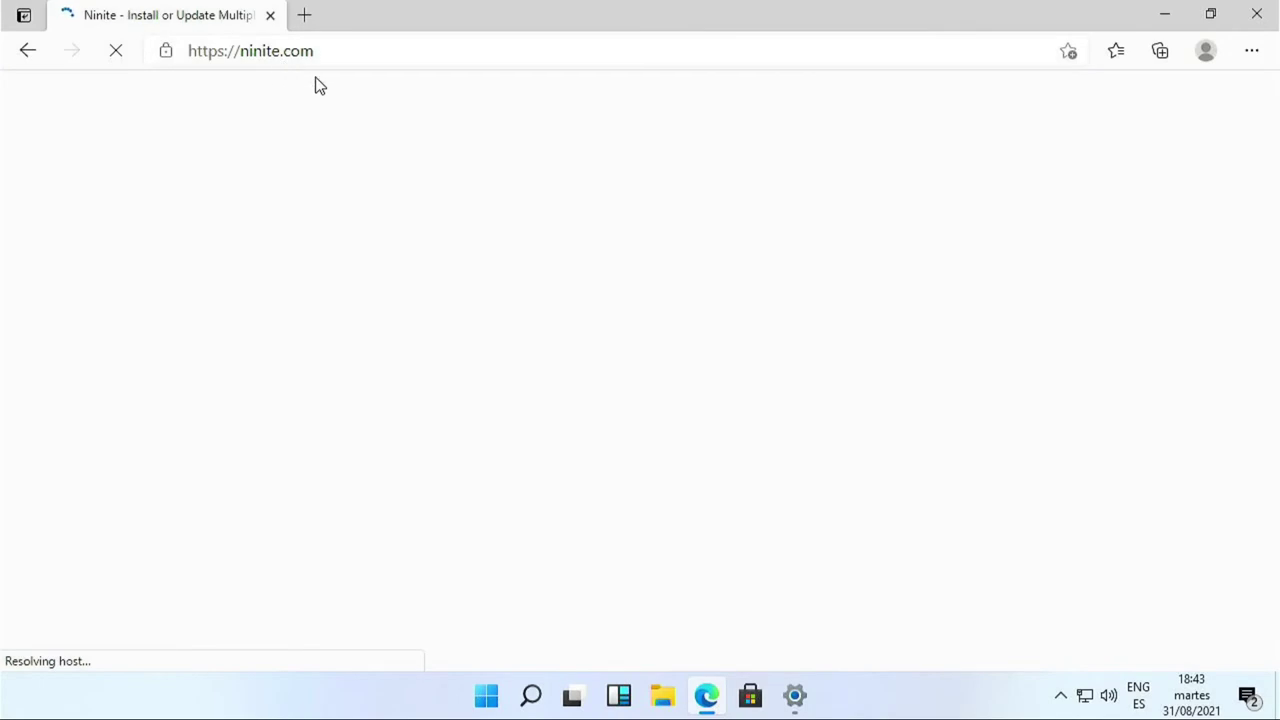
- Select VLC, TeraCopy, Notepad++ and Firefox in the Ninite app list
{"action": "scroll", "coordinate": [609, 397], "scroll_direction": "down", "scroll_amount": 5}
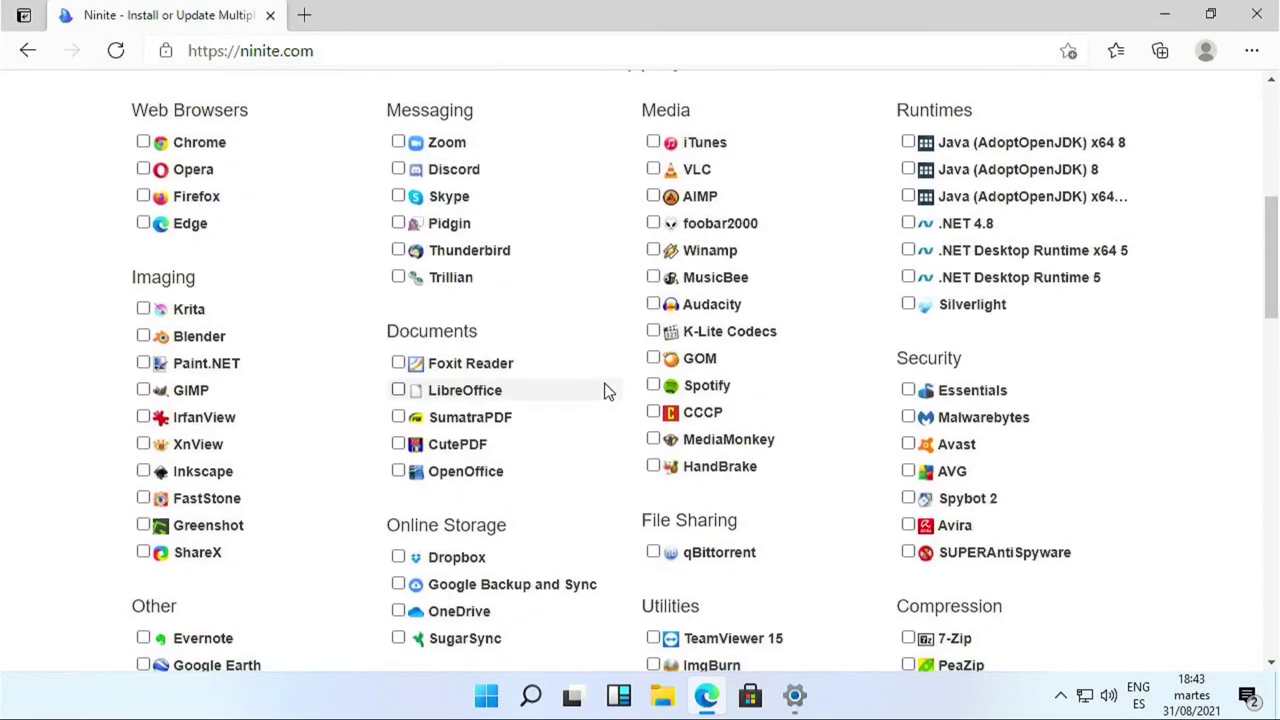
{"action": "left_click", "coordinate": [656, 171]}
{"action": "scroll", "coordinate": [500, 450], "scroll_direction": "down", "scroll_amount": 3}
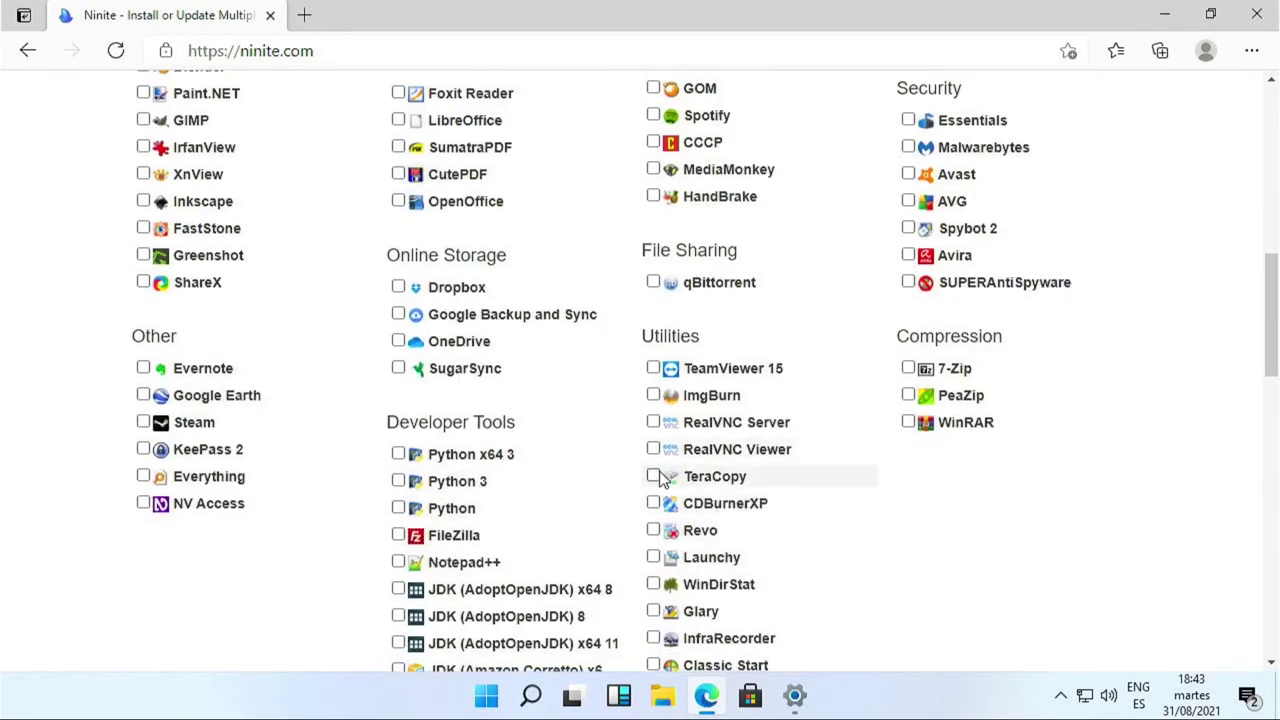
{"action": "scroll", "coordinate": [652, 485], "scroll_direction": "down", "scroll_amount": 1}
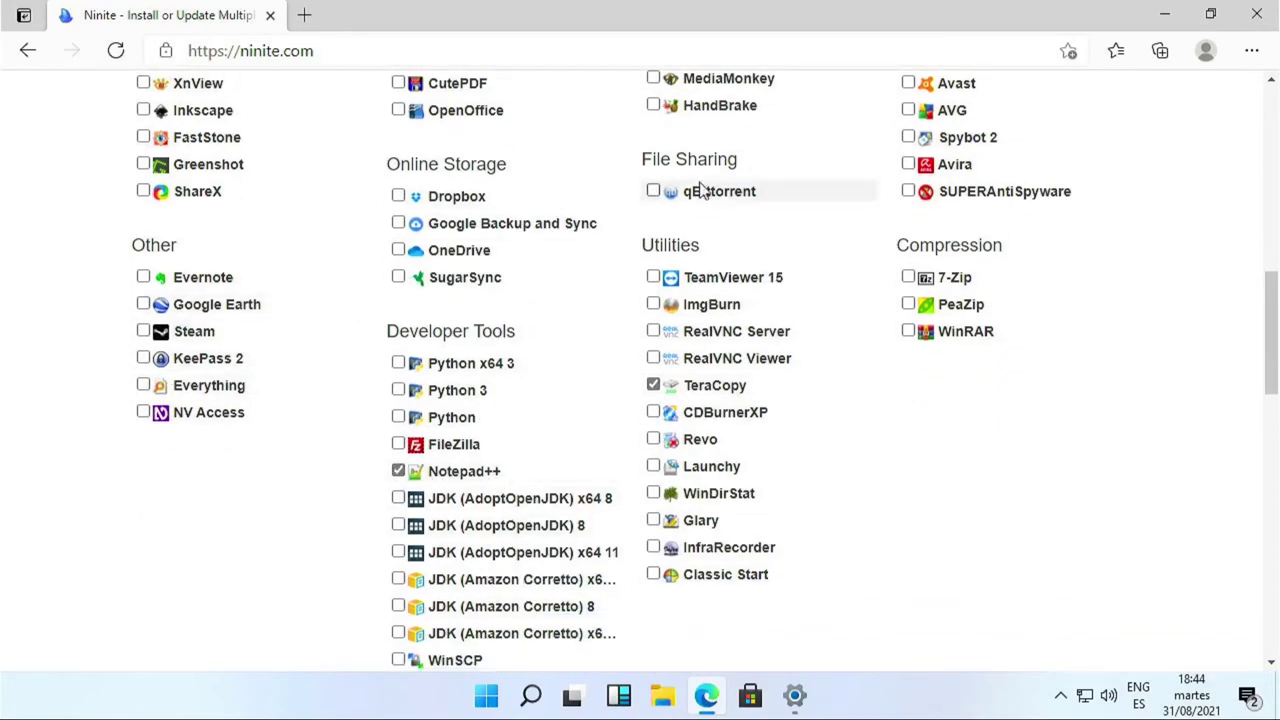
{"action": "scroll", "coordinate": [549, 229], "scroll_direction": "up", "scroll_amount": 5}
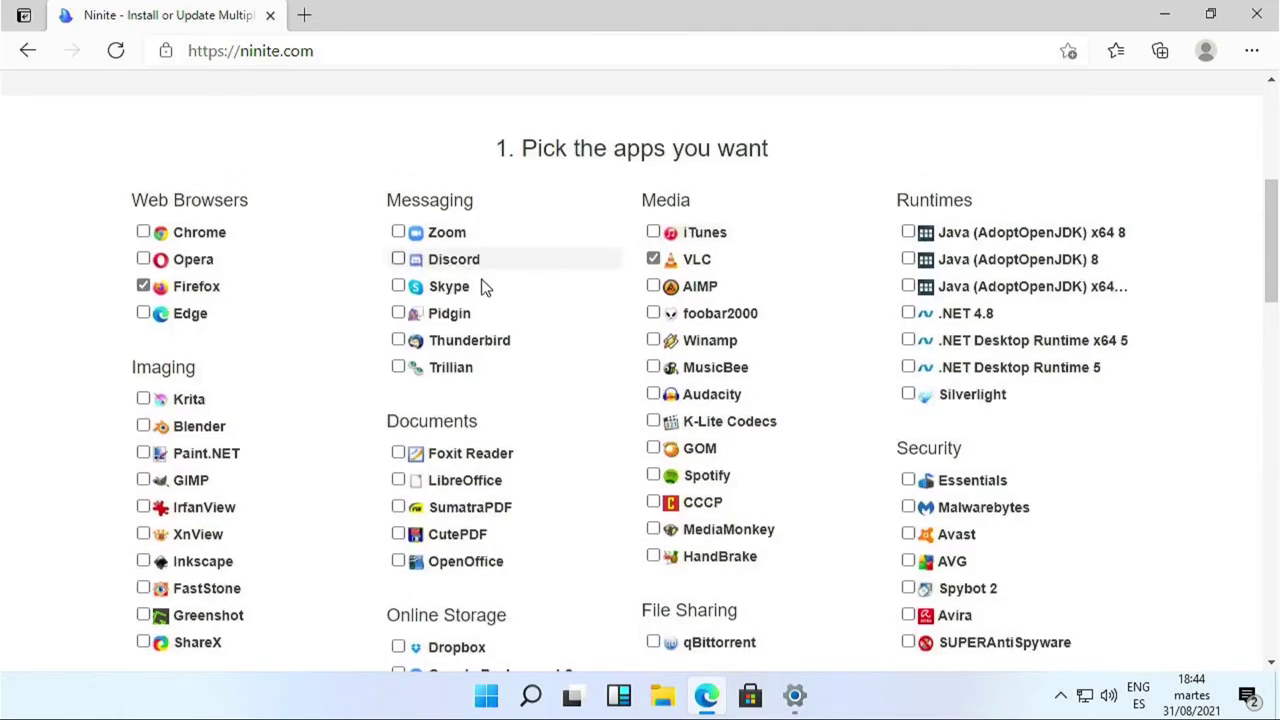
- Add 7-Zip, PuTTY and Steam to the Ninite app selection
{"action": "scroll", "coordinate": [850, 360], "scroll_direction": "down", "scroll_amount": 4}
{"action": "scroll", "coordinate": [848, 360], "scroll_direction": "down", "scroll_amount": 2}
{"action": "left_click", "coordinate": [909, 184]}
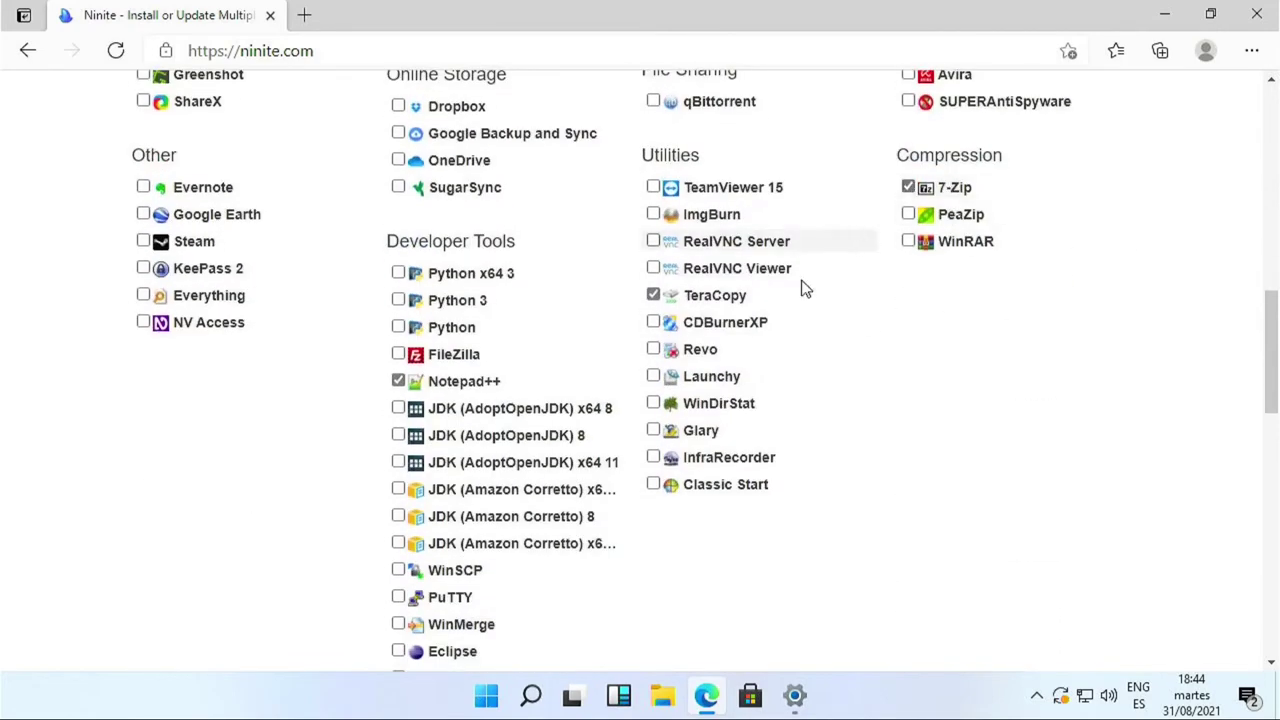
{"action": "scroll", "coordinate": [538, 433], "scroll_direction": "down", "scroll_amount": 5}
{"action": "scroll", "coordinate": [420, 238], "scroll_direction": "up", "scroll_amount": 2}
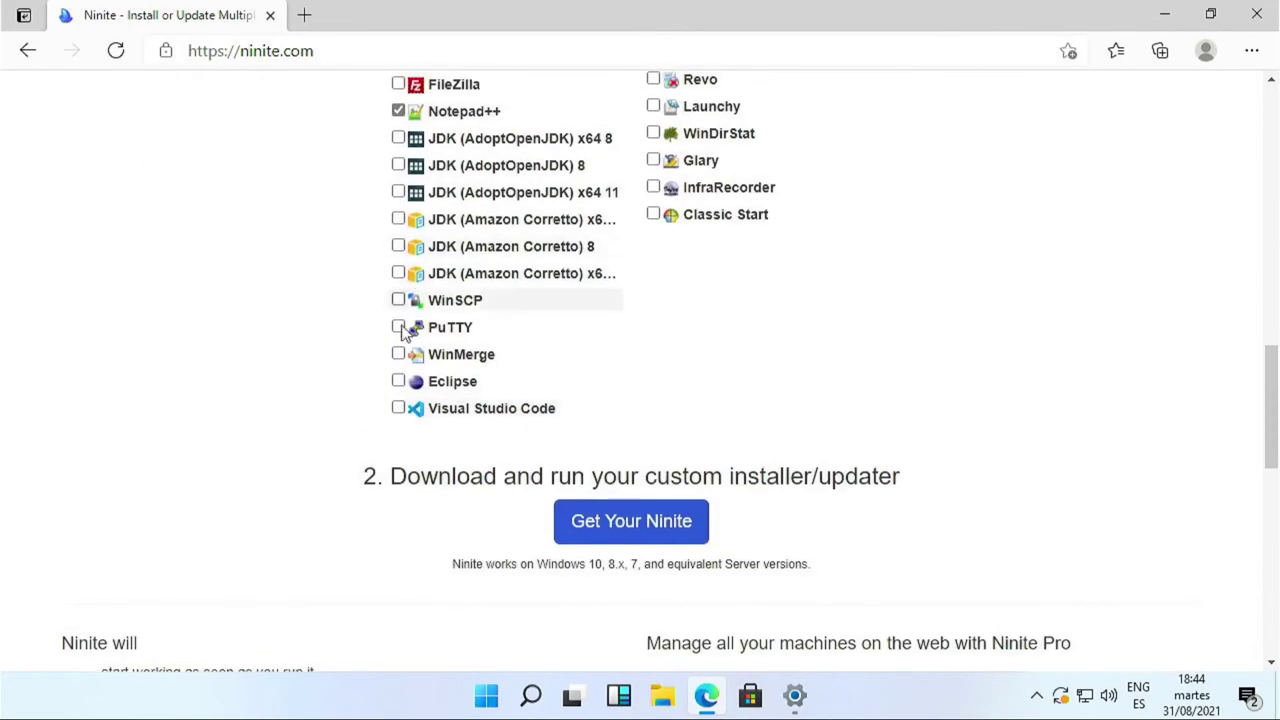
{"action": "left_click", "coordinate": [398, 328]}
{"action": "scroll", "coordinate": [398, 330], "scroll_direction": "up", "scroll_amount": 6}
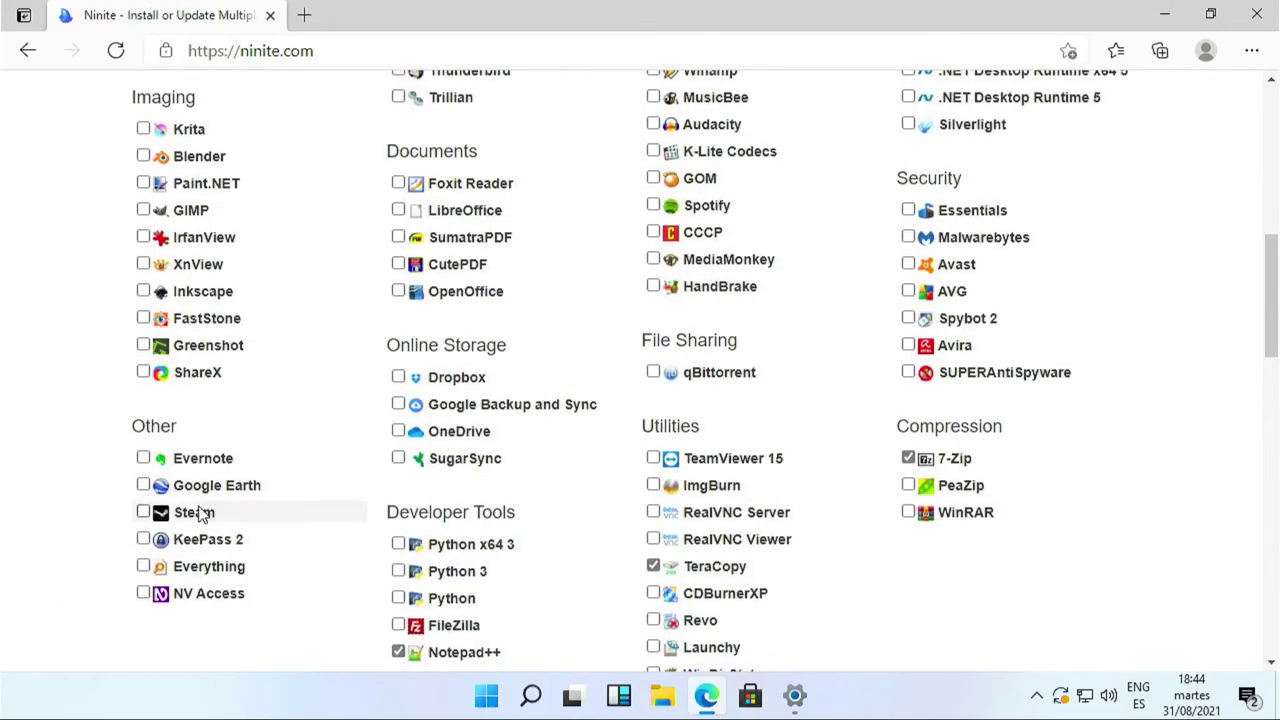
{"action": "scroll", "coordinate": [444, 556], "scroll_direction": "down", "scroll_amount": 5}
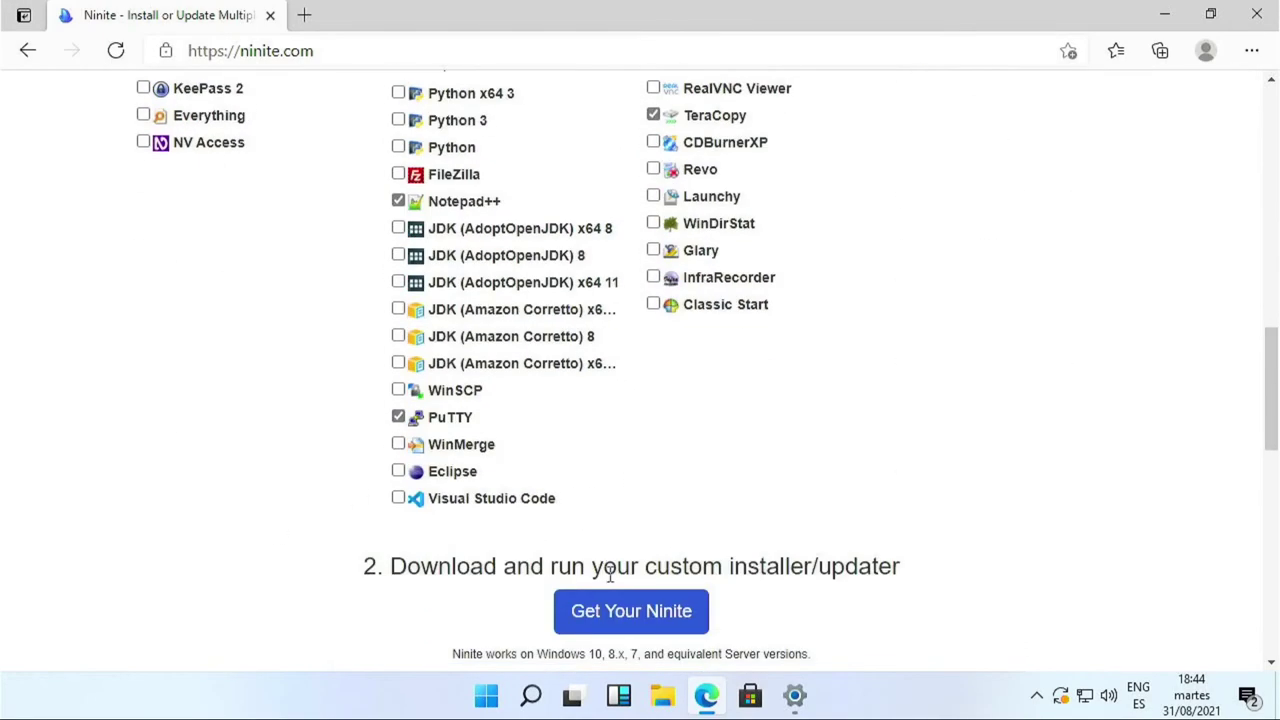
- Download the custom Ninite installer, run it and allow it to make changes to the device
{"action": "left_click", "coordinate": [680, 628]}
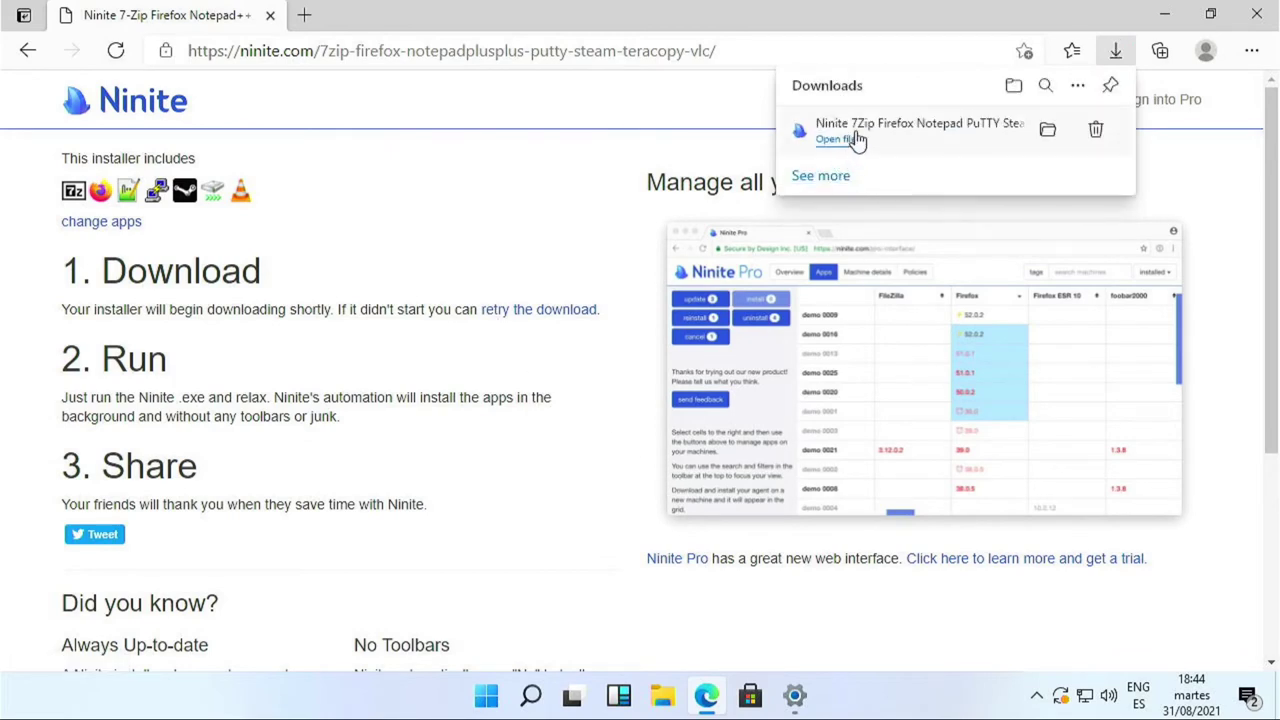
{"action": "left_click", "coordinate": [838, 140]}
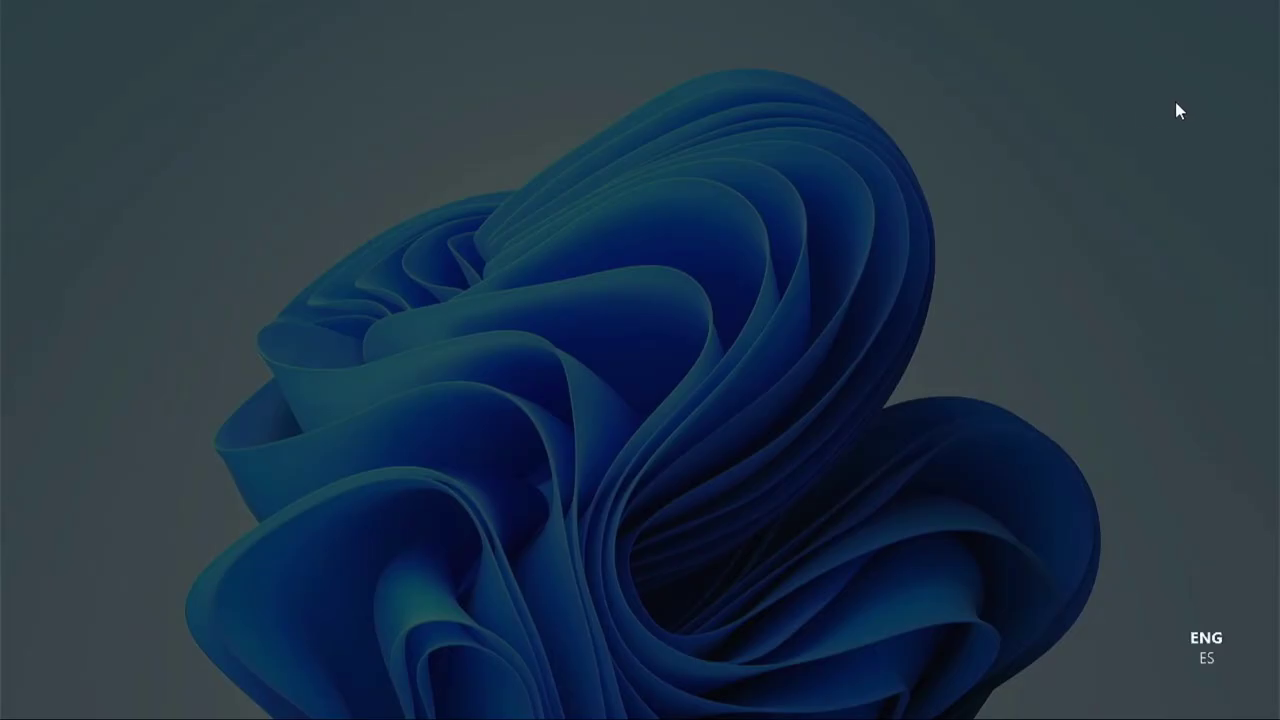
{"action": "left_click", "coordinate": [582, 478]}
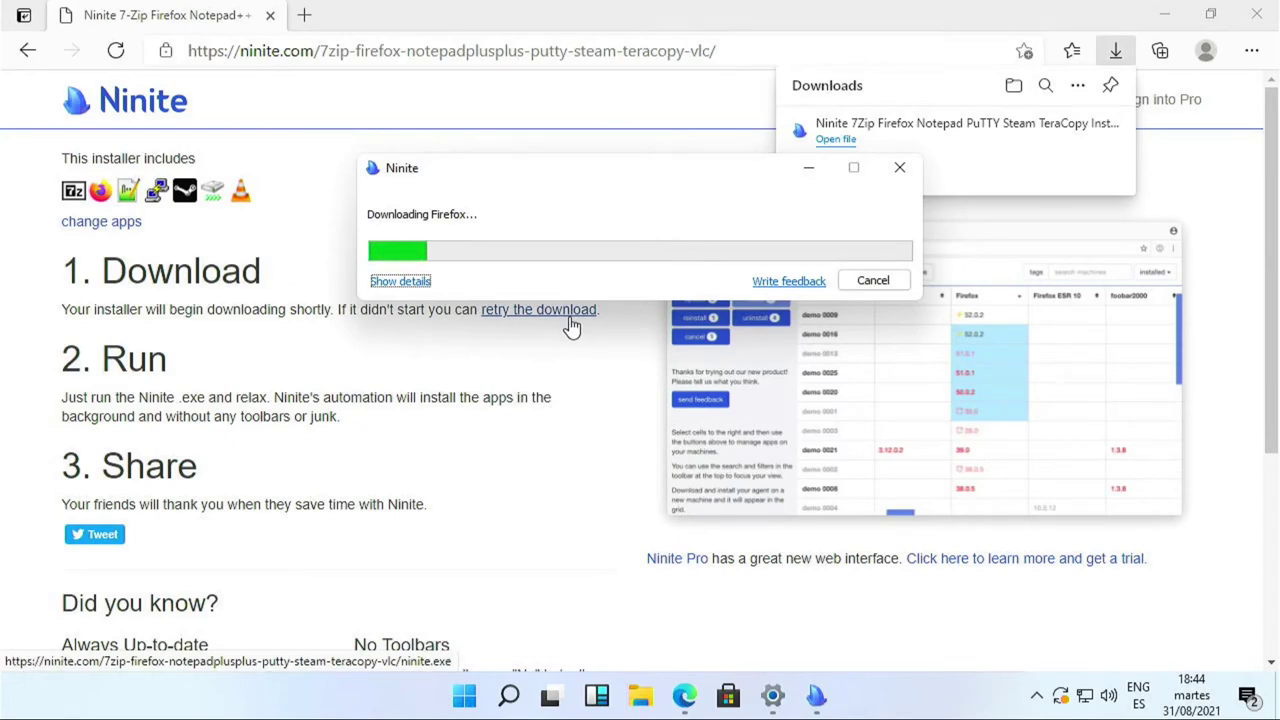
- Open the Windows sound scheme settings and preview the Asterisk, Device Connect and Desktop Mail Notification sounds
{"action": "right_click", "coordinate": [1108, 695]}
{"action": "left_click", "coordinate": [1100, 624]}
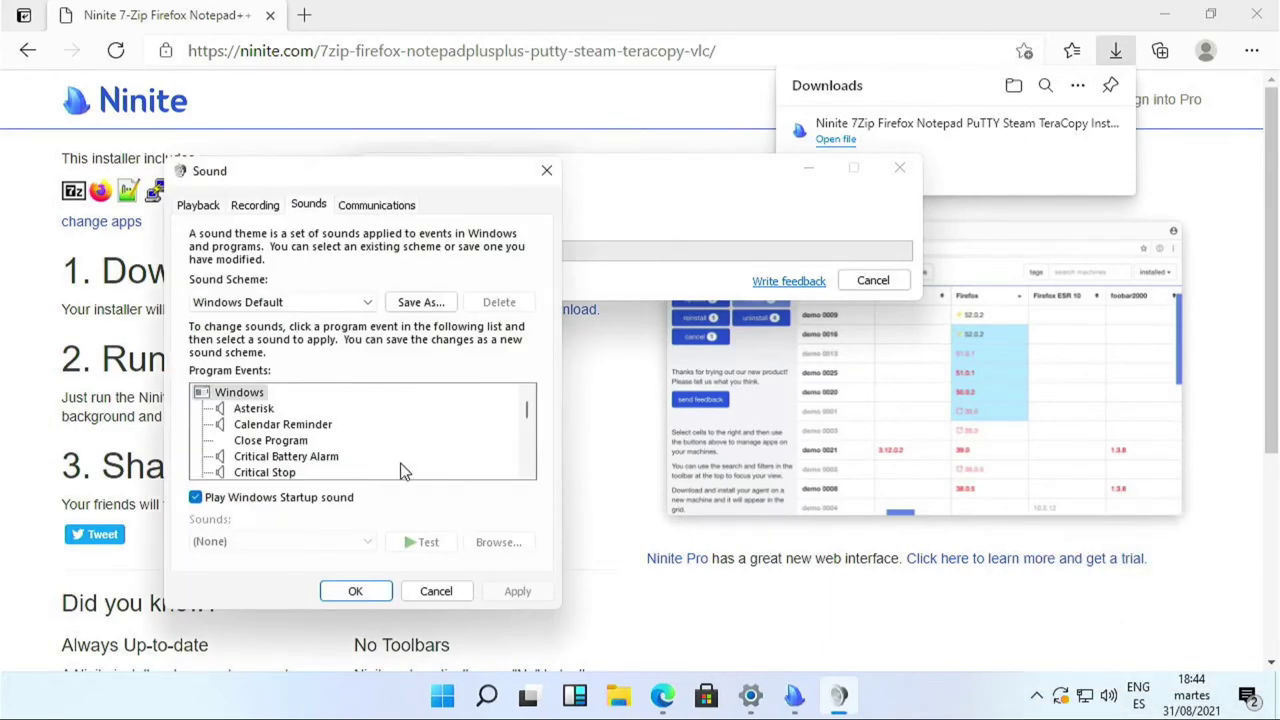
{"action": "left_click", "coordinate": [253, 410]}
{"action": "left_click", "coordinate": [430, 542]}
{"action": "scroll", "coordinate": [392, 450], "scroll_direction": "down", "scroll_amount": 1}
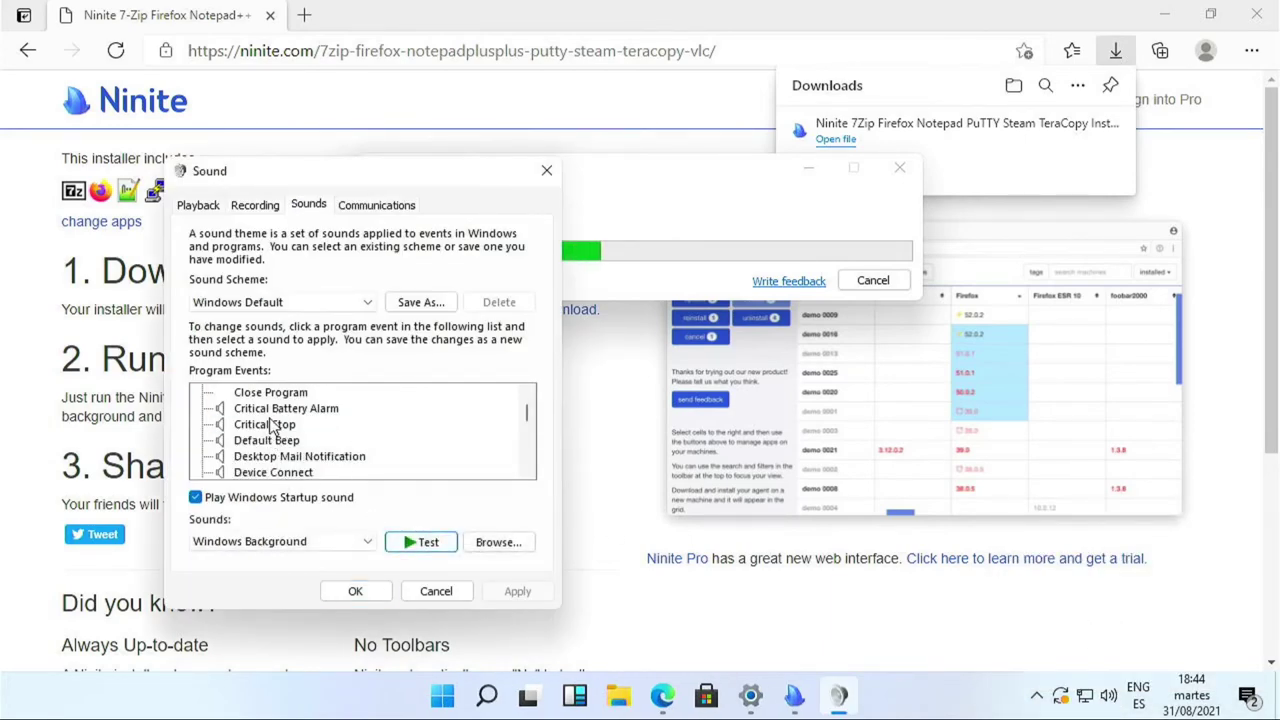
{"action": "left_click", "coordinate": [274, 471]}
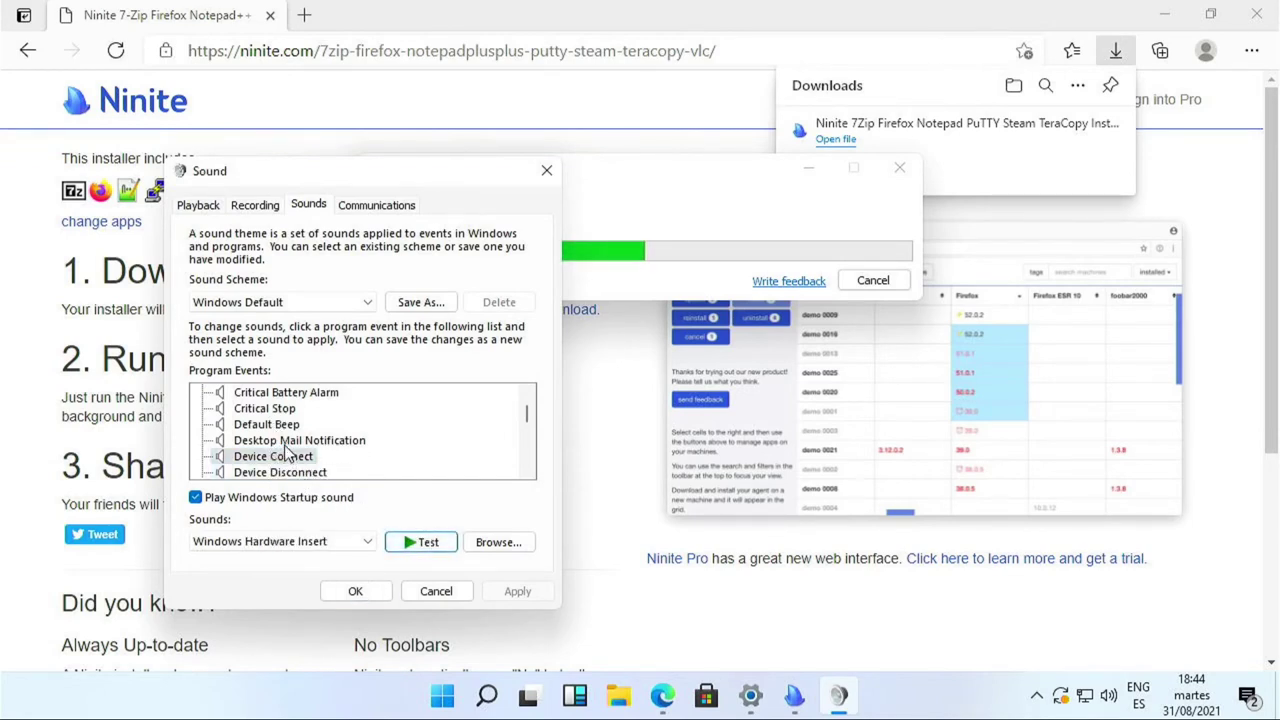
{"action": "left_click", "coordinate": [286, 442]}
- Look through the program events list in the Sound dialog, checking the sound assigned to System Notification
{"action": "scroll", "coordinate": [288, 453], "scroll_direction": "down", "scroll_amount": 3}
{"action": "scroll", "coordinate": [288, 453], "scroll_direction": "down", "scroll_amount": 15}
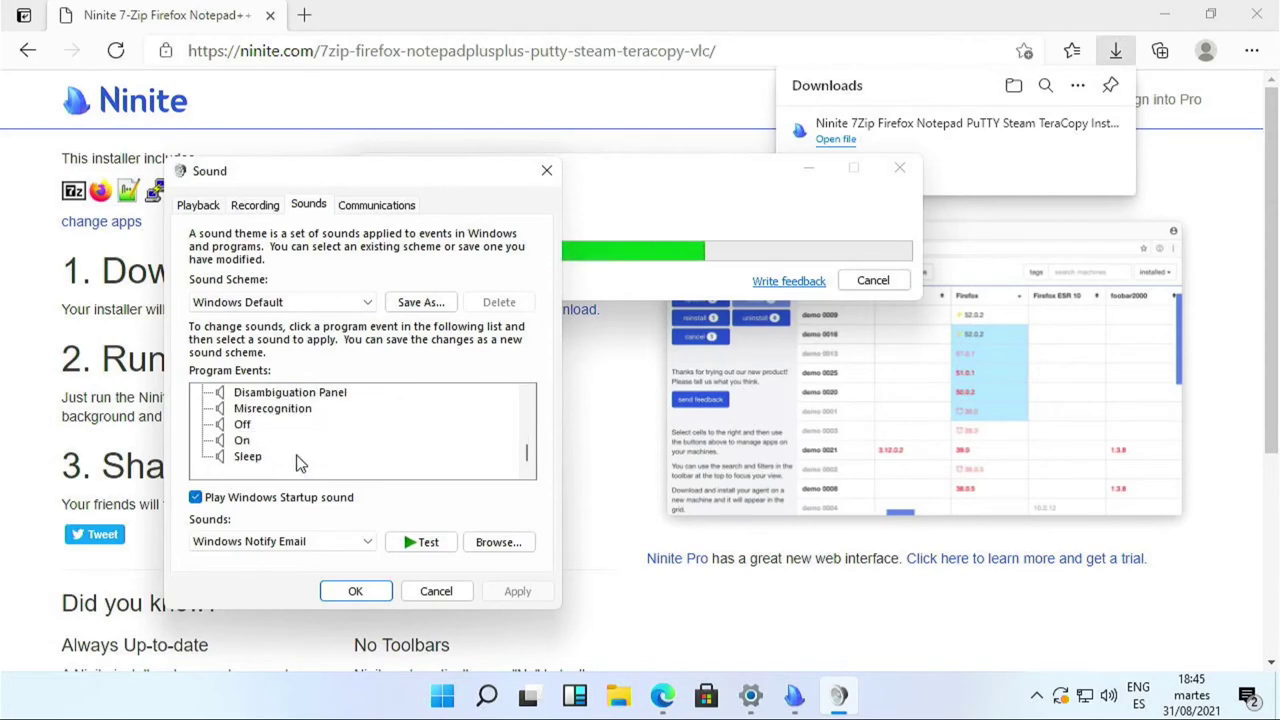
{"action": "scroll", "coordinate": [250, 445], "scroll_direction": "up", "scroll_amount": 8}
{"action": "left_click", "coordinate": [272, 472]}
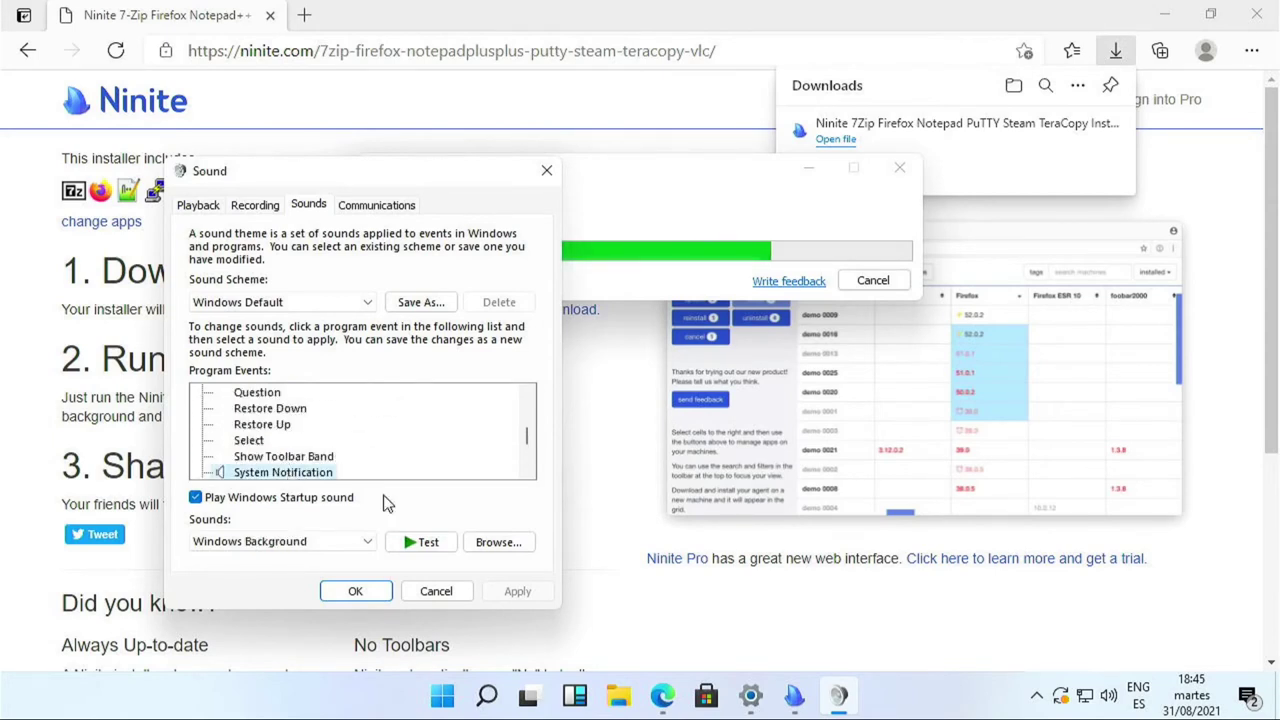
{"action": "scroll", "coordinate": [318, 428], "scroll_direction": "up", "scroll_amount": 3}
{"action": "scroll", "coordinate": [318, 430], "scroll_direction": "up", "scroll_amount": 7}
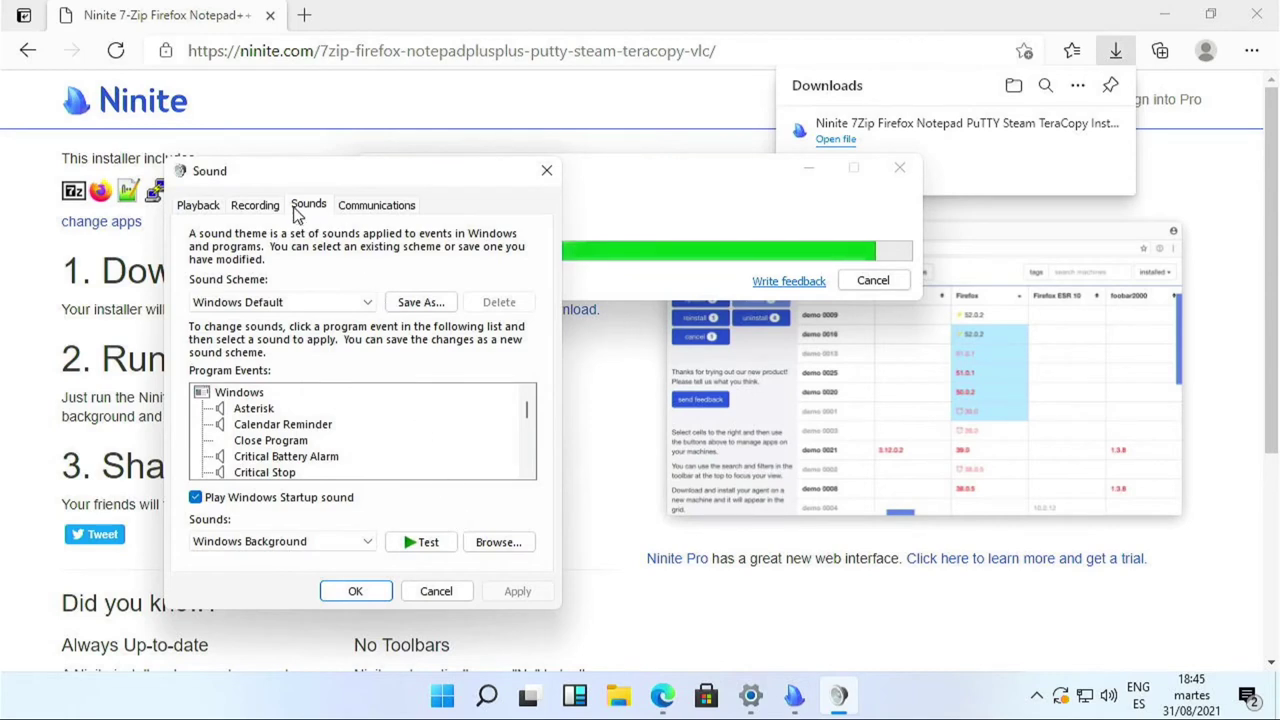
{"action": "scroll", "coordinate": [391, 437], "scroll_direction": "down", "scroll_amount": 1}
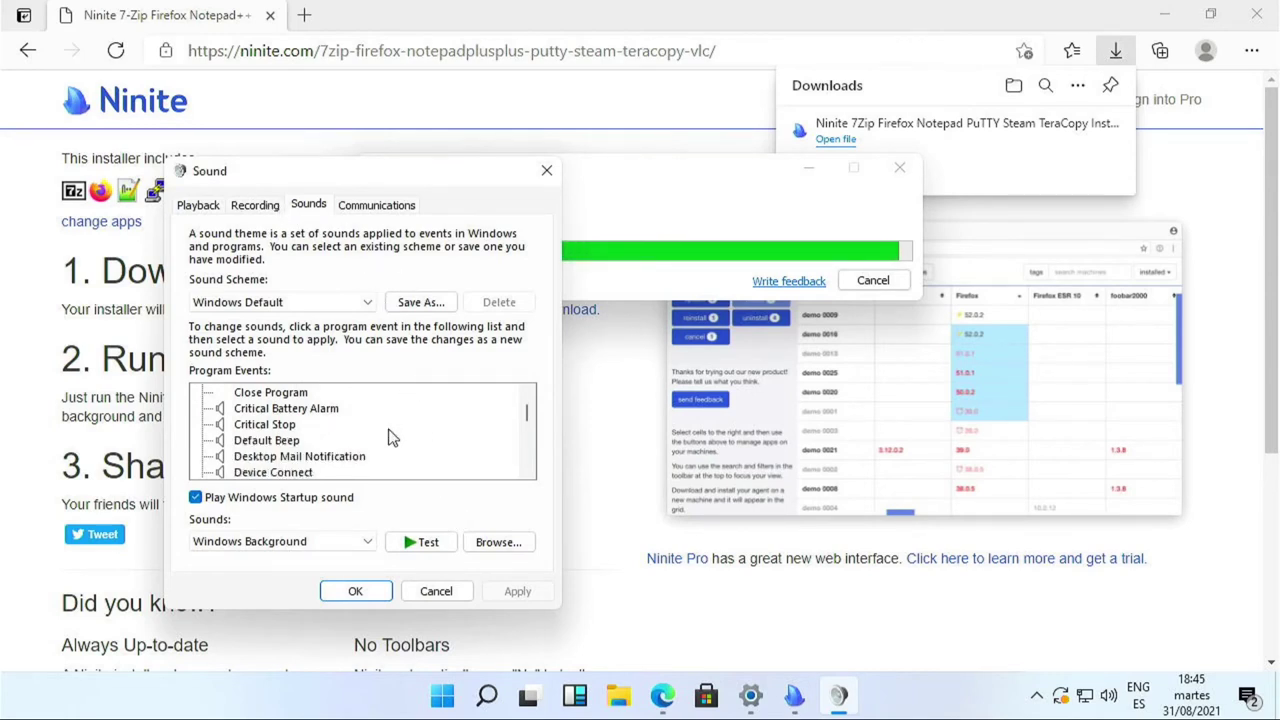
{"action": "scroll", "coordinate": [366, 448], "scroll_direction": "down", "scroll_amount": 1}
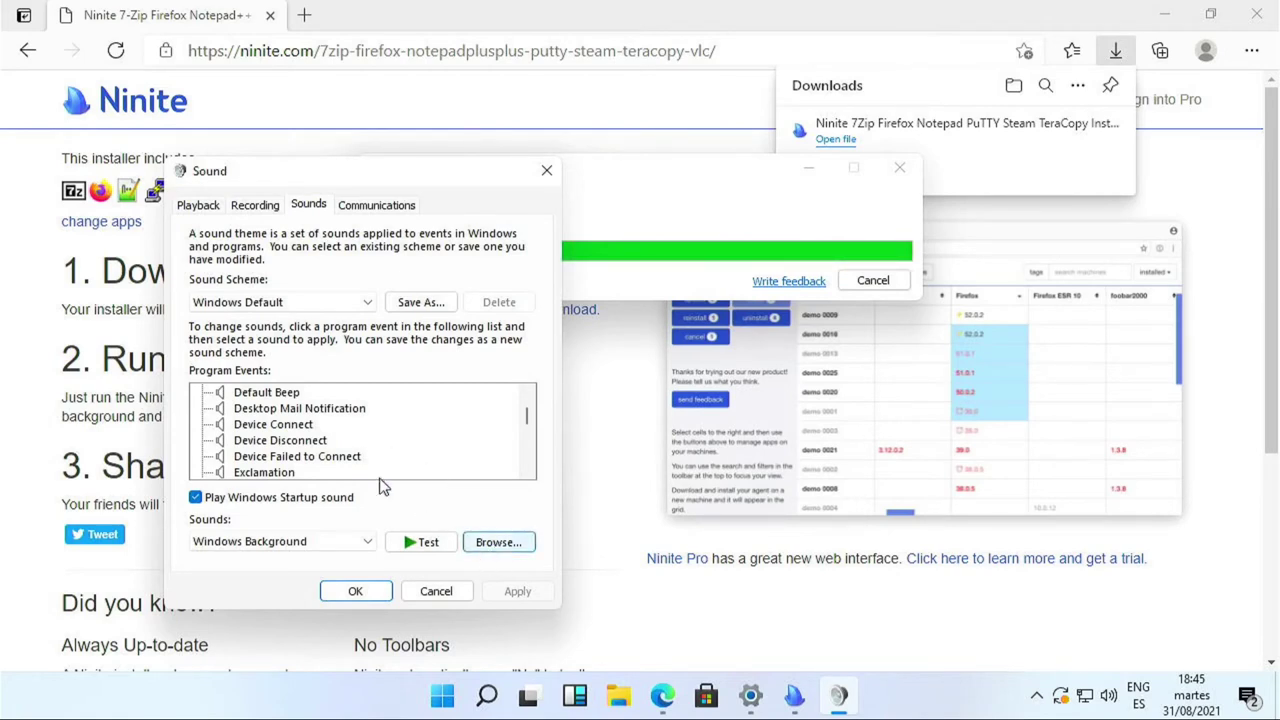
{"action": "scroll", "coordinate": [316, 456], "scroll_direction": "down", "scroll_amount": 3}
{"action": "scroll", "coordinate": [316, 456], "scroll_direction": "down", "scroll_amount": 1}
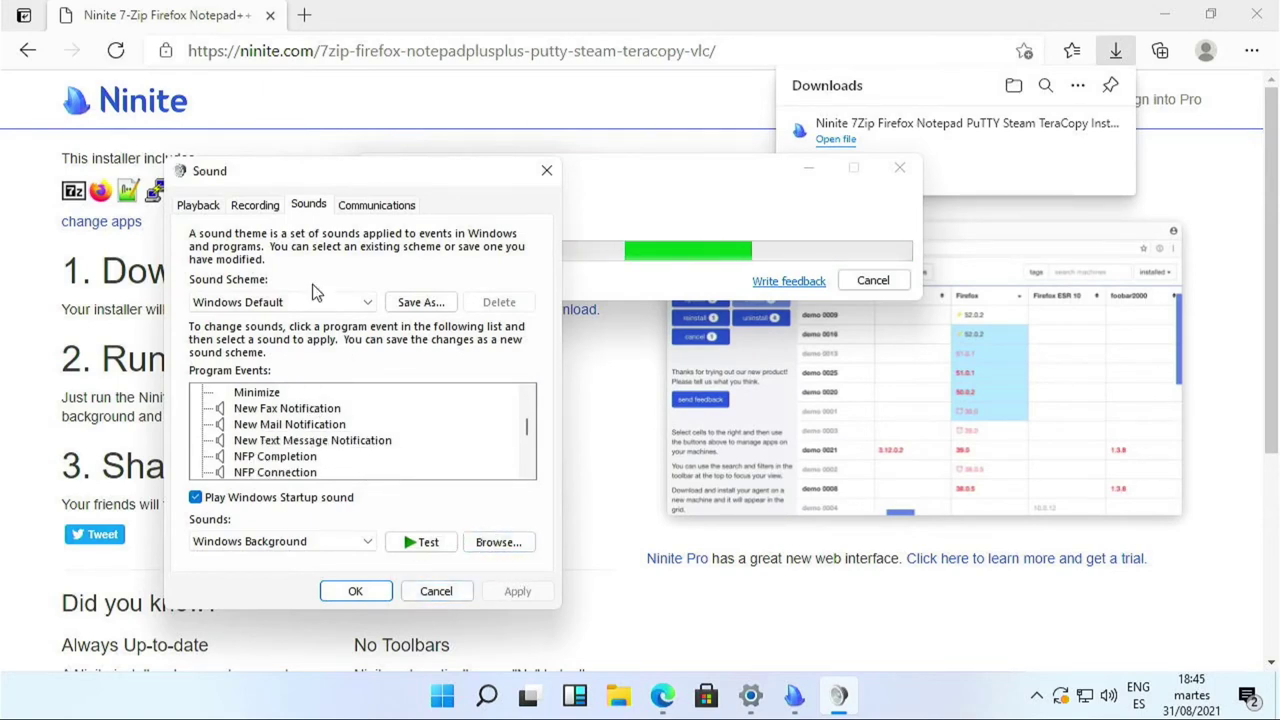
- Try the No Sounds scheme, browse the sounds that can be assigned to events, and discard the changes
{"action": "left_click", "coordinate": [281, 303]}
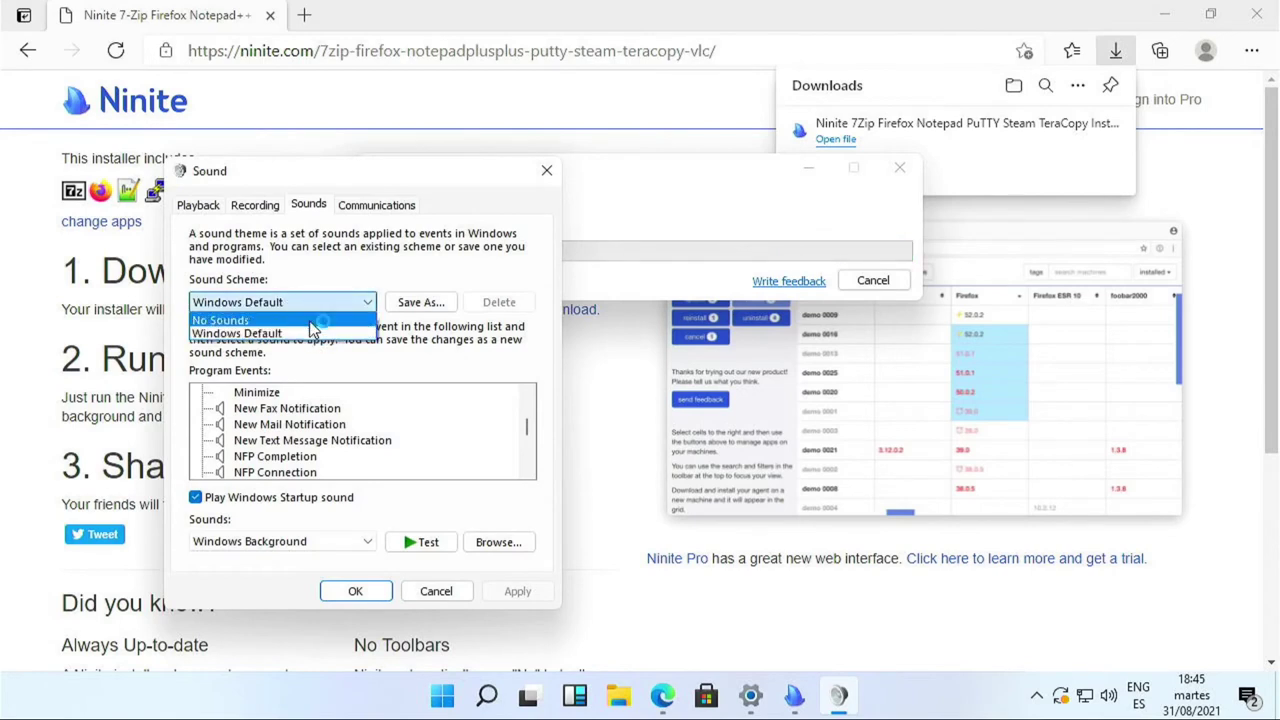
{"action": "left_click", "coordinate": [312, 322]}
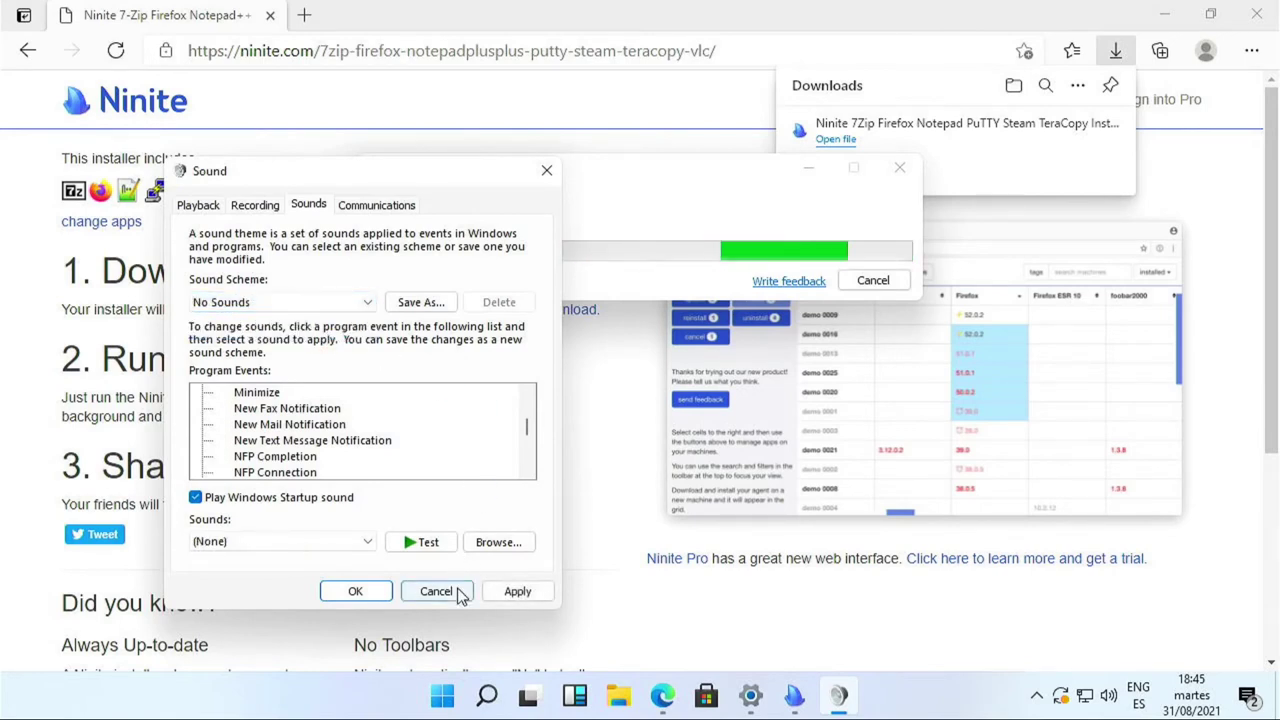
{"action": "left_click", "coordinate": [351, 543]}
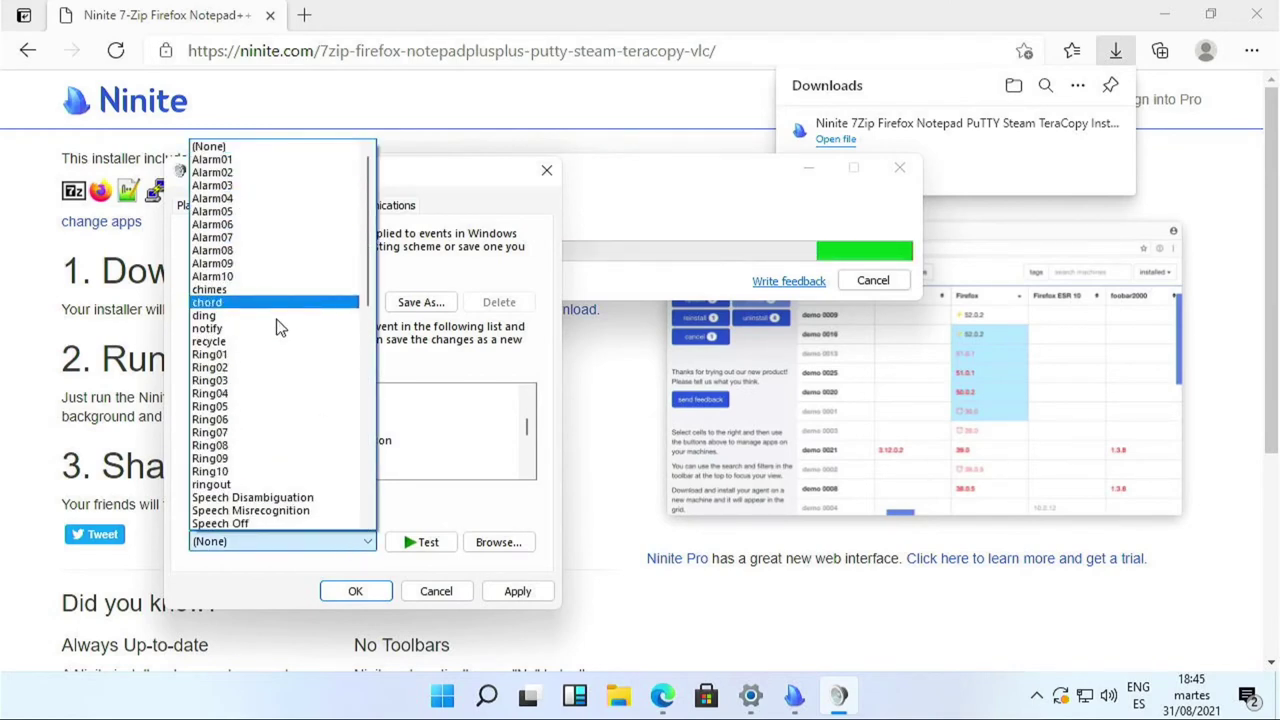
{"action": "scroll", "coordinate": [289, 440], "scroll_direction": "down", "scroll_amount": 10}
{"action": "scroll", "coordinate": [295, 443], "scroll_direction": "down", "scroll_amount": 3}
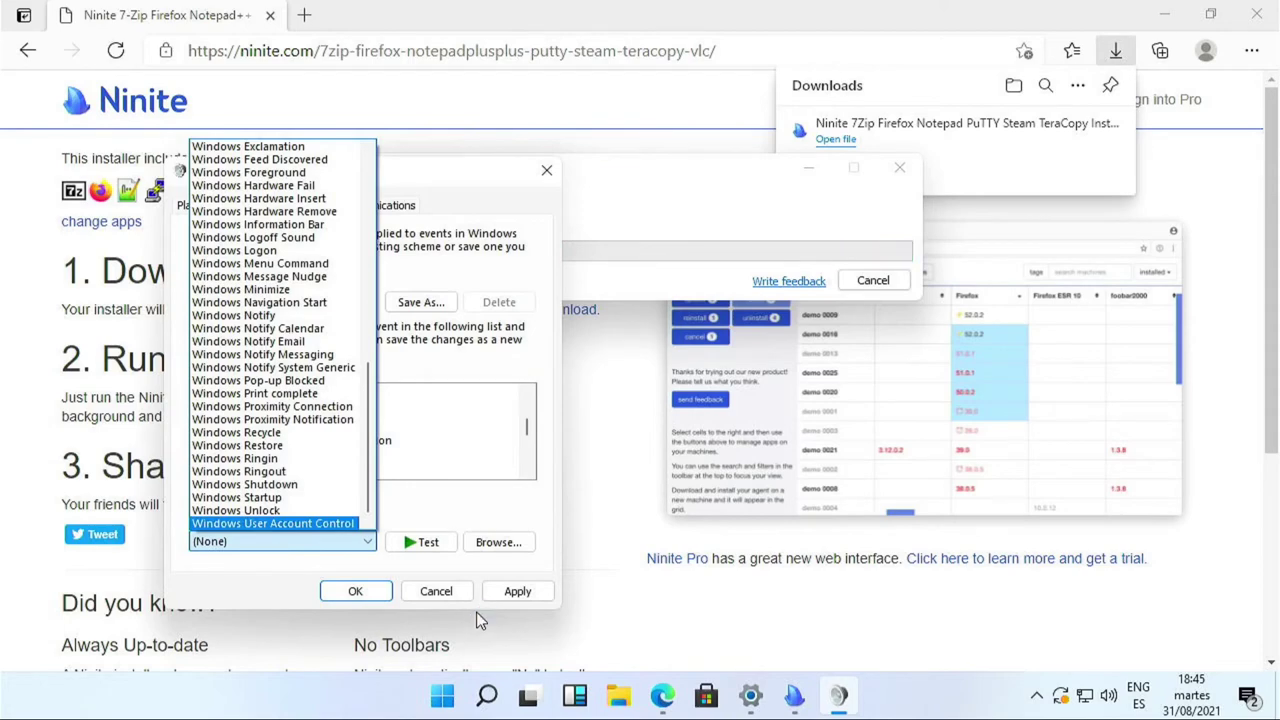
{"action": "left_click", "coordinate": [451, 598]}
{"action": "left_click", "coordinate": [450, 597]}
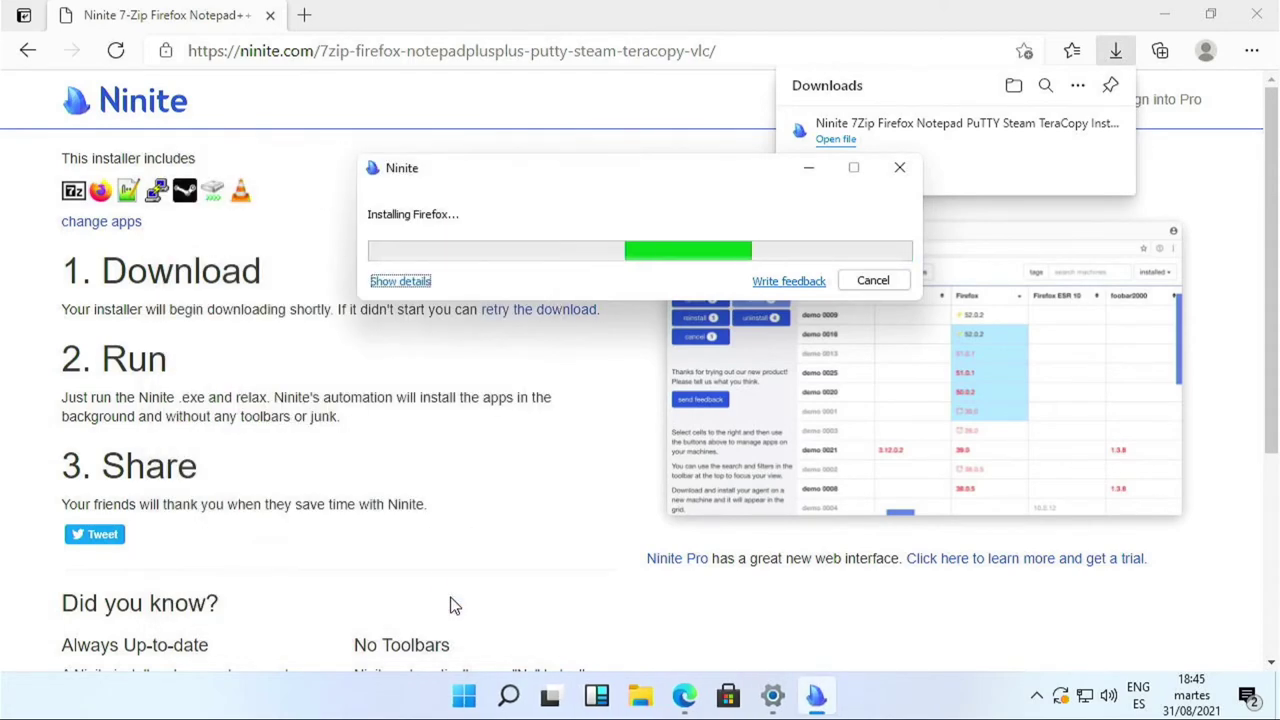
- Show the per-application installation details in Ninite and check the update status in Windows Update
{"action": "left_click", "coordinate": [398, 282]}
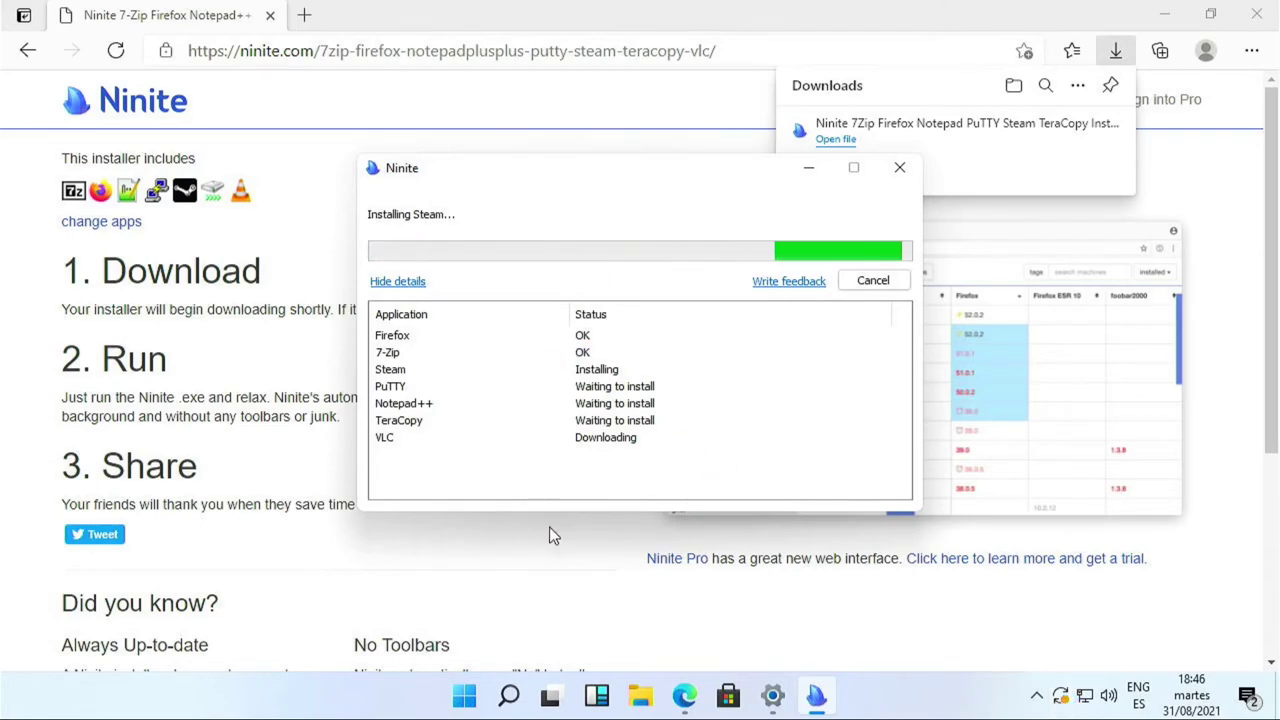
{"action": "left_click", "coordinate": [775, 697]}
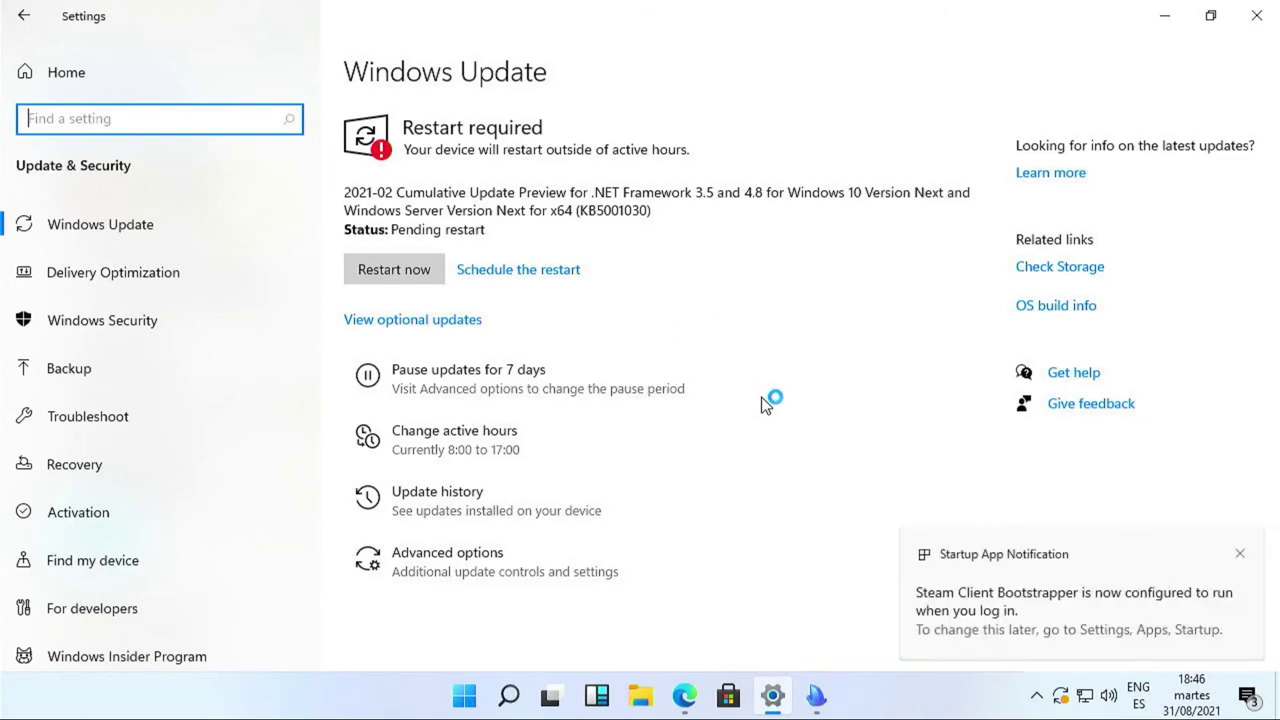
{"action": "left_click", "coordinate": [1106, 604]}
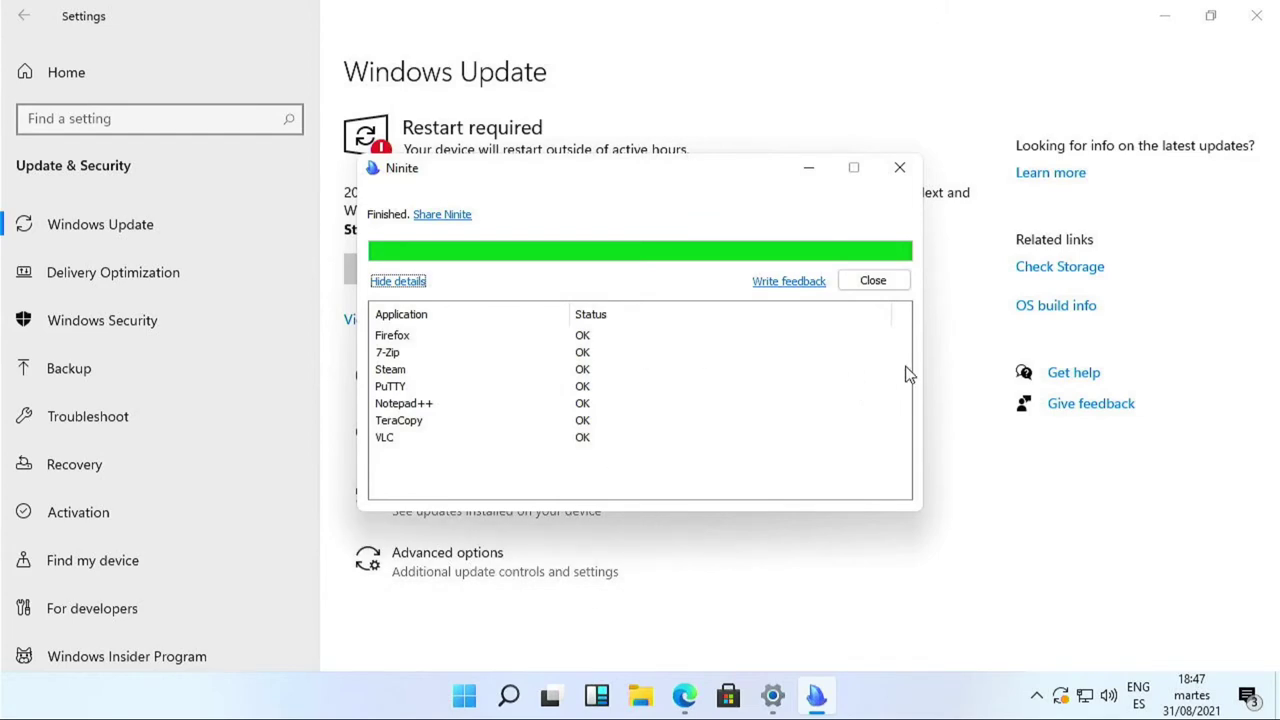
- Close the finished Ninite installer and restart the computer from Windows Update
{"action": "left_click", "coordinate": [877, 286]}
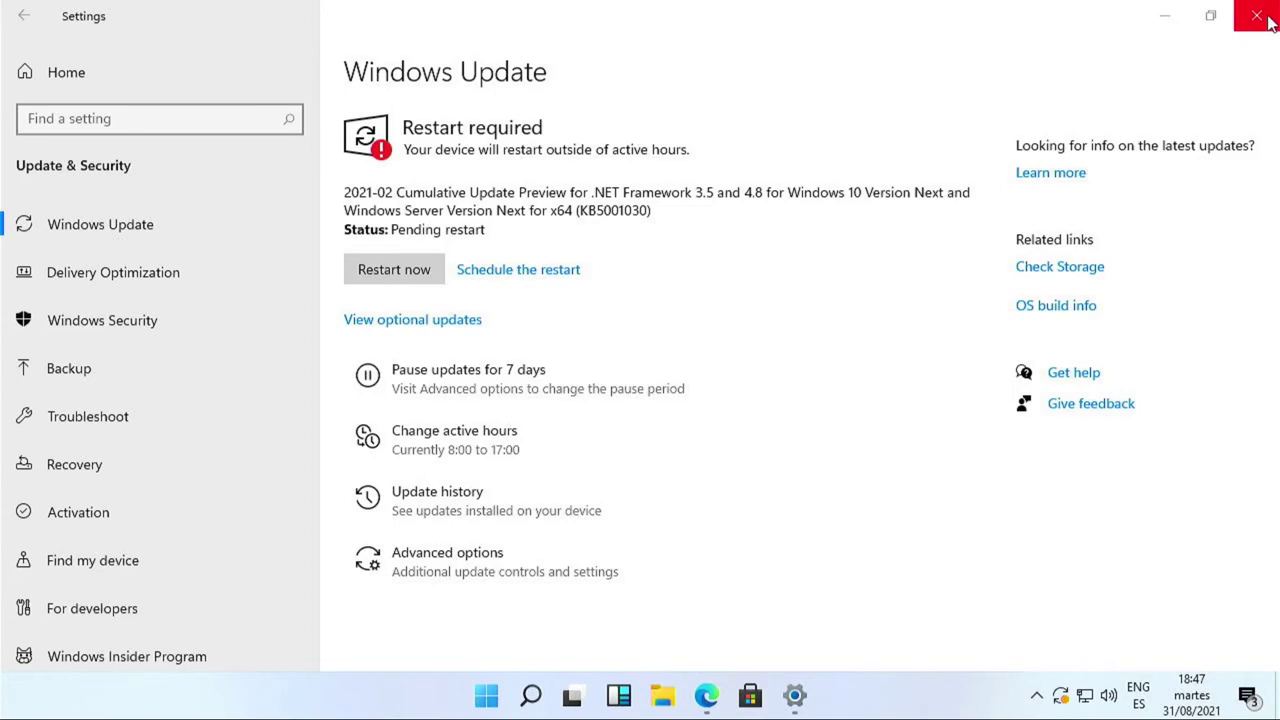
{"action": "left_click", "coordinate": [421, 272]}
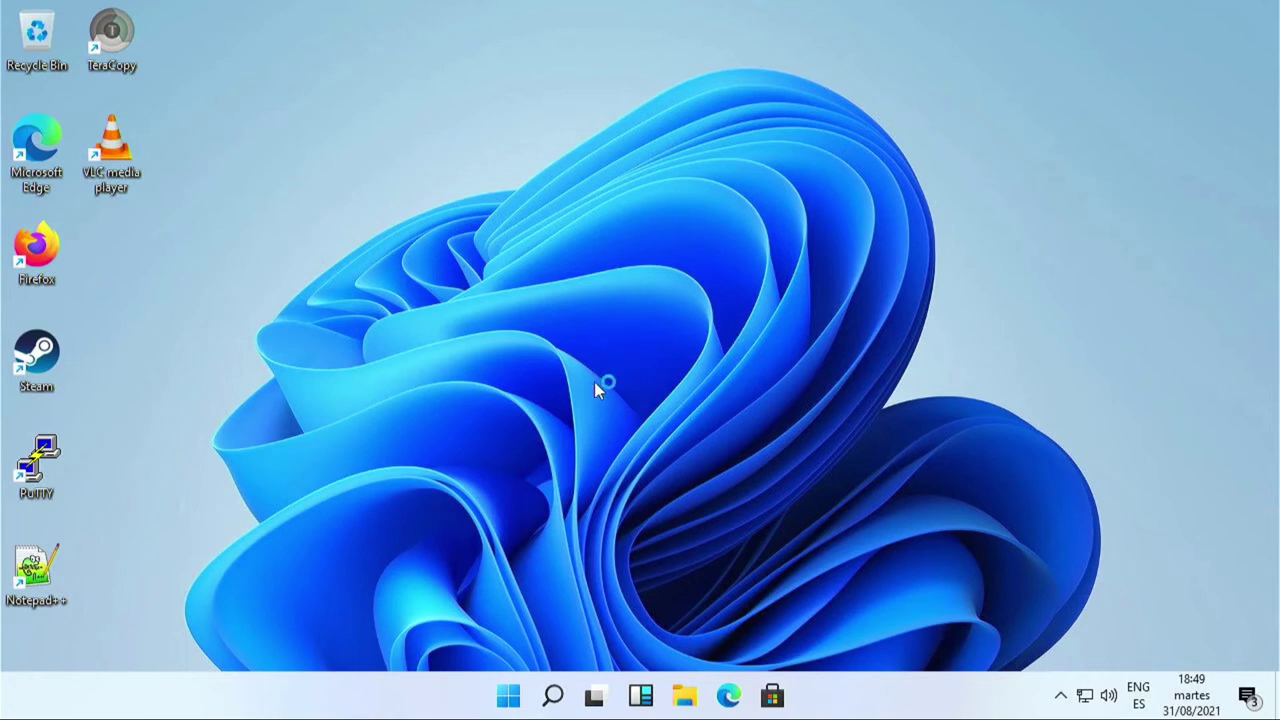
- Open Windows Security from the hidden notification icons, review the security overview, and dismiss the Account protection sign-in recommendation
{"action": "left_click", "coordinate": [1064, 698]}
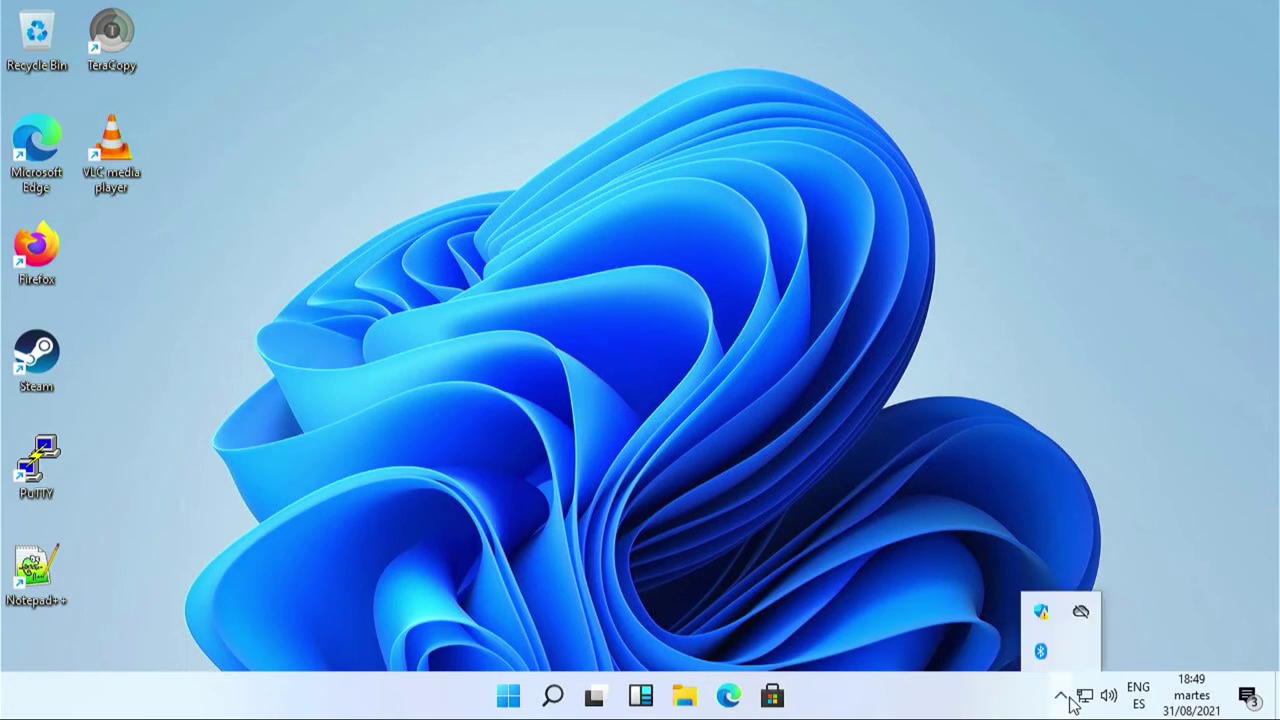
{"action": "left_click", "coordinate": [1041, 614]}
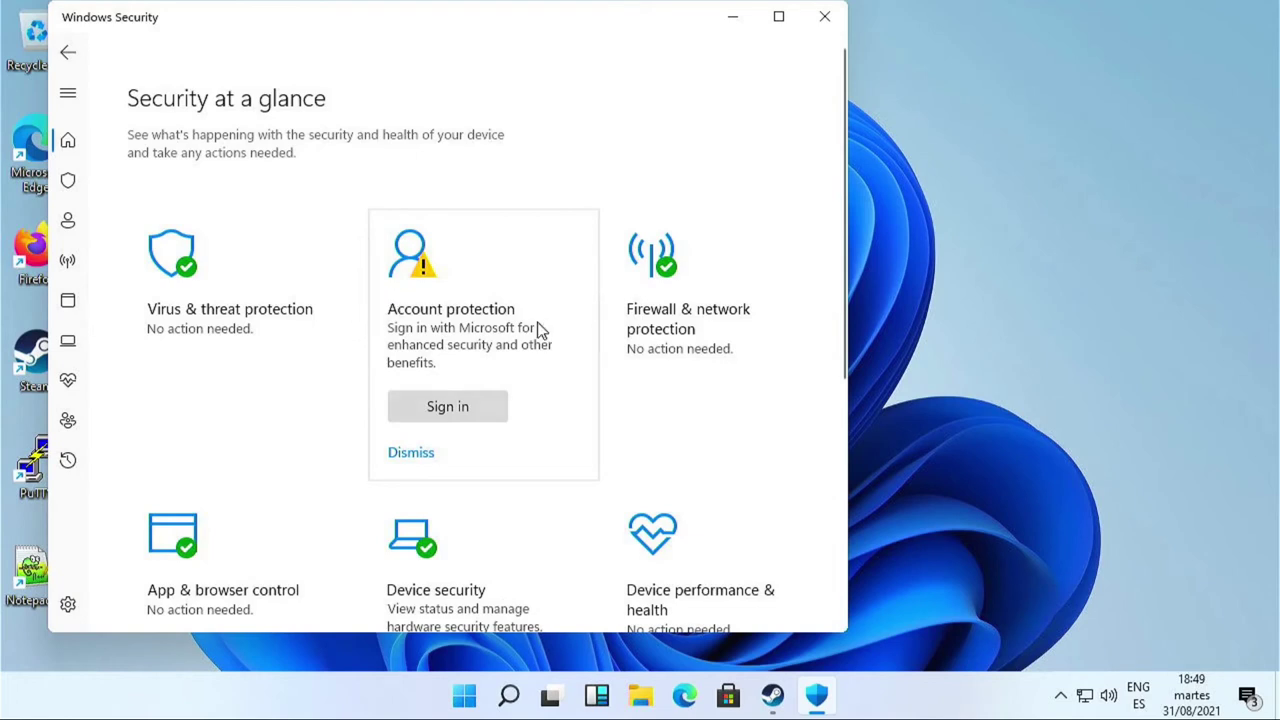
{"action": "scroll", "coordinate": [537, 329], "scroll_direction": "down", "scroll_amount": 3}
{"action": "scroll", "coordinate": [658, 380], "scroll_direction": "down", "scroll_amount": 2}
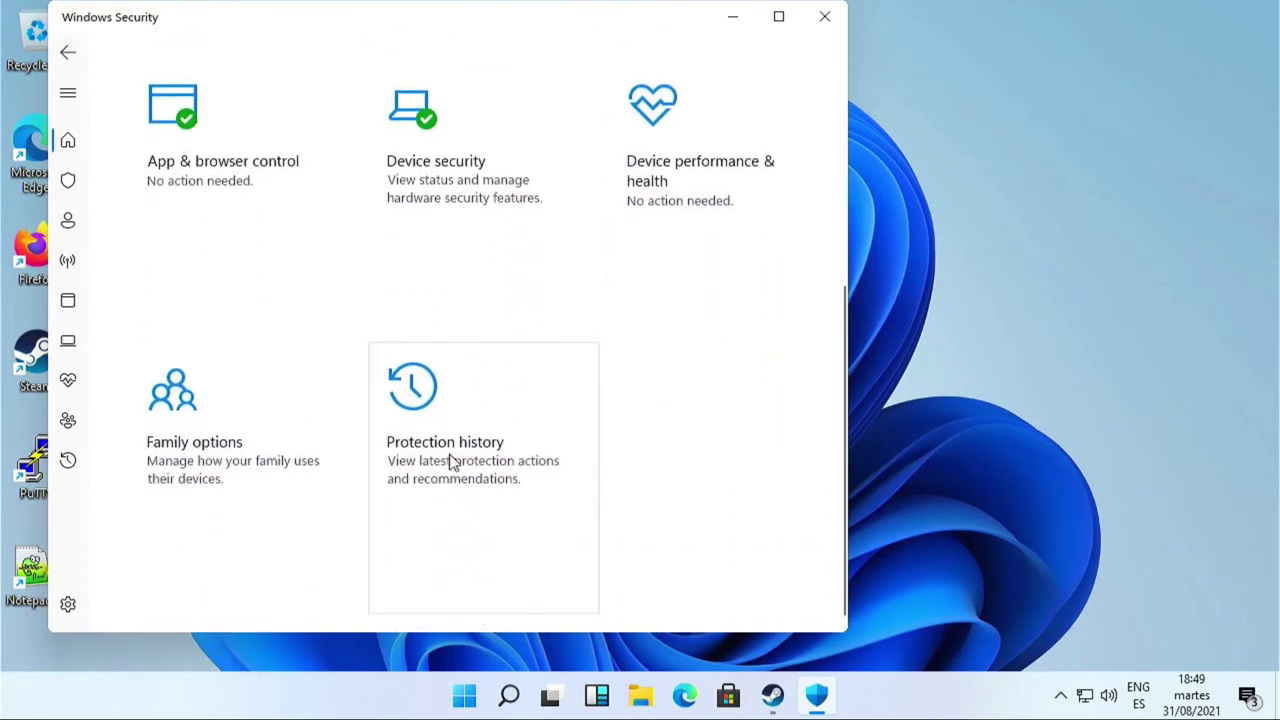
{"action": "scroll", "coordinate": [157, 413], "scroll_direction": "up", "scroll_amount": 4}
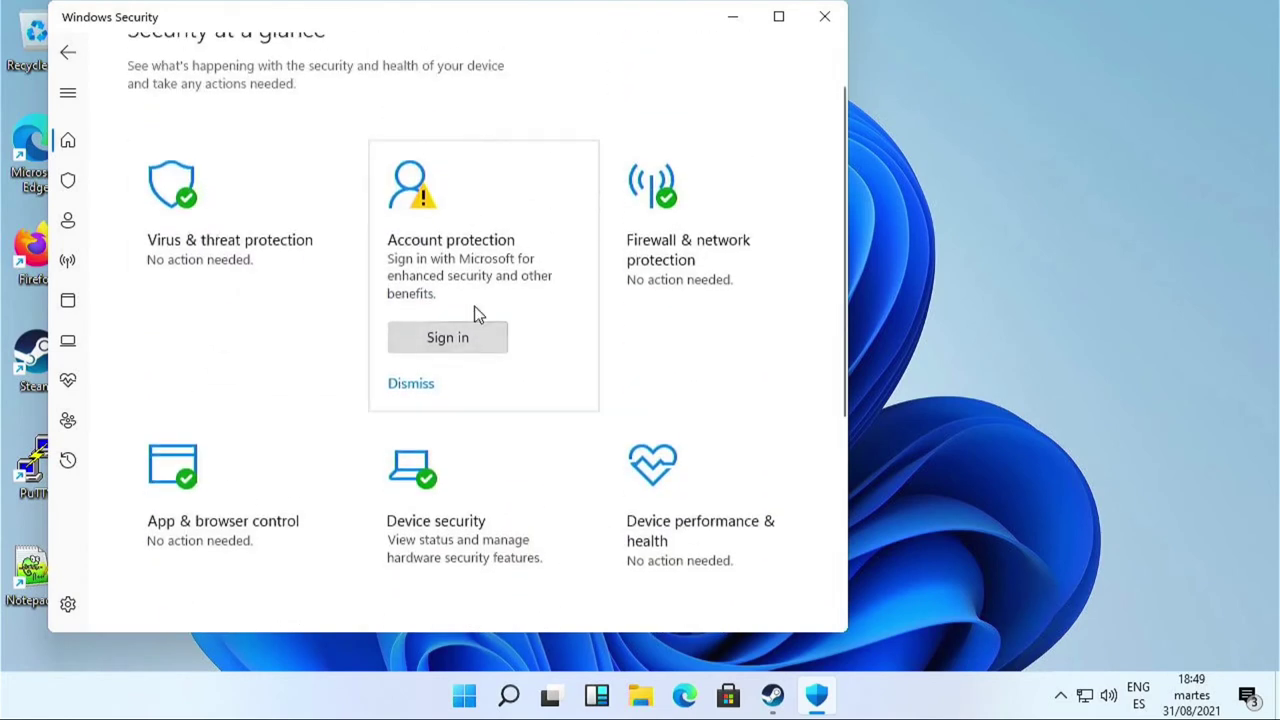
{"action": "left_click", "coordinate": [410, 384]}
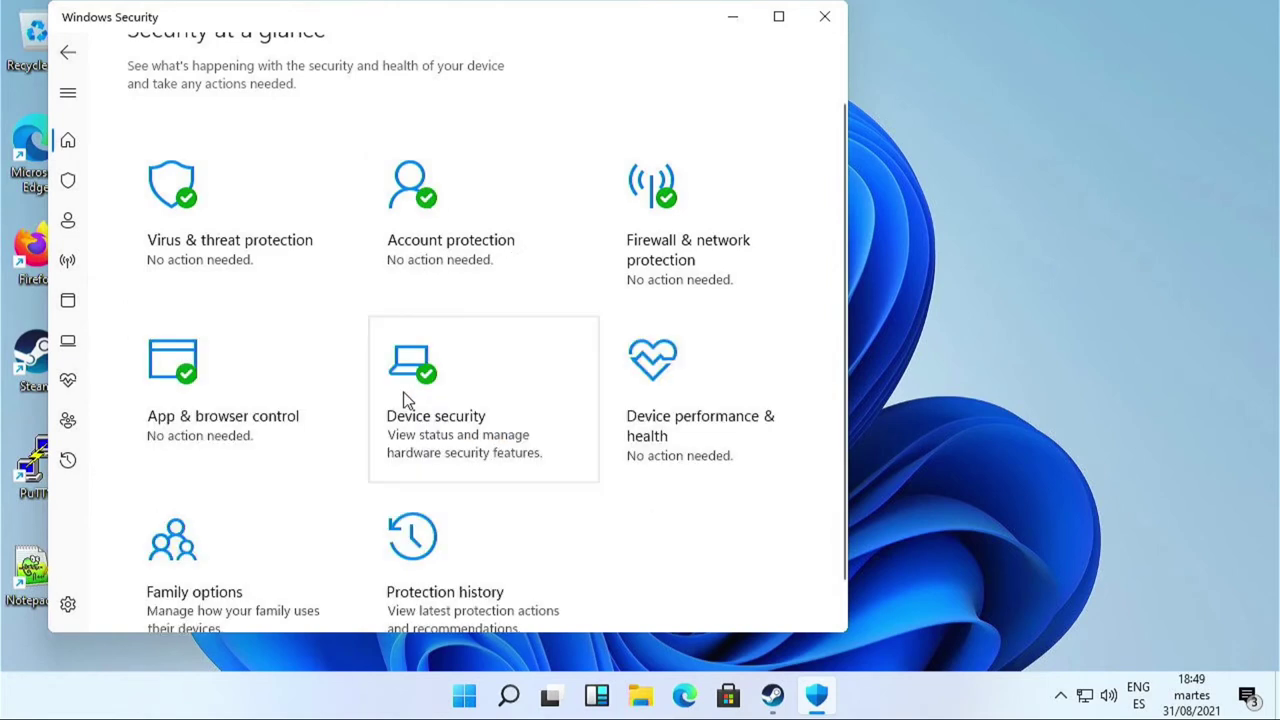
- Check the hidden notification icons, minimize the Windows Security window, and check the Steam update progress
{"action": "left_click", "coordinate": [1064, 698]}
{"action": "left_click", "coordinate": [1068, 700]}
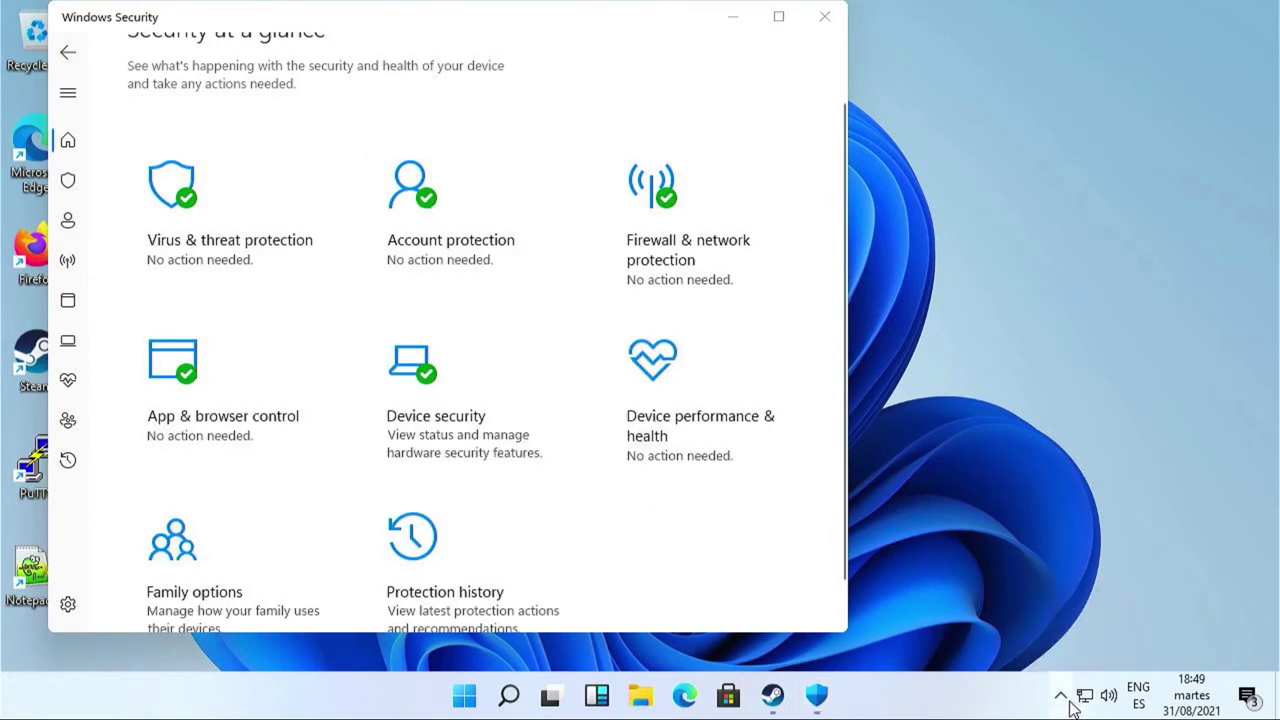
{"action": "left_click", "coordinate": [736, 22]}
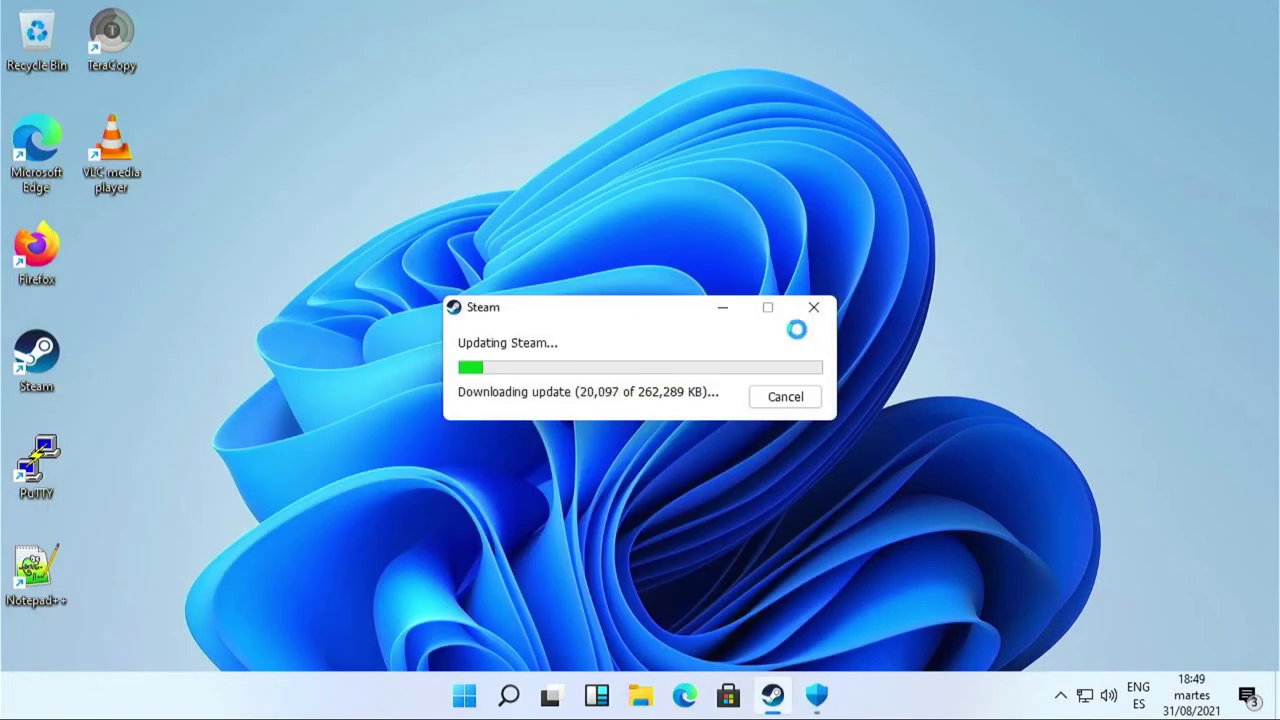
{"action": "mouse_move", "coordinate": [802, 704]}
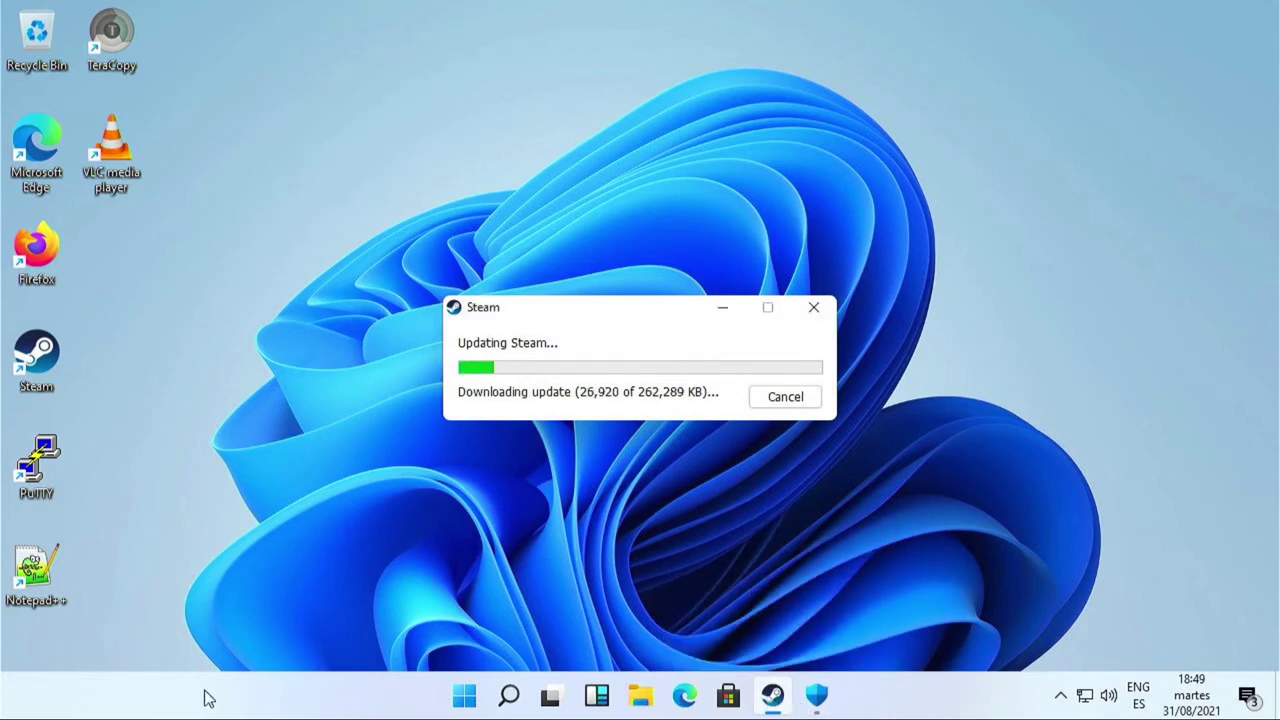
- Open 7-Zip File Manager from the list of all installed apps and browse to the C: drive
{"action": "left_click", "coordinate": [464, 695]}
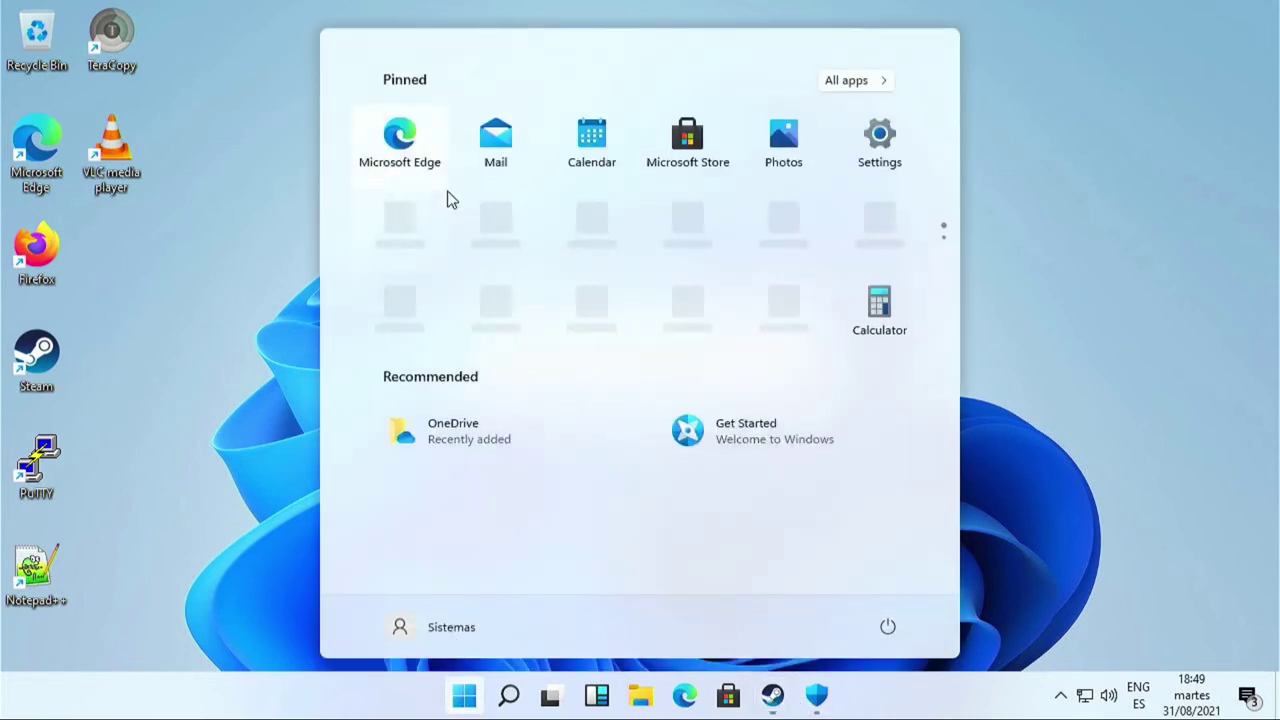
{"action": "left_click", "coordinate": [857, 86]}
{"action": "scroll", "coordinate": [493, 360], "scroll_direction": "down", "scroll_amount": 2}
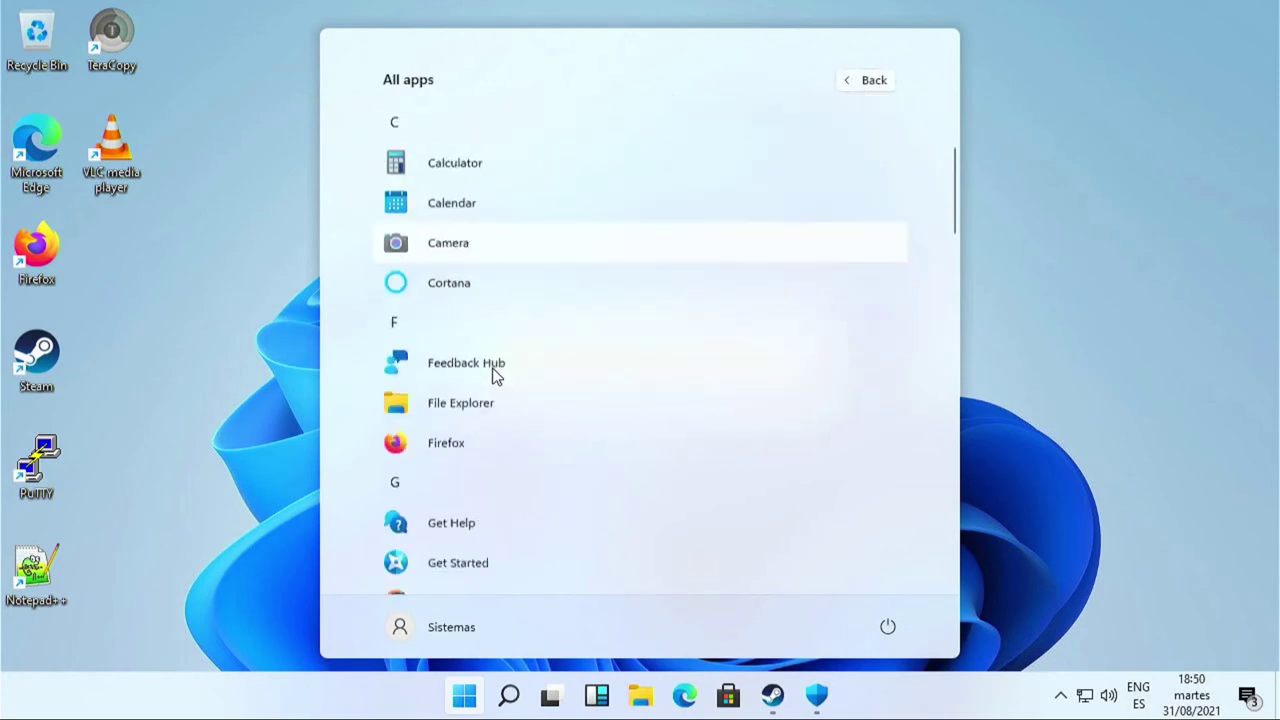
{"action": "scroll", "coordinate": [493, 372], "scroll_direction": "down", "scroll_amount": 2}
{"action": "scroll", "coordinate": [480, 211], "scroll_direction": "up", "scroll_amount": 3}
{"action": "scroll", "coordinate": [463, 207], "scroll_direction": "up", "scroll_amount": 1}
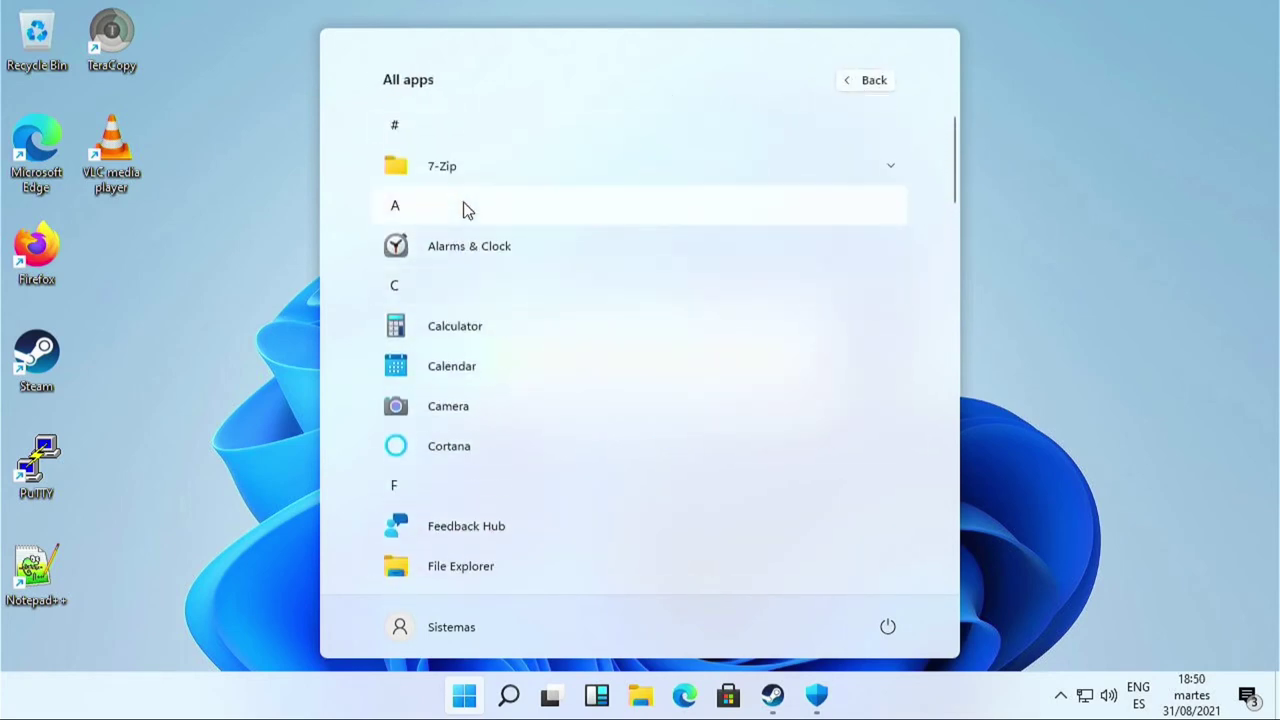
{"action": "left_click", "coordinate": [455, 172]}
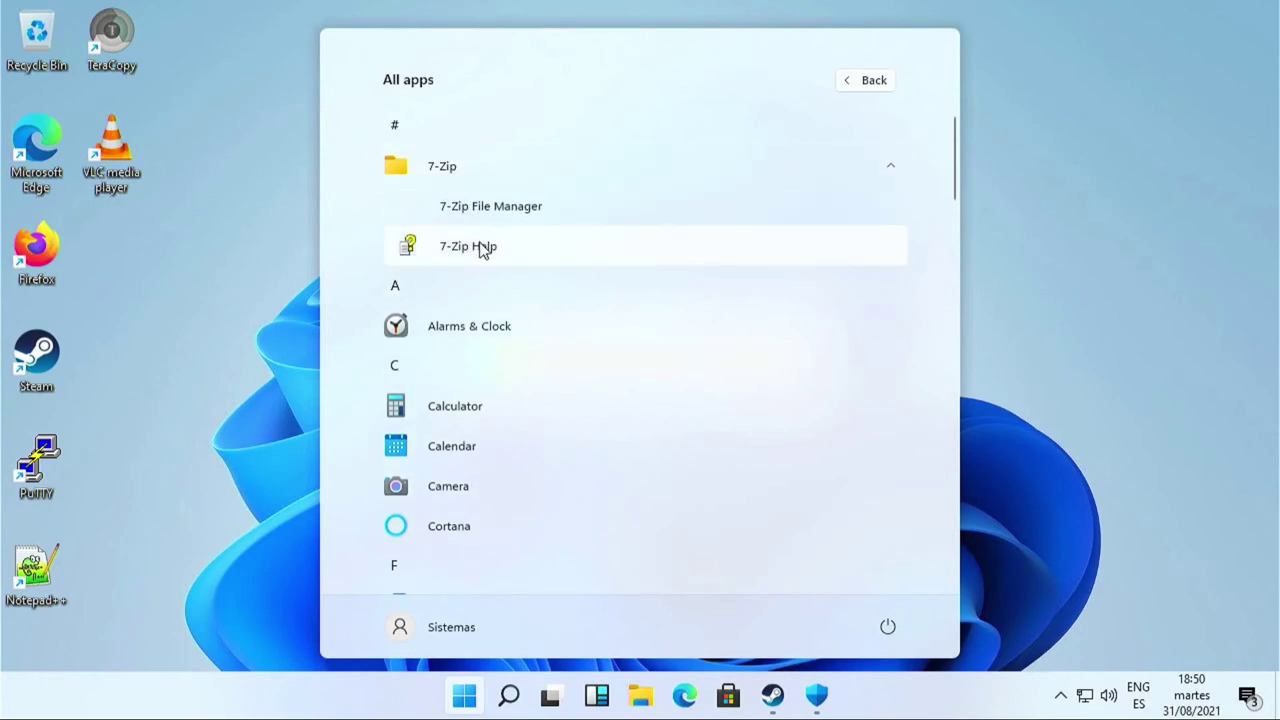
{"action": "left_click", "coordinate": [483, 208]}
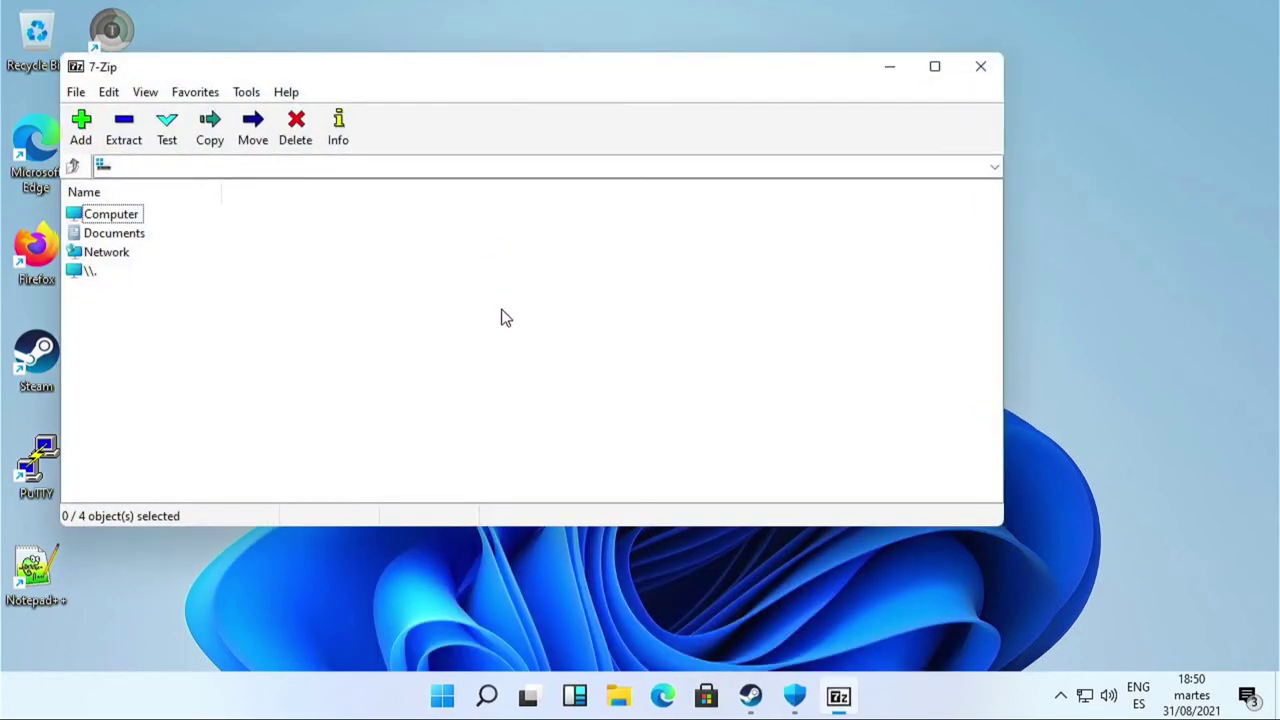
{"action": "double_click", "coordinate": [104, 216]}
{"action": "double_click", "coordinate": [97, 218]}
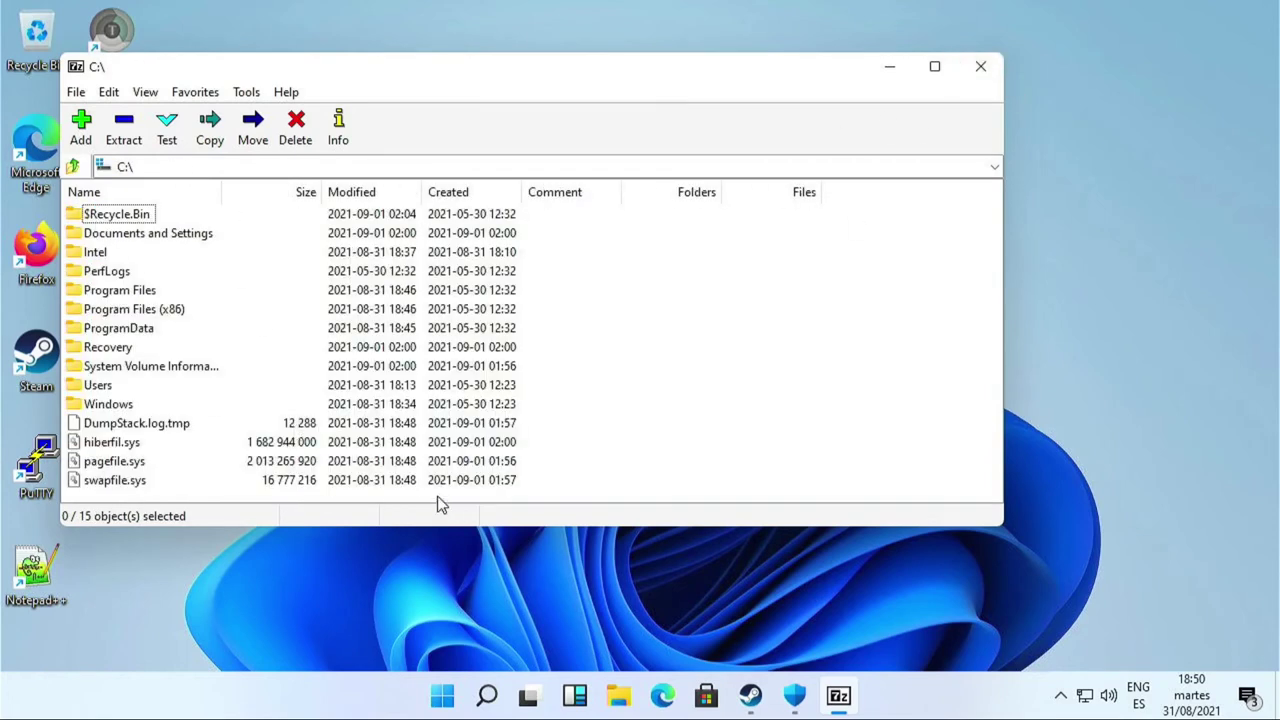
- Launch Firefox from the list of all installed apps
{"action": "left_click", "coordinate": [443, 696]}
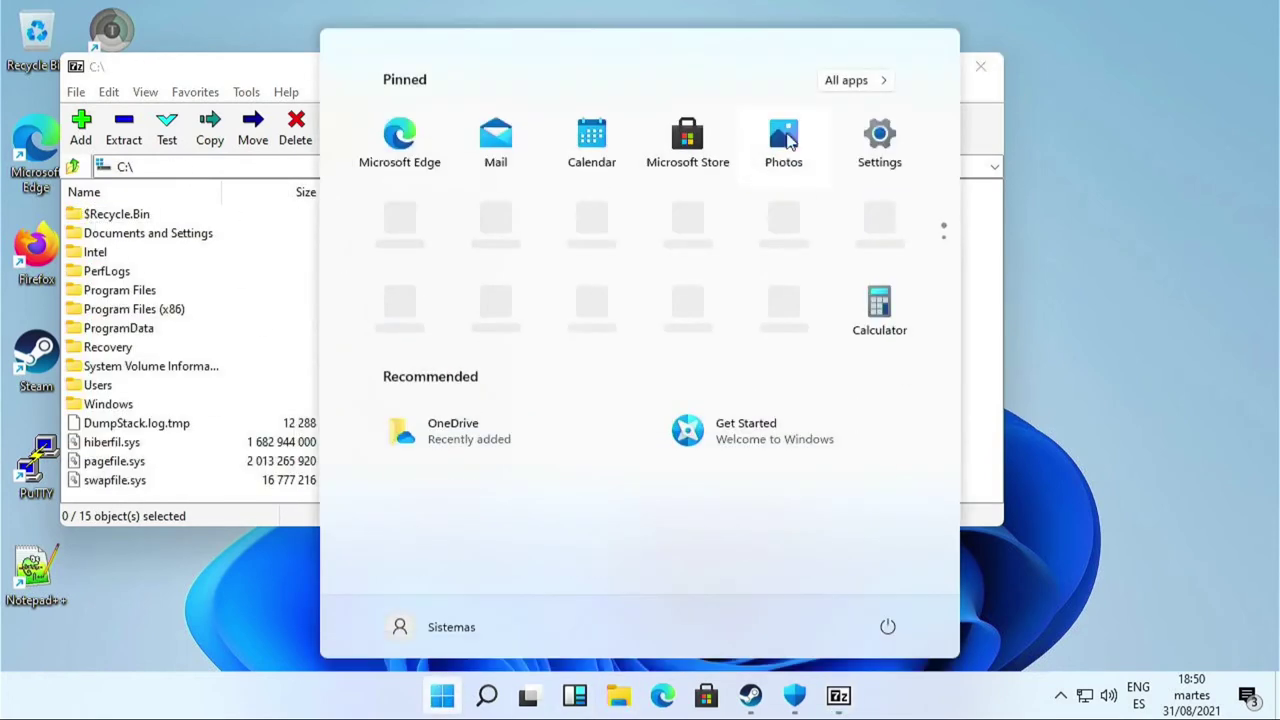
{"action": "left_click", "coordinate": [857, 88]}
{"action": "scroll", "coordinate": [589, 380], "scroll_direction": "down", "scroll_amount": 4}
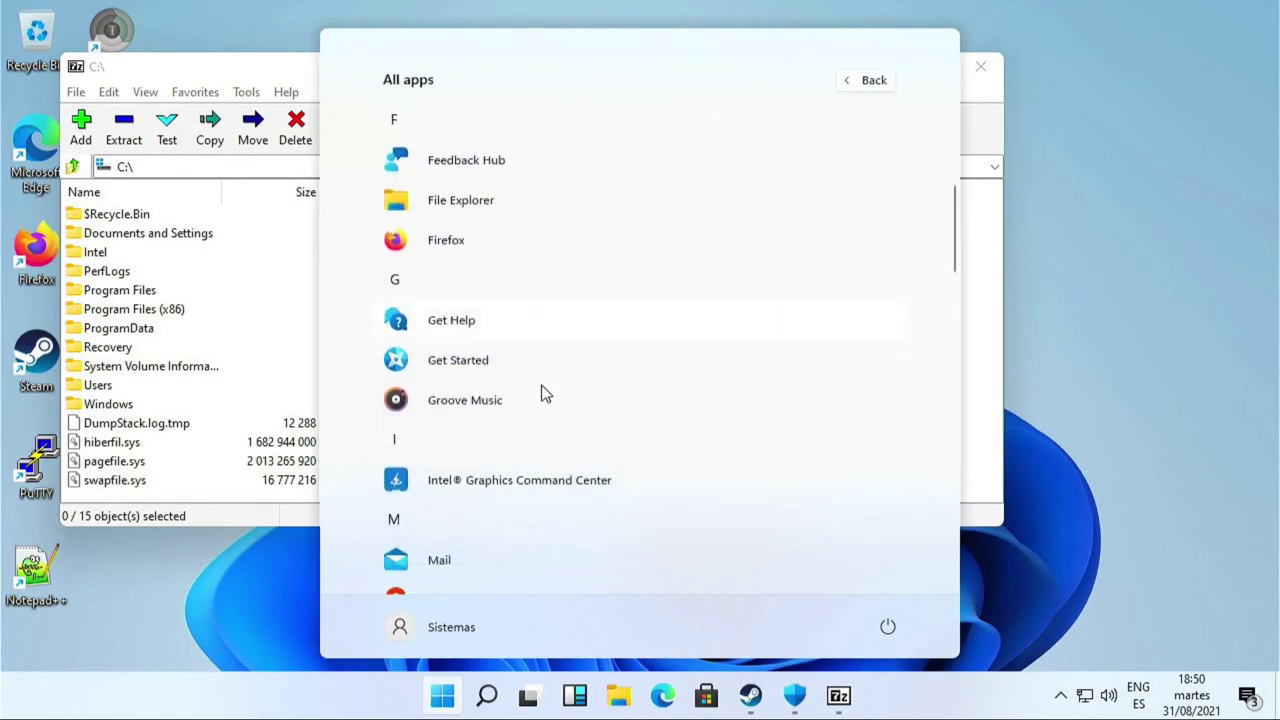
{"action": "left_click", "coordinate": [478, 245]}
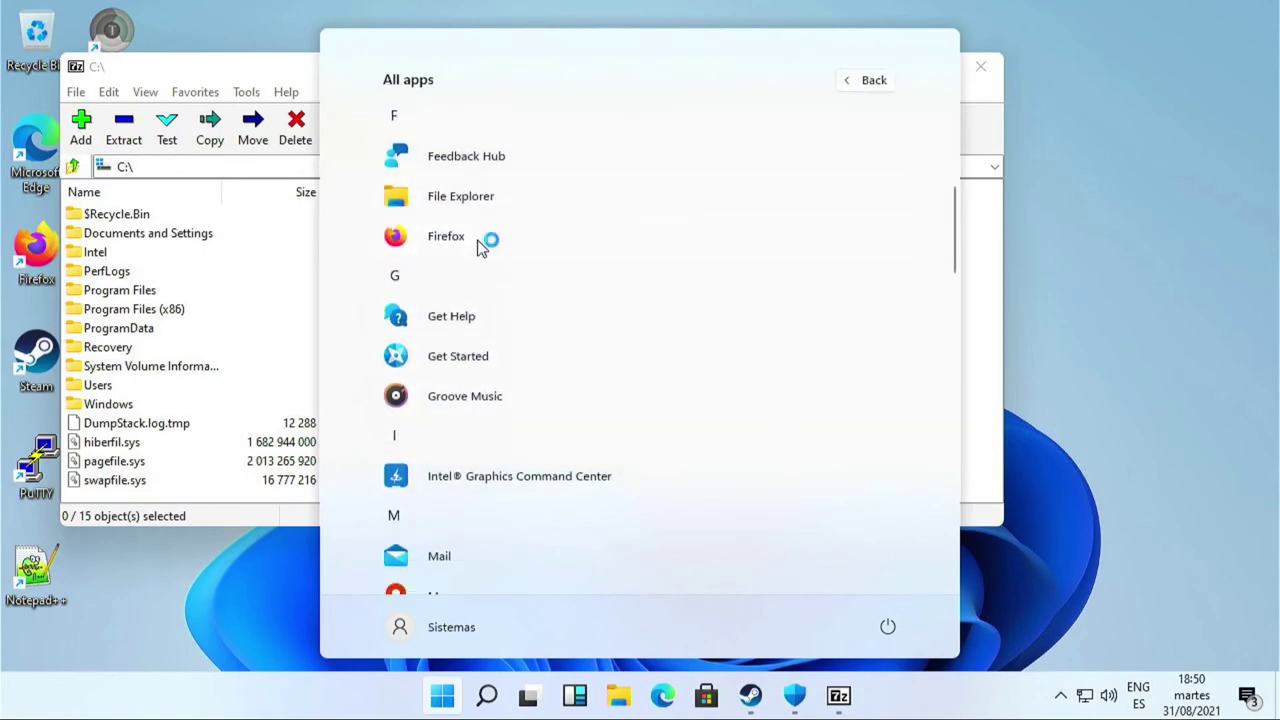
- Look through the complete list of installed apps down to Your Phone and return to the Firefox welcome page
{"action": "left_click", "coordinate": [443, 698]}
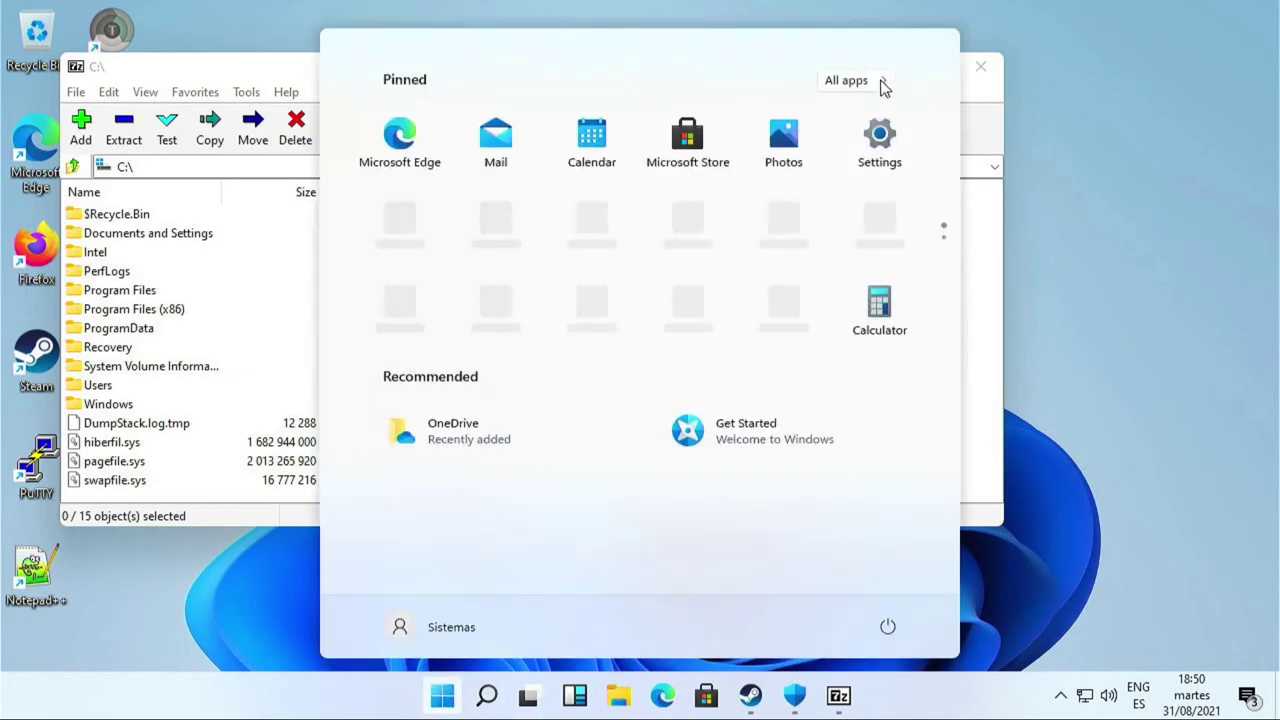
{"action": "left_click", "coordinate": [878, 86]}
{"action": "scroll", "coordinate": [514, 366], "scroll_direction": "down", "scroll_amount": 5}
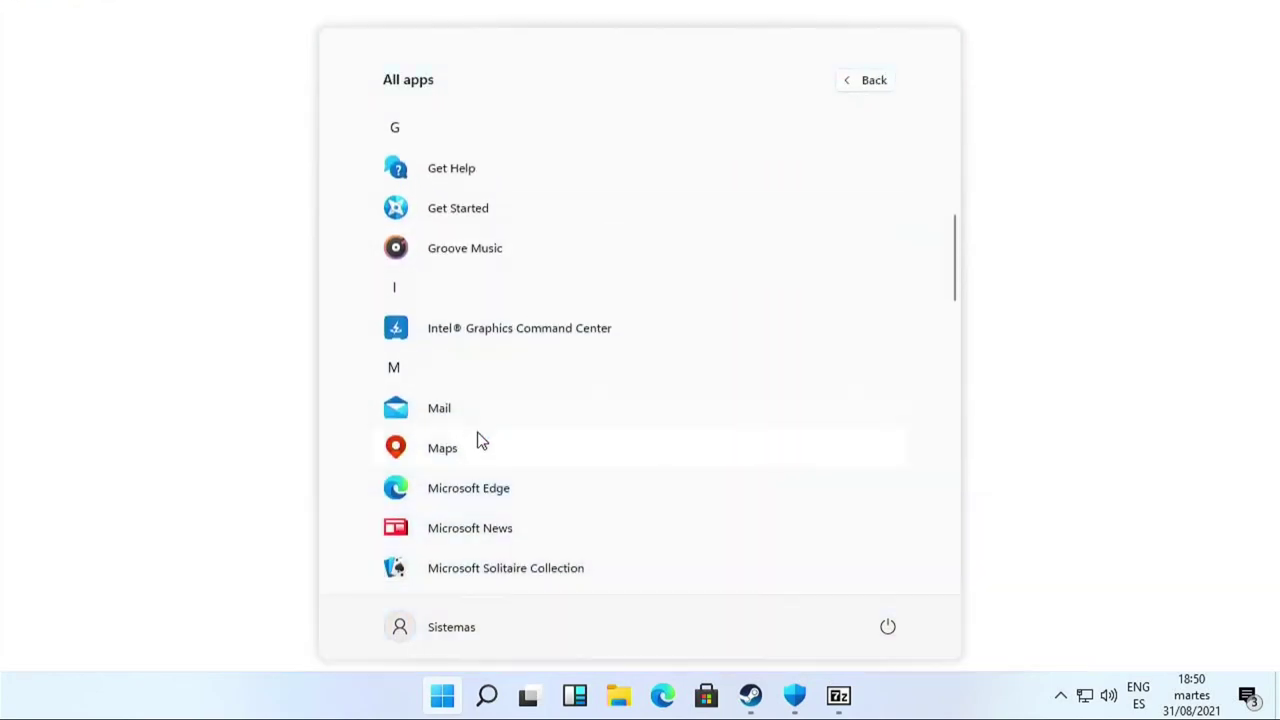
{"action": "scroll", "coordinate": [480, 507], "scroll_direction": "down", "scroll_amount": 1}
{"action": "scroll", "coordinate": [480, 512], "scroll_direction": "down", "scroll_amount": 6}
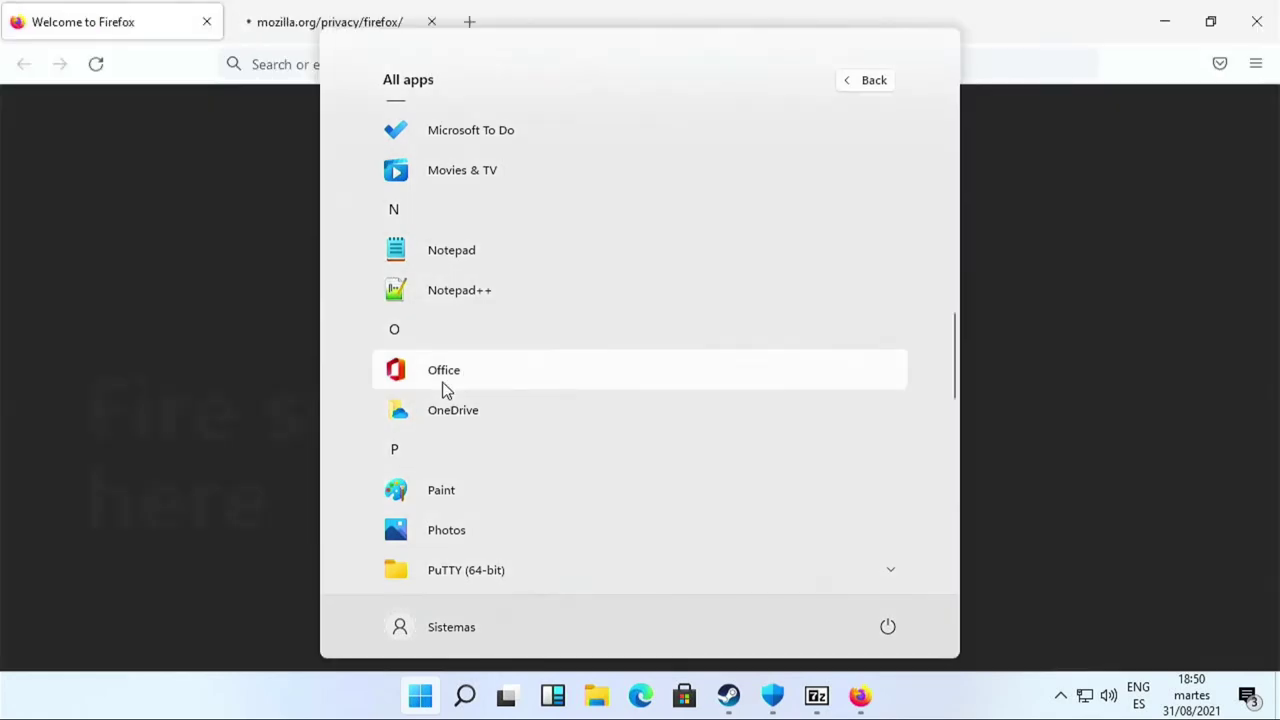
{"action": "scroll", "coordinate": [443, 390], "scroll_direction": "down", "scroll_amount": 3}
{"action": "scroll", "coordinate": [470, 425], "scroll_direction": "down", "scroll_amount": 6}
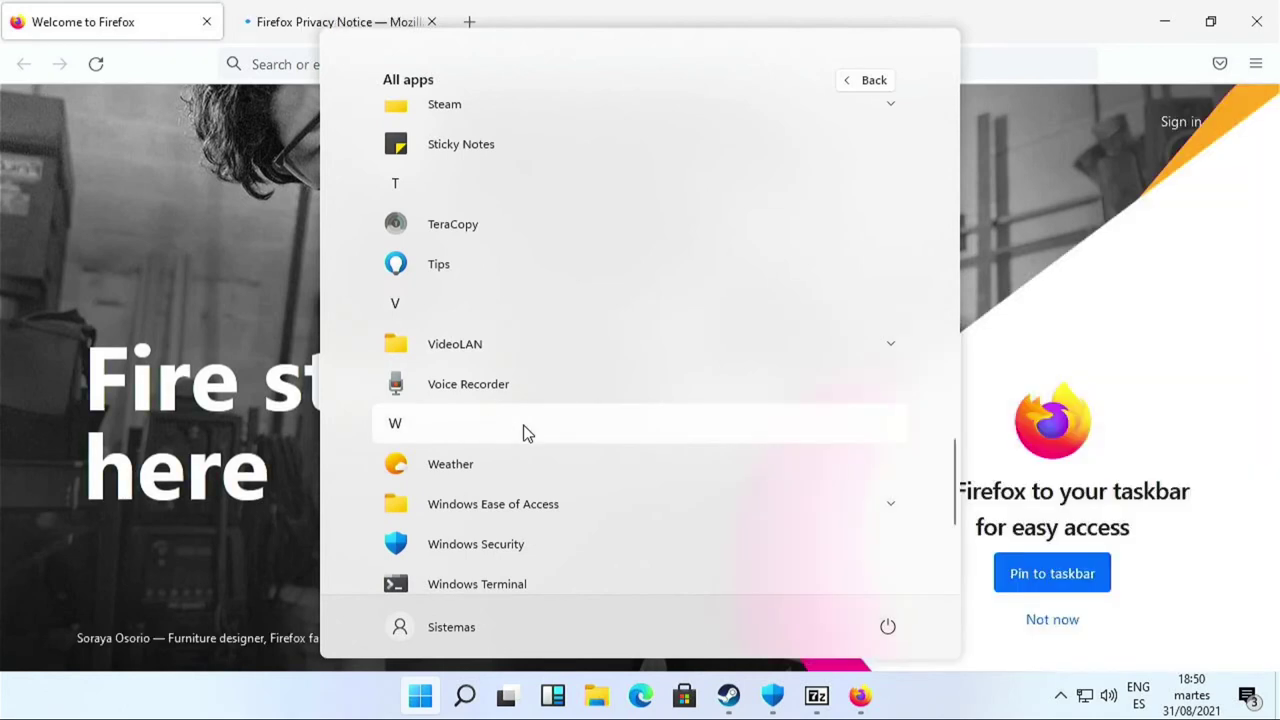
{"action": "scroll", "coordinate": [527, 433], "scroll_direction": "down", "scroll_amount": 5}
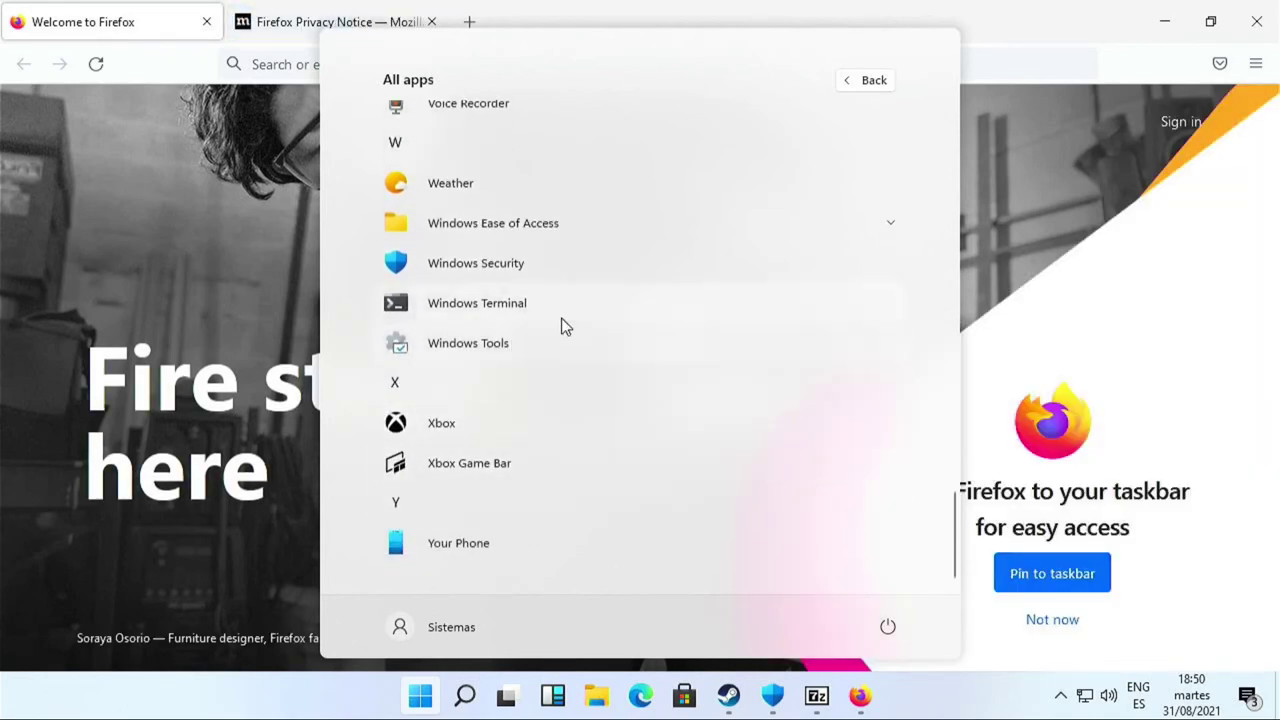
{"action": "left_click", "coordinate": [1162, 260]}
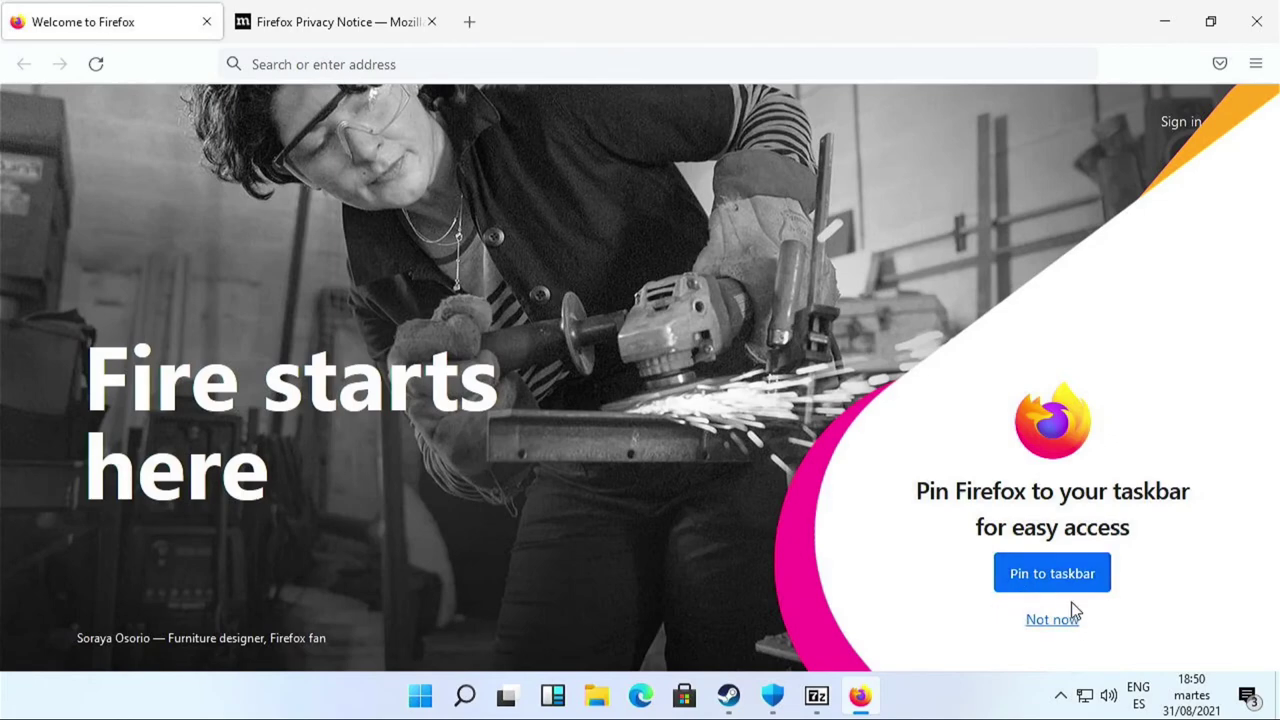
- Pin Firefox to the taskbar and make it the default browser from its welcome page
{"action": "left_click", "coordinate": [1052, 573]}
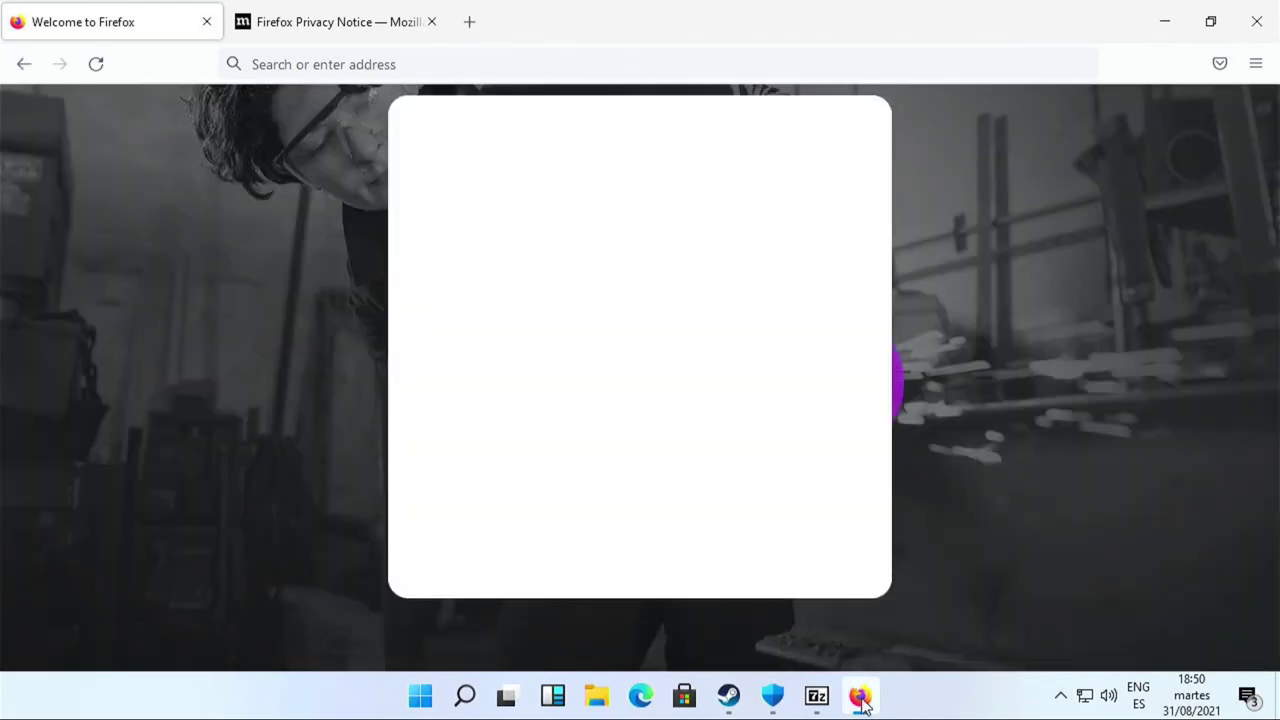
{"action": "mouse_move", "coordinate": [862, 702]}
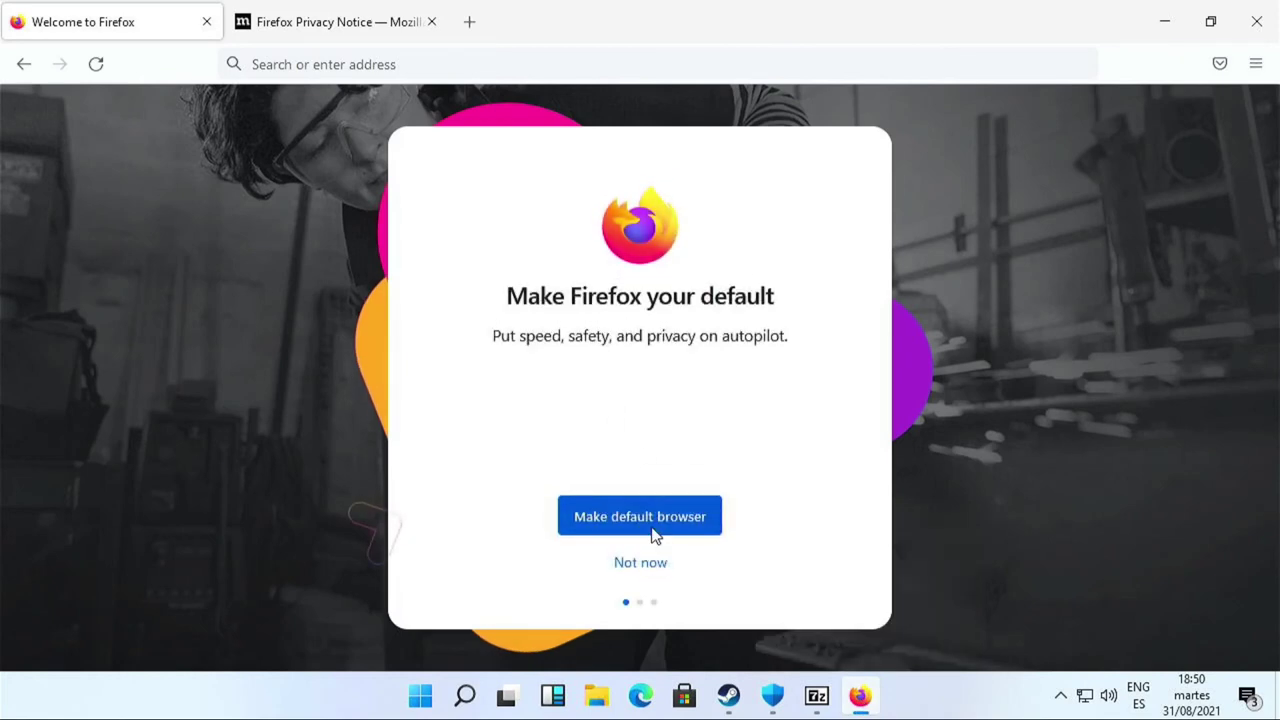
{"action": "left_click", "coordinate": [651, 528]}
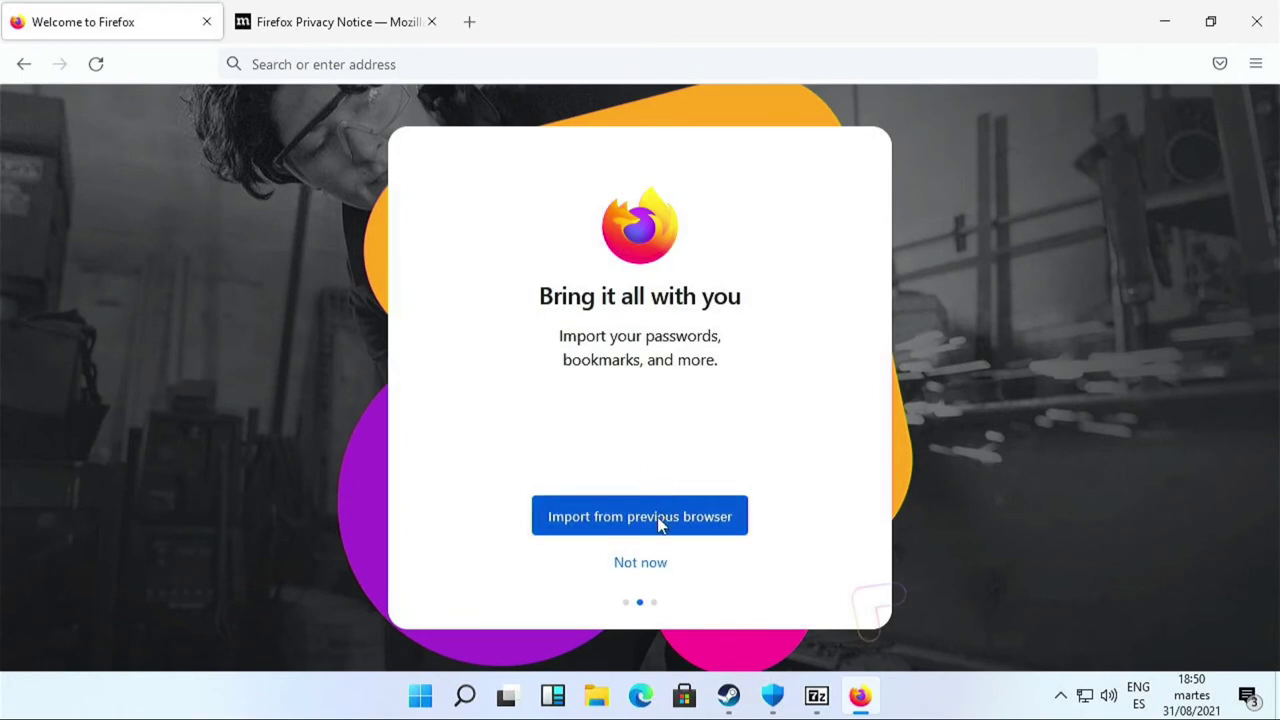
- Skip importing data from the previous browser, try the Light and Dark themes, and save the System theme for Firefox
{"action": "left_click", "coordinate": [646, 563]}
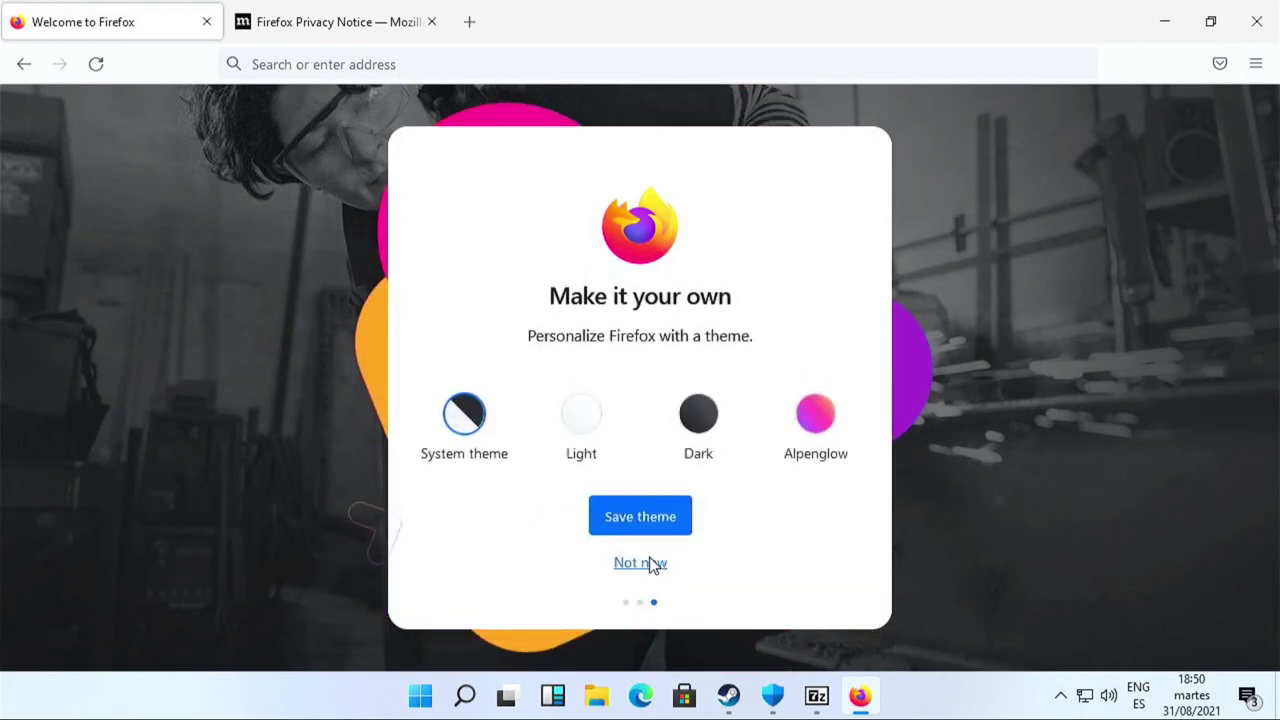
{"action": "left_click", "coordinate": [603, 417]}
{"action": "left_click", "coordinate": [710, 428]}
{"action": "left_click", "coordinate": [480, 425]}
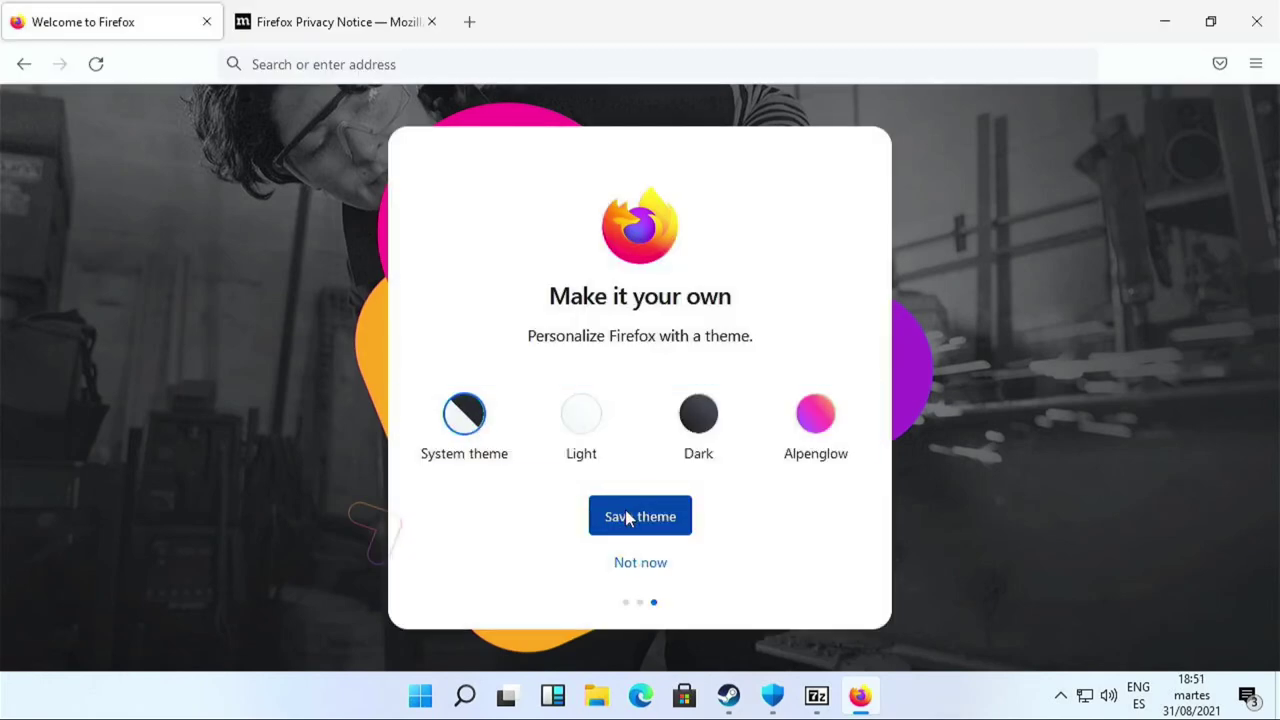
{"action": "left_click", "coordinate": [666, 518]}
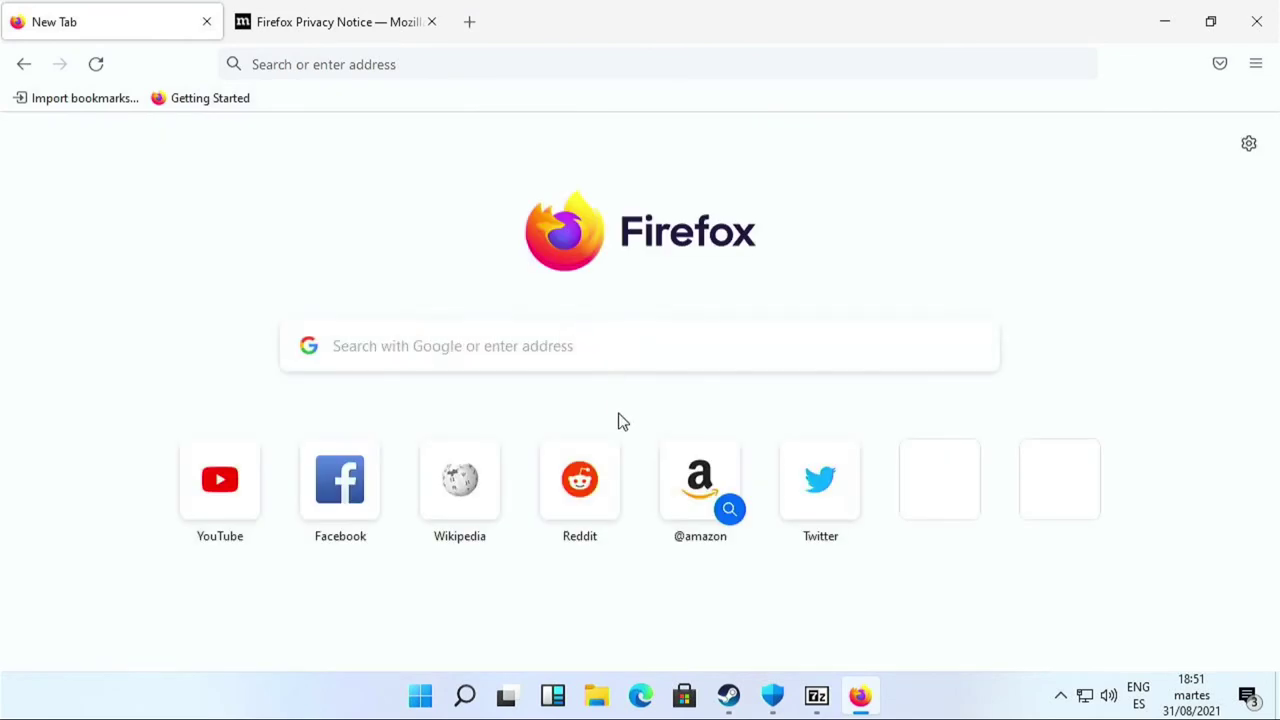
- Open the Default apps settings of Windows and check which web browser is set as default
{"action": "left_click", "coordinate": [418, 700]}
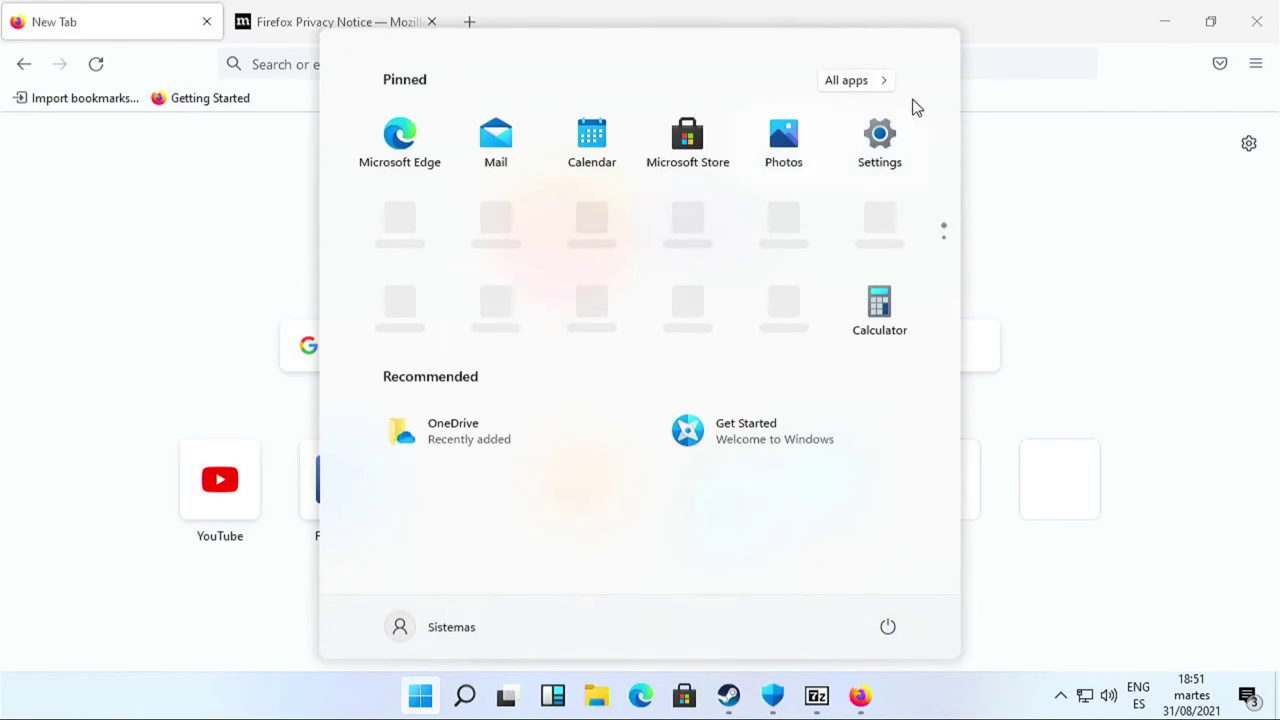
{"action": "left_click", "coordinate": [898, 140]}
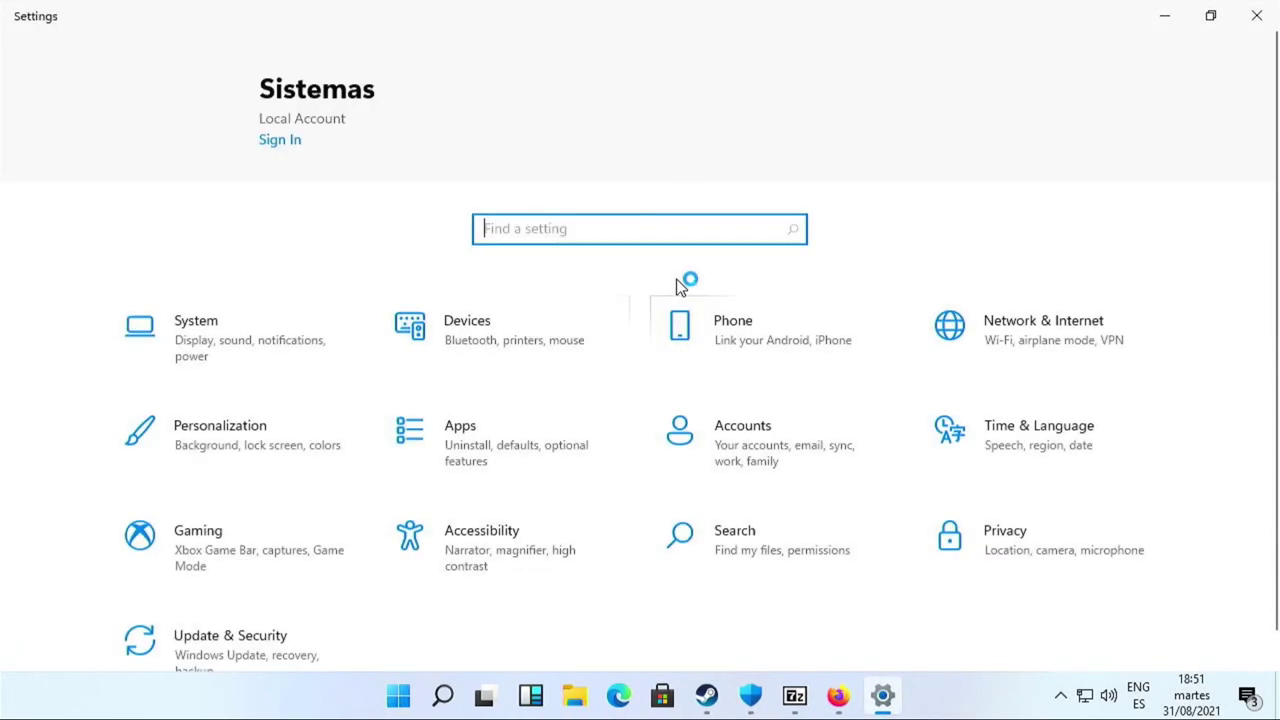
{"action": "left_click", "coordinate": [447, 473]}
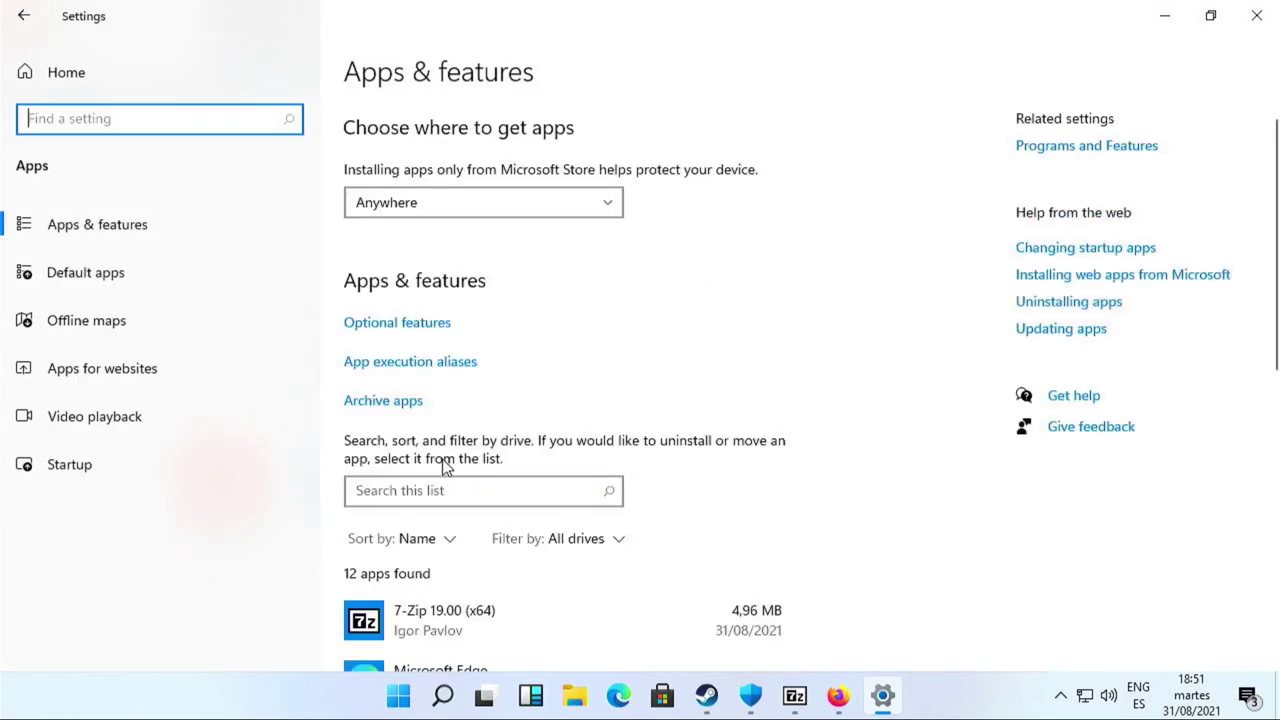
{"action": "left_click", "coordinate": [83, 283]}
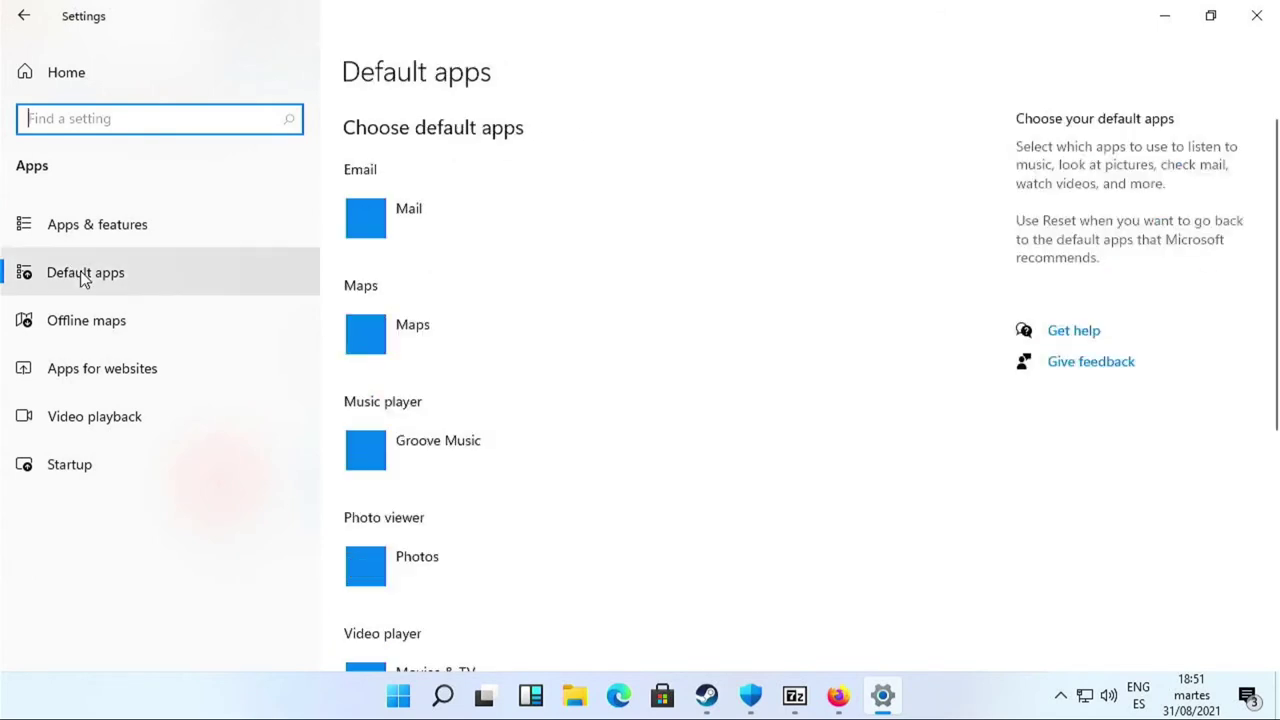
{"action": "scroll", "coordinate": [510, 320], "scroll_direction": "down", "scroll_amount": 4}
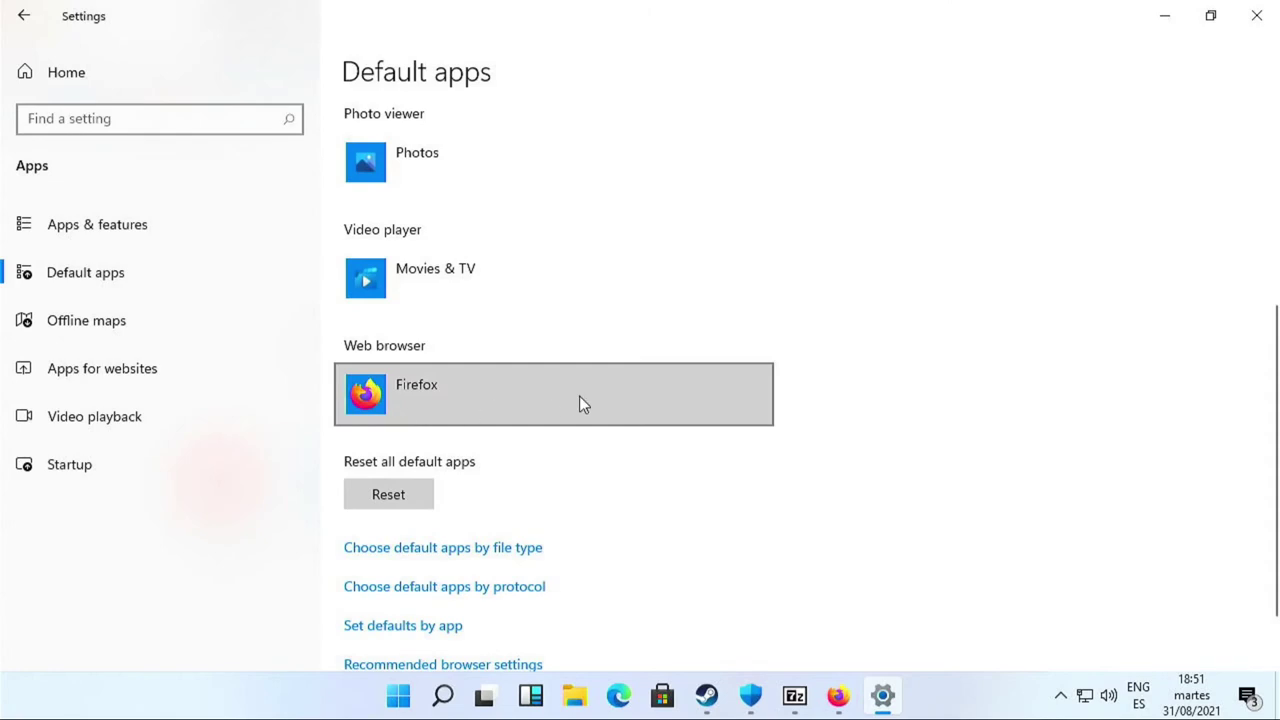
- Set VLC media player as the default video player and review the other default apps
{"action": "left_click", "coordinate": [505, 314]}
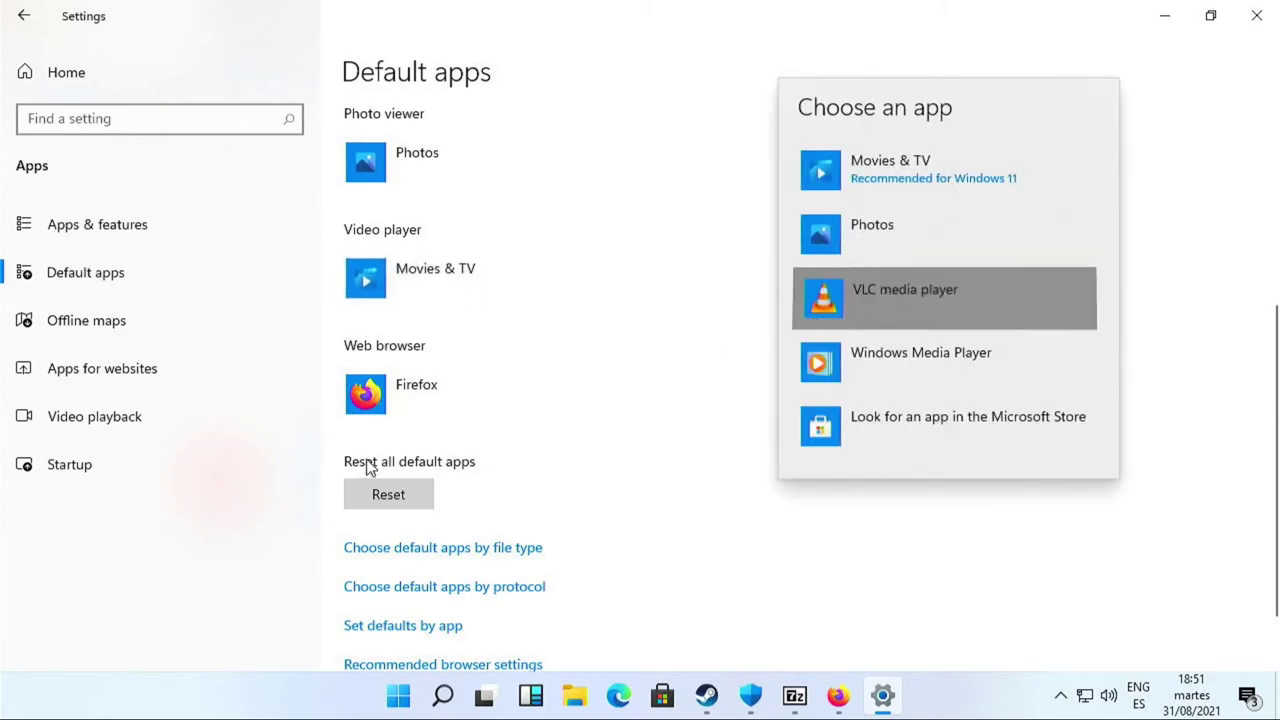
{"action": "left_click", "coordinate": [911, 298]}
{"action": "scroll", "coordinate": [476, 415], "scroll_direction": "up", "scroll_amount": 1}
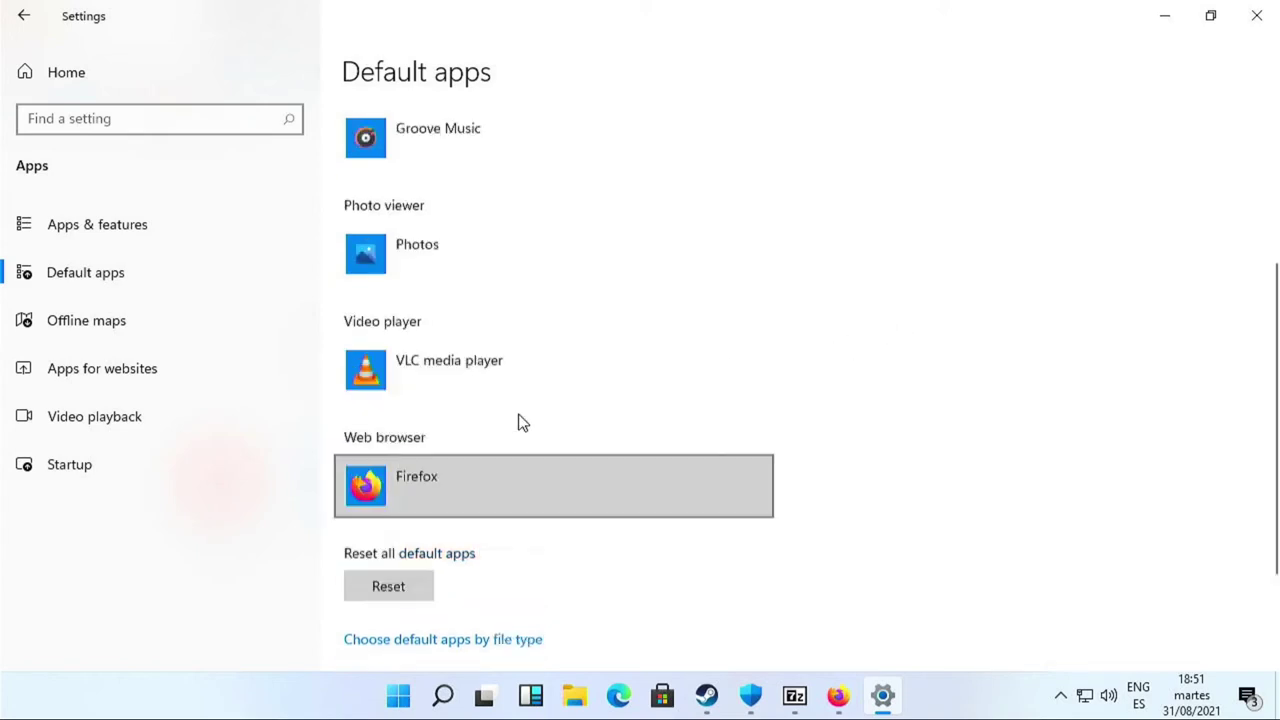
{"action": "scroll", "coordinate": [518, 422], "scroll_direction": "up", "scroll_amount": 3}
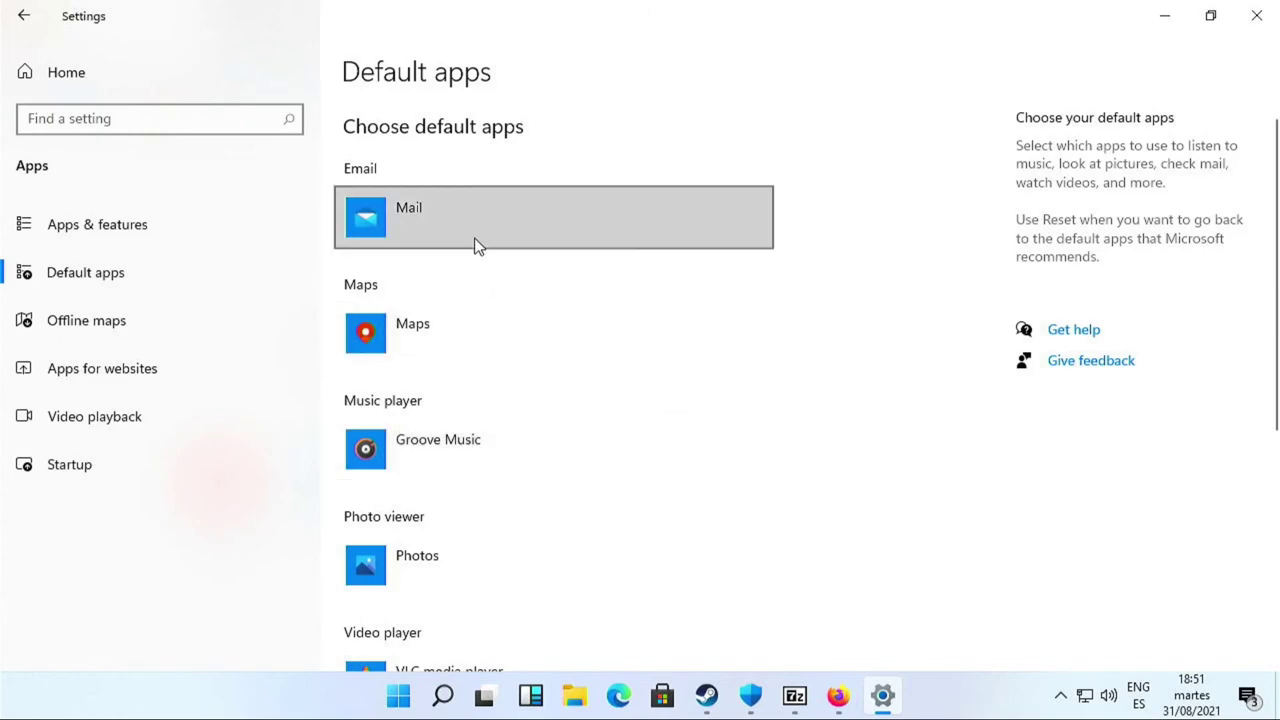
- Return to the Settings home page and bring the minimized Windows Security window back up
{"action": "left_click", "coordinate": [22, 18]}
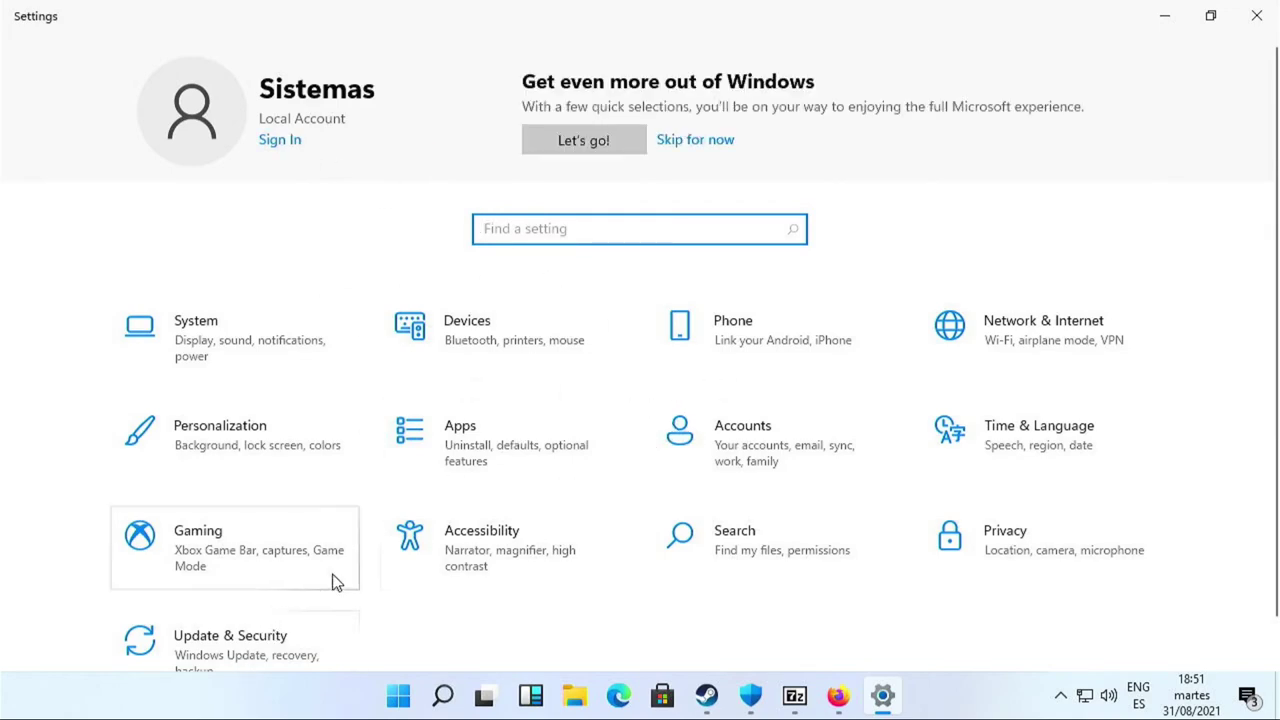
{"action": "scroll", "coordinate": [337, 582], "scroll_direction": "down", "scroll_amount": 2}
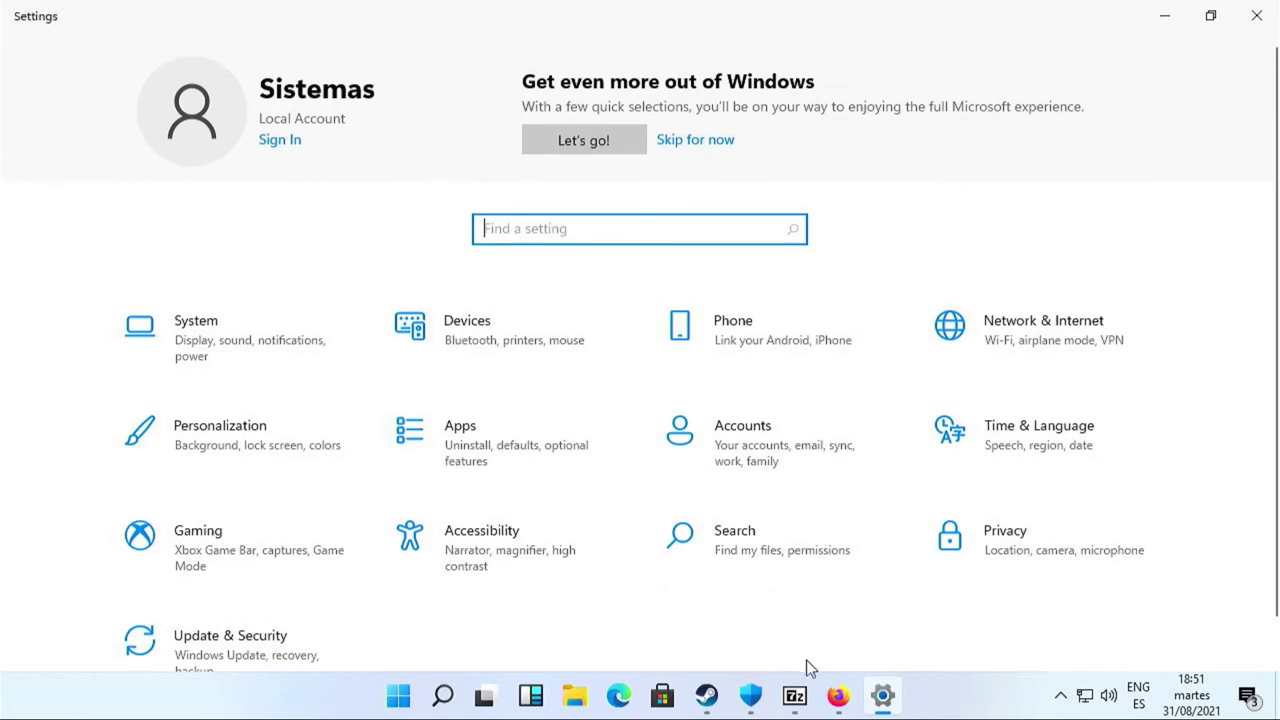
{"action": "mouse_move", "coordinate": [787, 705]}
{"action": "left_click", "coordinate": [751, 696]}
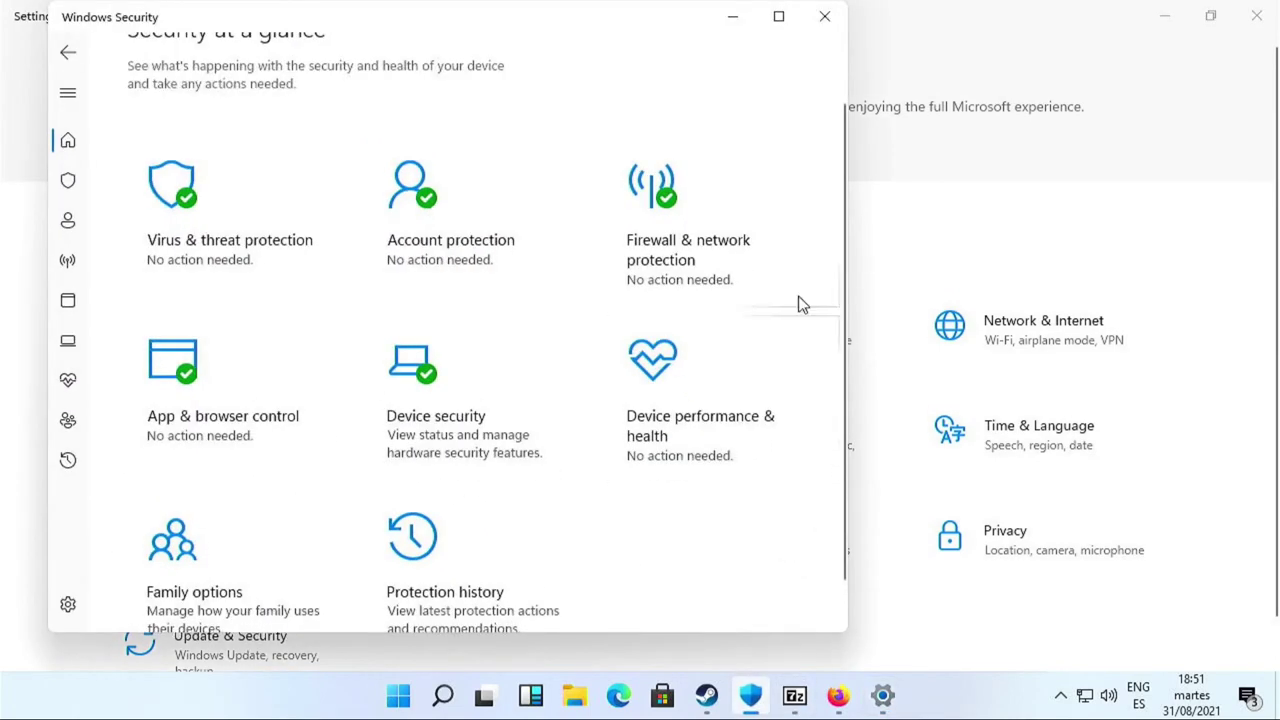
- Close Windows Security and set the taskbar alignment to Left in the Taskbar settings
{"action": "left_click", "coordinate": [824, 18]}
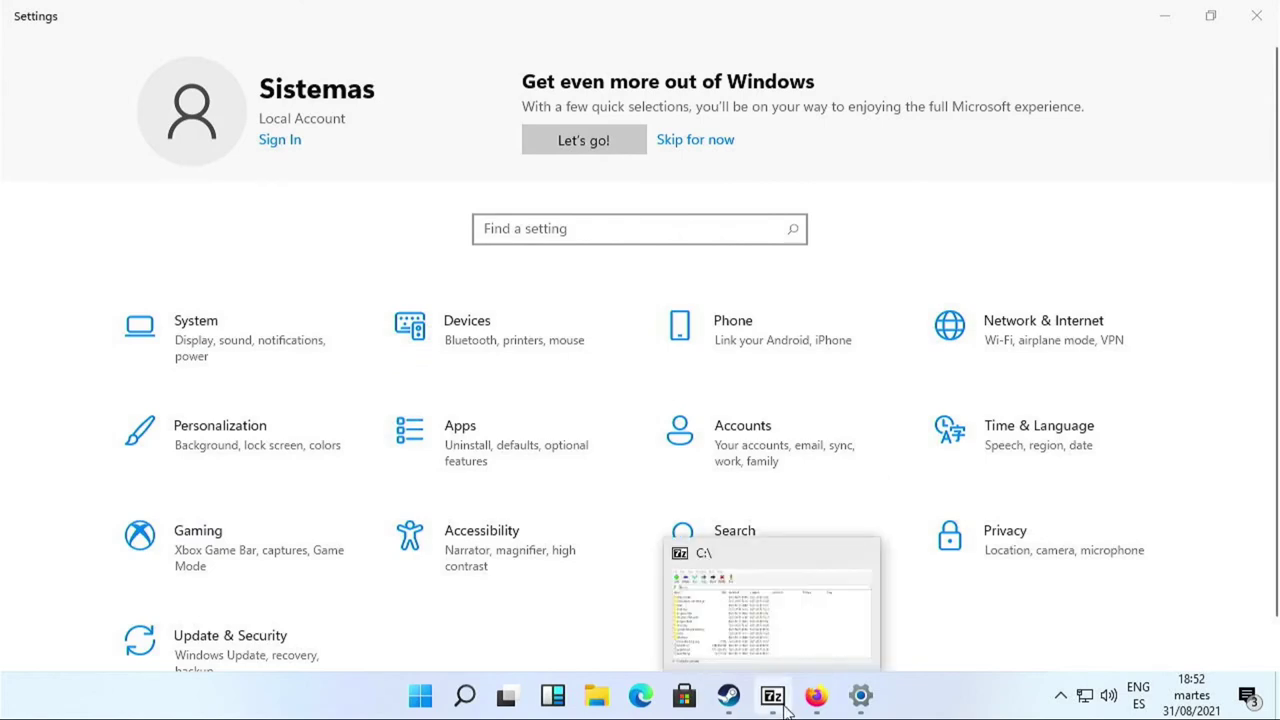
{"action": "right_click", "coordinate": [332, 698]}
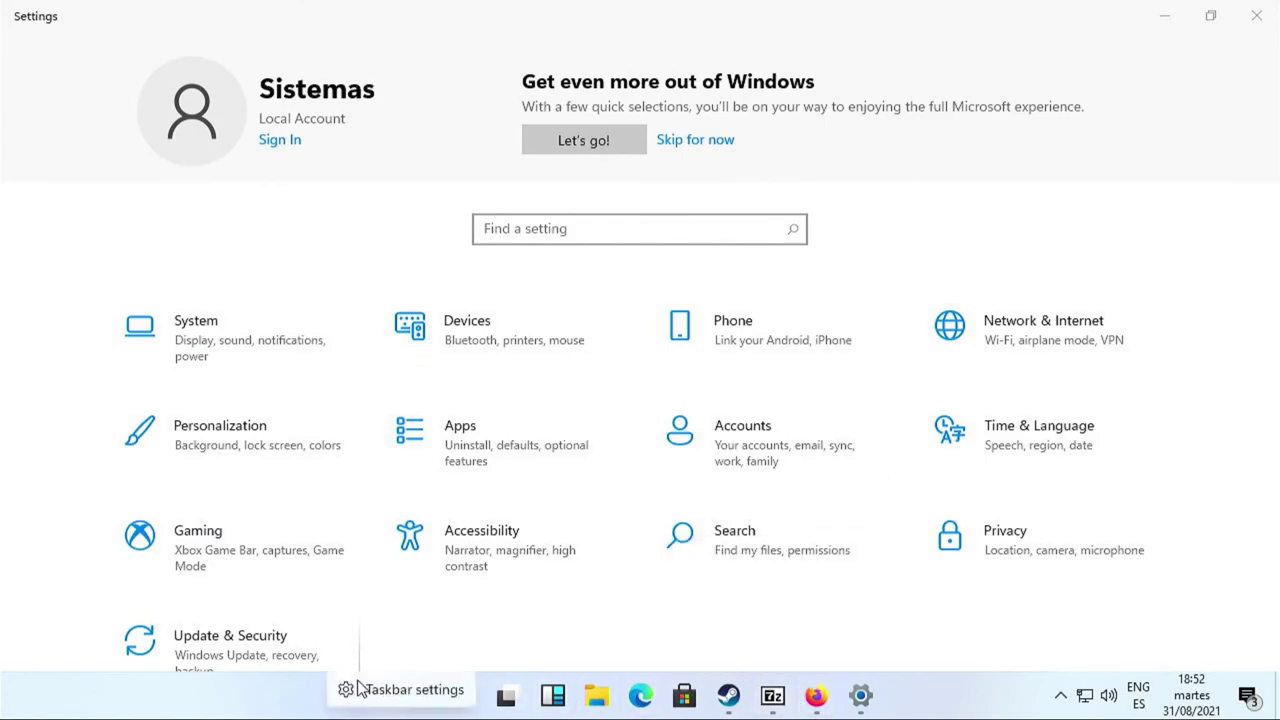
{"action": "left_click", "coordinate": [360, 688]}
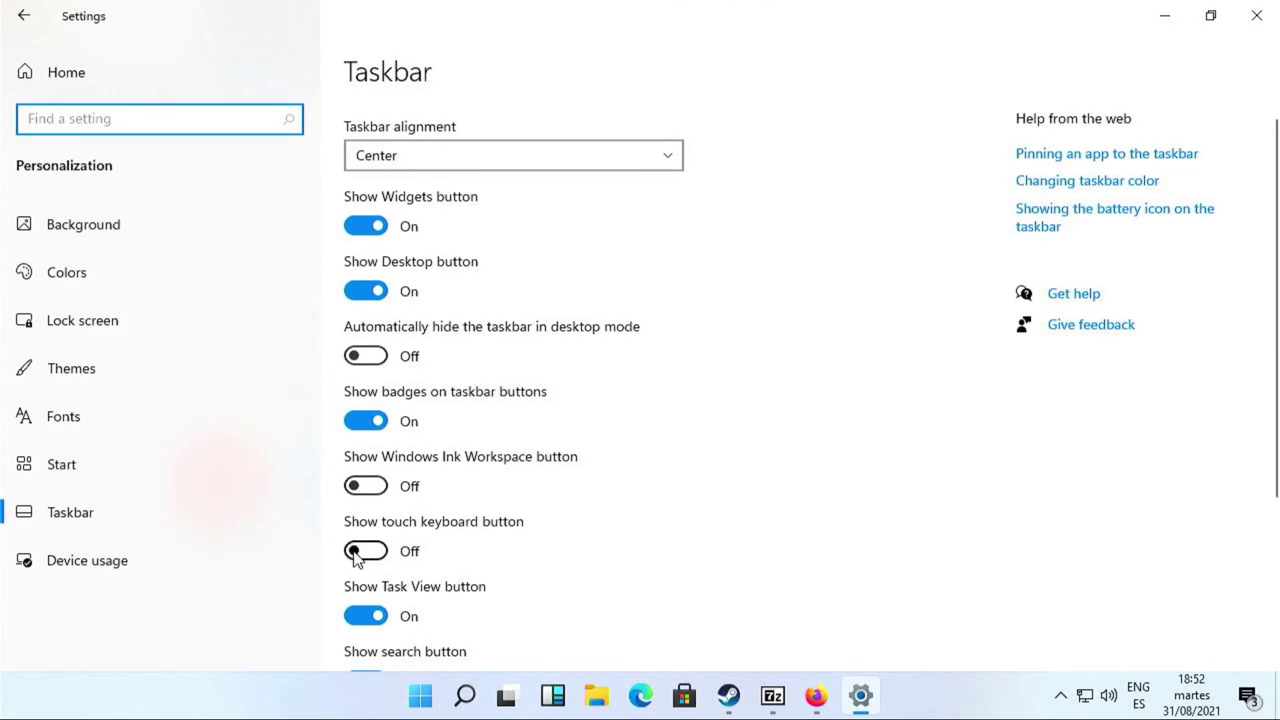
{"action": "scroll", "coordinate": [388, 558], "scroll_direction": "down", "scroll_amount": 2}
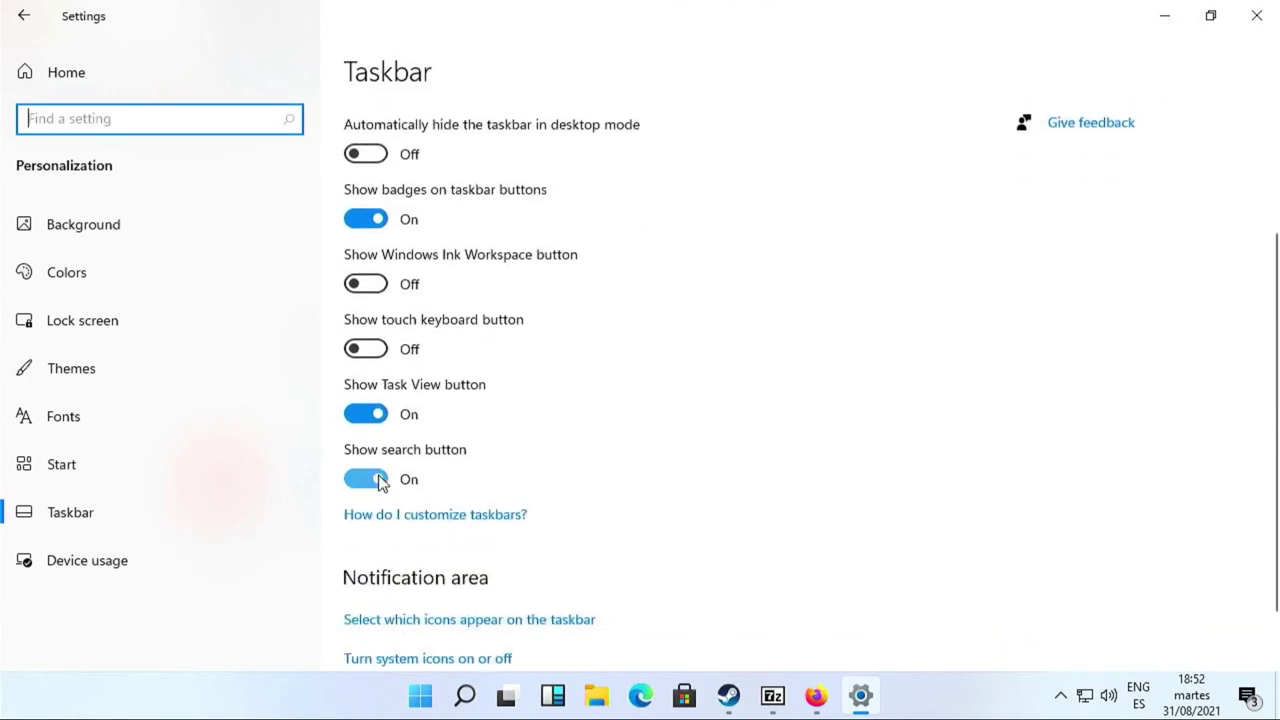
{"action": "scroll", "coordinate": [410, 300], "scroll_direction": "up", "scroll_amount": 2}
{"action": "left_click", "coordinate": [428, 143]}
{"action": "left_click", "coordinate": [428, 150]}
{"action": "left_click", "coordinate": [417, 128]}
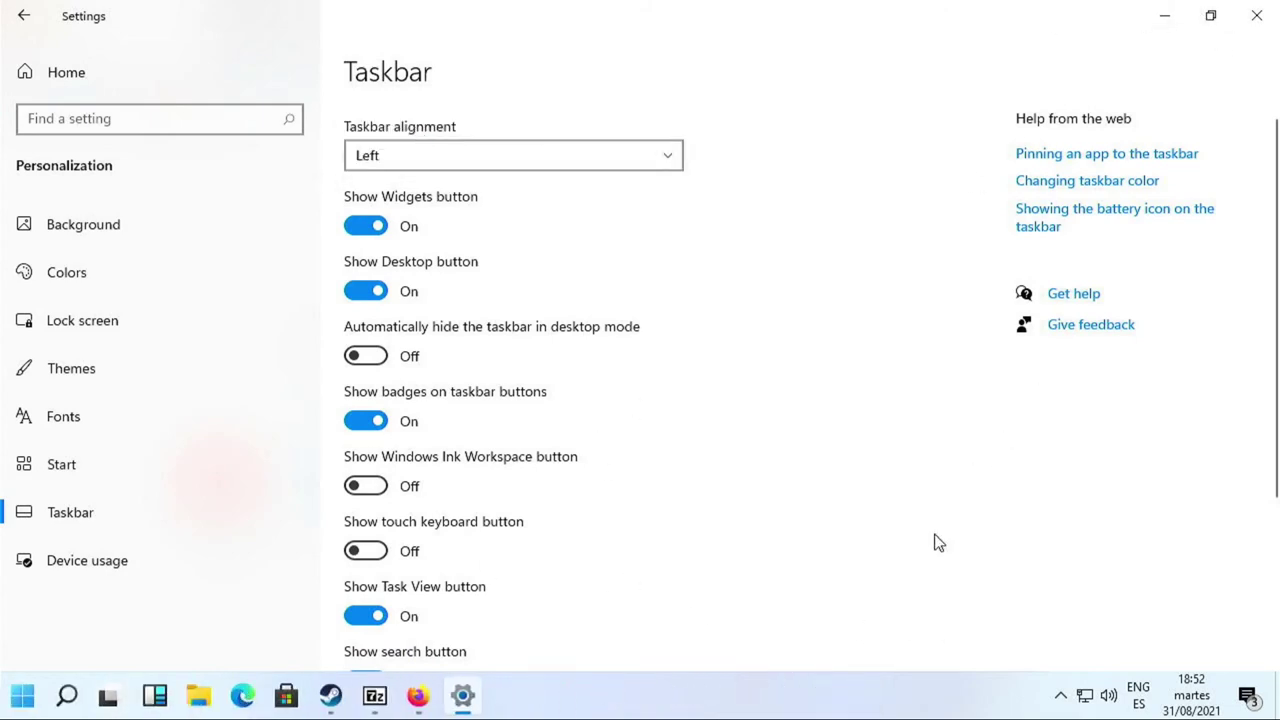
- Check the taskbar's context options, the available networks and the hidden tray icons
{"action": "right_click", "coordinate": [866, 703]}
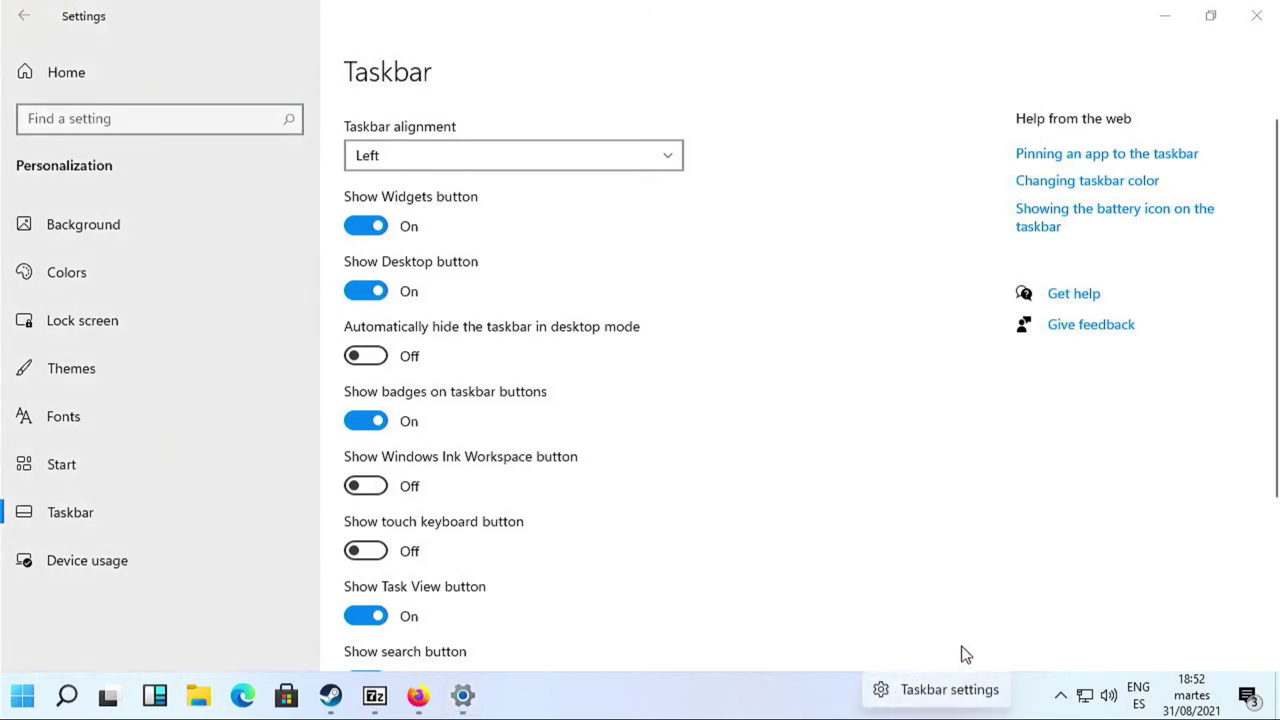
{"action": "left_click", "coordinate": [830, 692]}
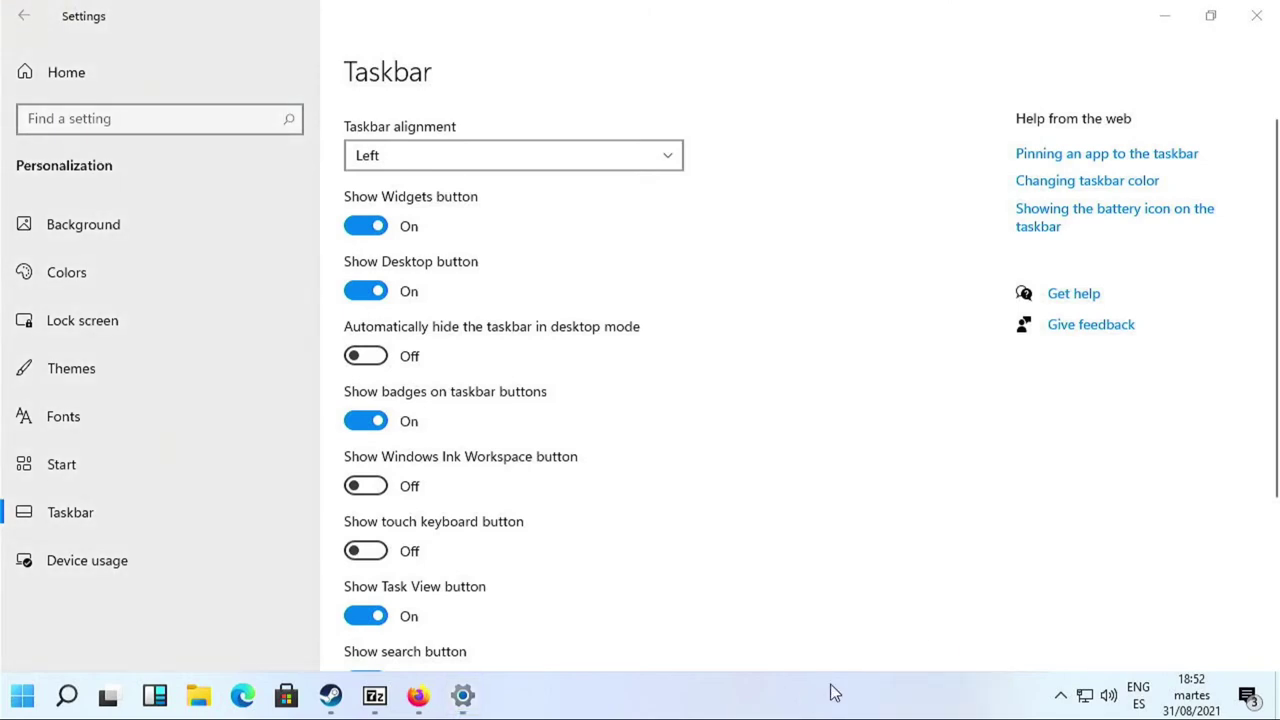
{"action": "left_click", "coordinate": [1084, 697]}
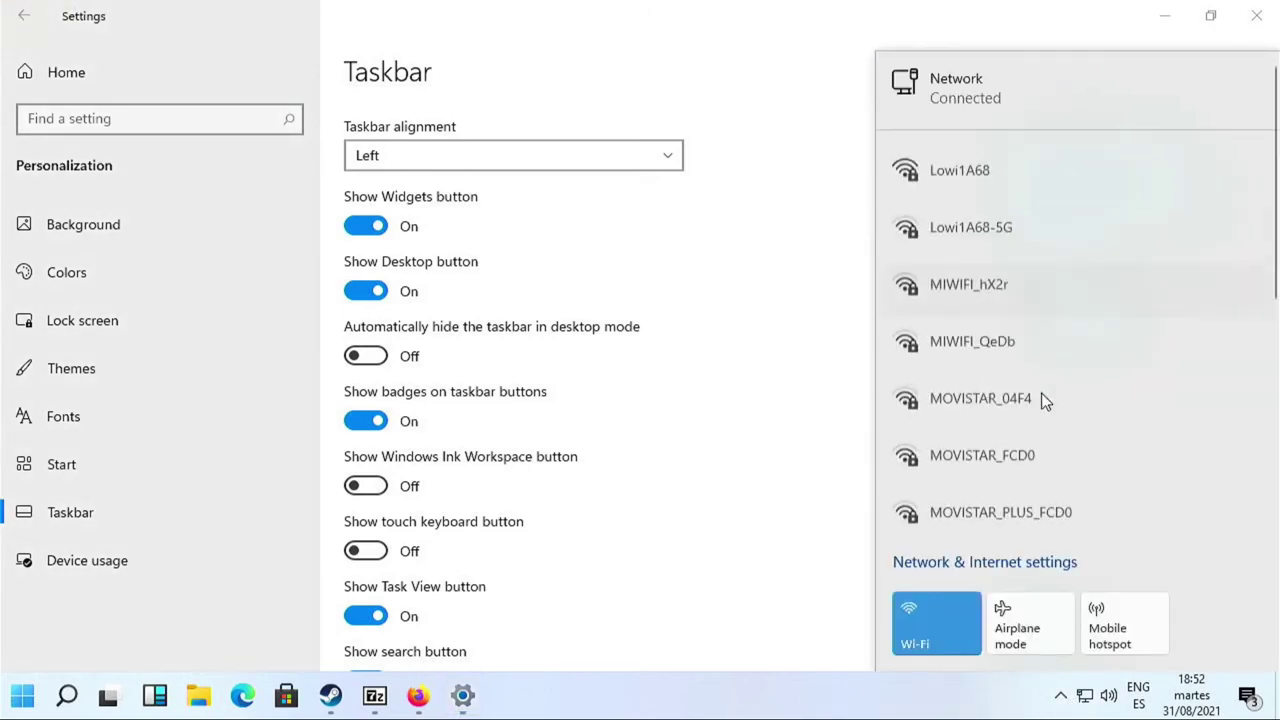
{"action": "left_click", "coordinate": [843, 578]}
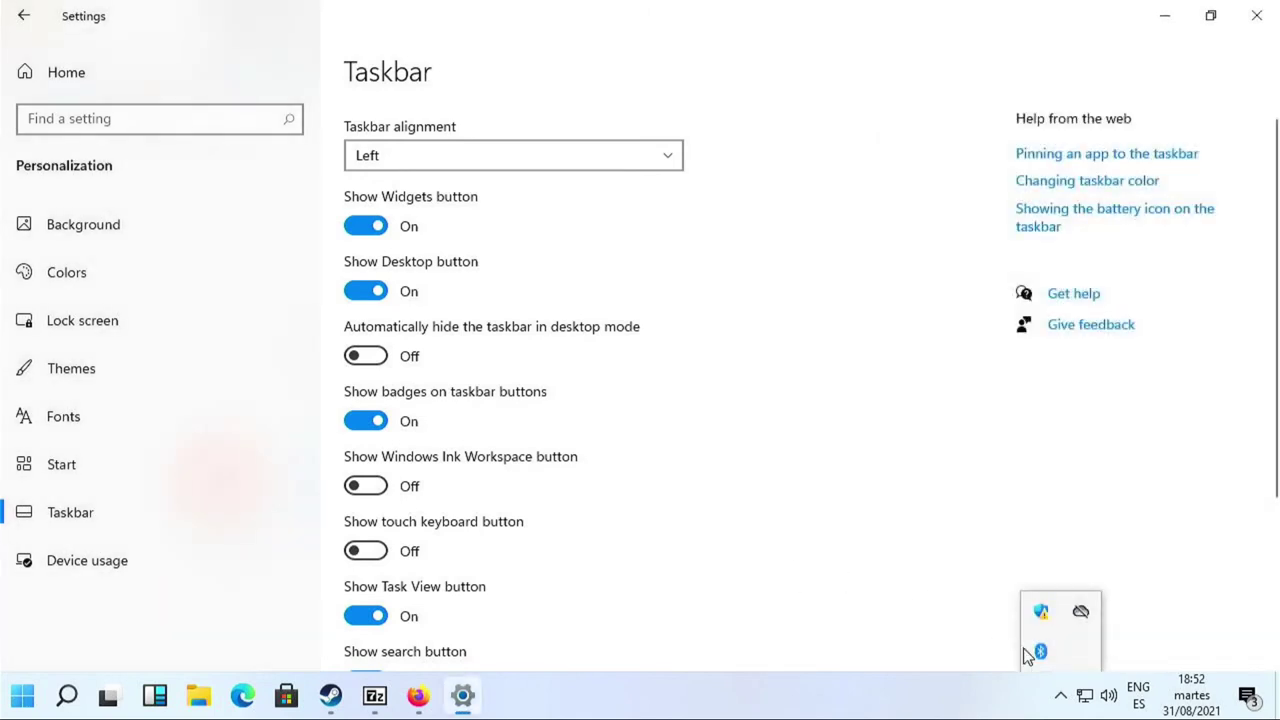
{"action": "left_click", "coordinate": [1063, 702]}
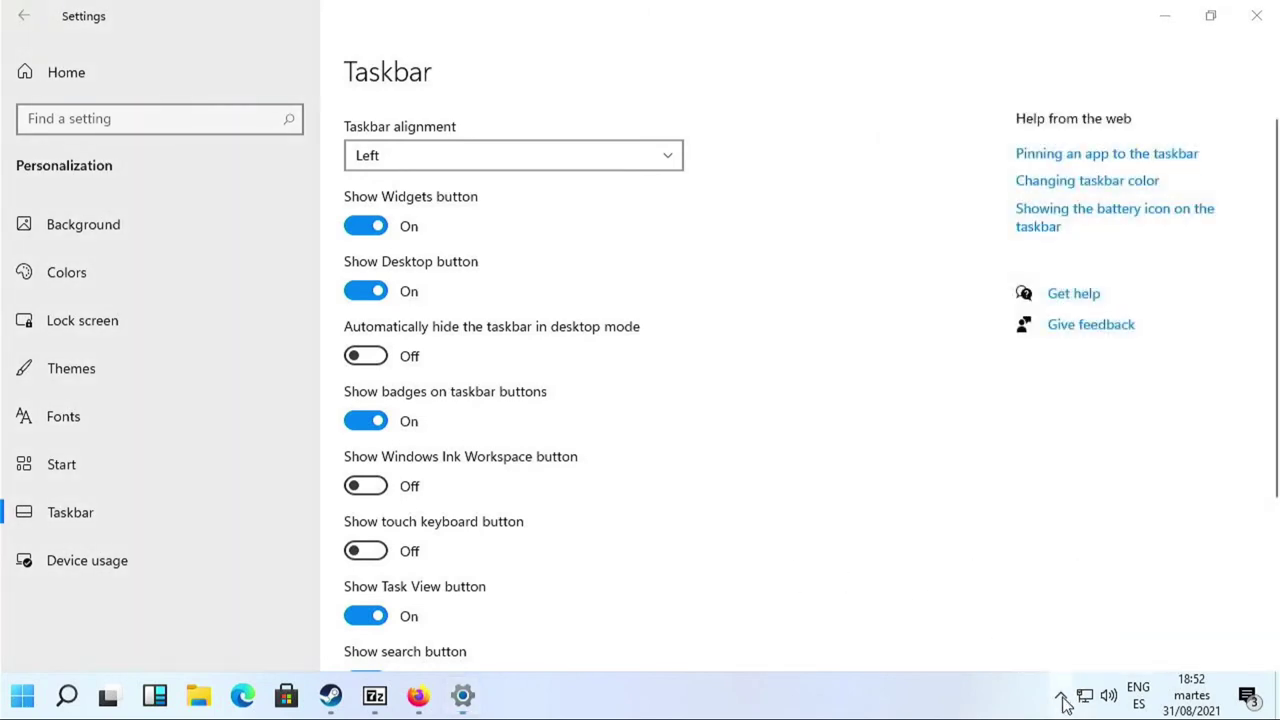
- Open Windows Security from the hidden tray icons and clear the OneDrive setup recommendation for Virus & threat protection
{"action": "left_click", "coordinate": [1063, 700]}
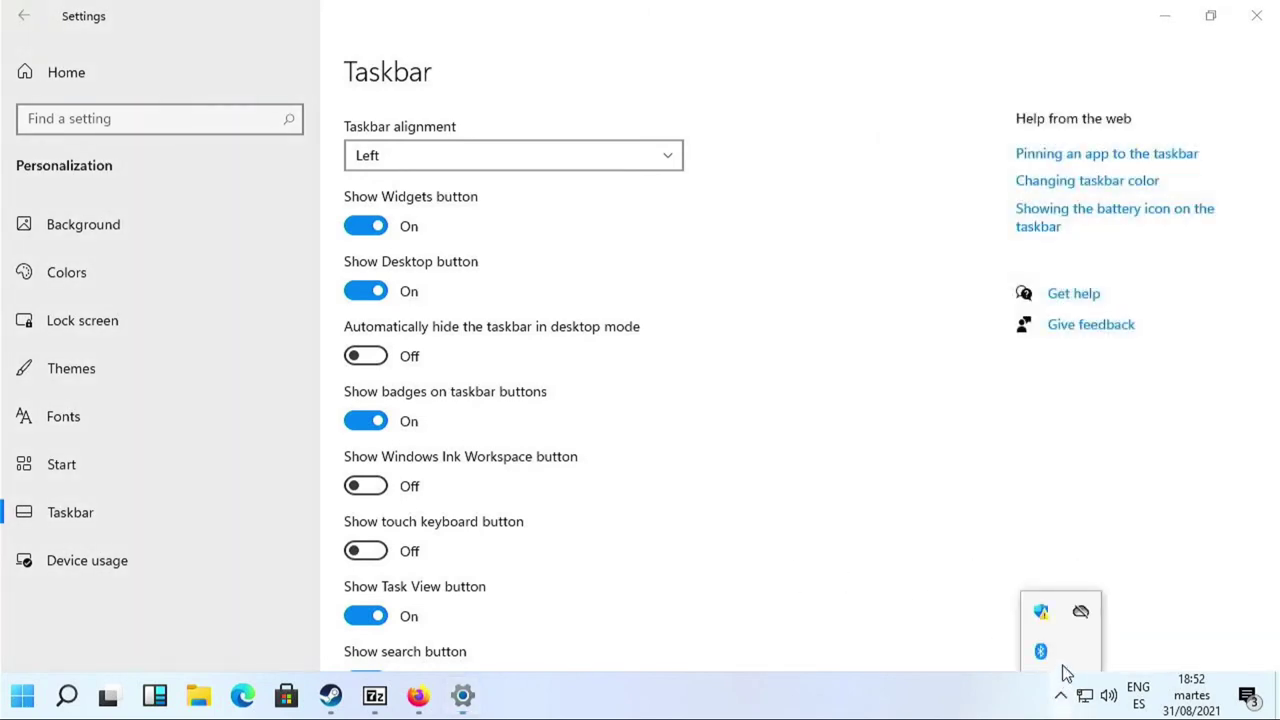
{"action": "left_click", "coordinate": [1041, 614]}
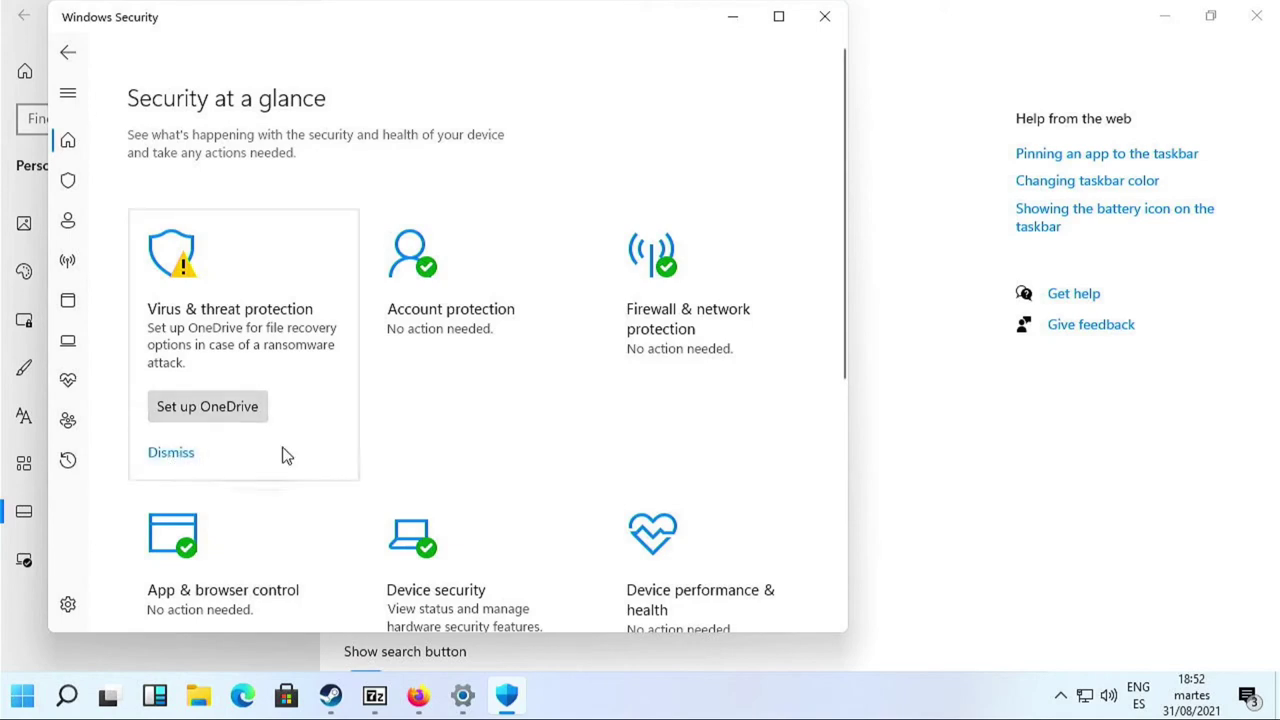
{"action": "left_click", "coordinate": [245, 310]}
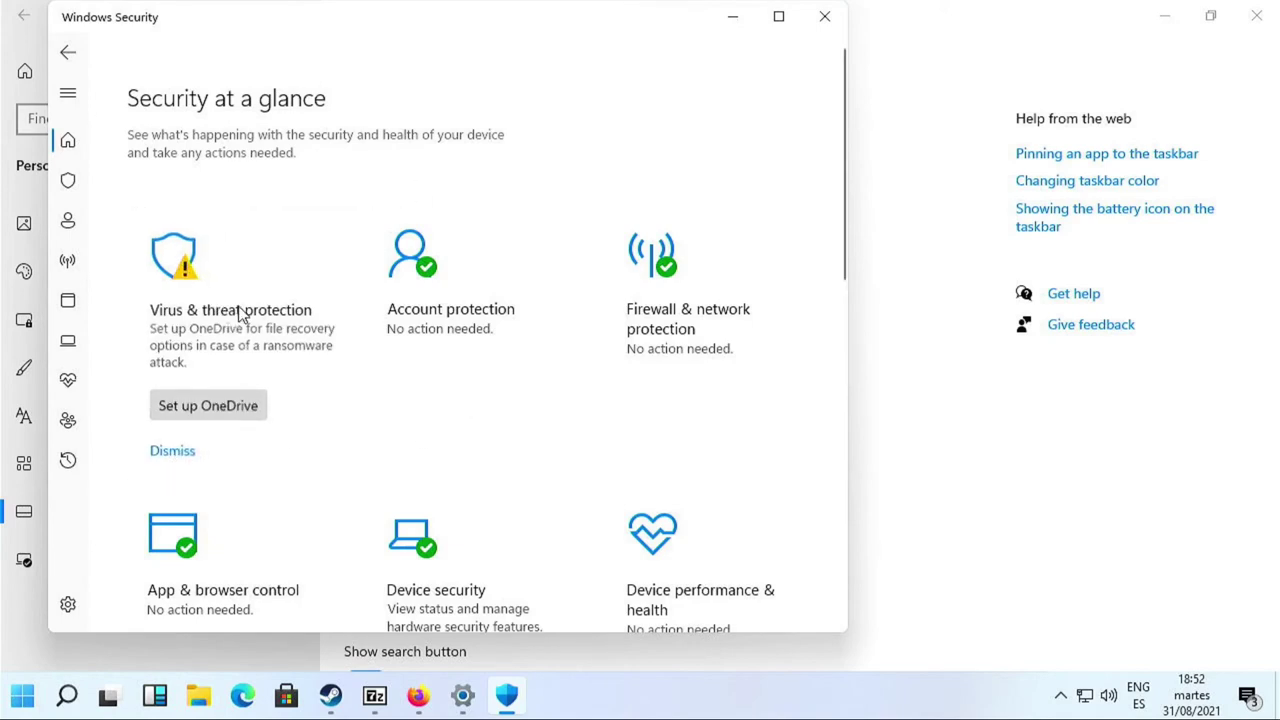
{"action": "left_click", "coordinate": [77, 48]}
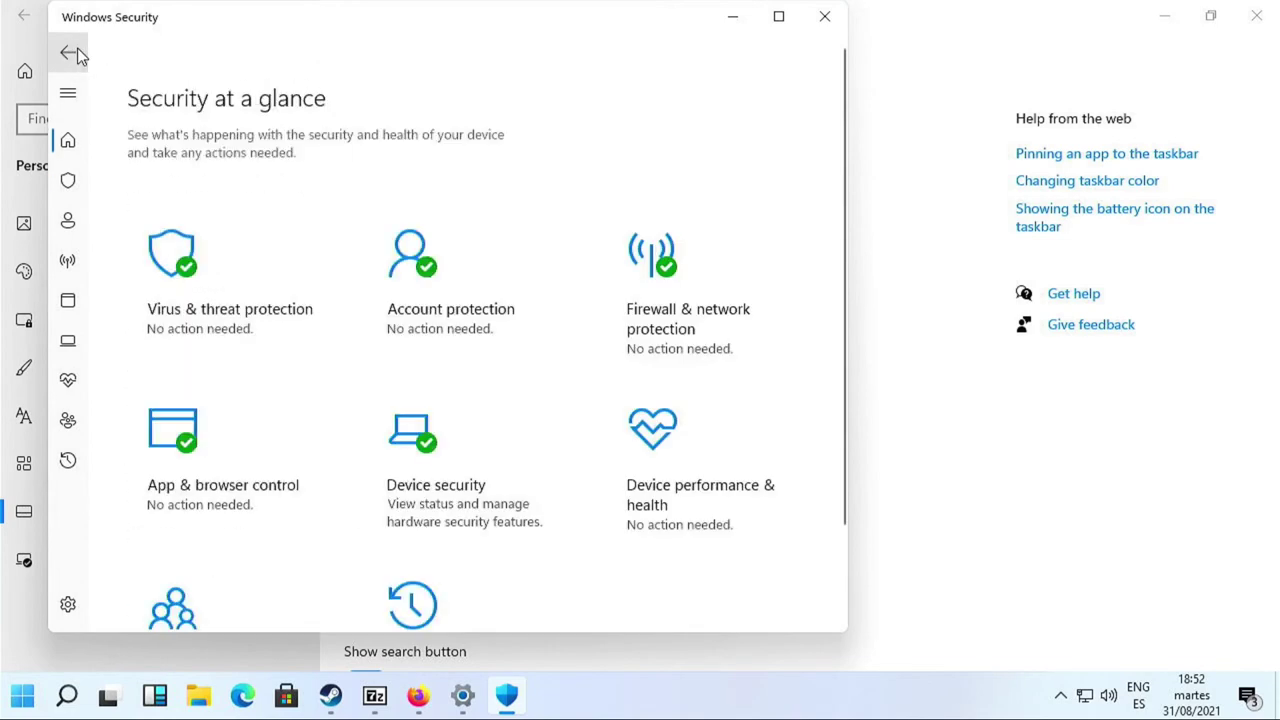
- Check the Windows Security status among the hidden tray icons, review the protection areas and close Windows Security
{"action": "left_click", "coordinate": [1061, 695]}
{"action": "left_click", "coordinate": [1039, 622]}
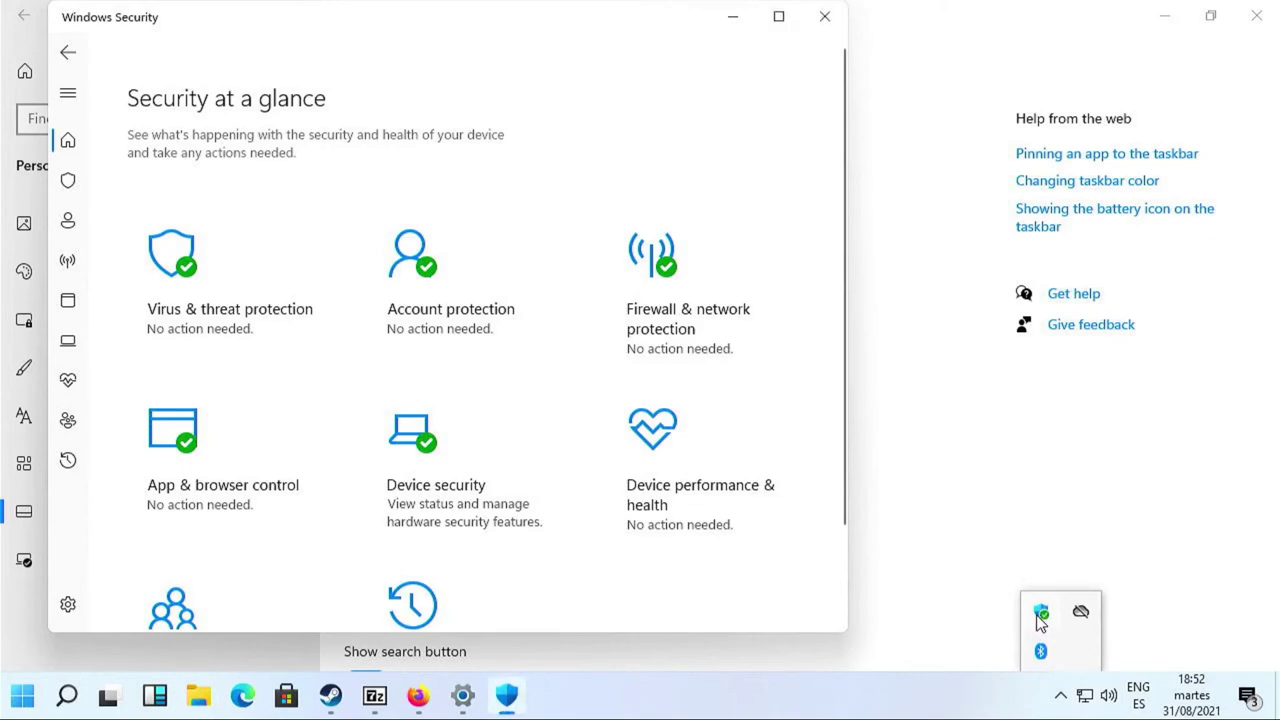
{"action": "scroll", "coordinate": [557, 405], "scroll_direction": "down", "scroll_amount": 1}
{"action": "scroll", "coordinate": [557, 405], "scroll_direction": "down", "scroll_amount": 1}
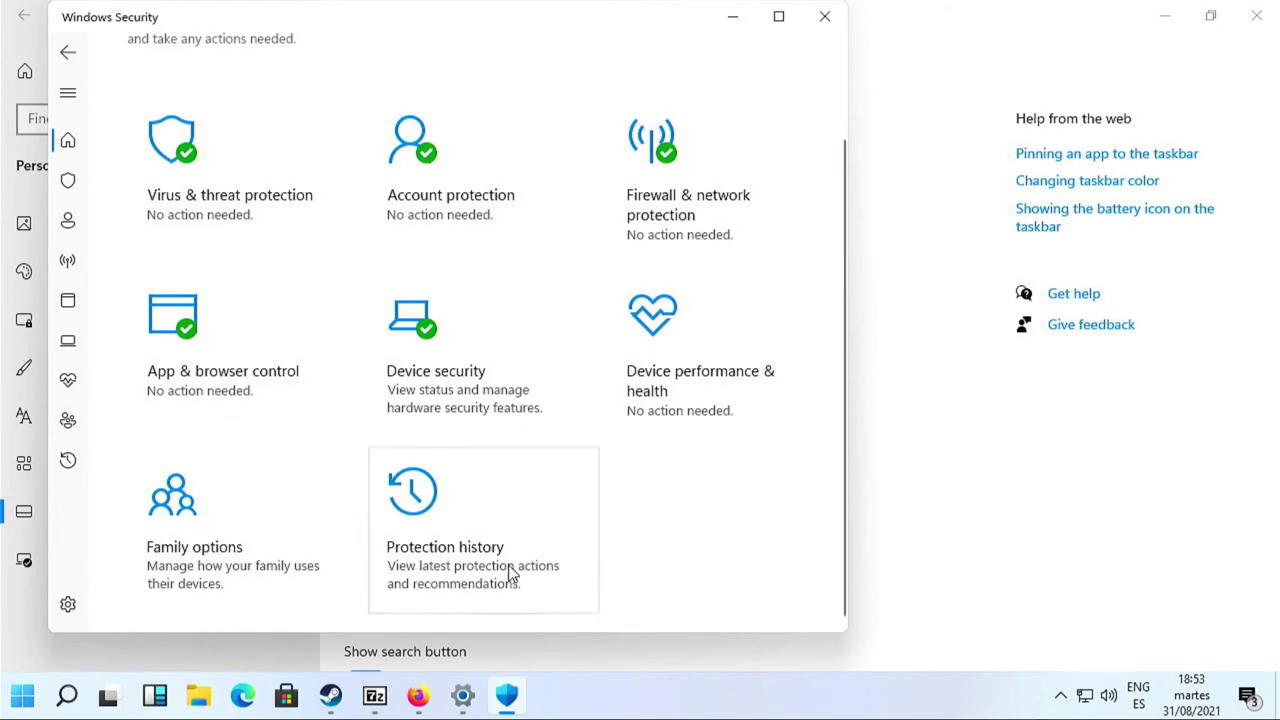
{"action": "left_click", "coordinate": [824, 16]}
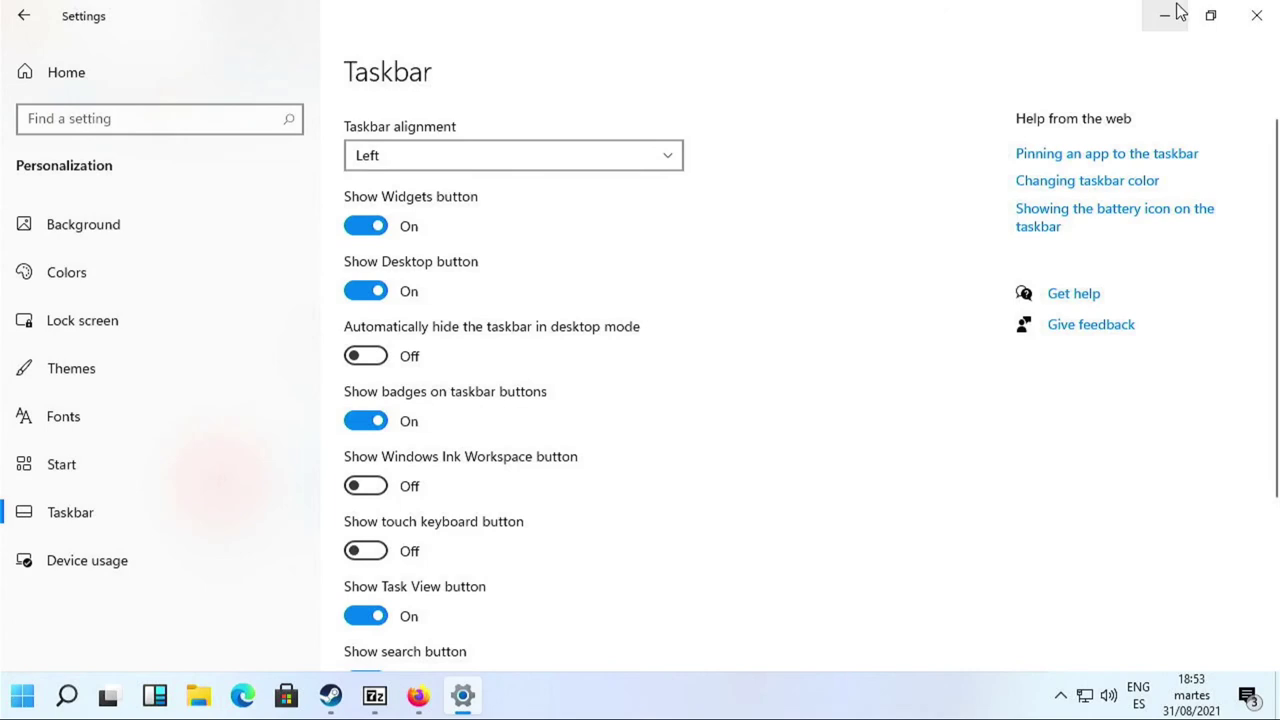
- Close the open Settings, Firefox and 7-Zip windows, including both Firefox tabs
{"action": "left_click", "coordinate": [1254, 14]}
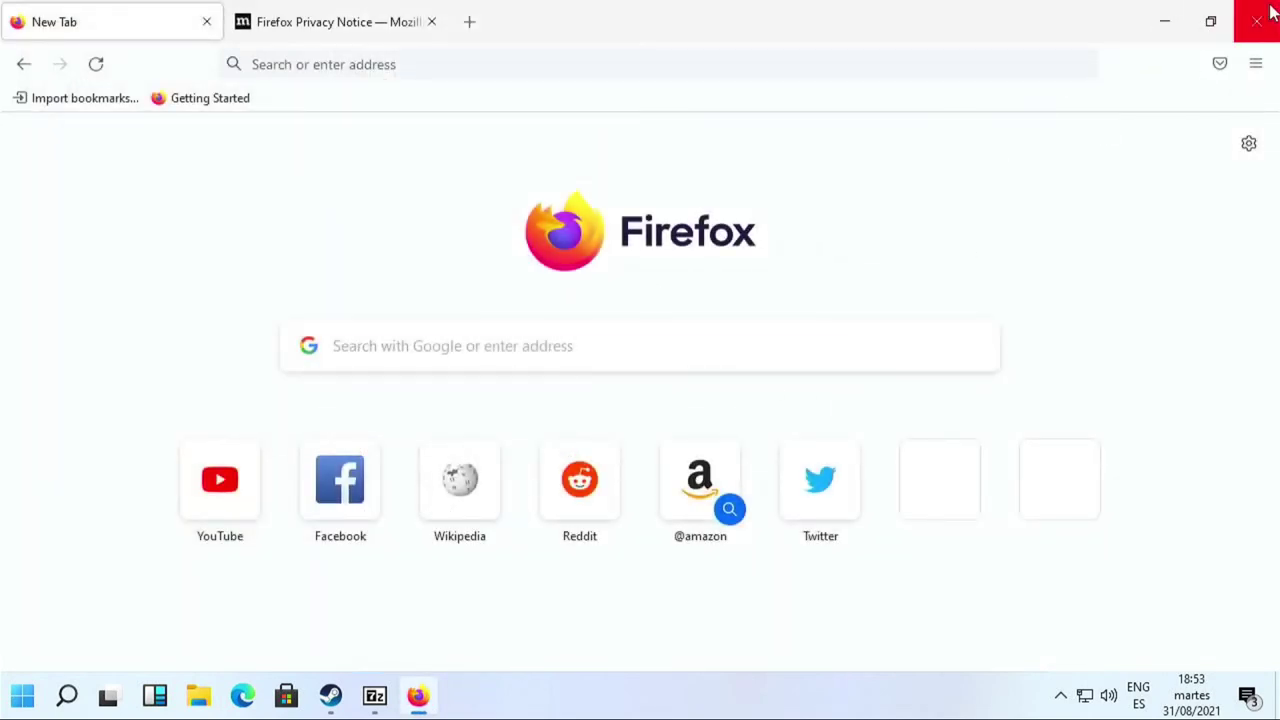
{"action": "left_click", "coordinate": [1259, 20]}
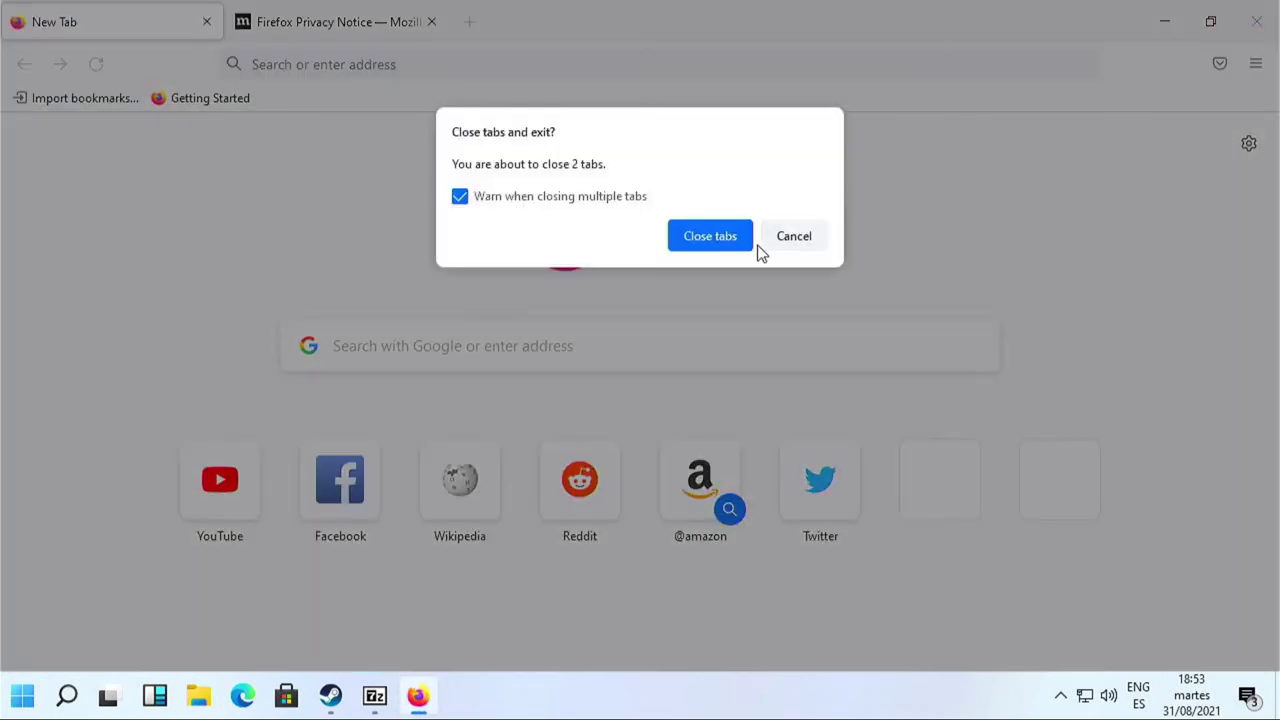
{"action": "left_click", "coordinate": [691, 237]}
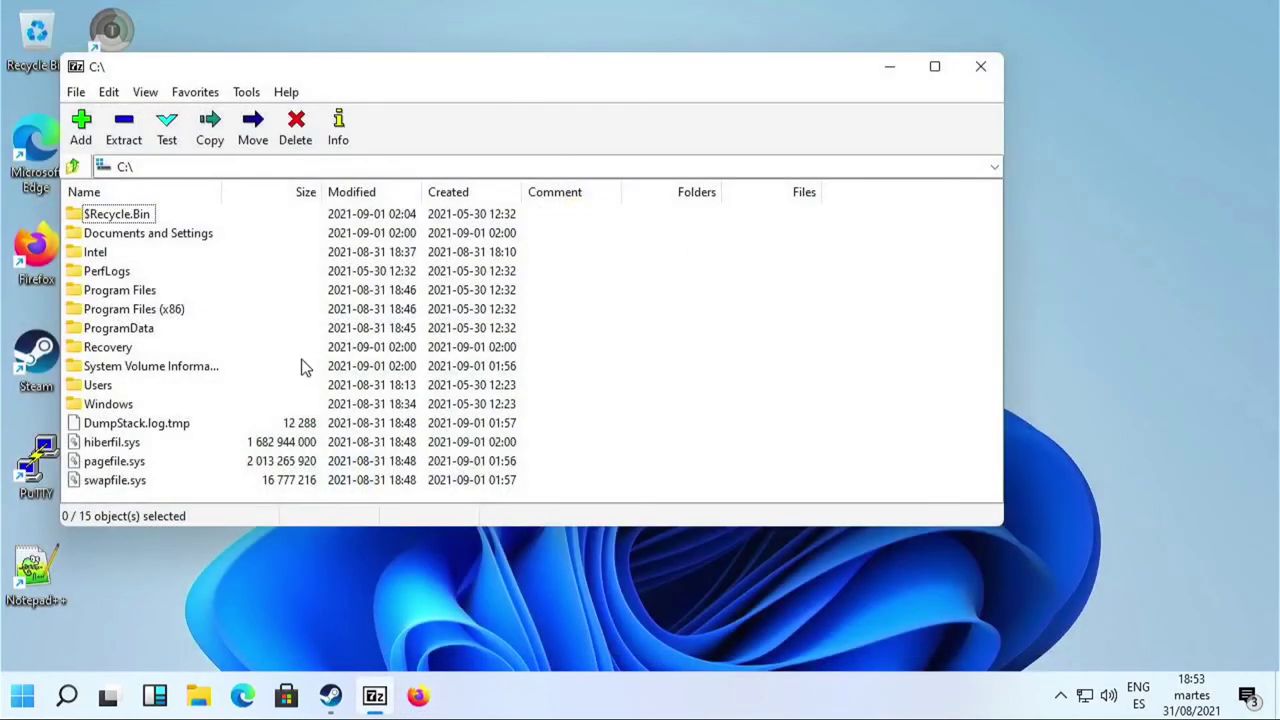
{"action": "left_click", "coordinate": [990, 72]}
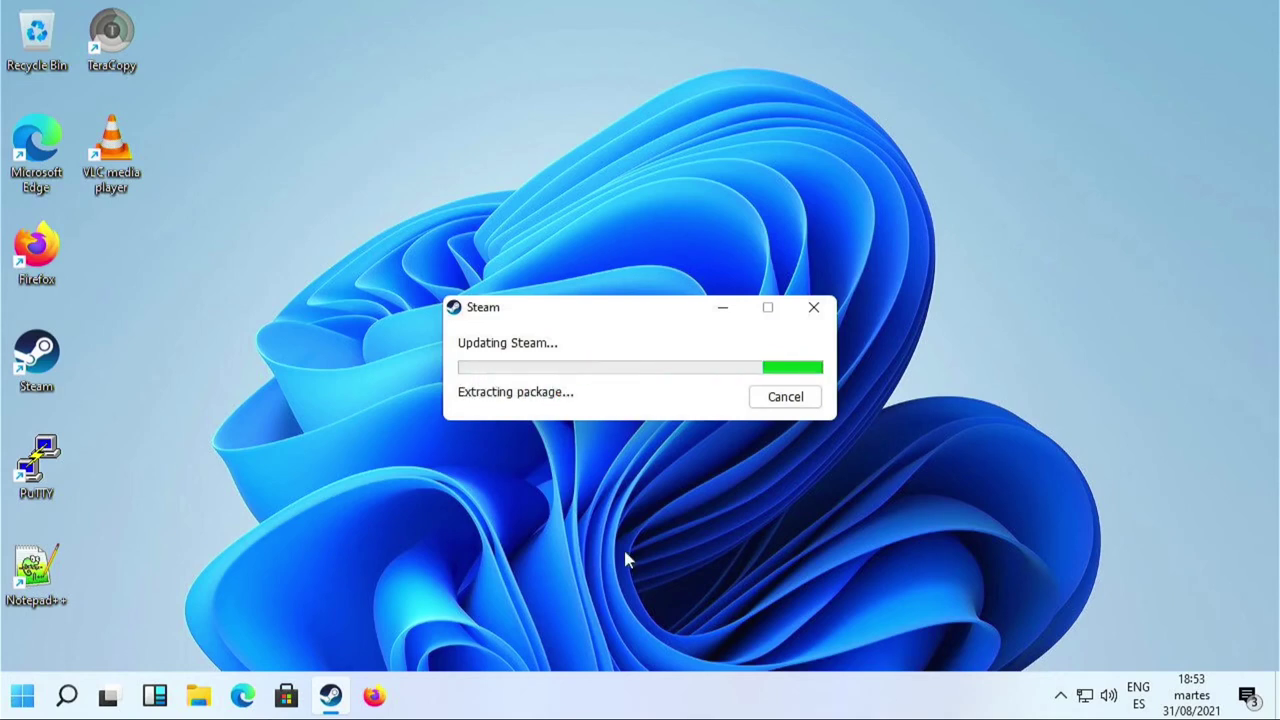
- Check the hidden tray icons, and clear the Startup App, Microsoft Store and Privacy notifications
{"action": "left_click", "coordinate": [1060, 695]}
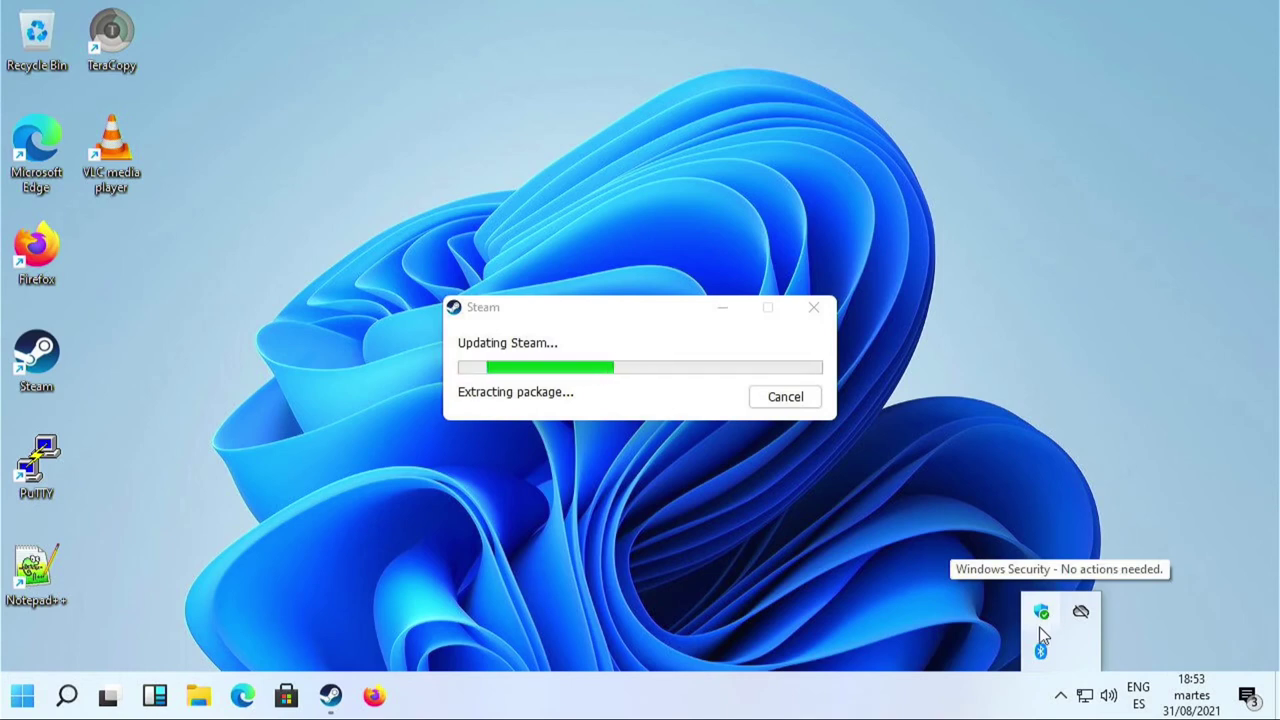
{"action": "left_click", "coordinate": [800, 619]}
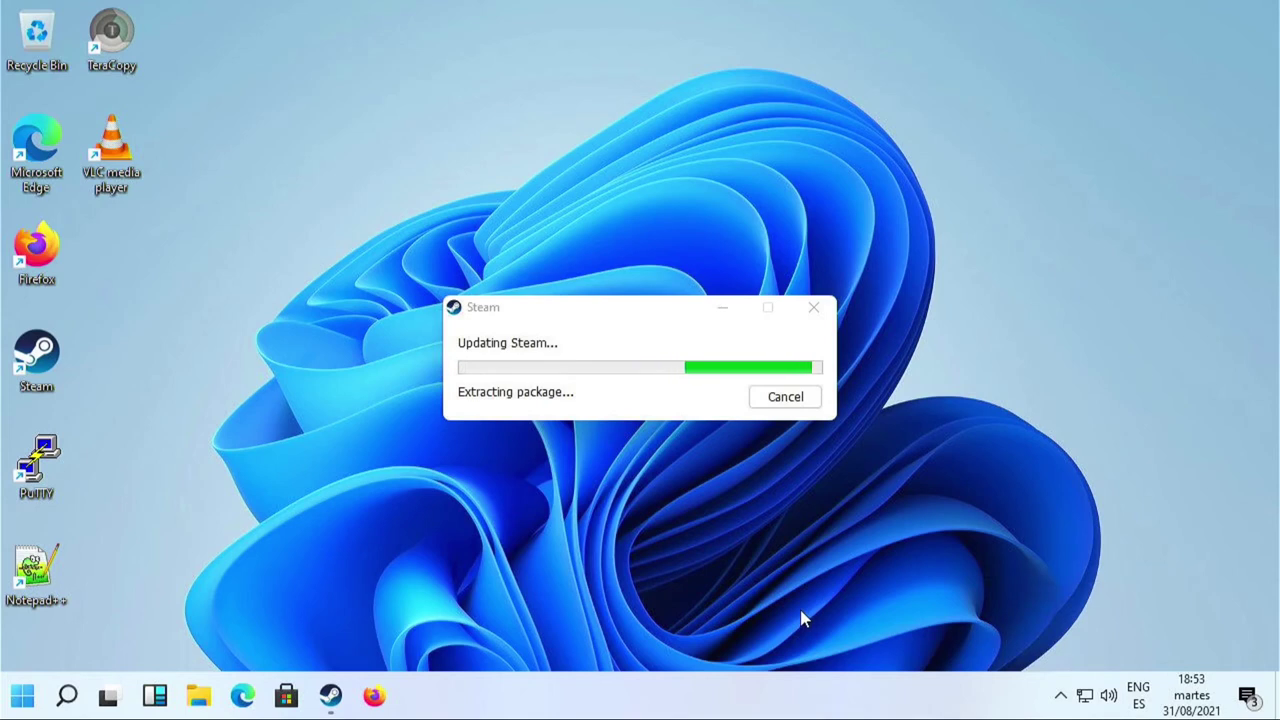
{"action": "left_click", "coordinate": [1249, 700]}
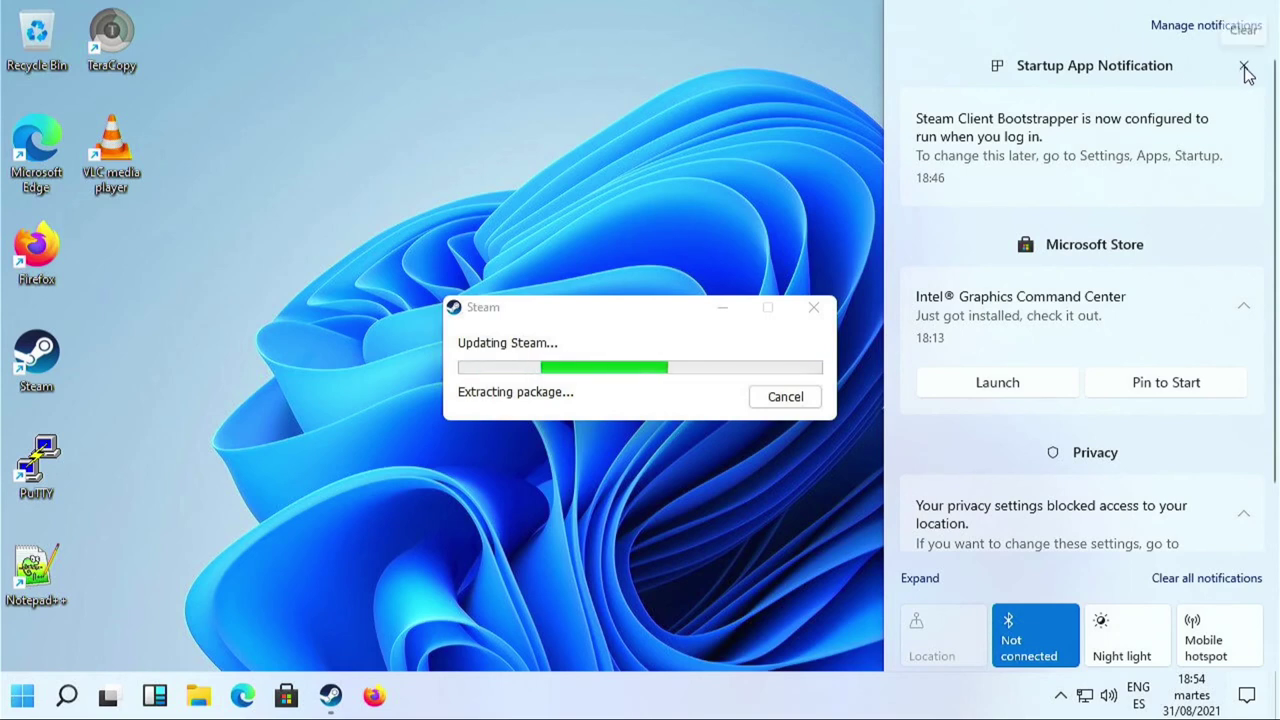
{"action": "left_click", "coordinate": [1242, 66]}
{"action": "left_click", "coordinate": [1245, 66]}
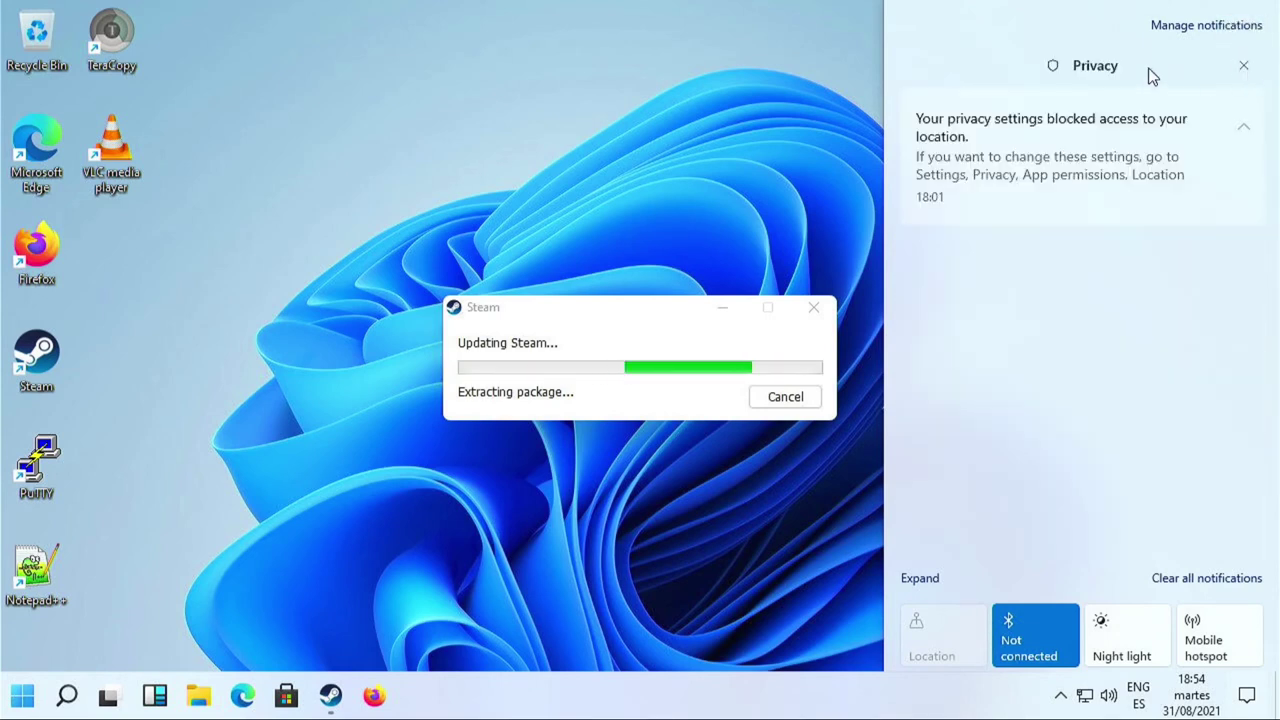
{"action": "left_click", "coordinate": [1244, 65]}
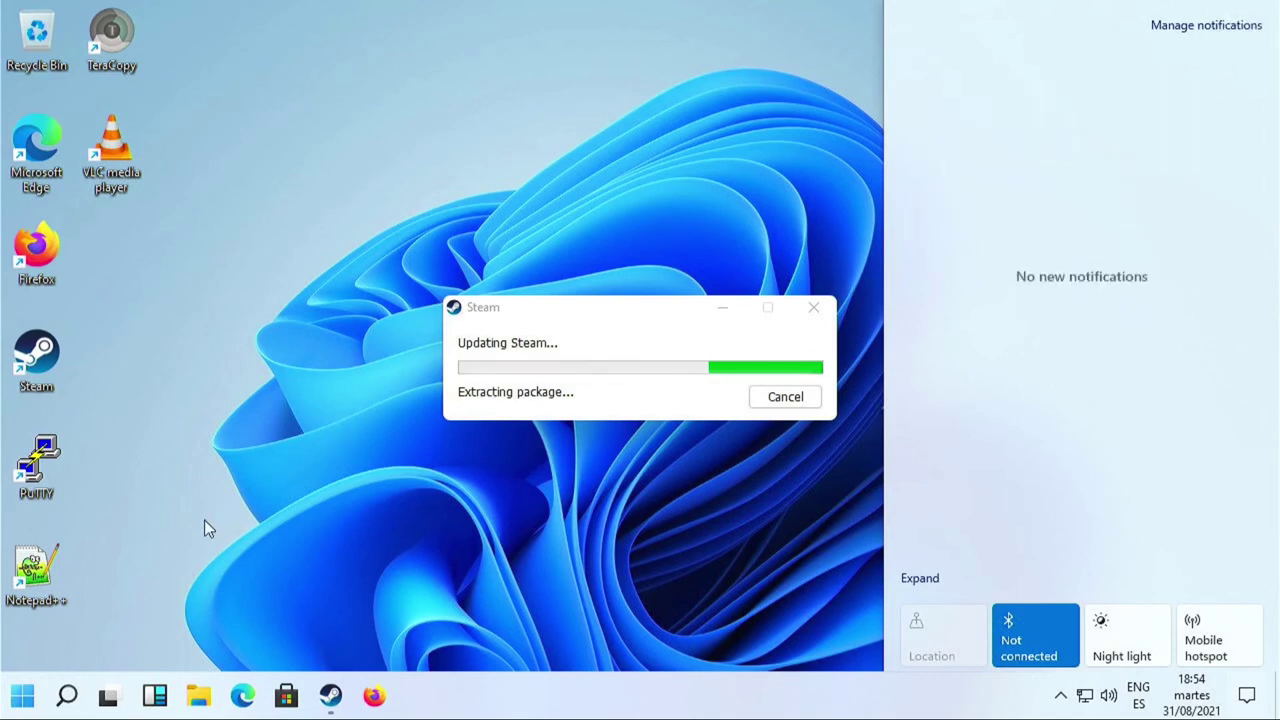
- Bring up Steam, open its login form for an existing account, and close it without signing in
{"action": "left_click", "coordinate": [331, 698]}
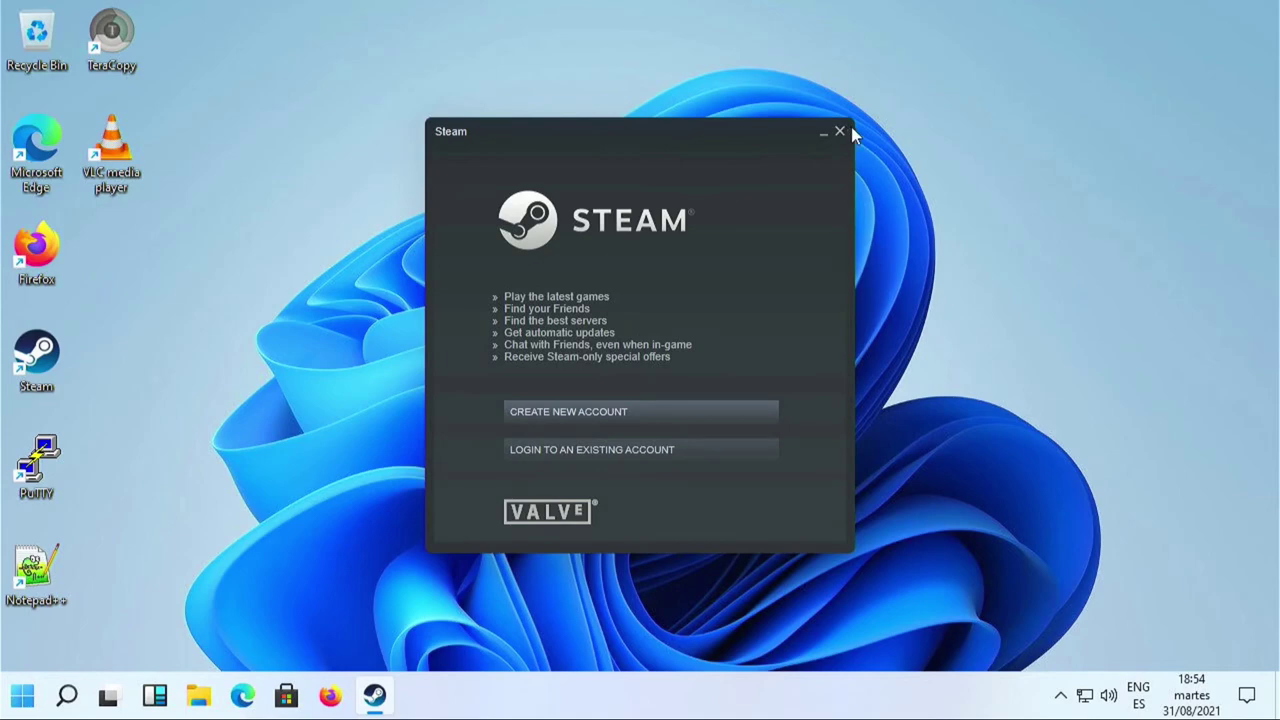
{"action": "left_click", "coordinate": [604, 446]}
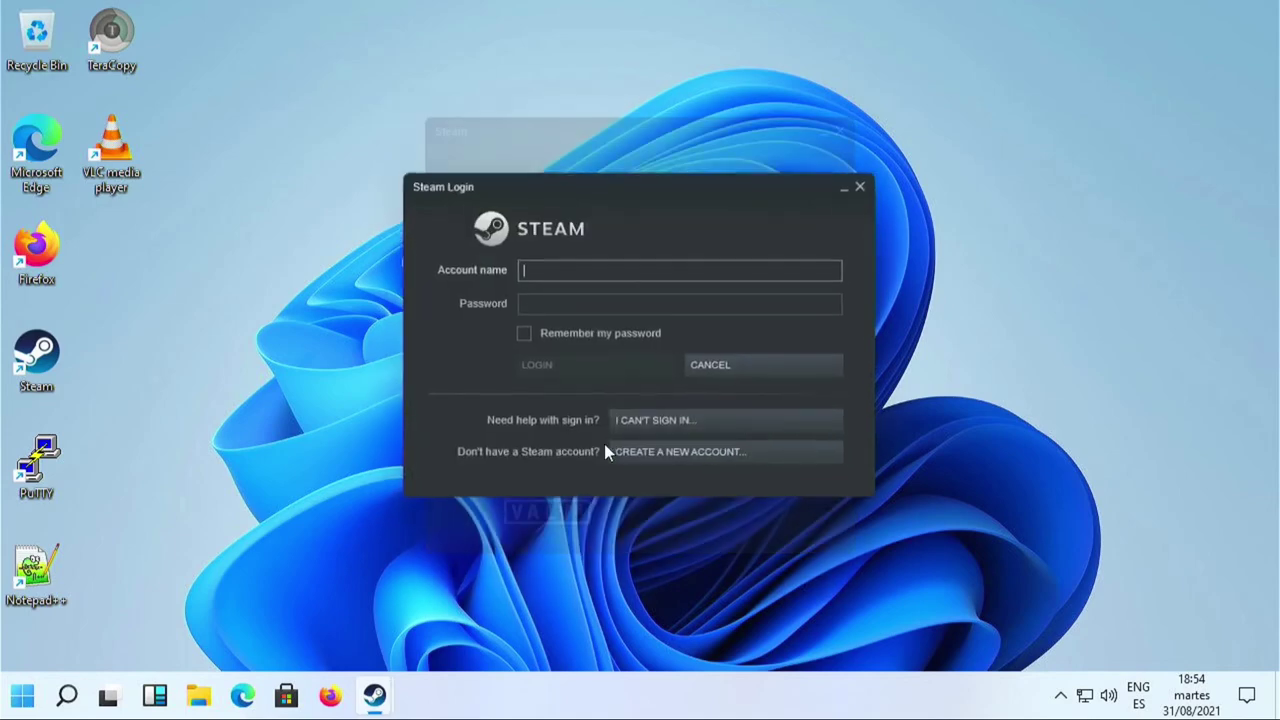
{"action": "left_click", "coordinate": [864, 185]}
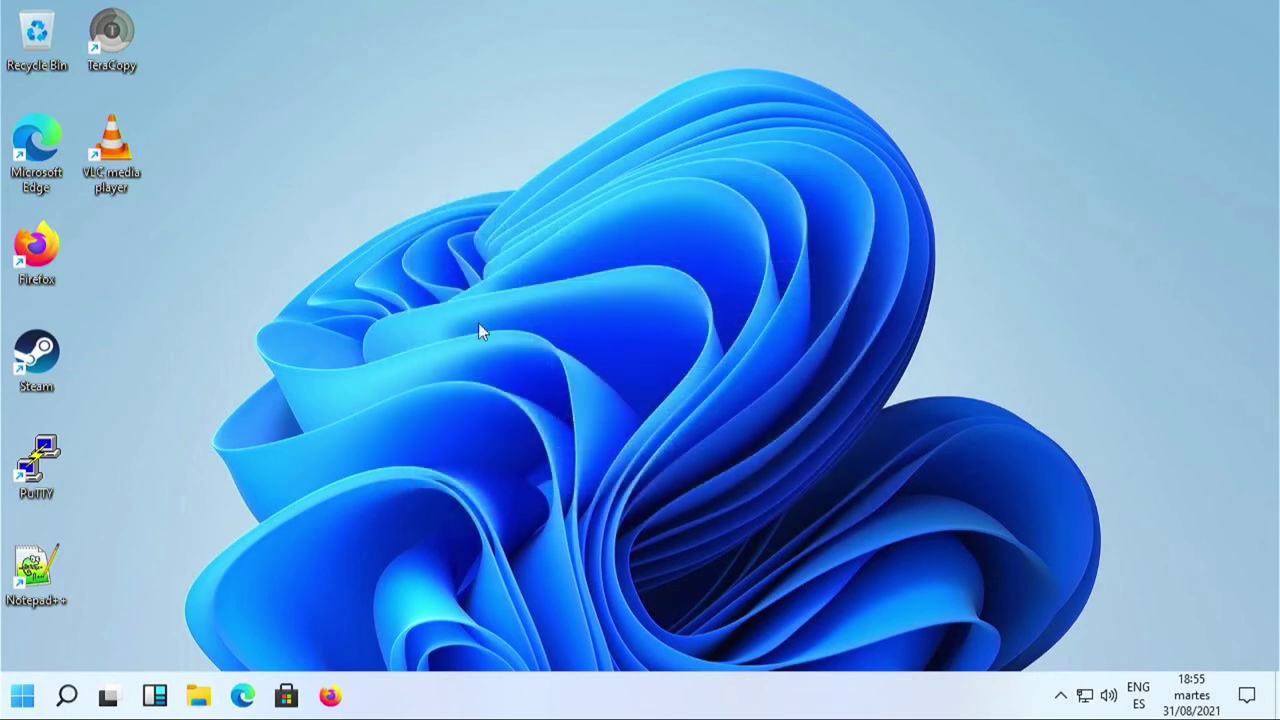
{"action": "left_click", "coordinate": [18, 704]}
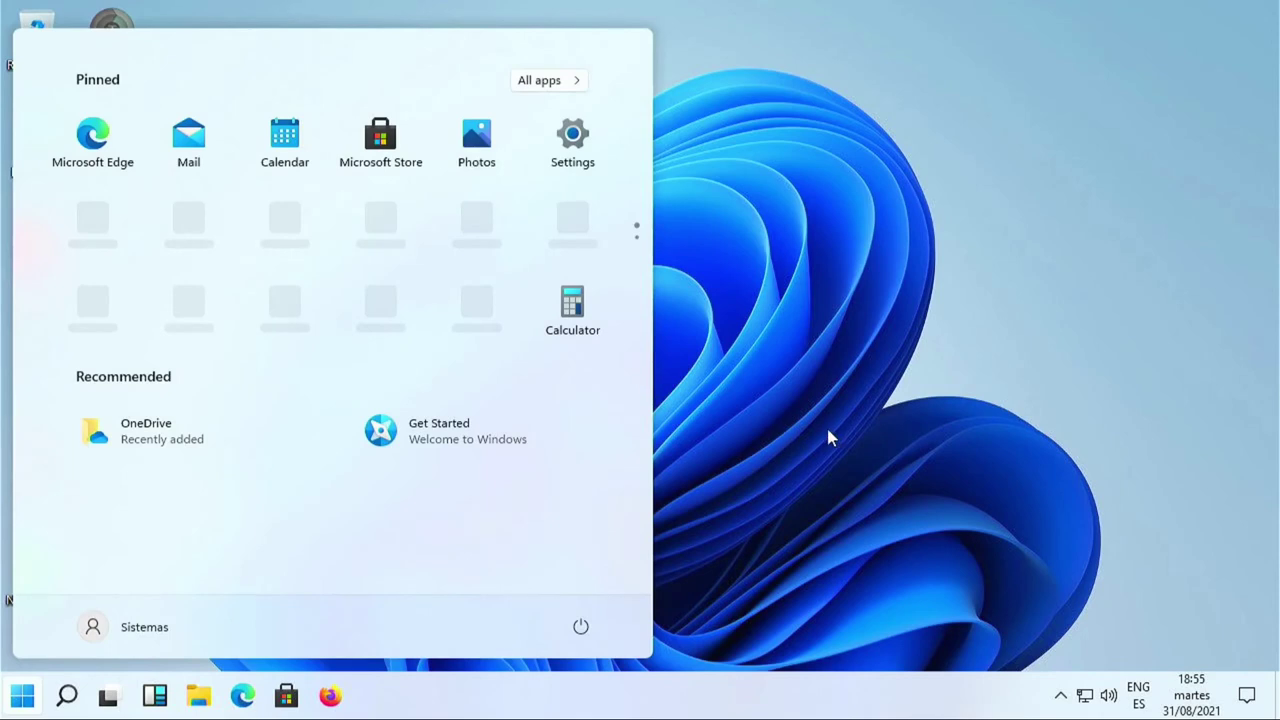
{"action": "left_click", "coordinate": [702, 432]}
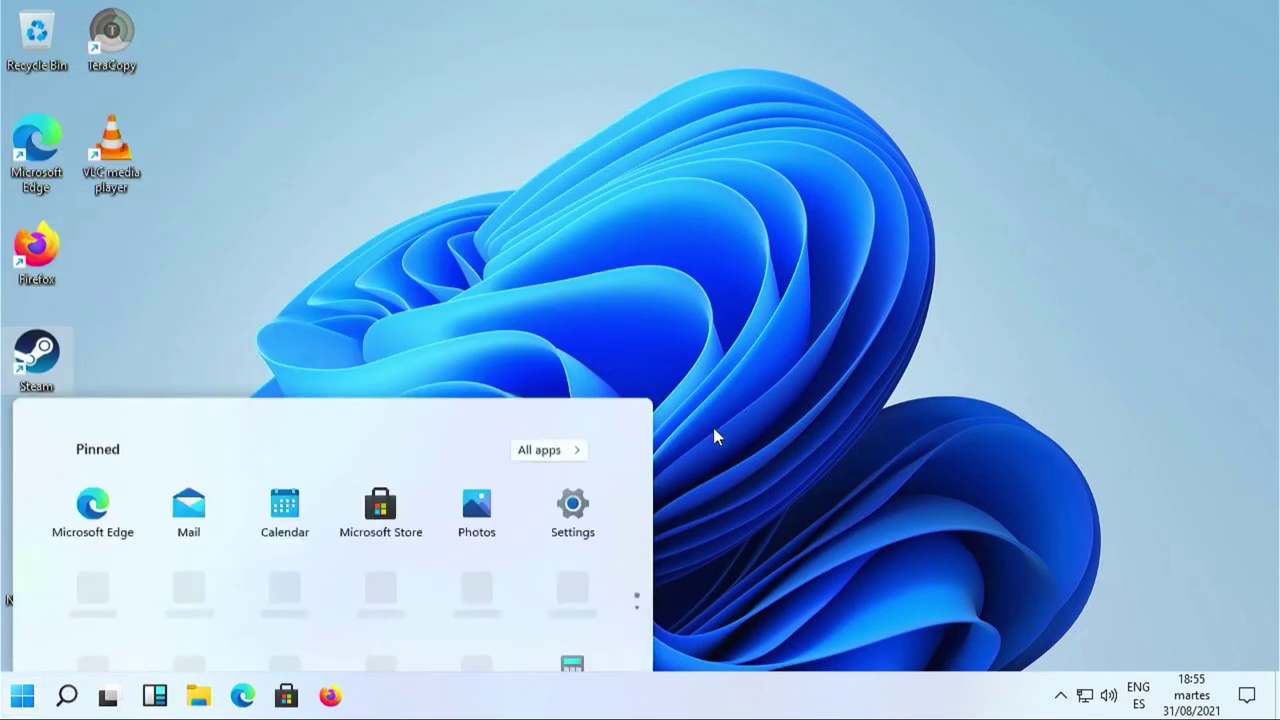
{"action": "left_click", "coordinate": [333, 697]}
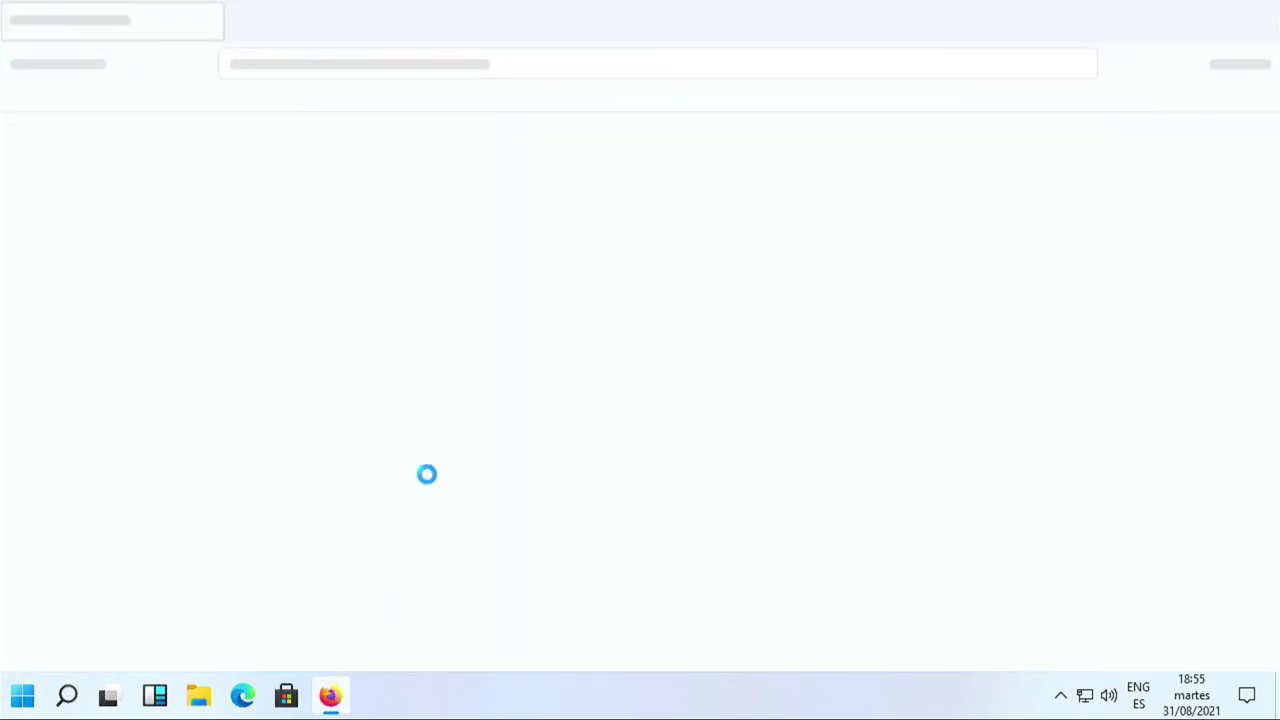
{"action": "left_click", "coordinate": [449, 71]}
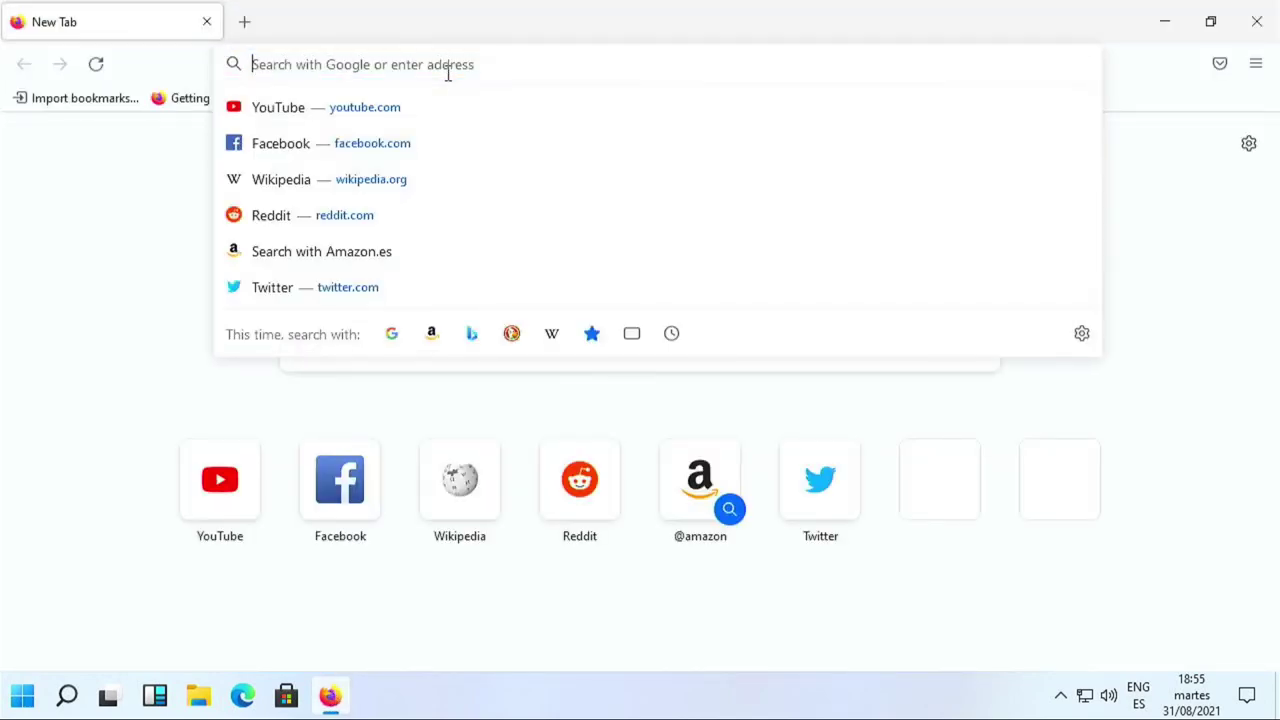
{"action": "type", "text": "www.yovirtualizador.com"}
{"action": "key", "text": "Return"}
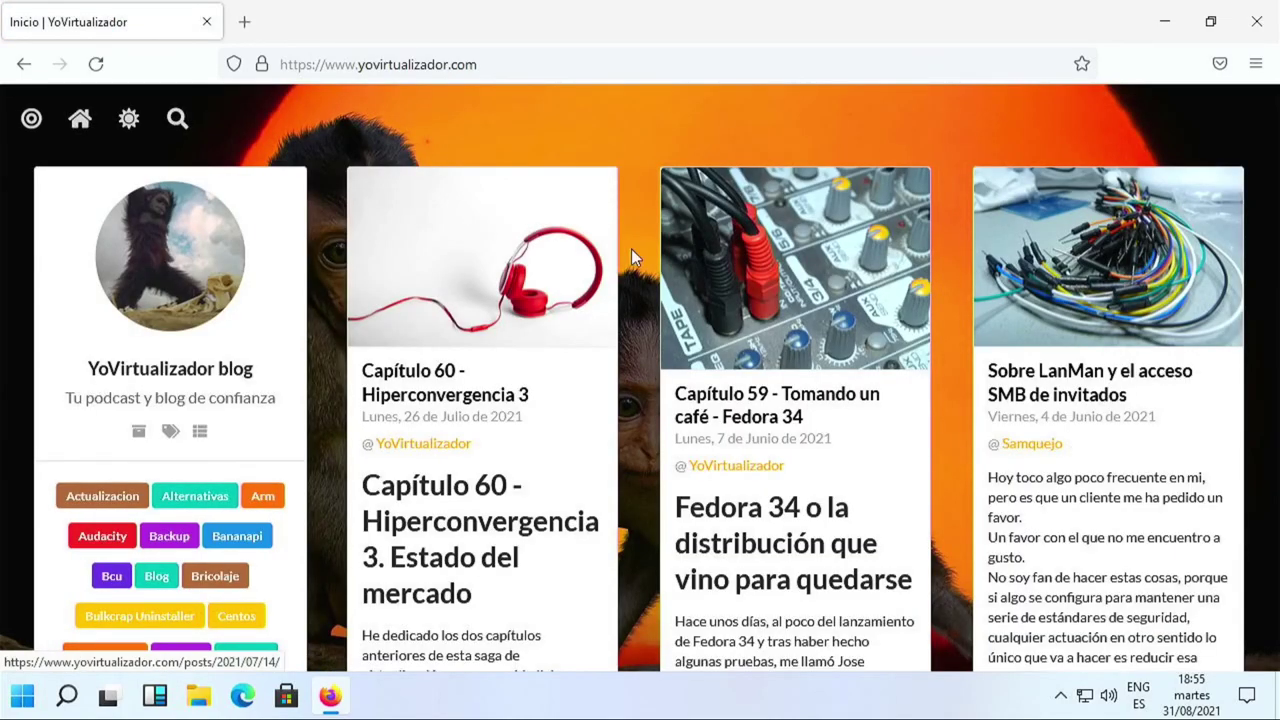
{"action": "scroll", "coordinate": [633, 249], "scroll_direction": "down", "scroll_amount": 10}
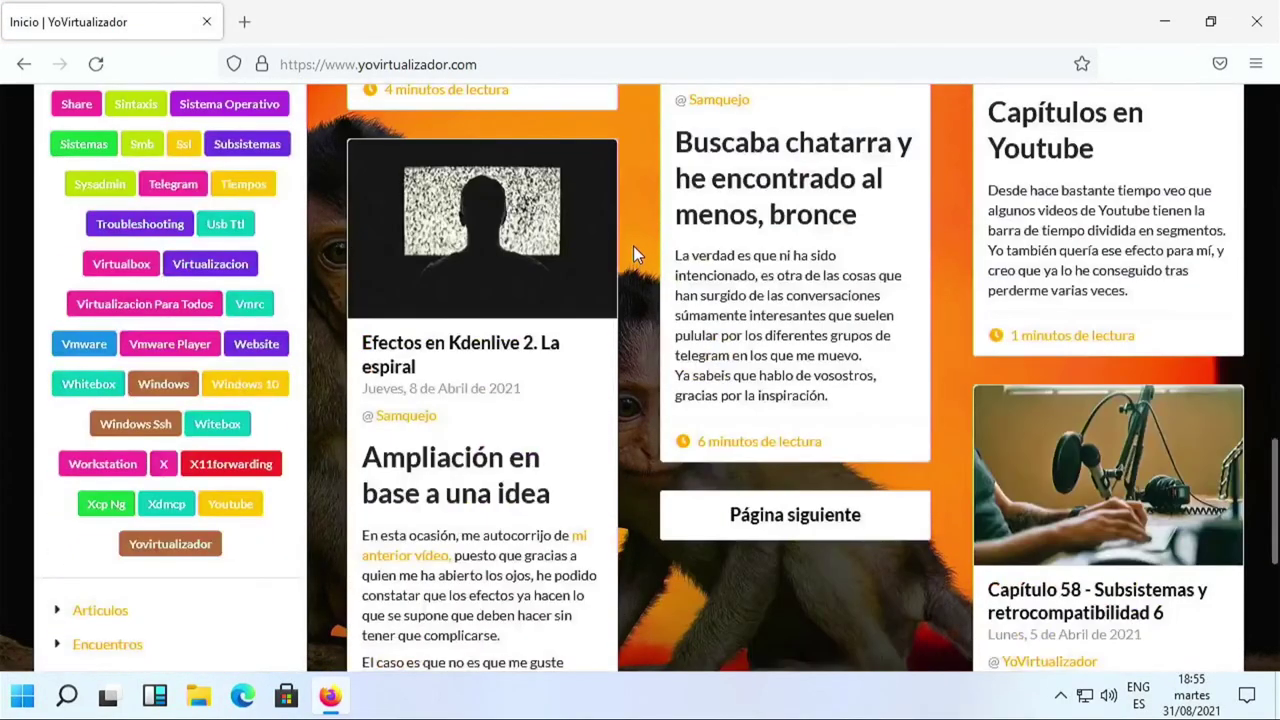
- Try the blog's dark theme while looking through the home page, and return to the light theme
{"action": "scroll", "coordinate": [633, 245], "scroll_direction": "down", "scroll_amount": 5}
{"action": "scroll", "coordinate": [637, 237], "scroll_direction": "up", "scroll_amount": 4}
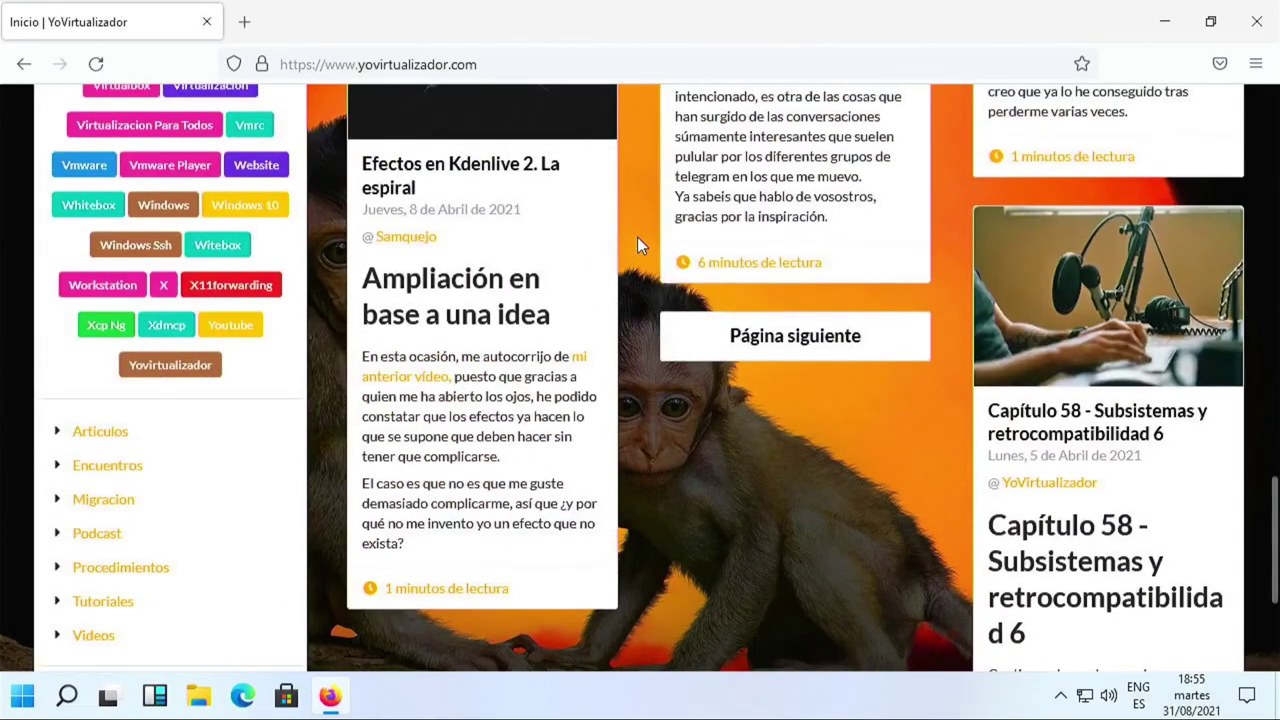
{"action": "scroll", "coordinate": [637, 237], "scroll_direction": "up", "scroll_amount": 12}
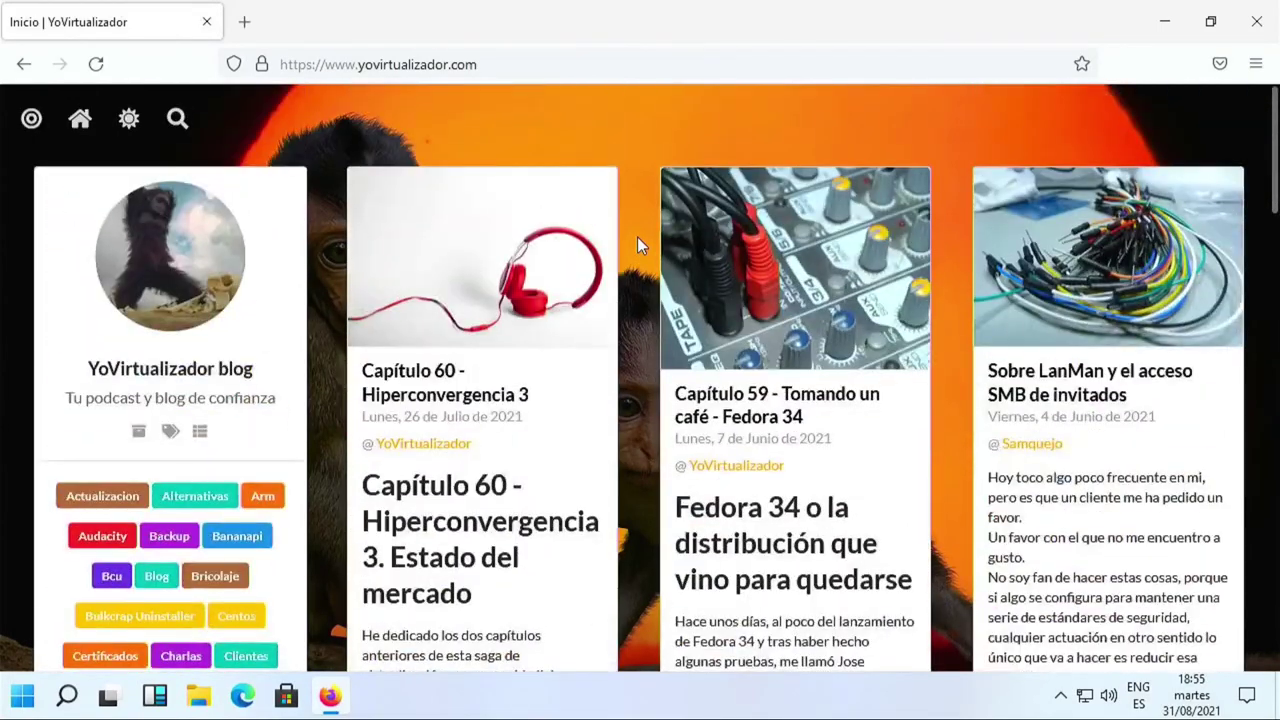
{"action": "left_click", "coordinate": [130, 120]}
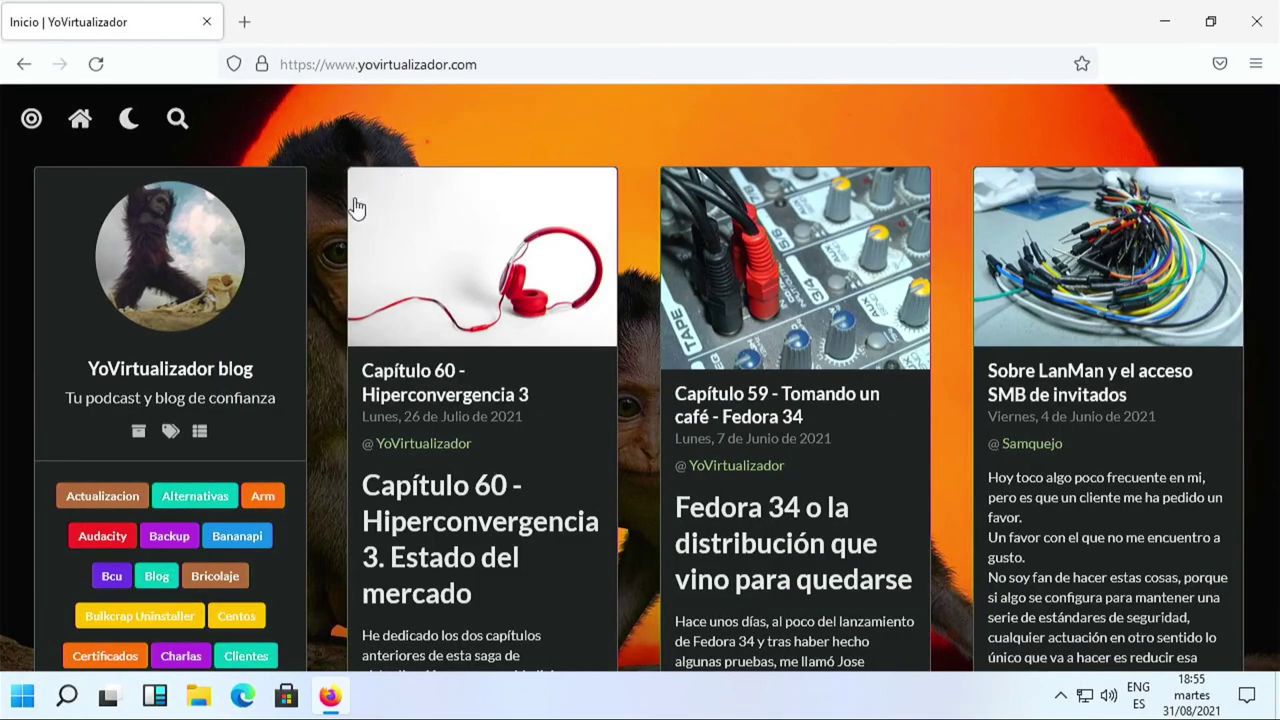
{"action": "scroll", "coordinate": [345, 210], "scroll_direction": "down", "scroll_amount": 9}
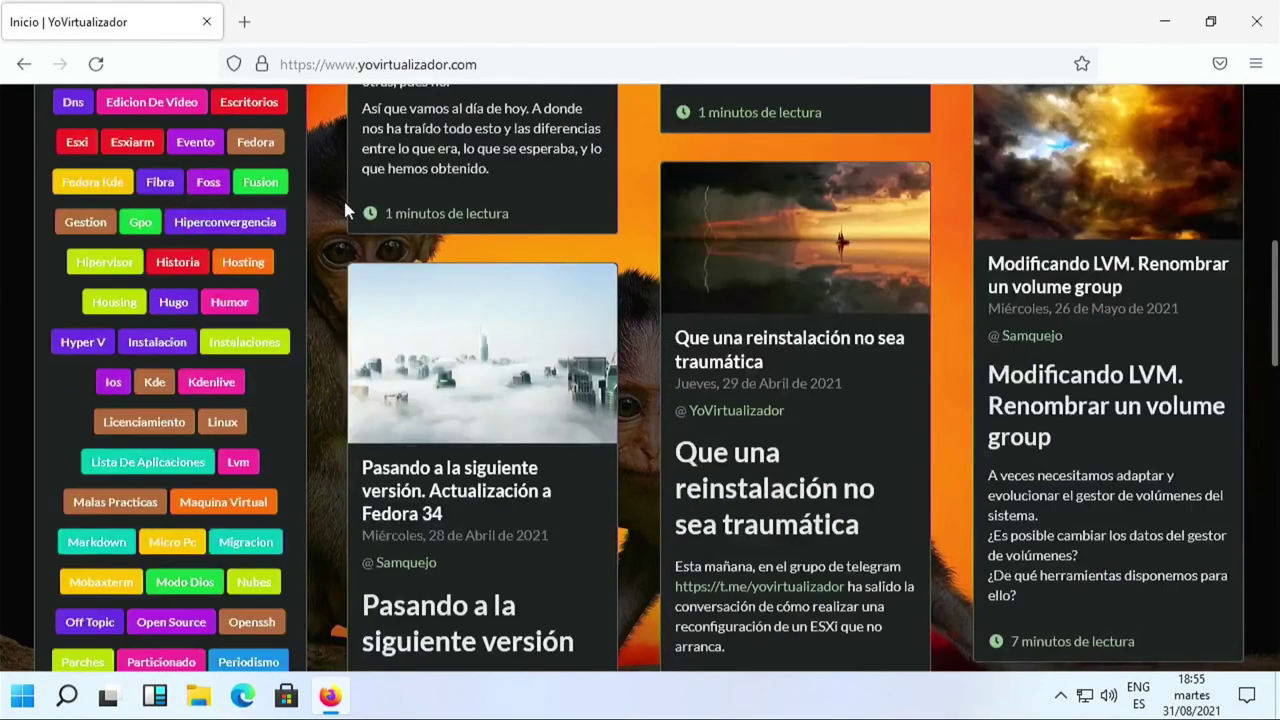
{"action": "scroll", "coordinate": [345, 210], "scroll_direction": "down", "scroll_amount": 10}
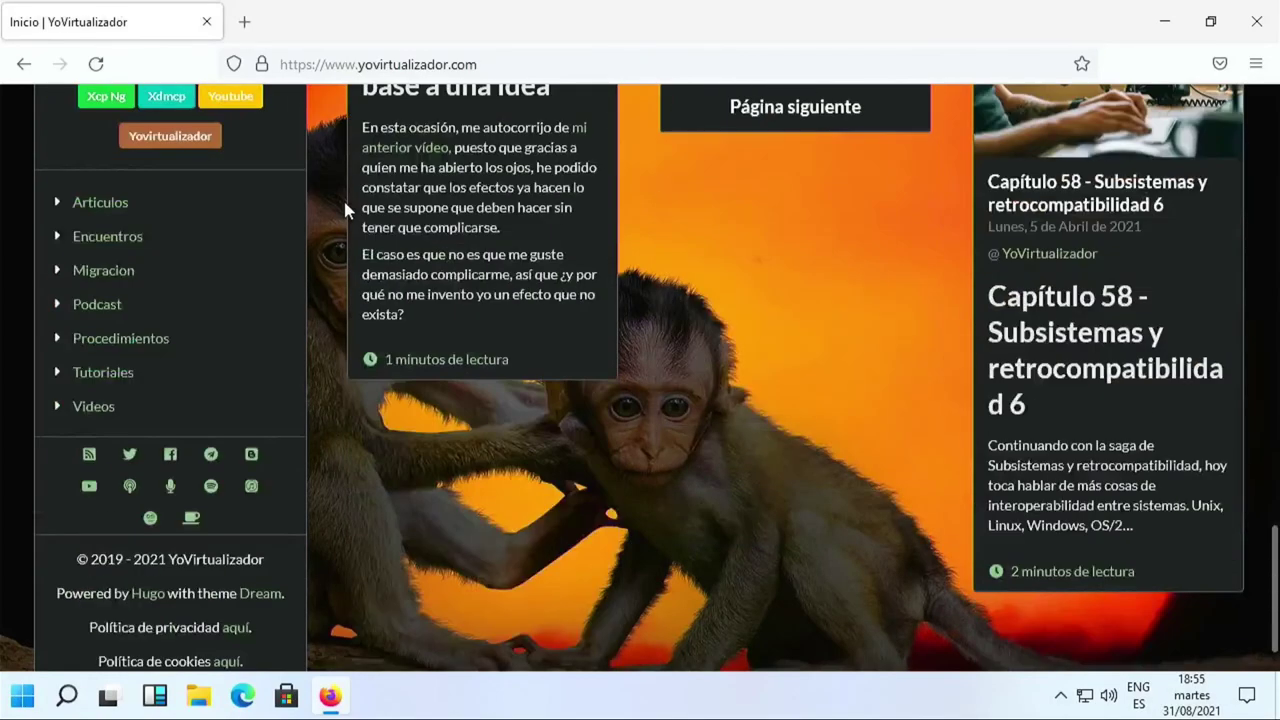
{"action": "scroll", "coordinate": [345, 210], "scroll_direction": "up", "scroll_amount": 19}
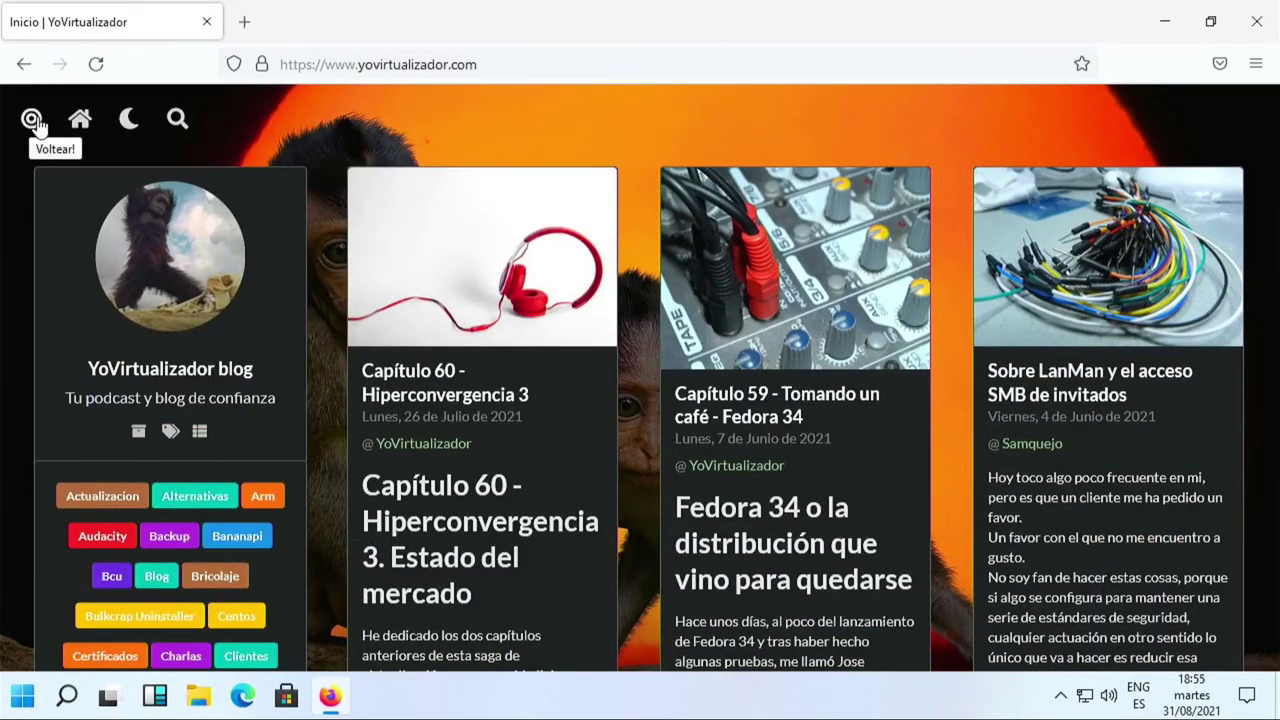
{"action": "left_click", "coordinate": [128, 118]}
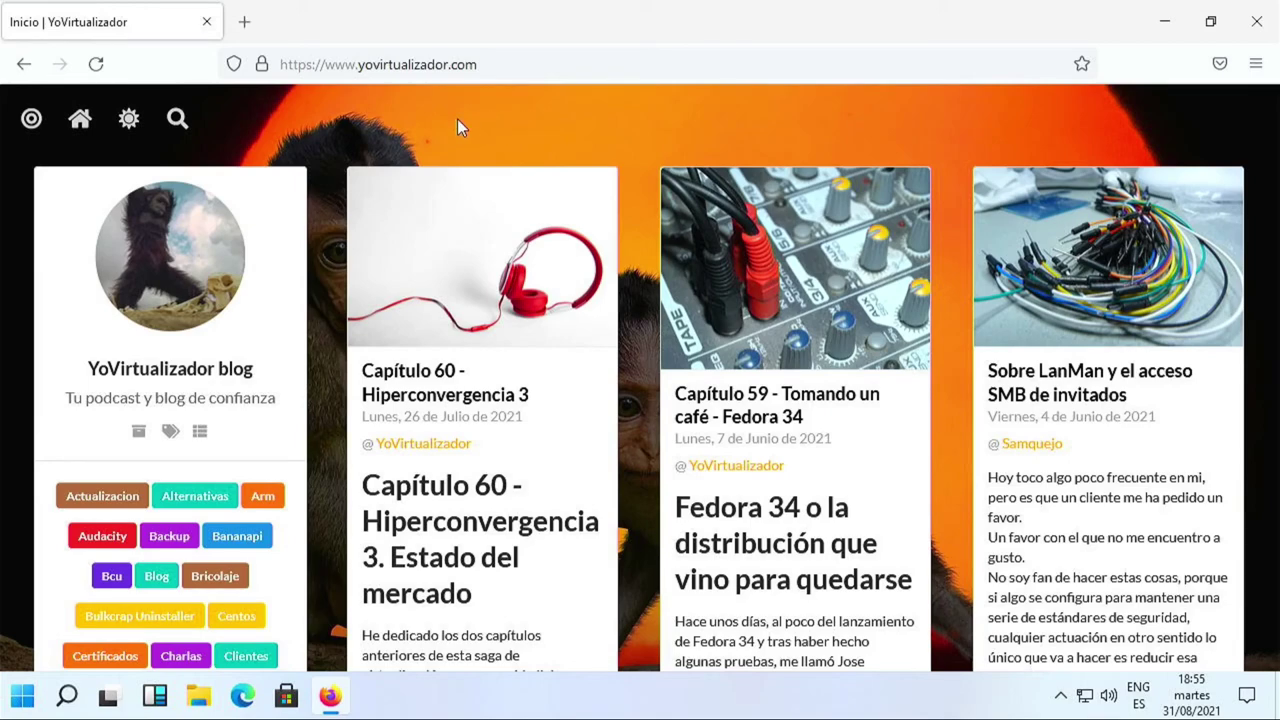
- Flip the blog to its about view and look through the comment policy, cookie policy and Disqus comments section
{"action": "left_click", "coordinate": [33, 118]}
{"action": "scroll", "coordinate": [800, 340], "scroll_direction": "down", "scroll_amount": 3}
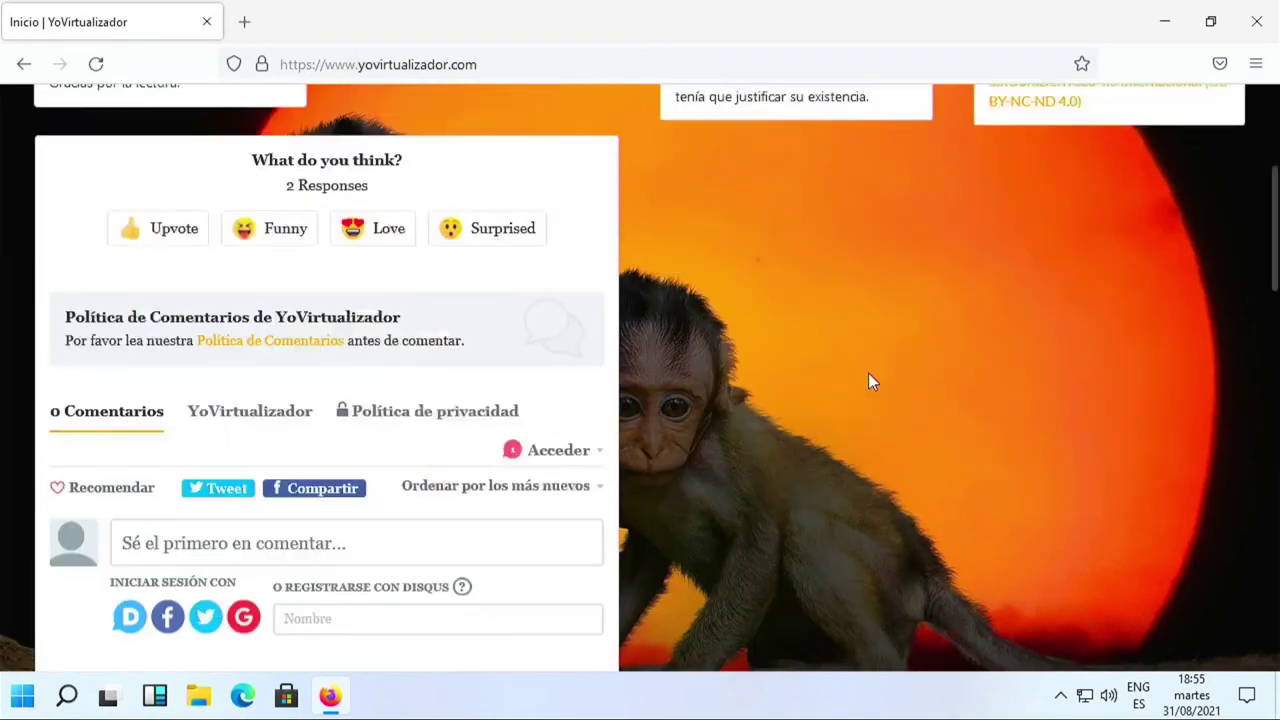
{"action": "scroll", "coordinate": [868, 380], "scroll_direction": "down", "scroll_amount": 4}
{"action": "scroll", "coordinate": [868, 380], "scroll_direction": "up", "scroll_amount": 5}
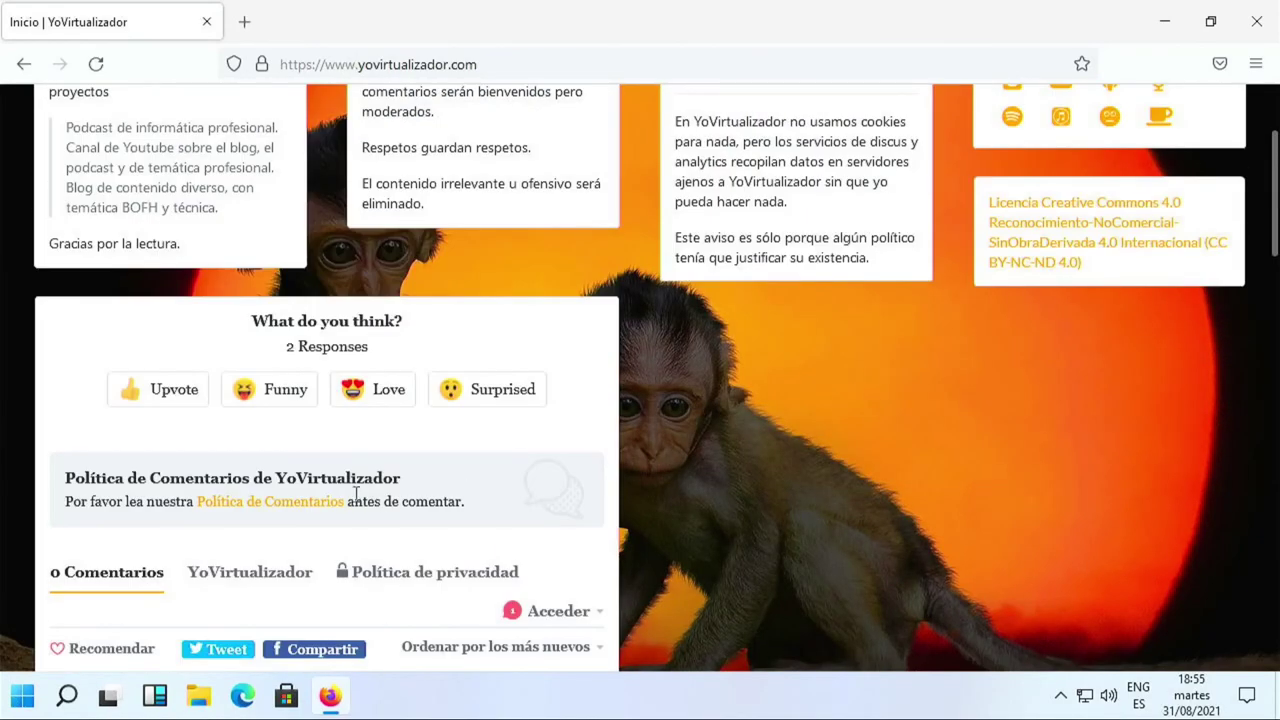
{"action": "scroll", "coordinate": [355, 493], "scroll_direction": "down", "scroll_amount": 3}
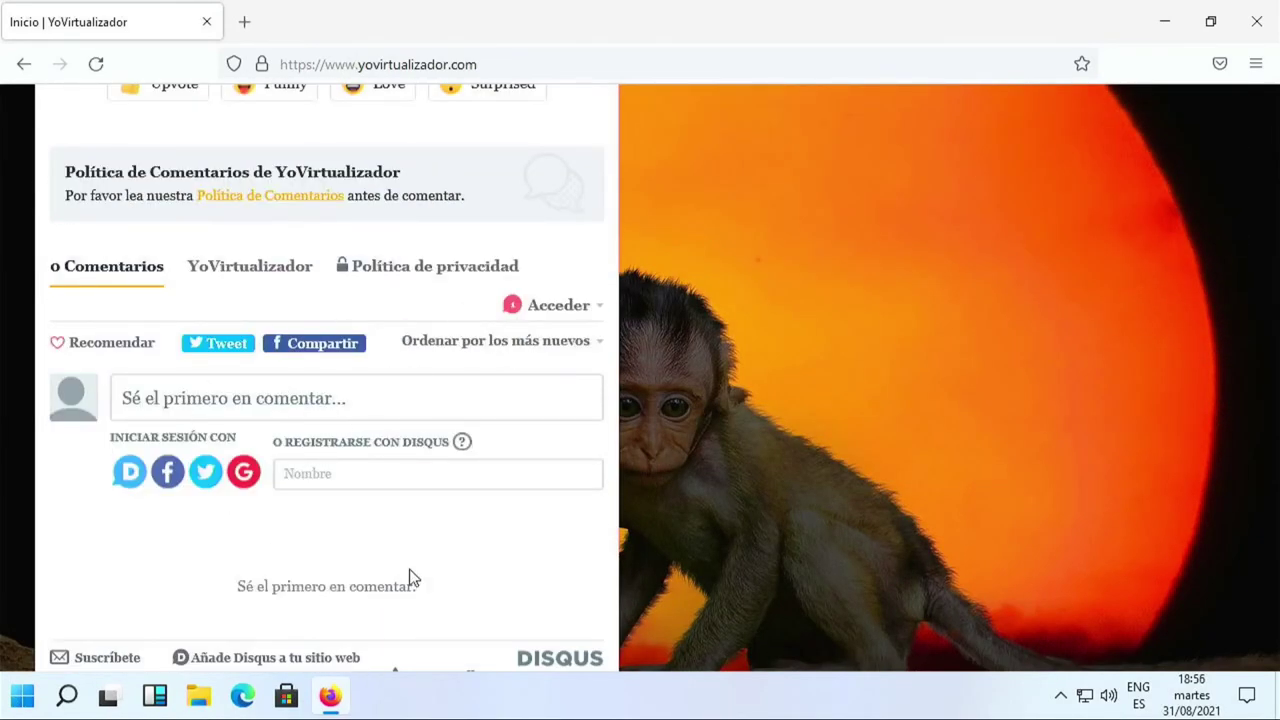
{"action": "scroll", "coordinate": [535, 560], "scroll_direction": "up", "scroll_amount": 5}
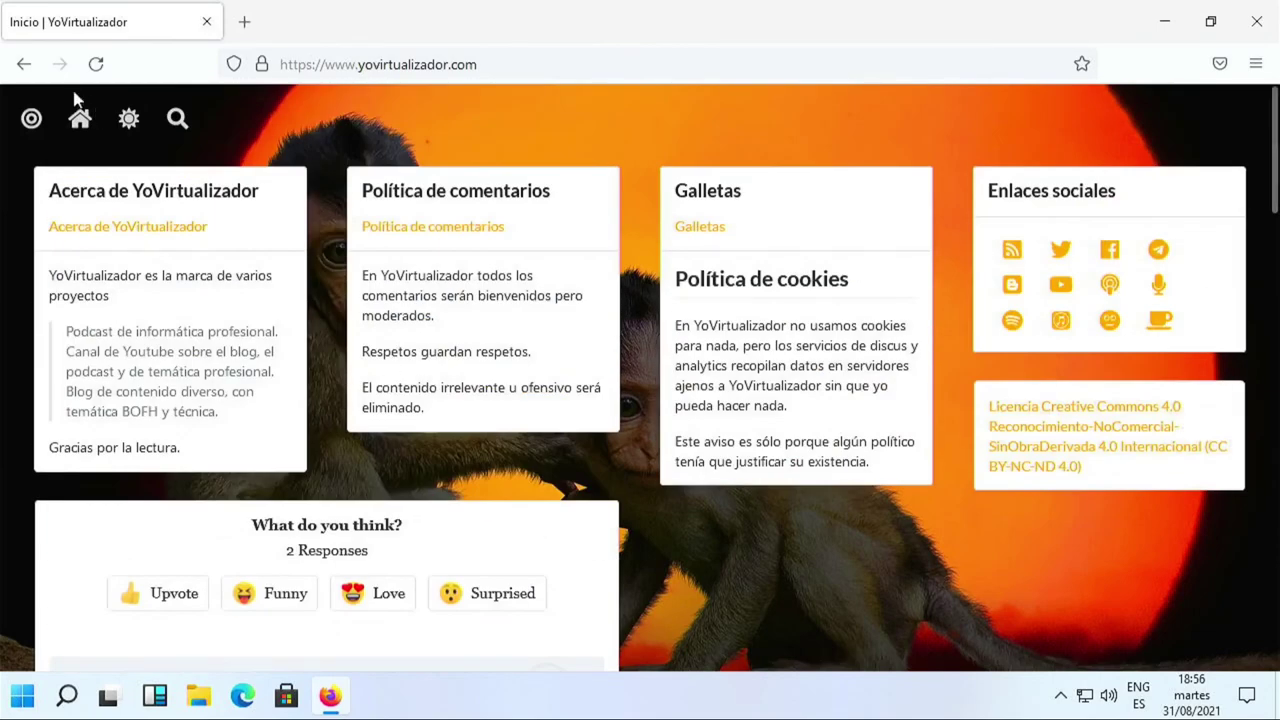
- Switch the blog to the dark theme and look through the posts on its home page
{"action": "left_click", "coordinate": [128, 119]}
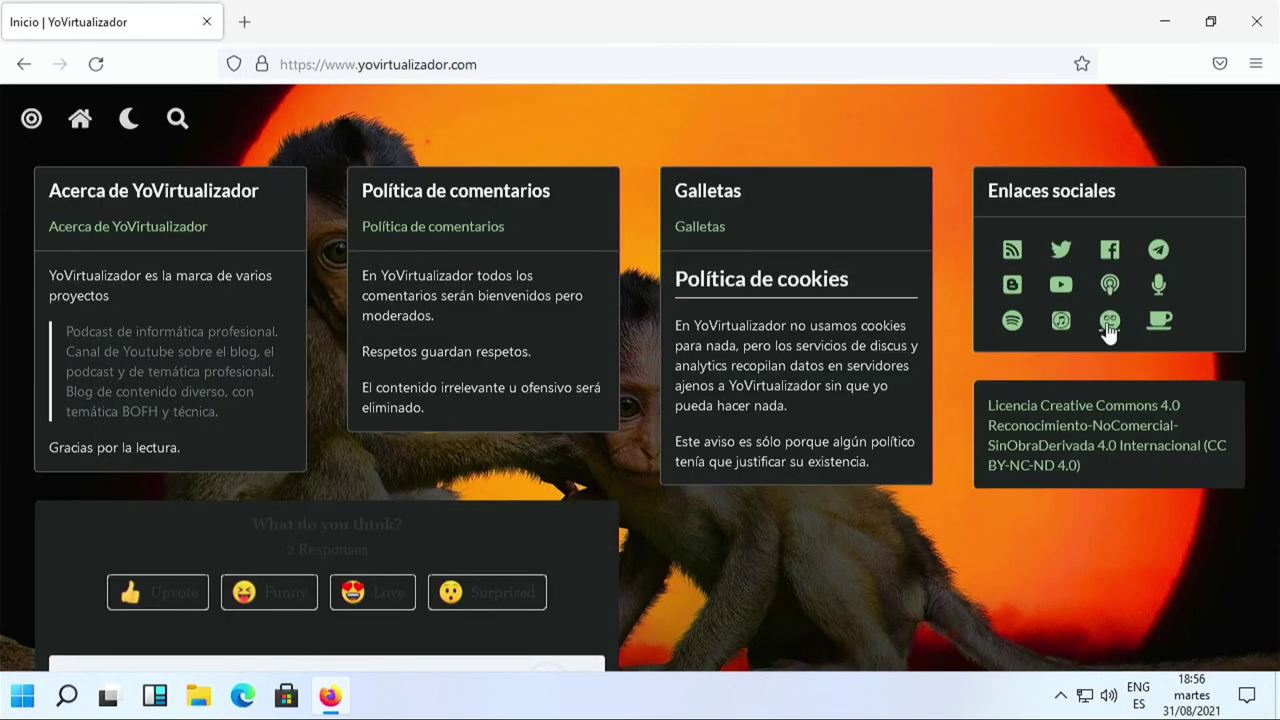
{"action": "left_click", "coordinate": [80, 120]}
{"action": "scroll", "coordinate": [934, 424], "scroll_direction": "down", "scroll_amount": 1}
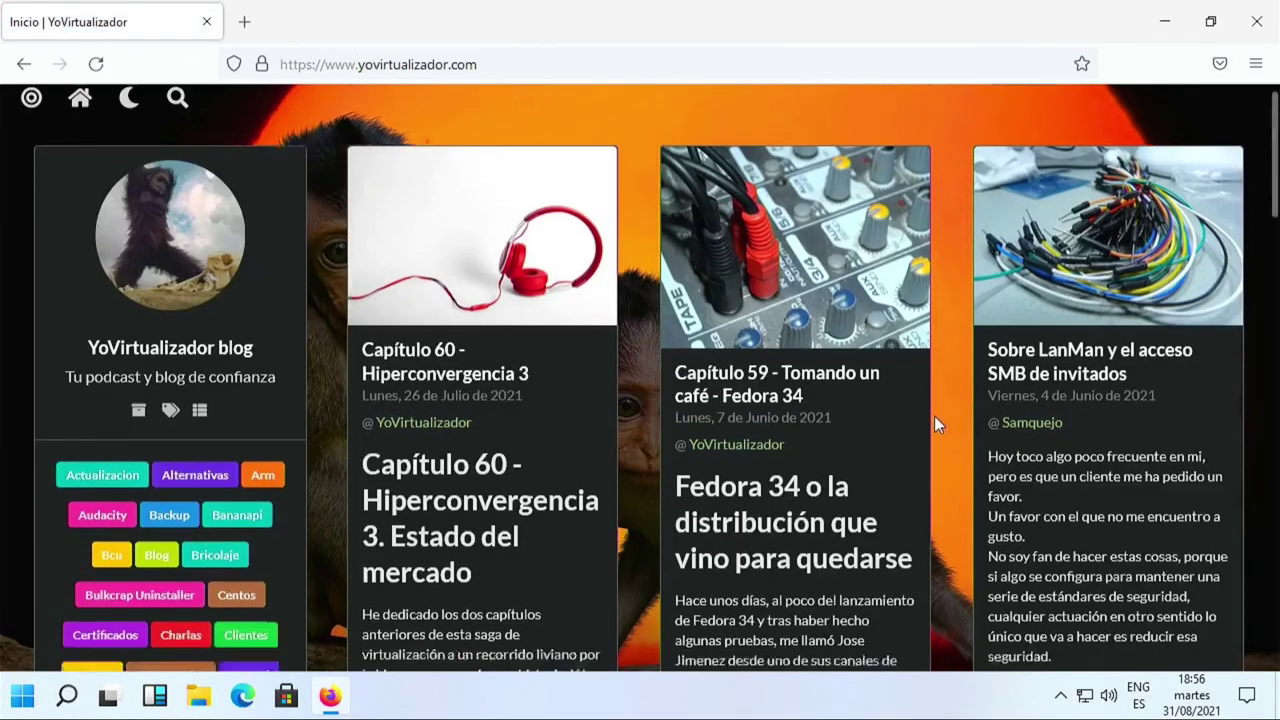
{"action": "scroll", "coordinate": [960, 425], "scroll_direction": "down", "scroll_amount": 15}
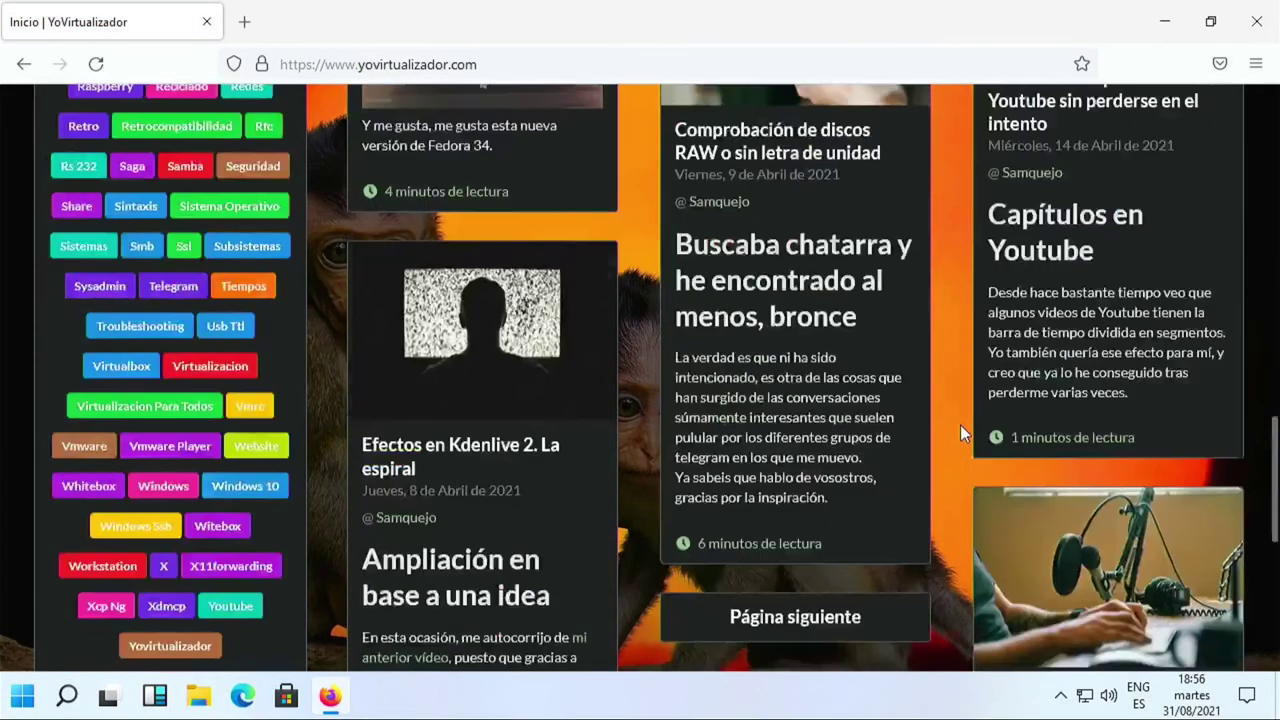
{"action": "scroll", "coordinate": [960, 425], "scroll_direction": "down", "scroll_amount": 6}
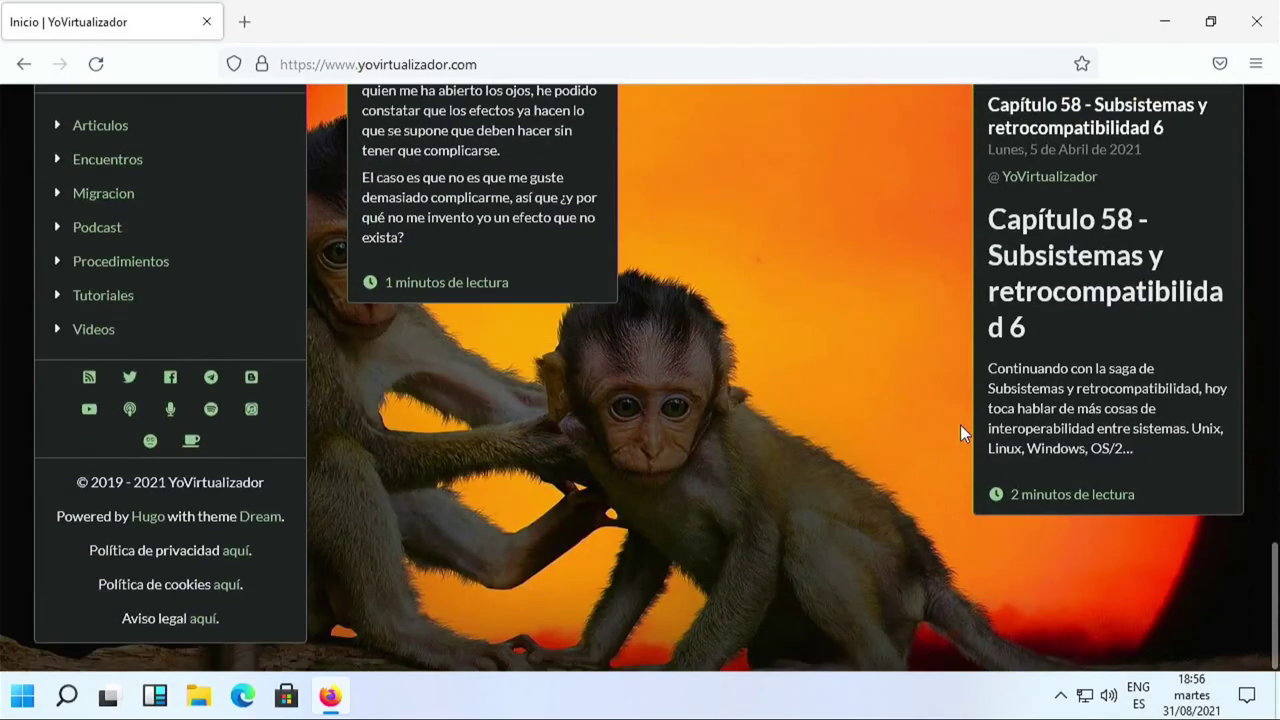
{"action": "scroll", "coordinate": [960, 425], "scroll_direction": "up", "scroll_amount": 10}
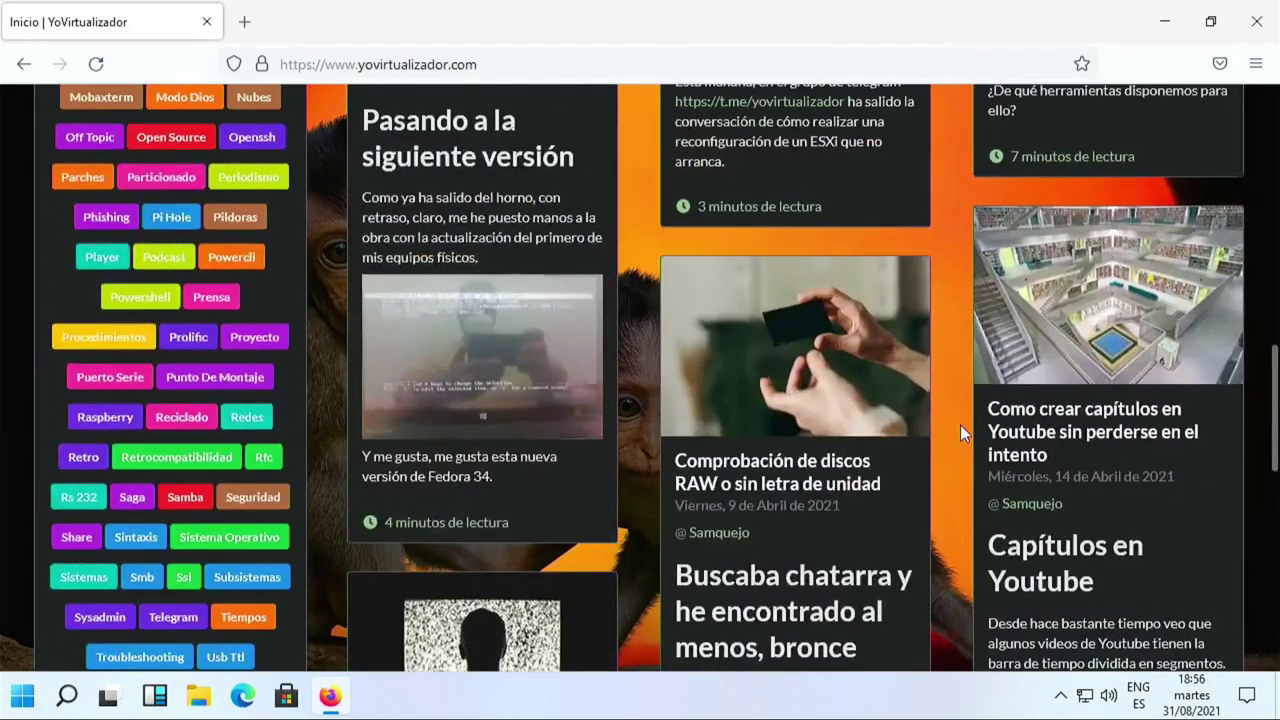
{"action": "scroll", "coordinate": [960, 424], "scroll_direction": "up", "scroll_amount": 5}
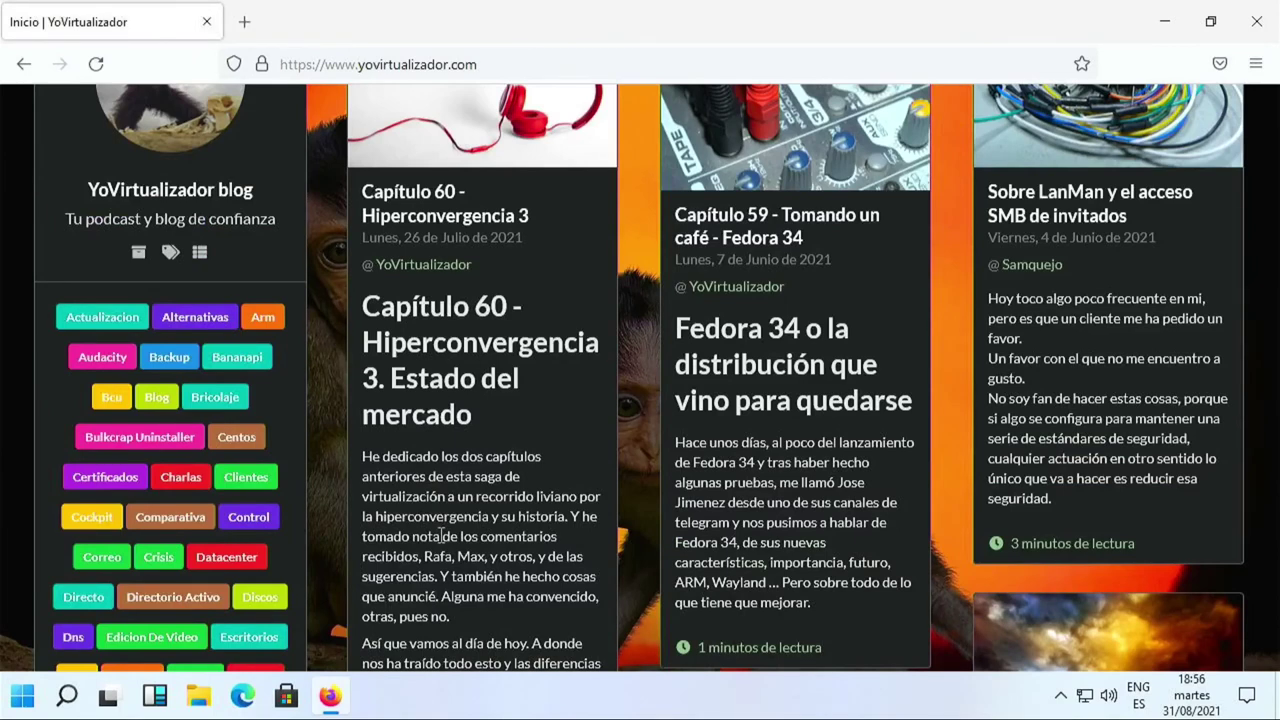
- Bring up Task Manager and view the CPU performance graph
{"action": "key", "text": "ctrl+shift+Escape"}
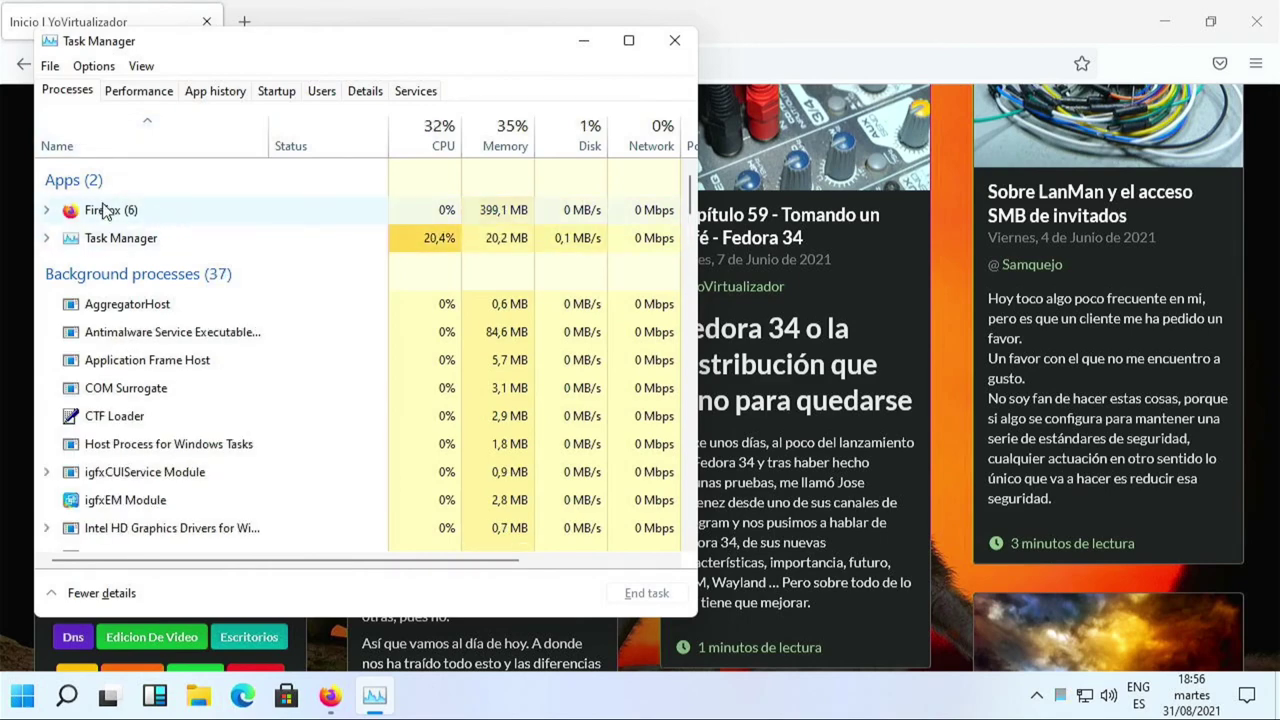
{"action": "left_click", "coordinate": [127, 100]}
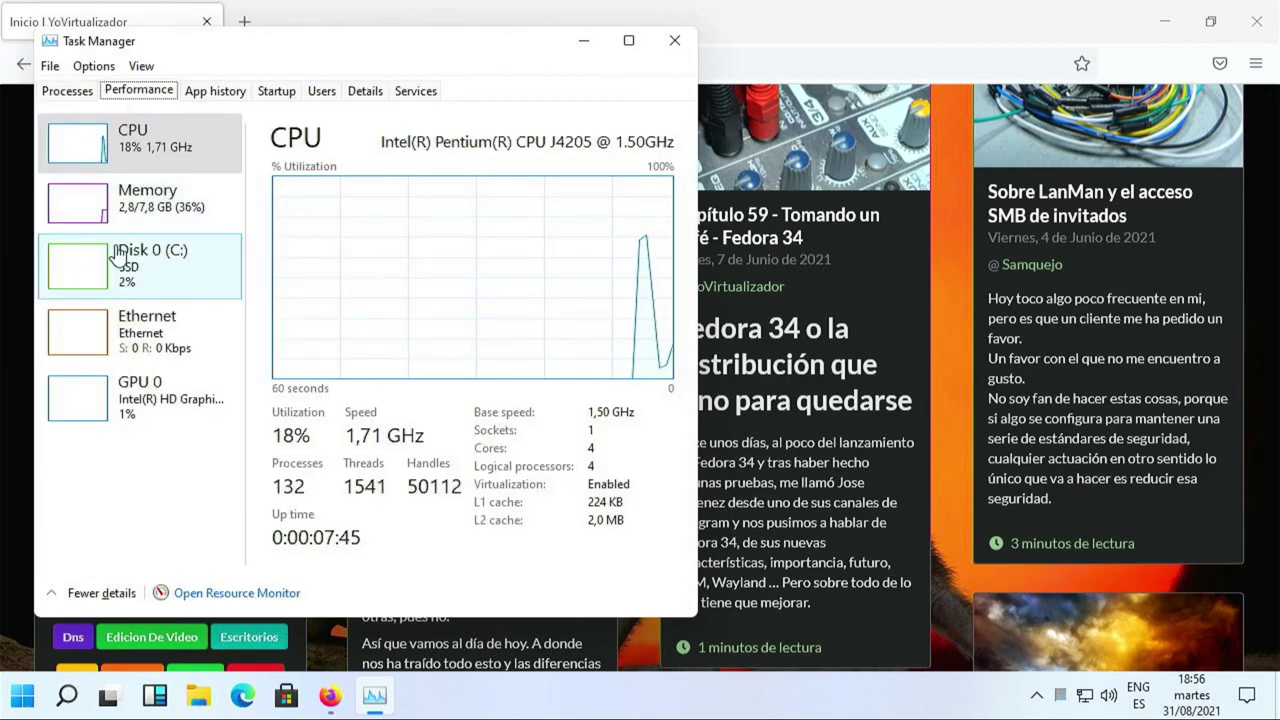
- Open YouTube in a new Firefox tab and get past its cookie consent dialog
{"action": "left_click", "coordinate": [243, 22]}
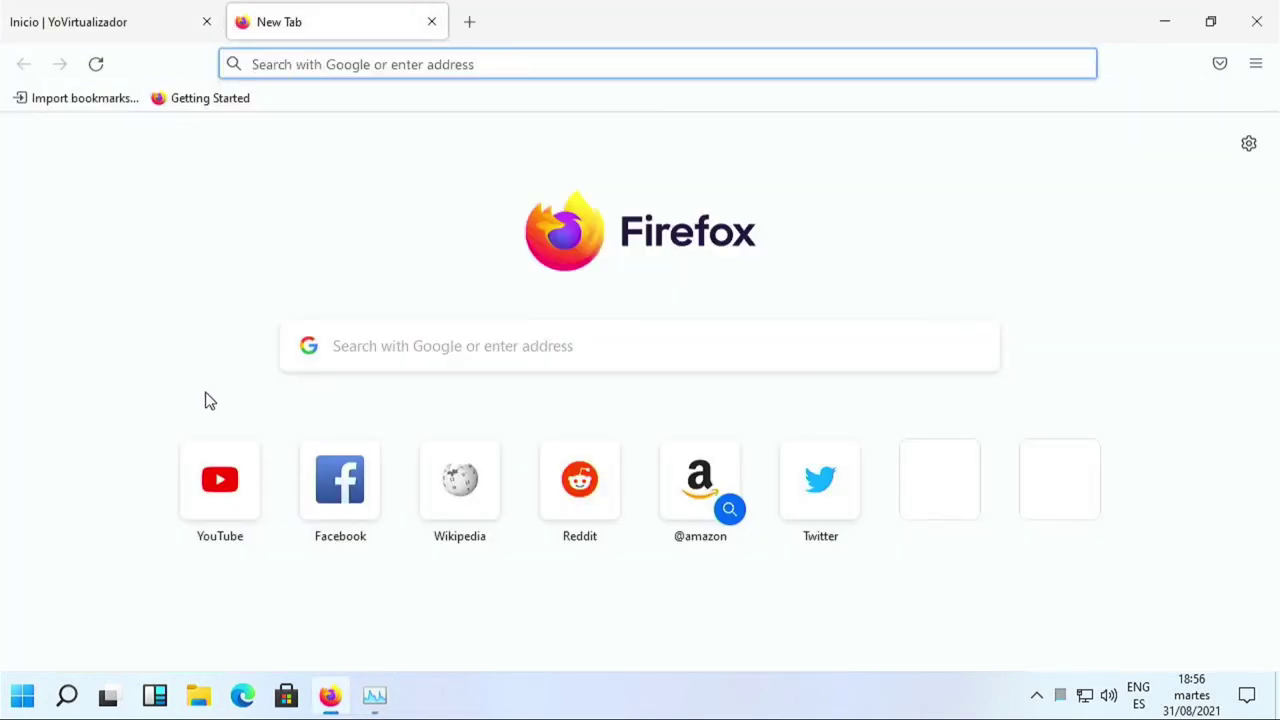
{"action": "left_click", "coordinate": [228, 472]}
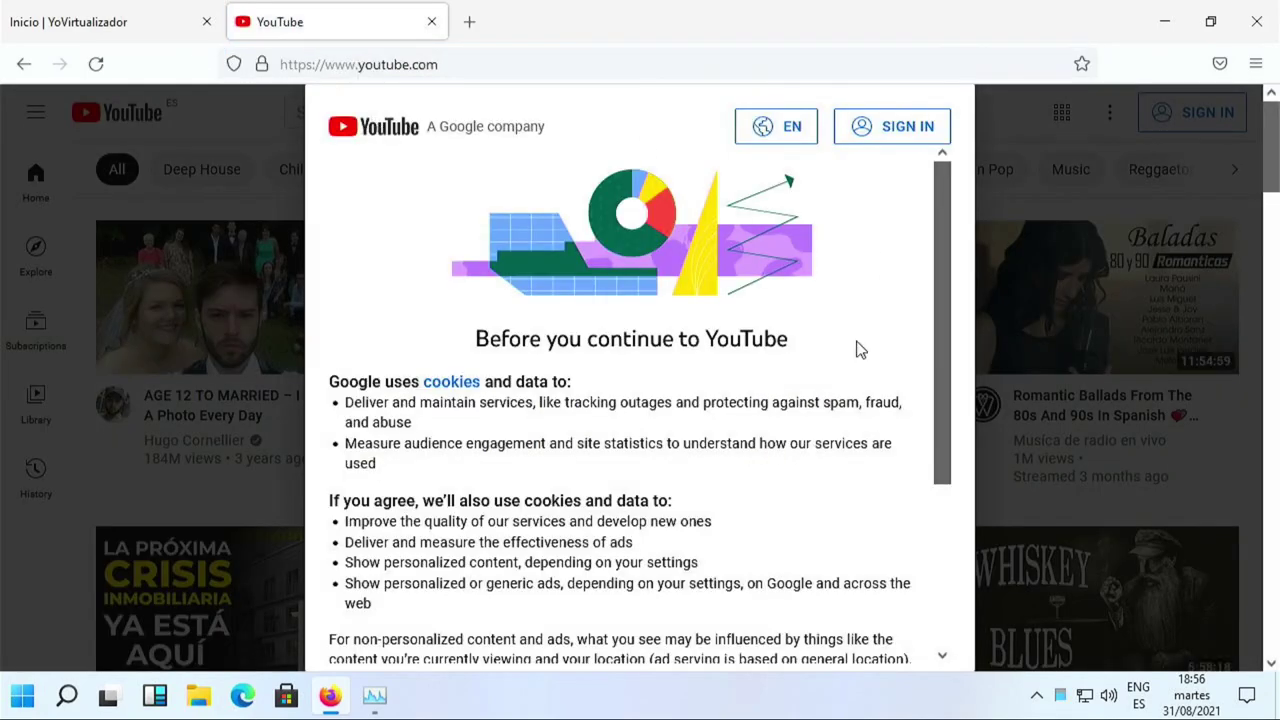
{"action": "scroll", "coordinate": [857, 349], "scroll_direction": "down", "scroll_amount": 5}
{"action": "left_click", "coordinate": [889, 626]}
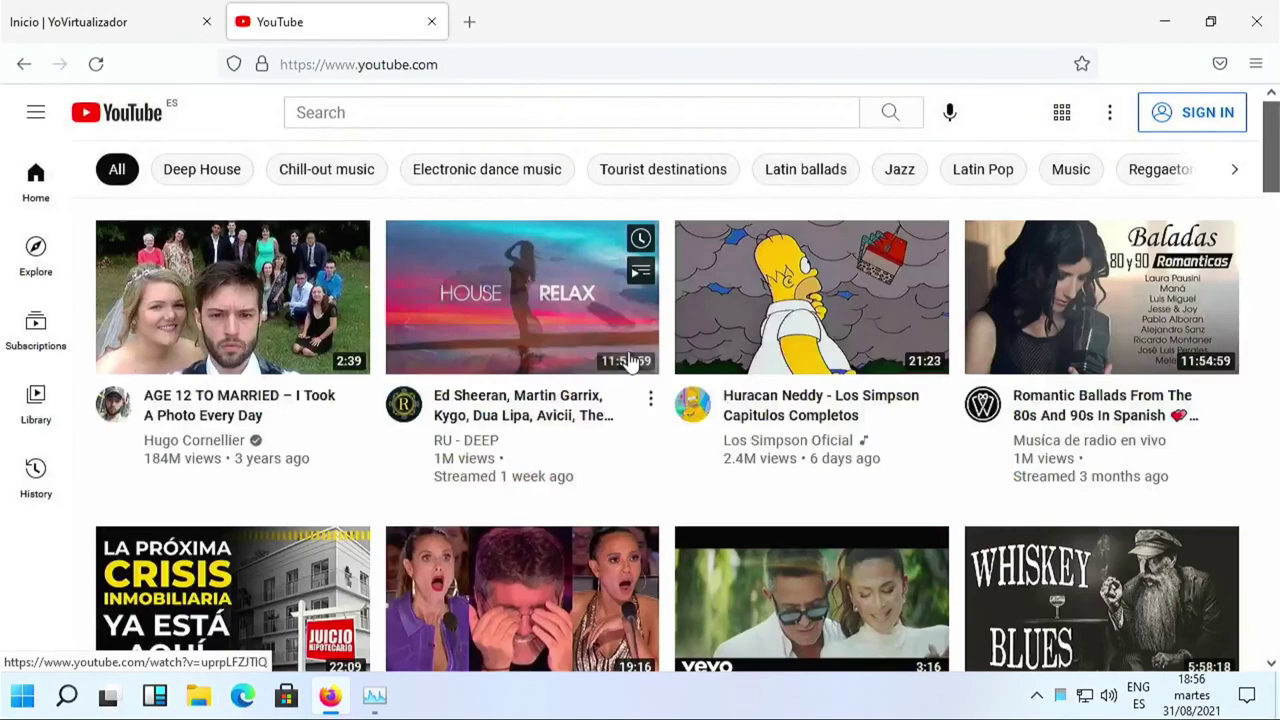
- Search YouTube for "yovirtualizador"
{"action": "left_click", "coordinate": [408, 112]}
{"action": "type", "text": "yovirtualizador"}
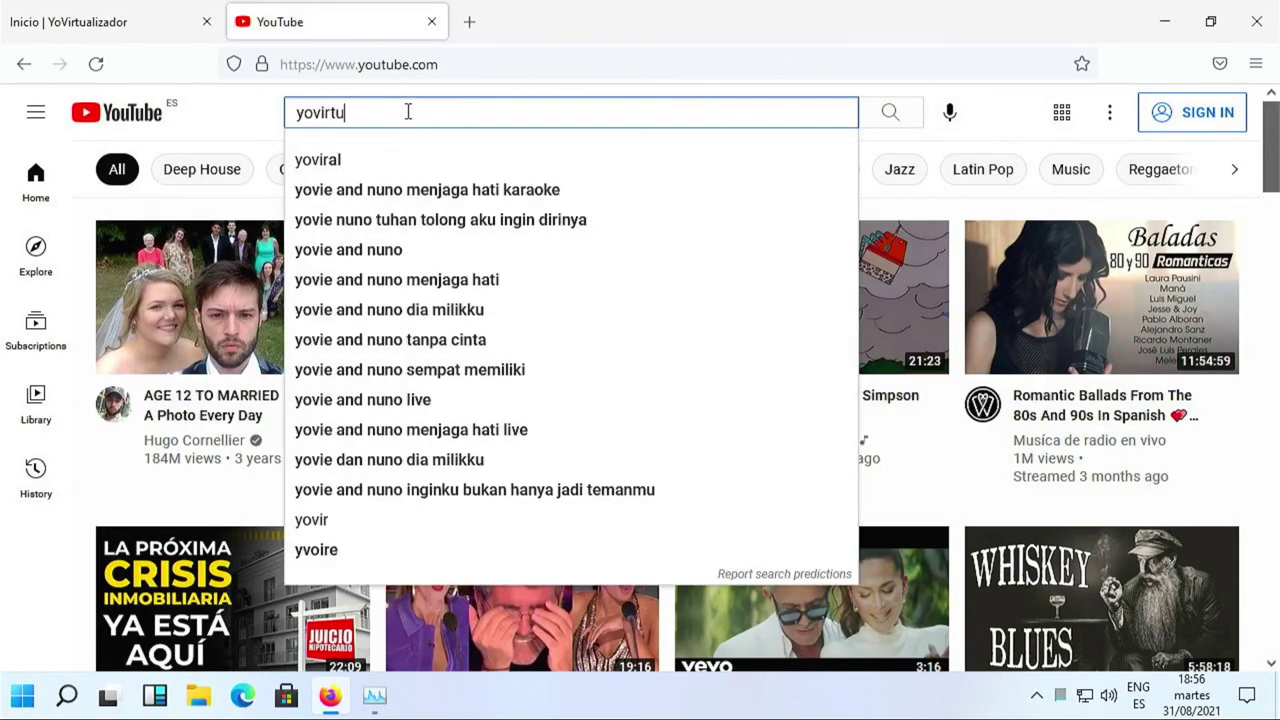